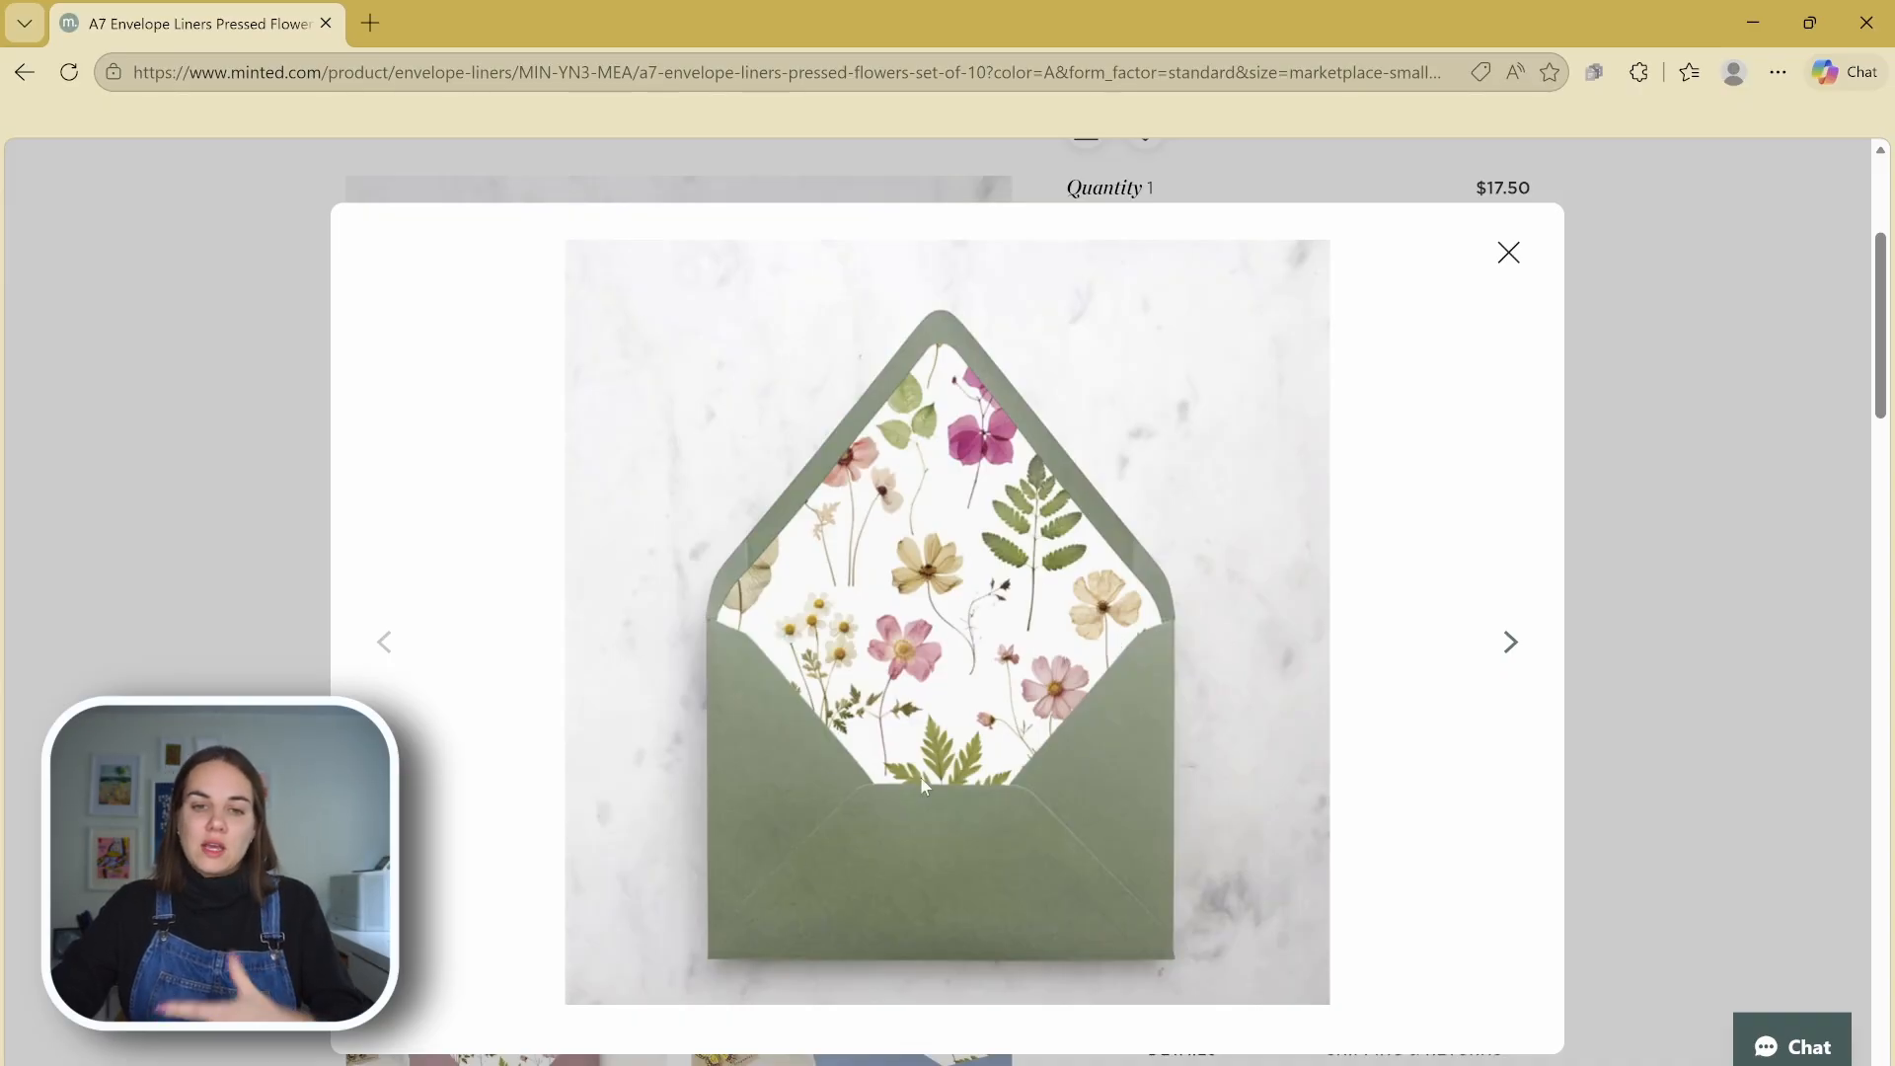
Look through the enlarged product photos of the pressed flowers envelope liners to see how each mockup is staged
click(1510, 644)
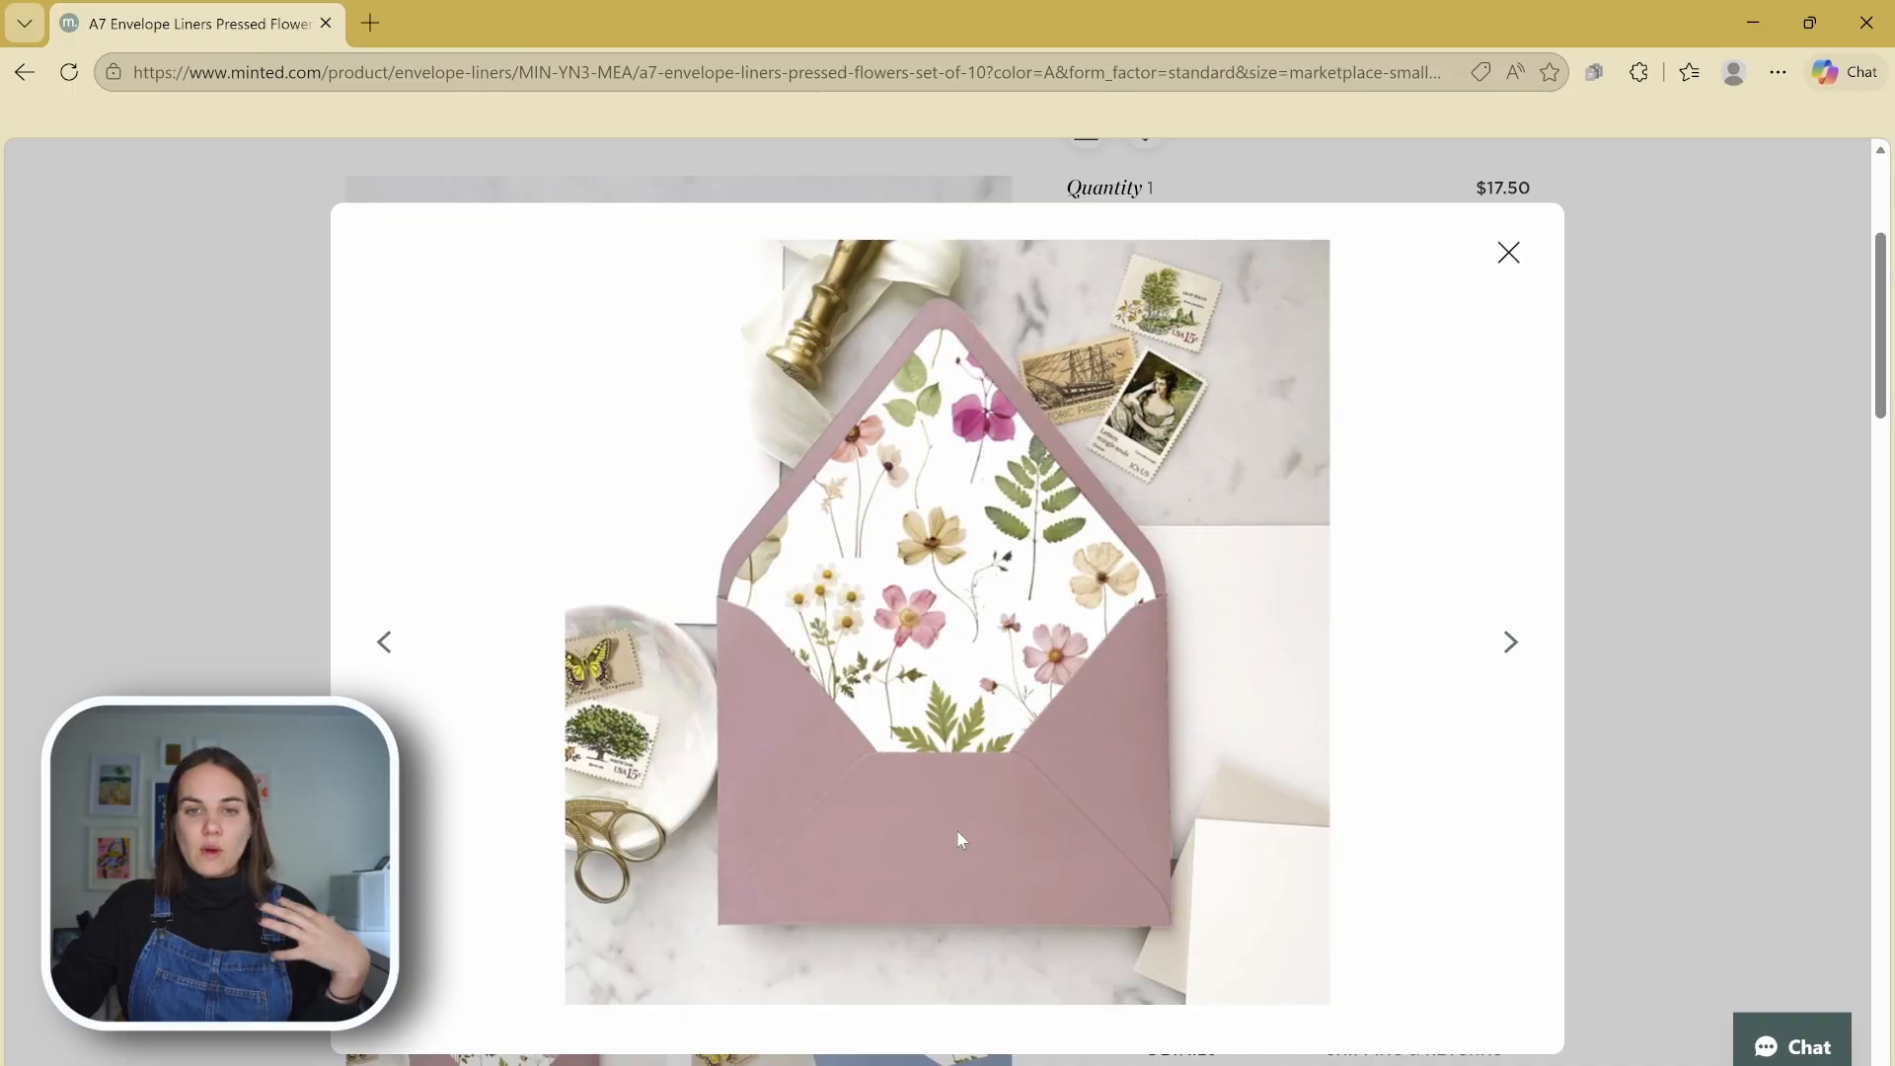
click(1510, 646)
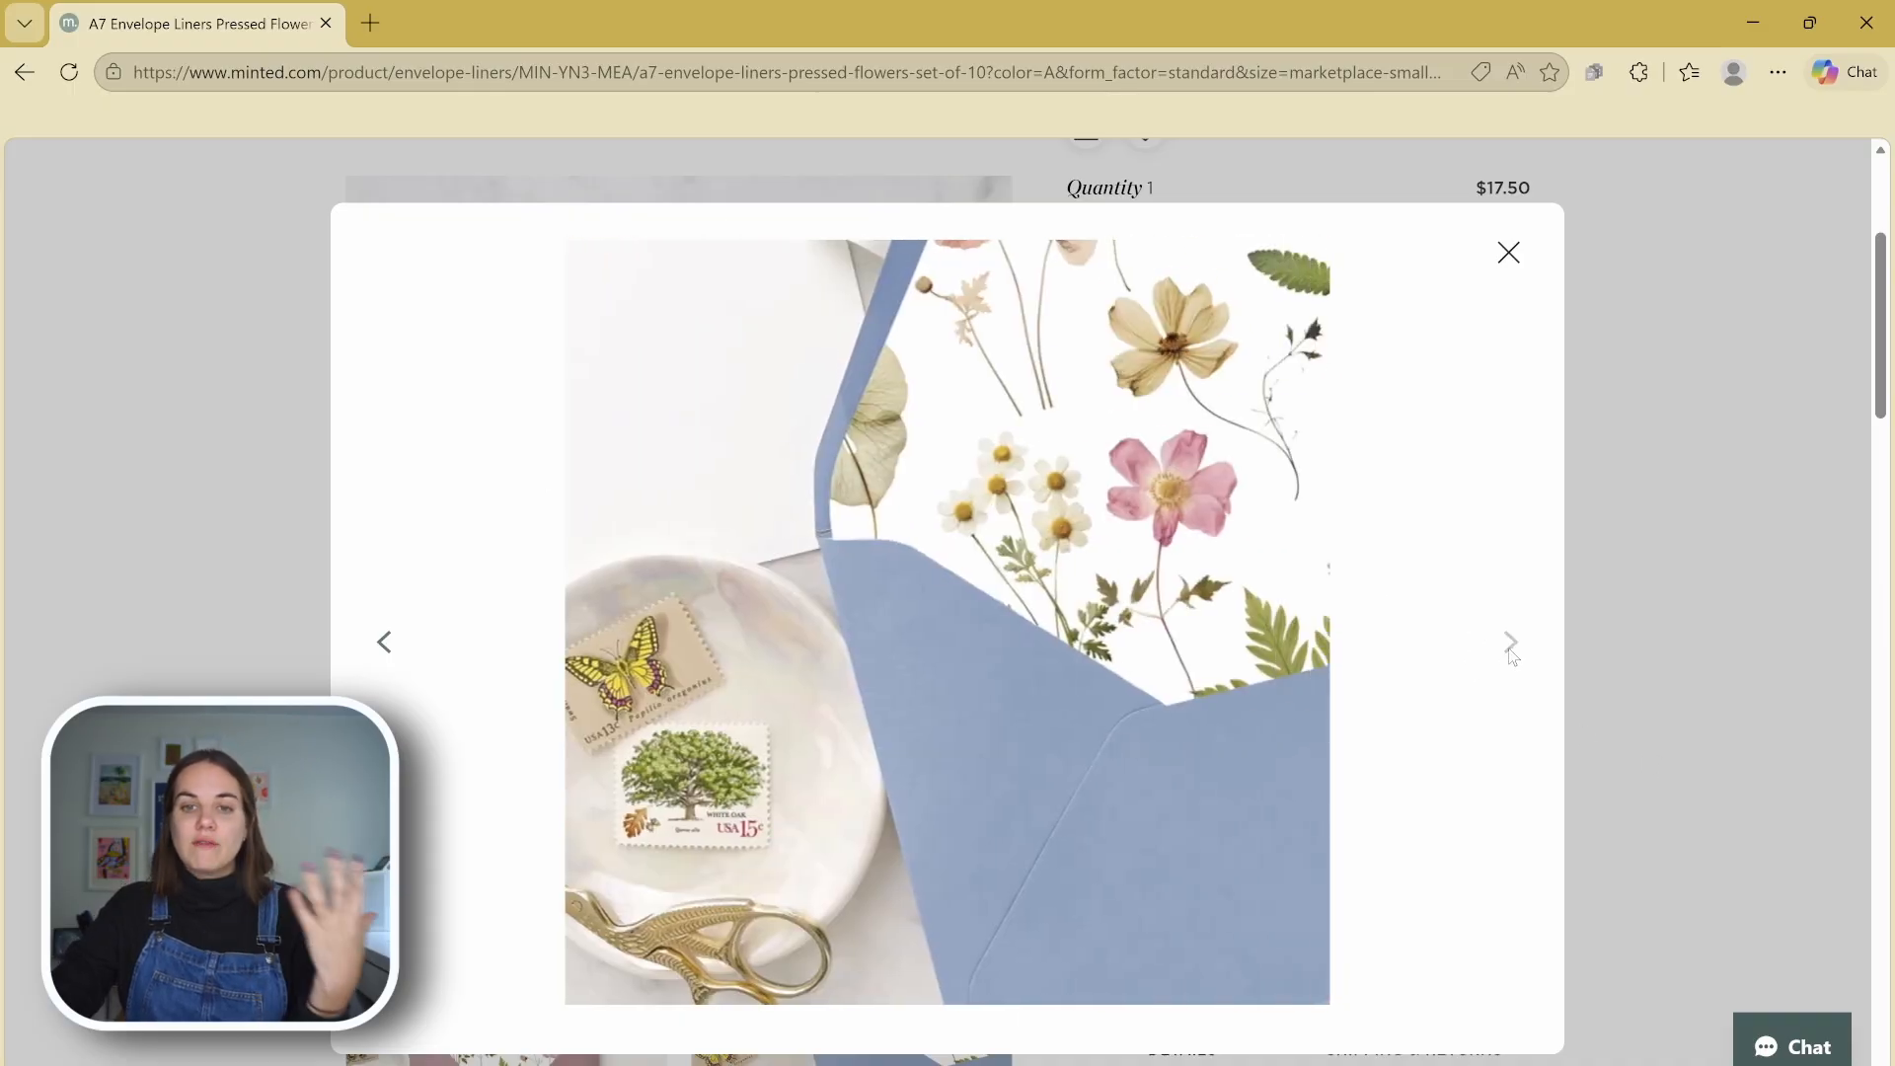
click(1508, 253)
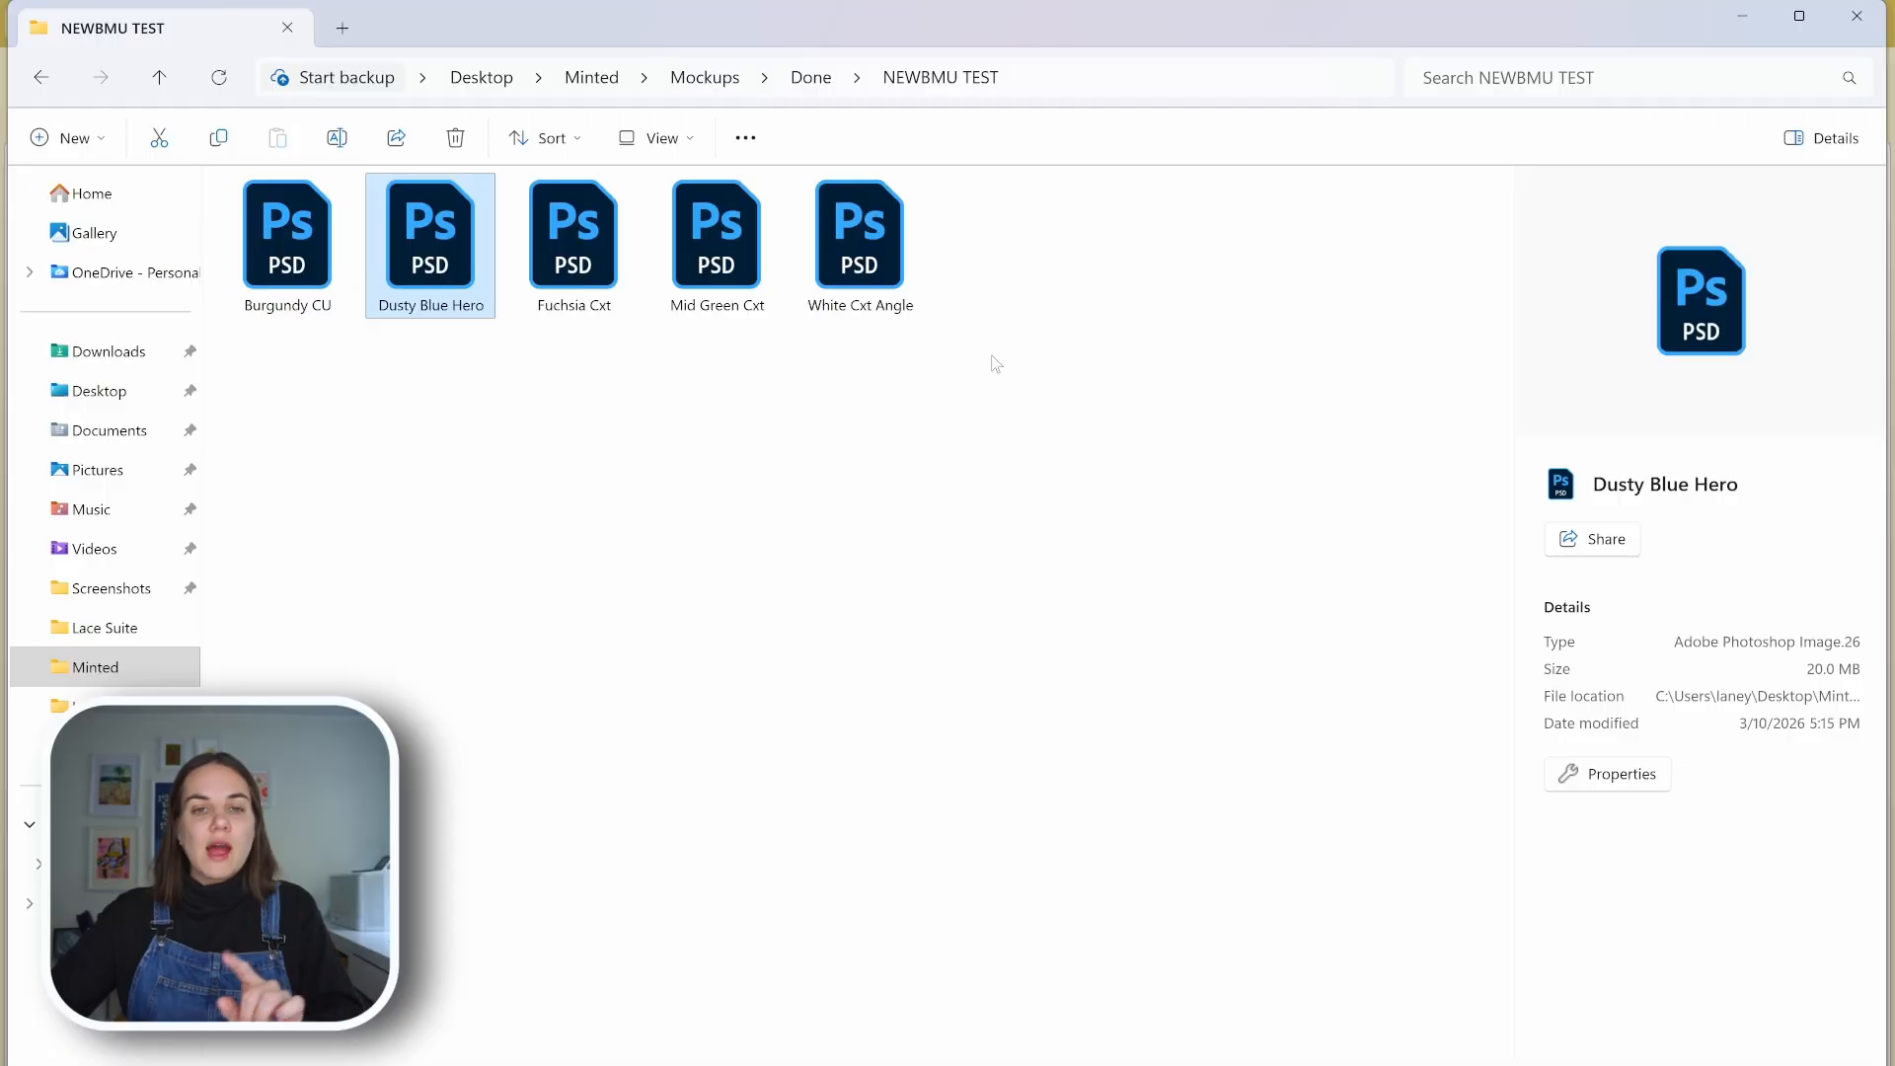
Check the Minted Liners folder, and open the White Cxt Angle mockup from the NEWBMU TEST folder in Photoshop
drag(995, 363, 296, 254)
click(982, 1003)
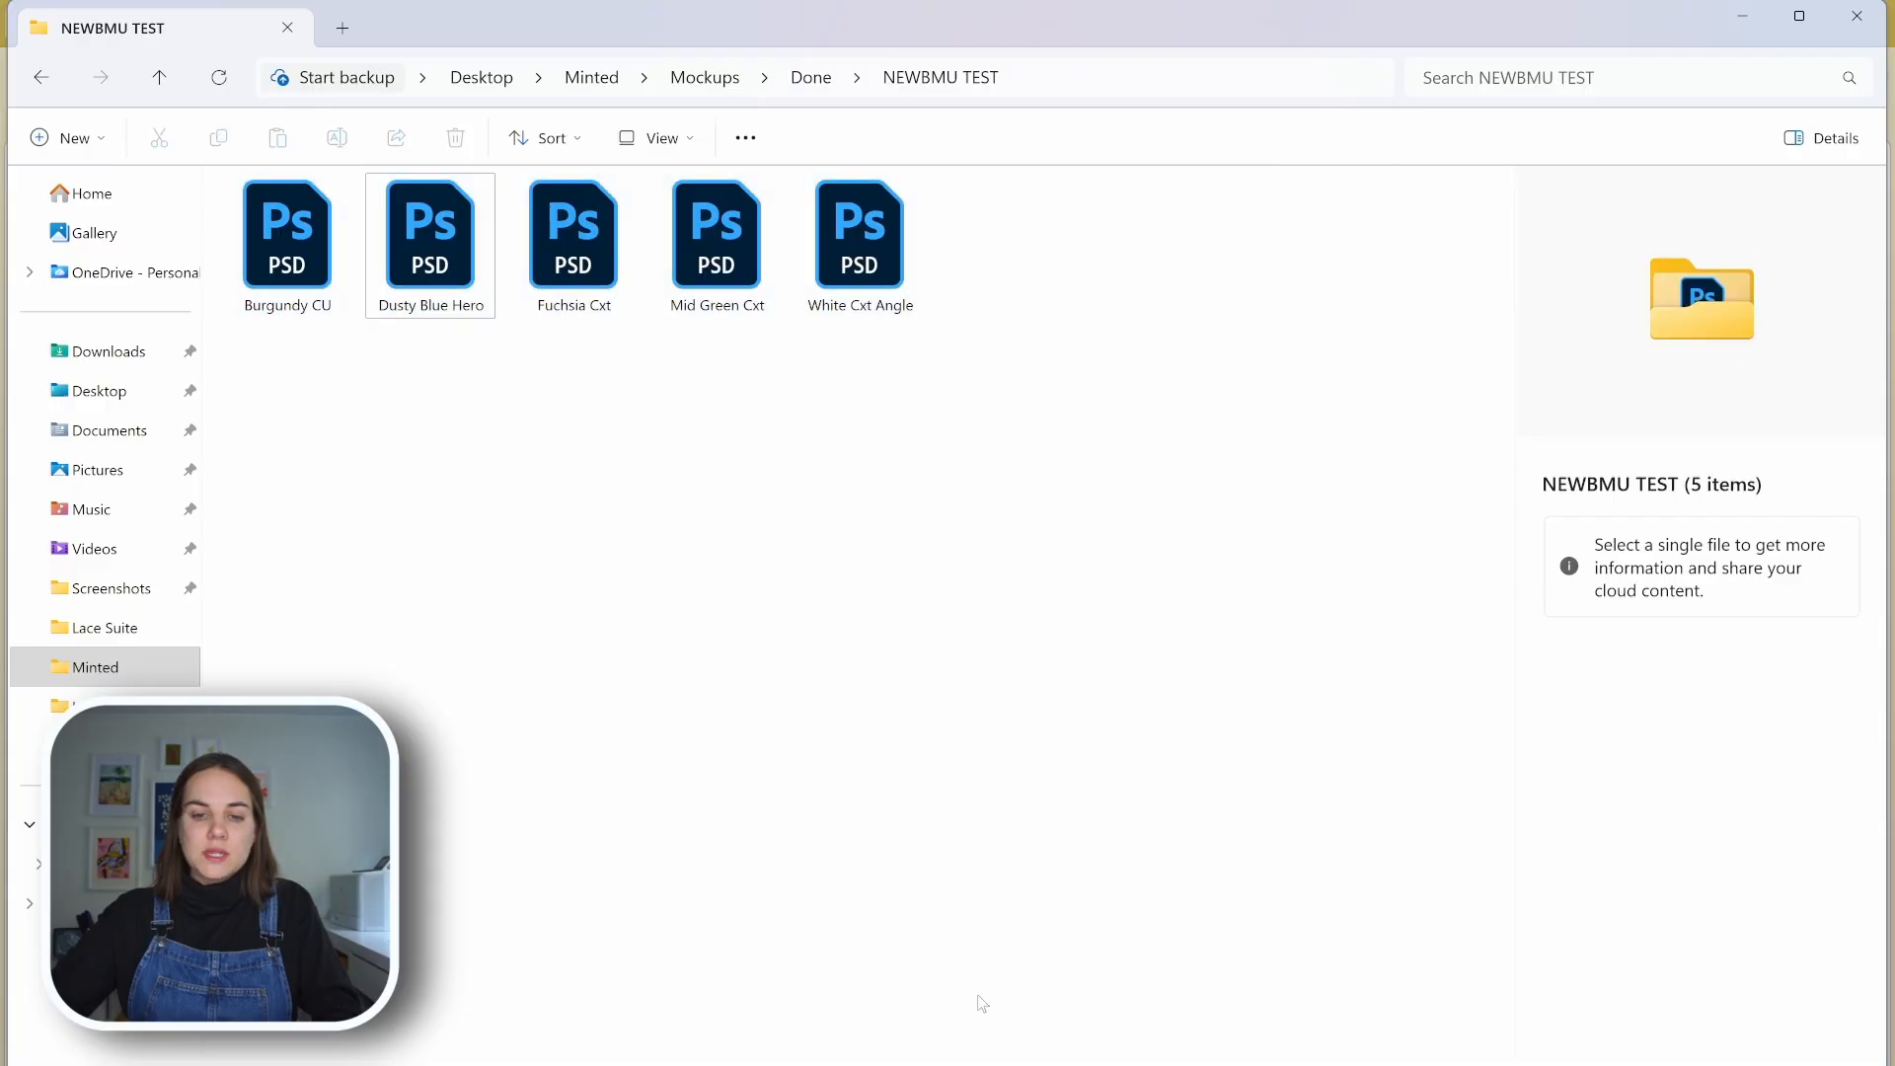
mouse_move(987, 1061)
click(1142, 992)
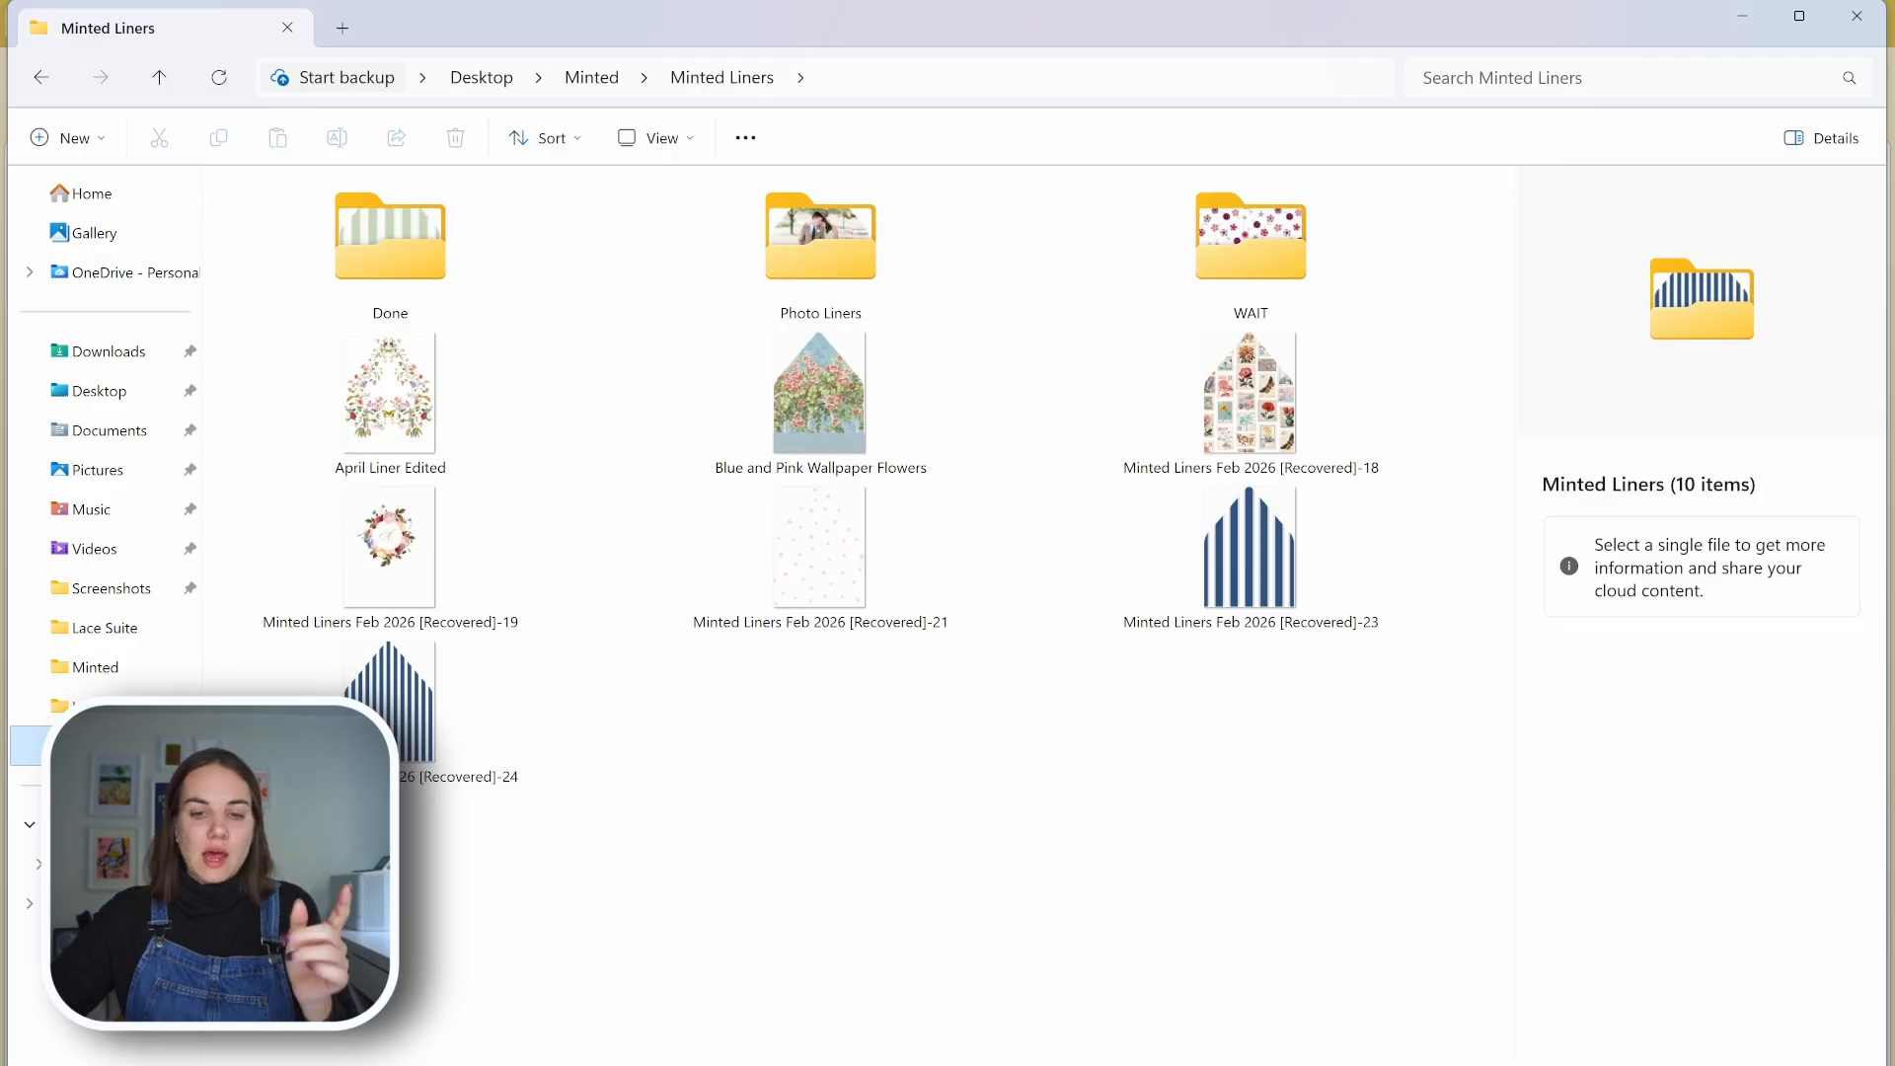
mouse_move(928, 1060)
click(909, 987)
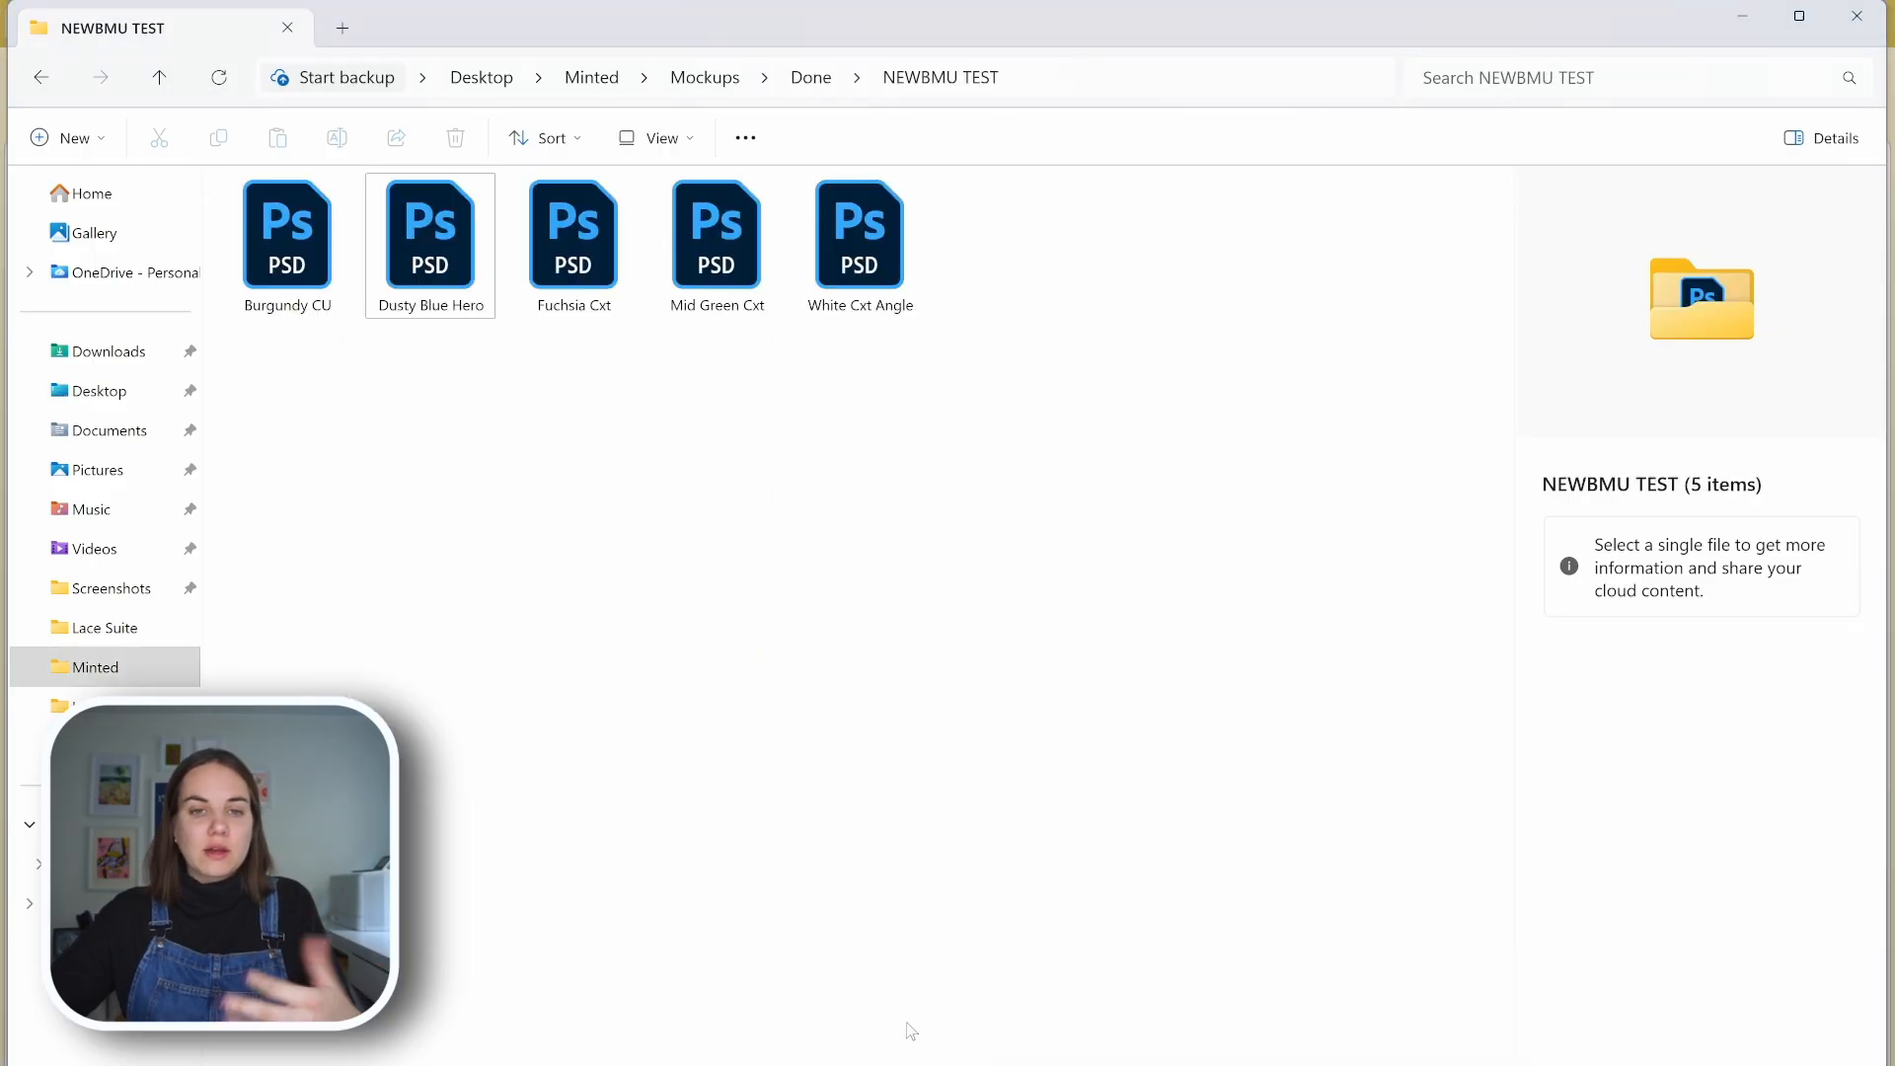
double_click(875, 246)
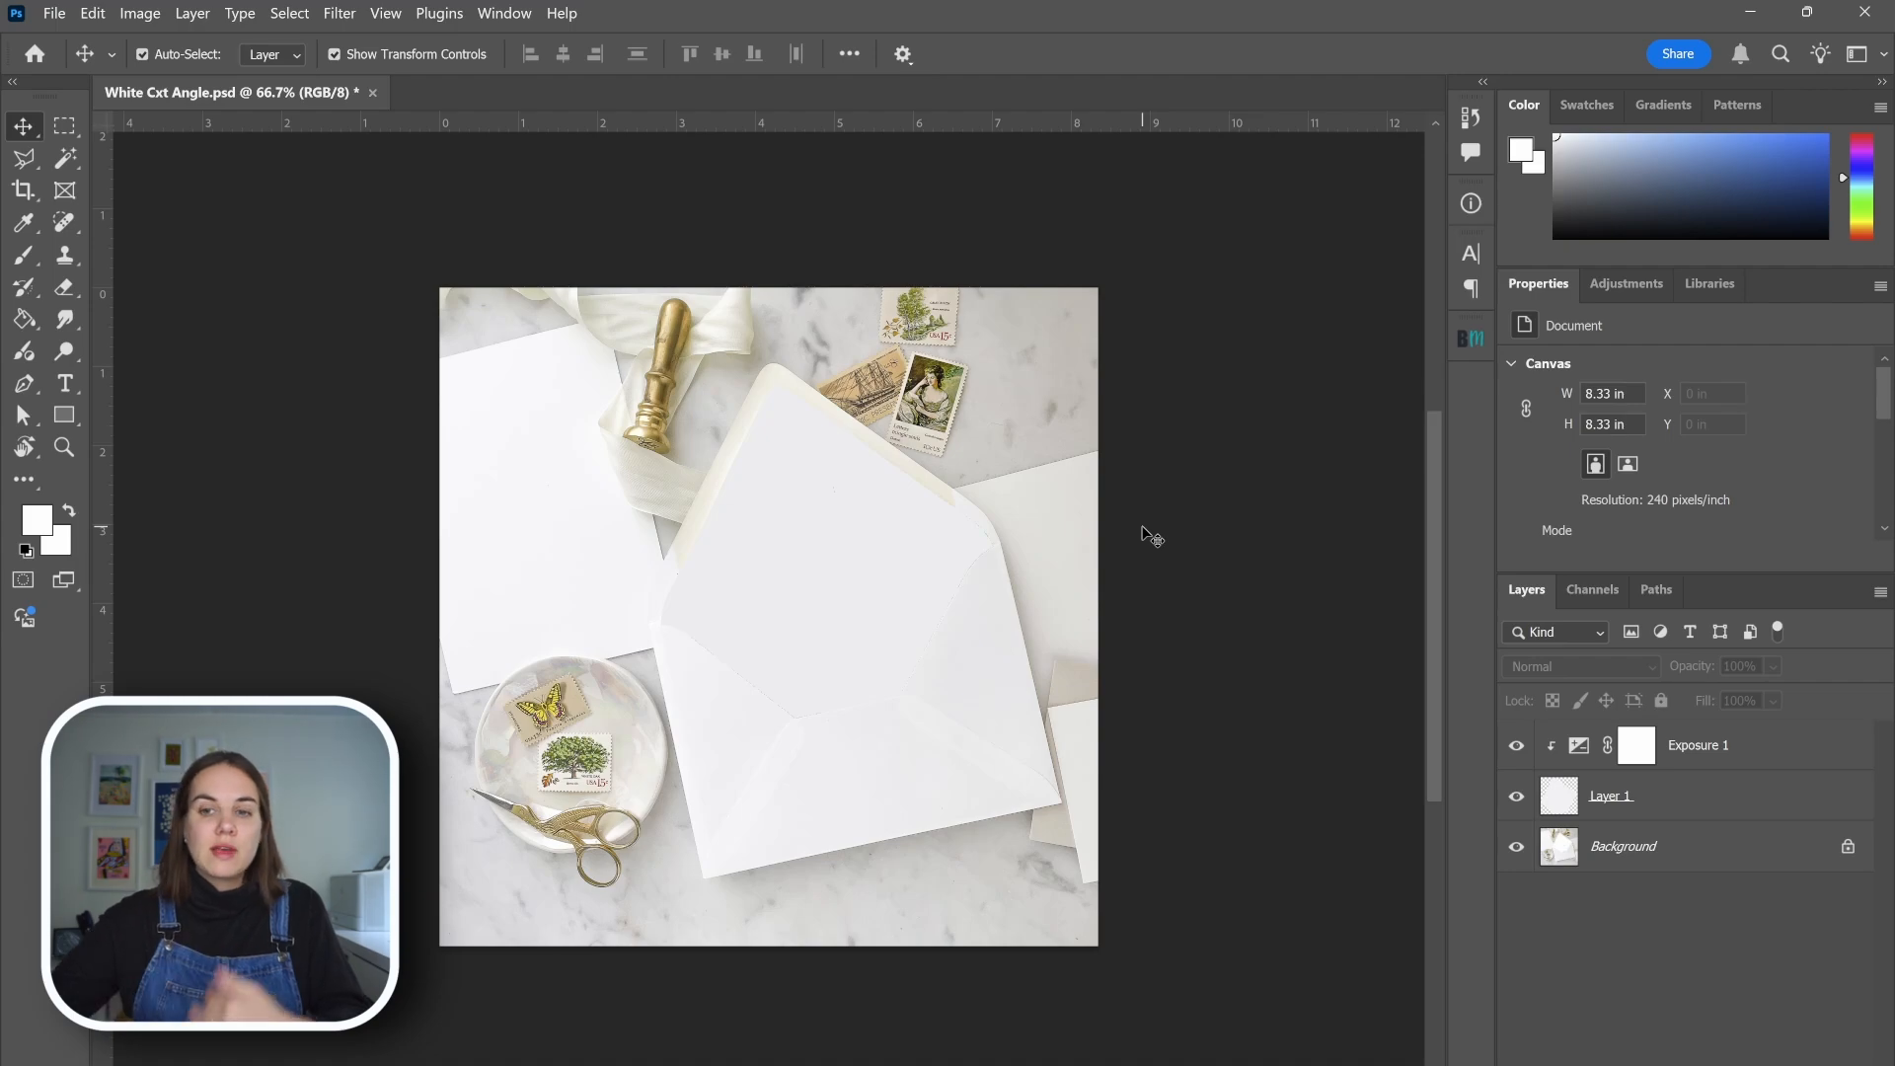
Examine what Layer 1, the Background and the Exposure 1 adjustment each contribute by hiding and showing them
click(1603, 815)
click(1517, 796)
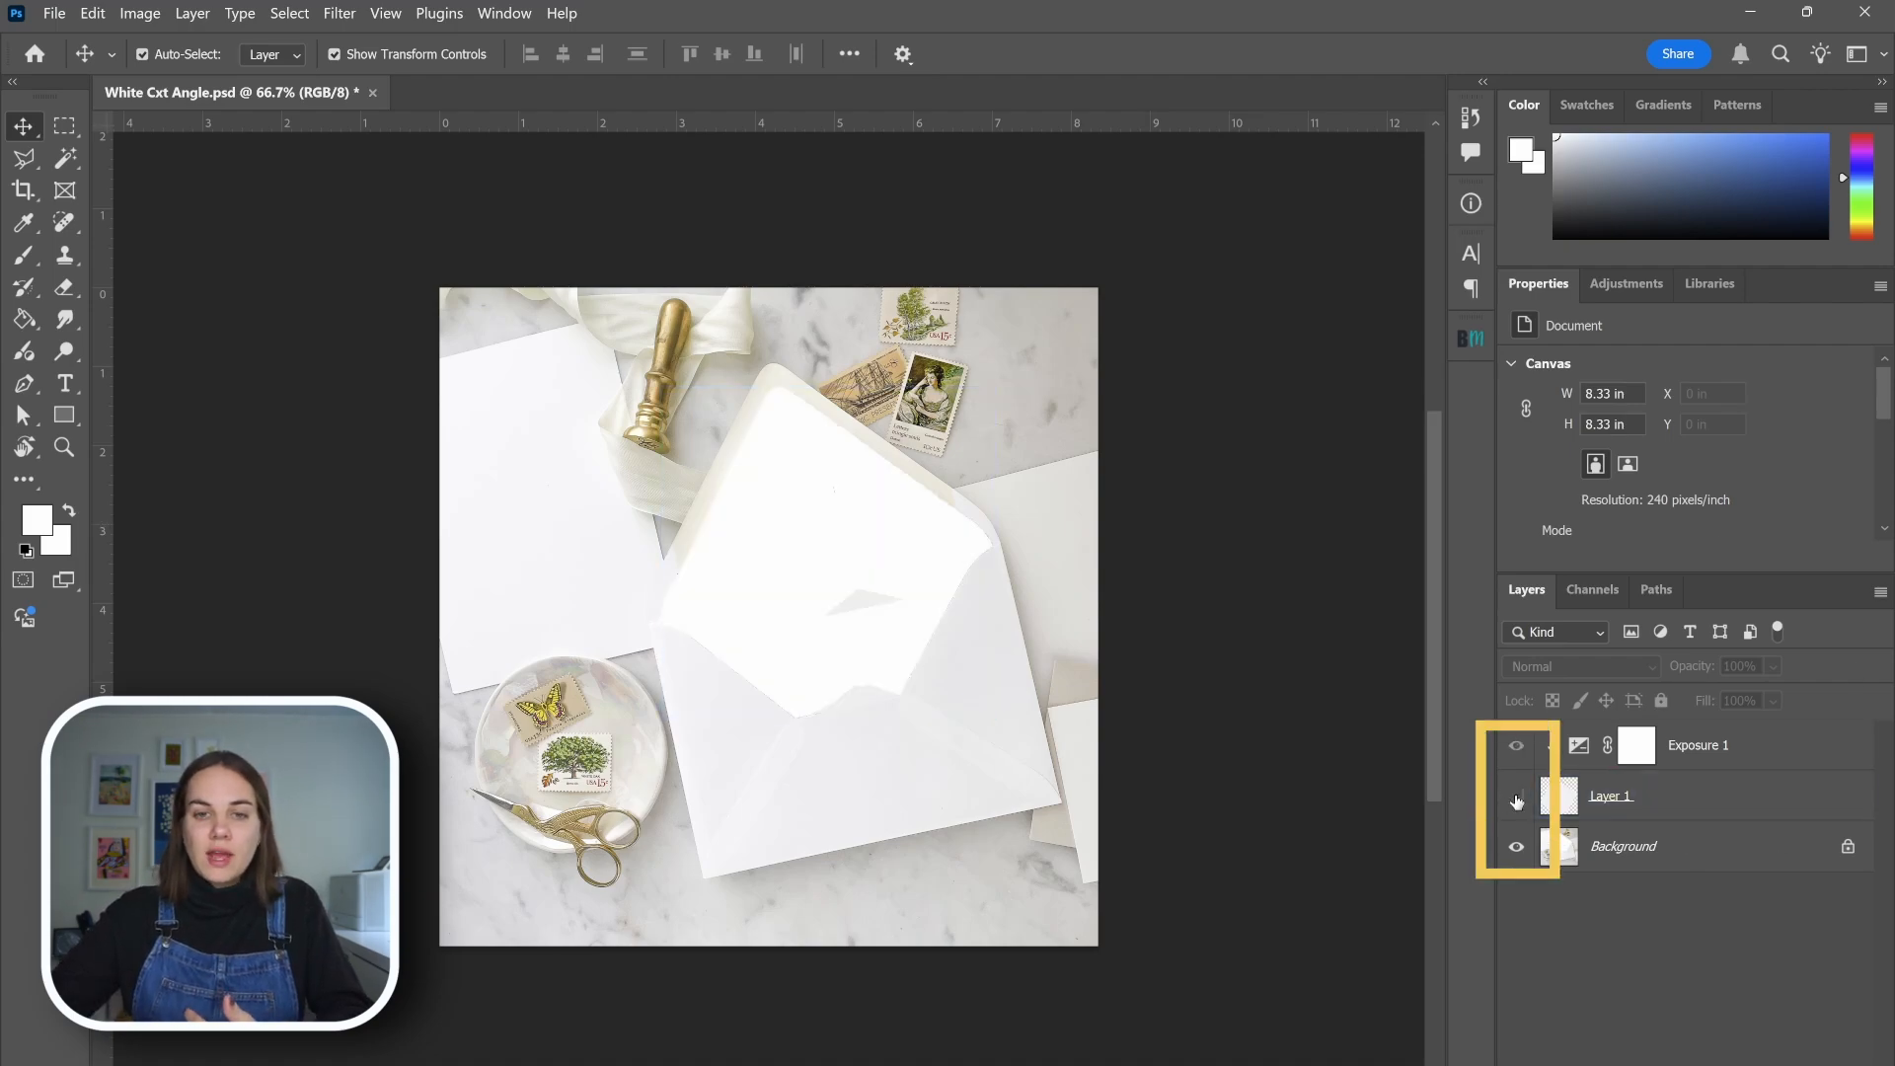
click(1516, 797)
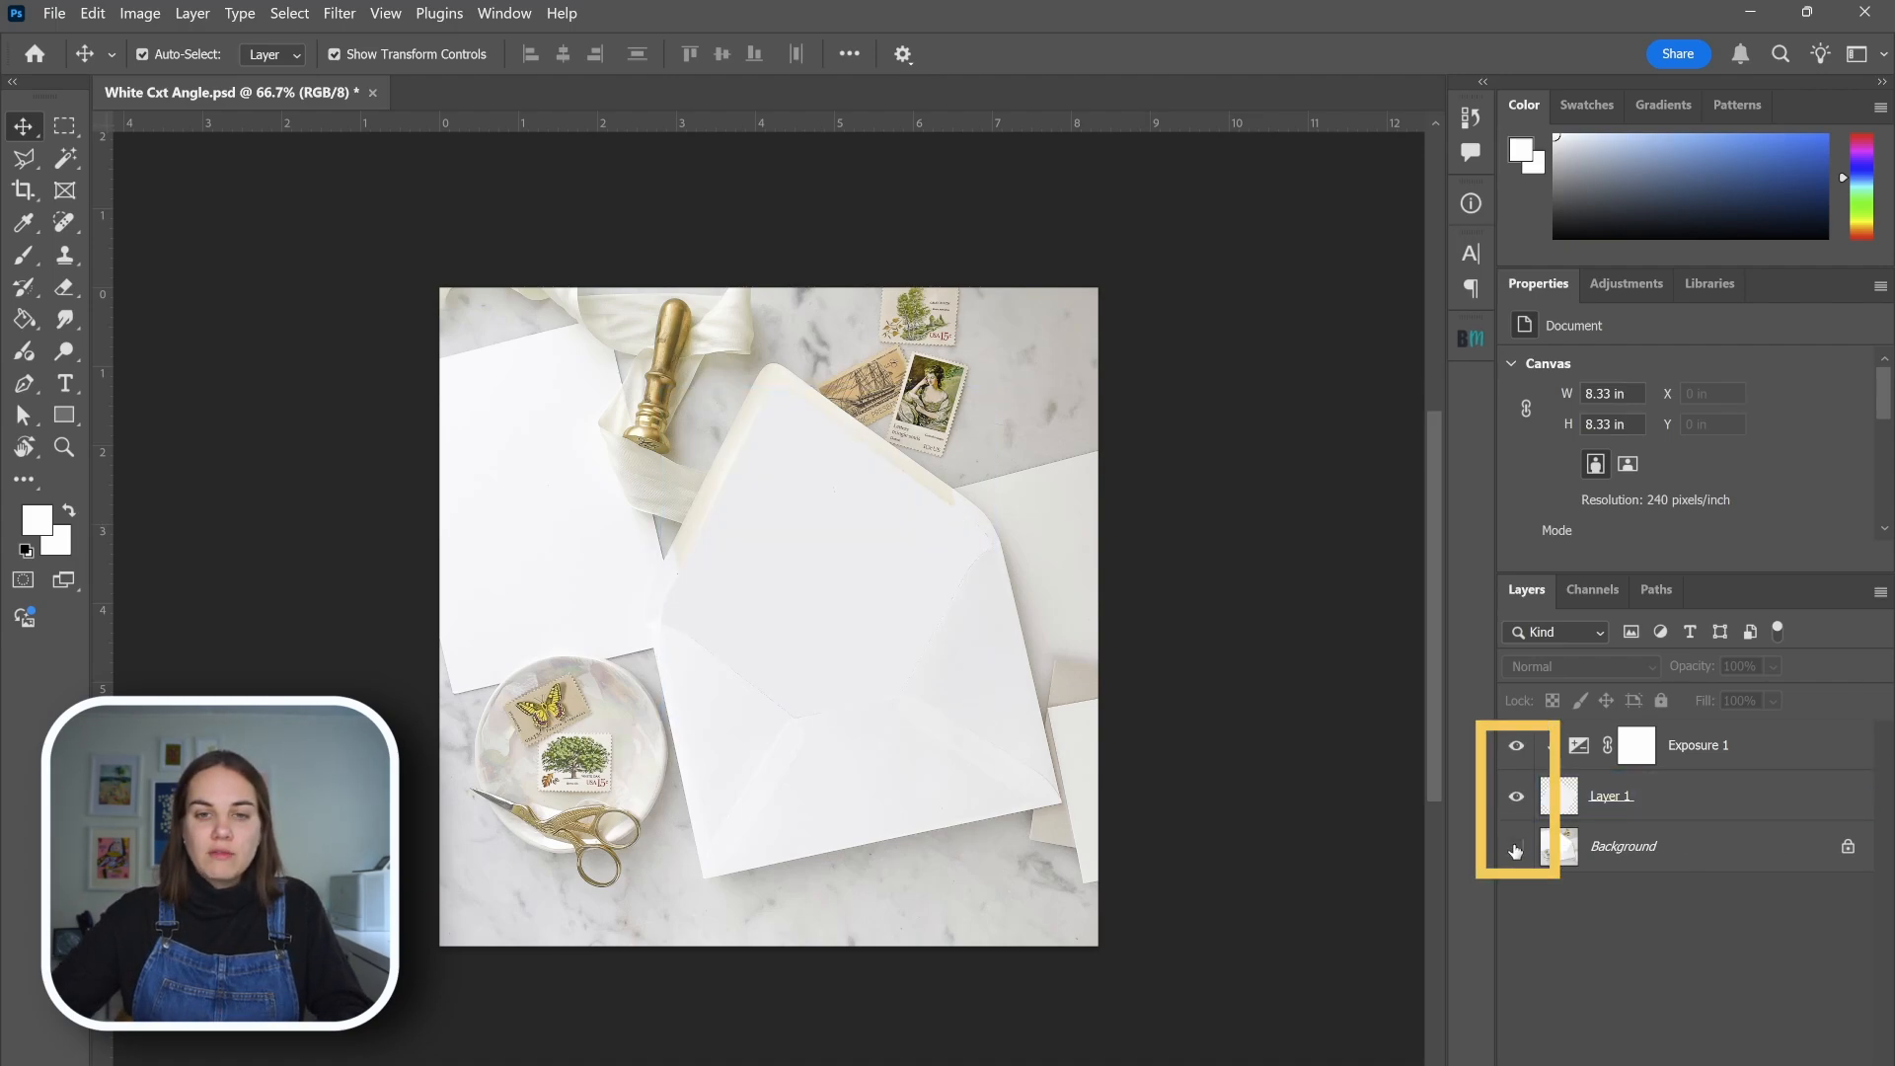
click(1516, 848)
click(1516, 848)
click(1515, 746)
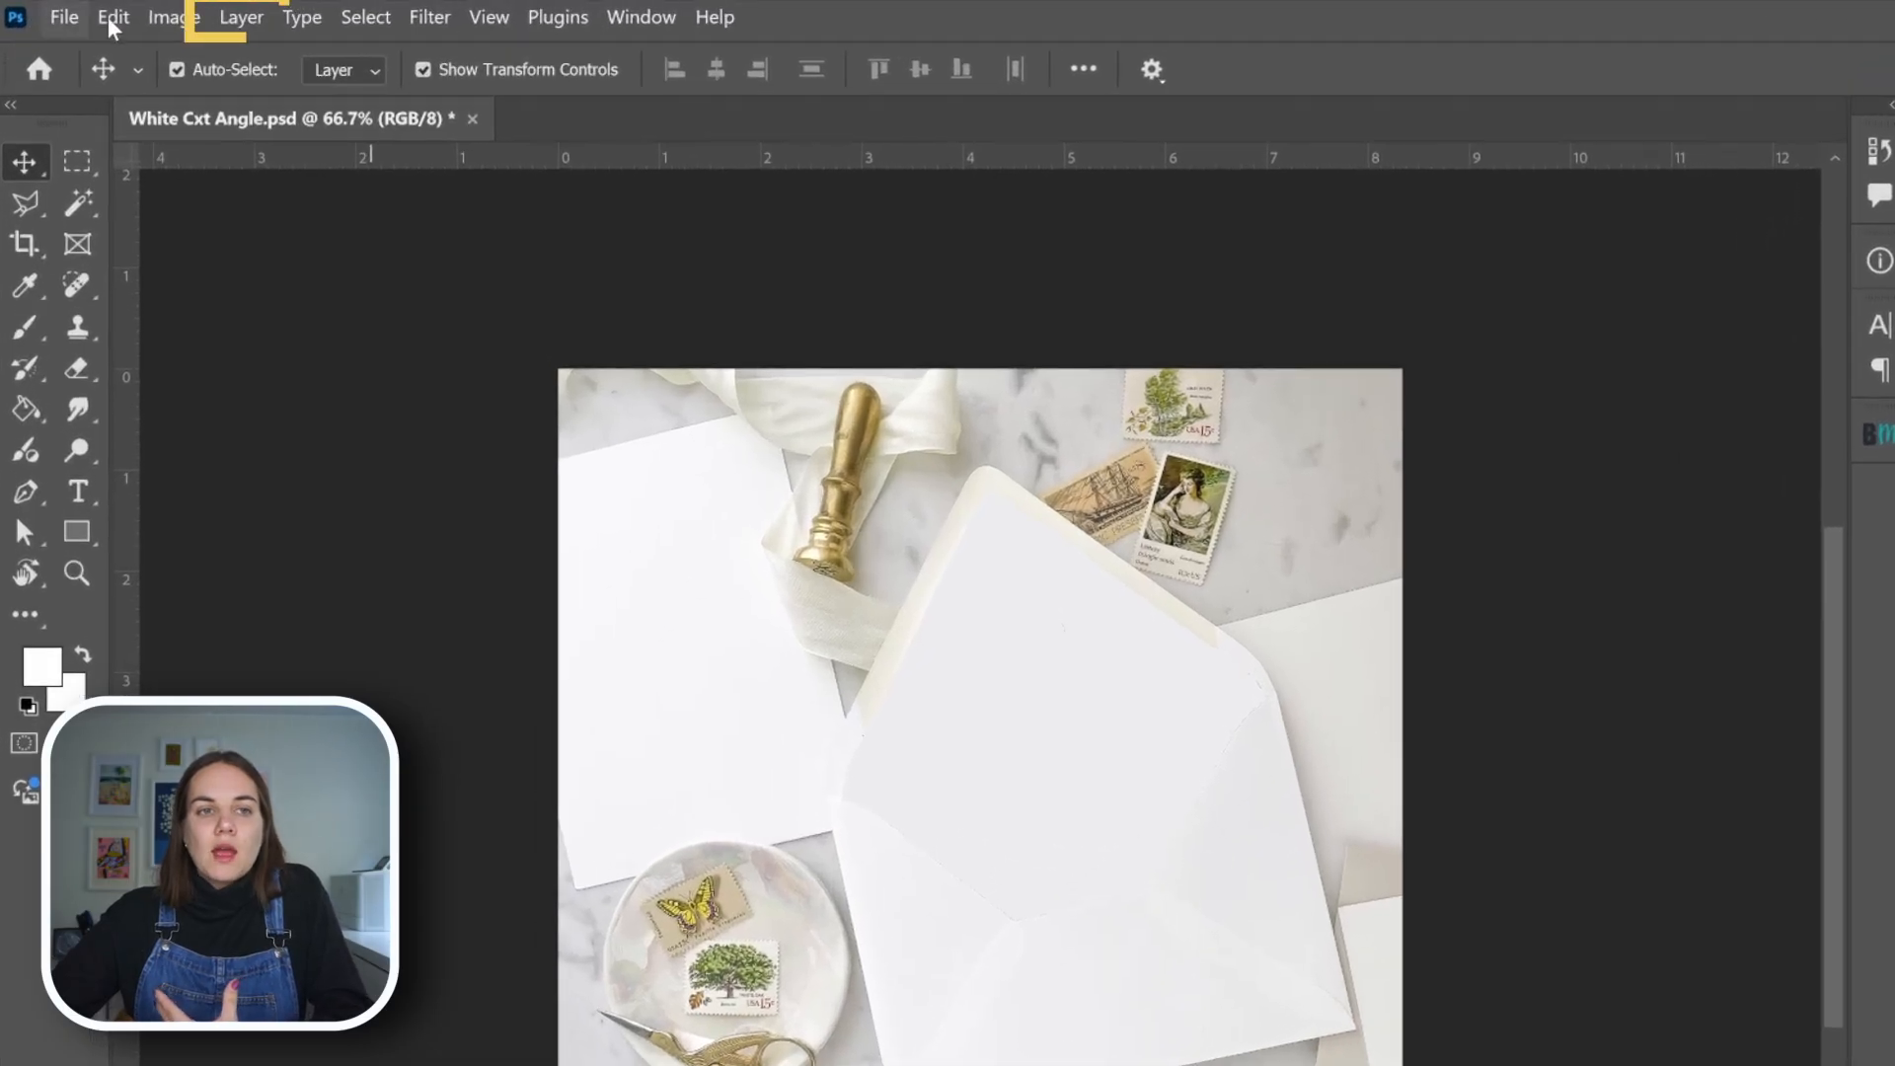
Add a new blank layer and place it between the Exposure 1 adjustment and Layer 1
click(200, 16)
mouse_move(258, 51)
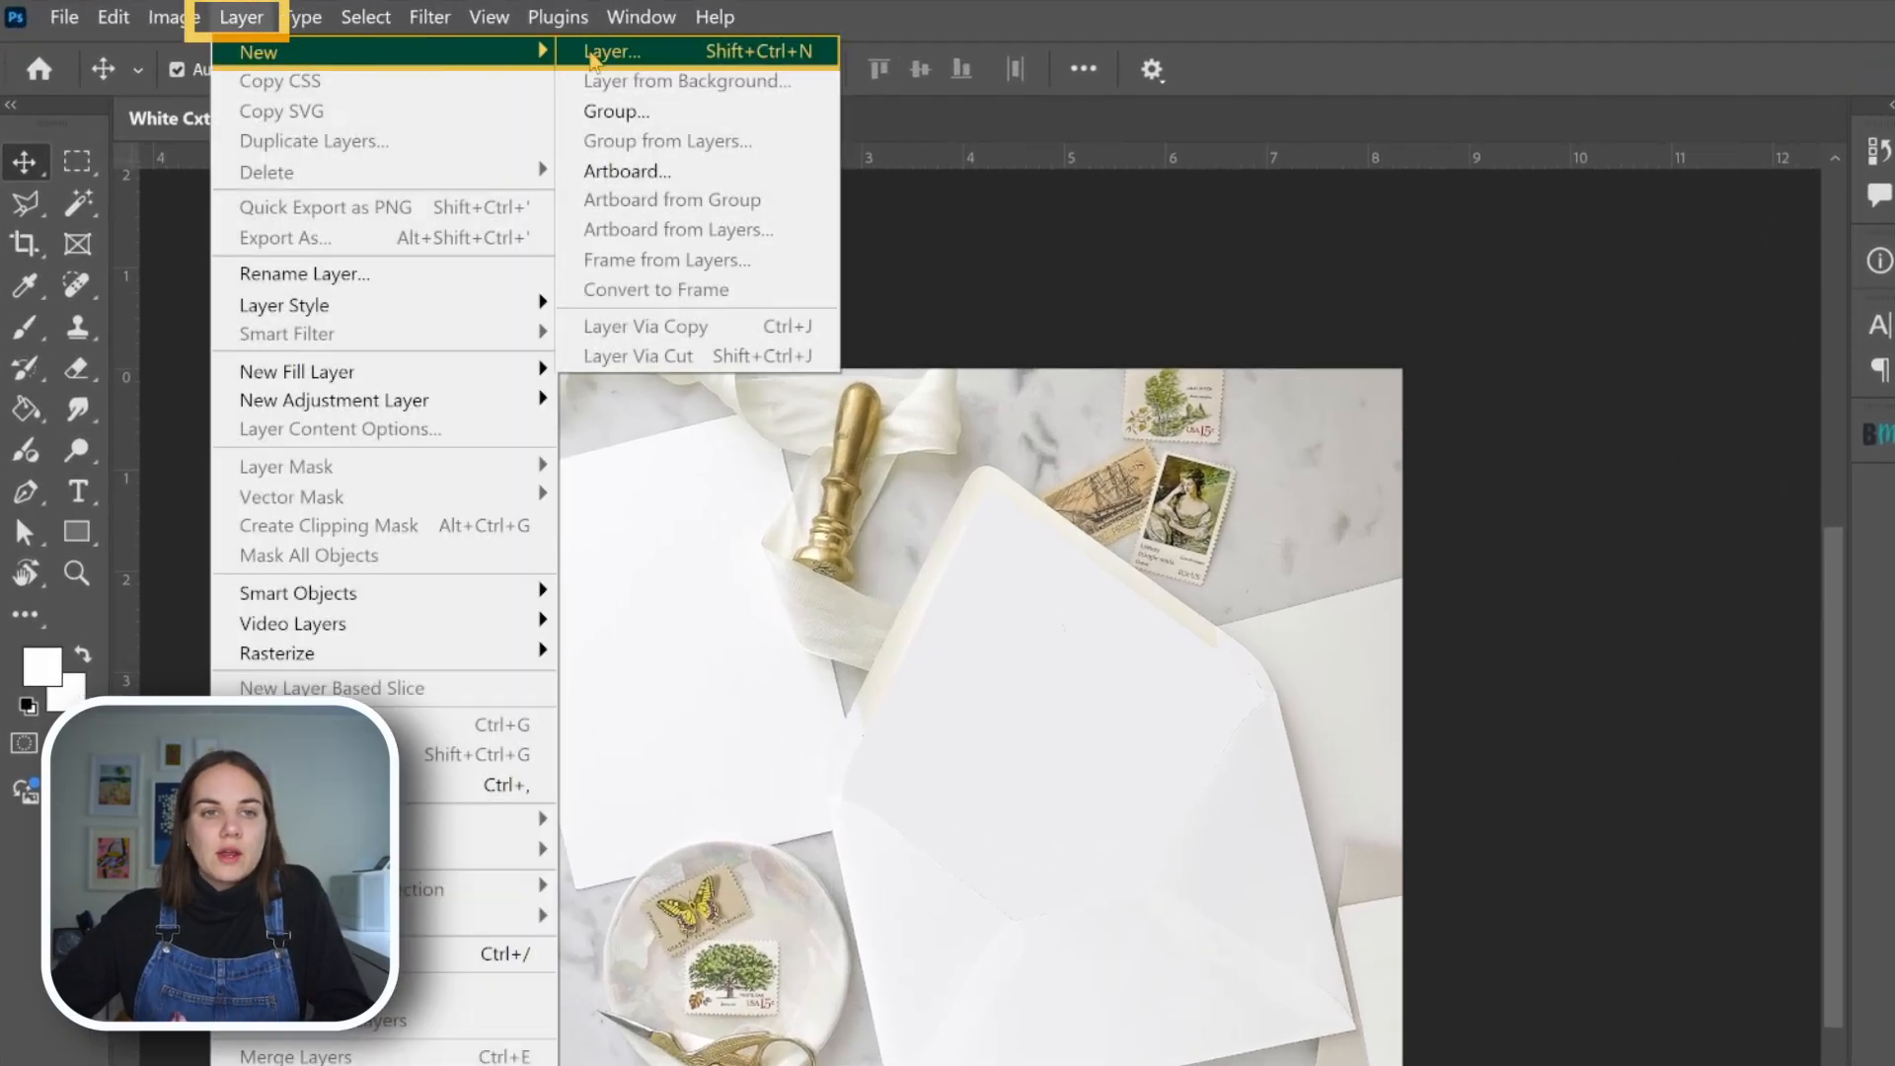
click(602, 51)
click(1557, 708)
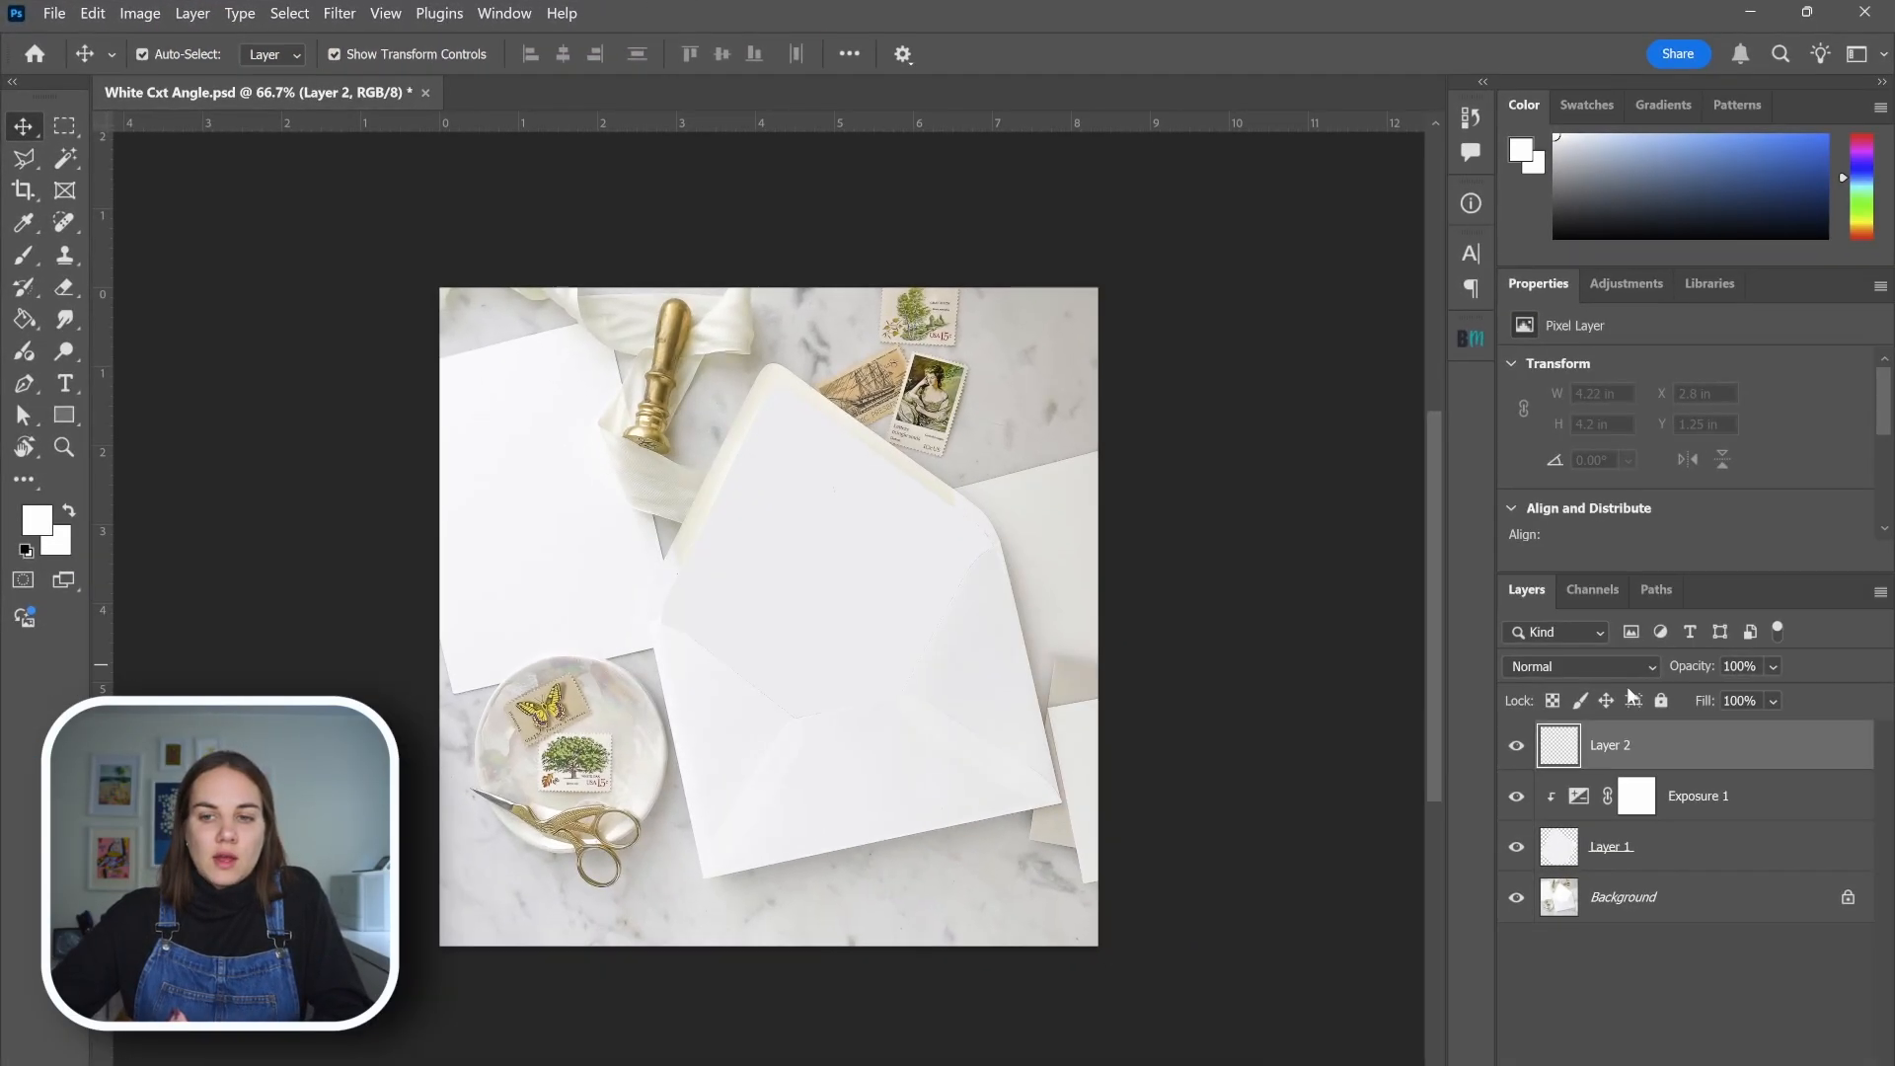
drag(1628, 756, 1618, 824)
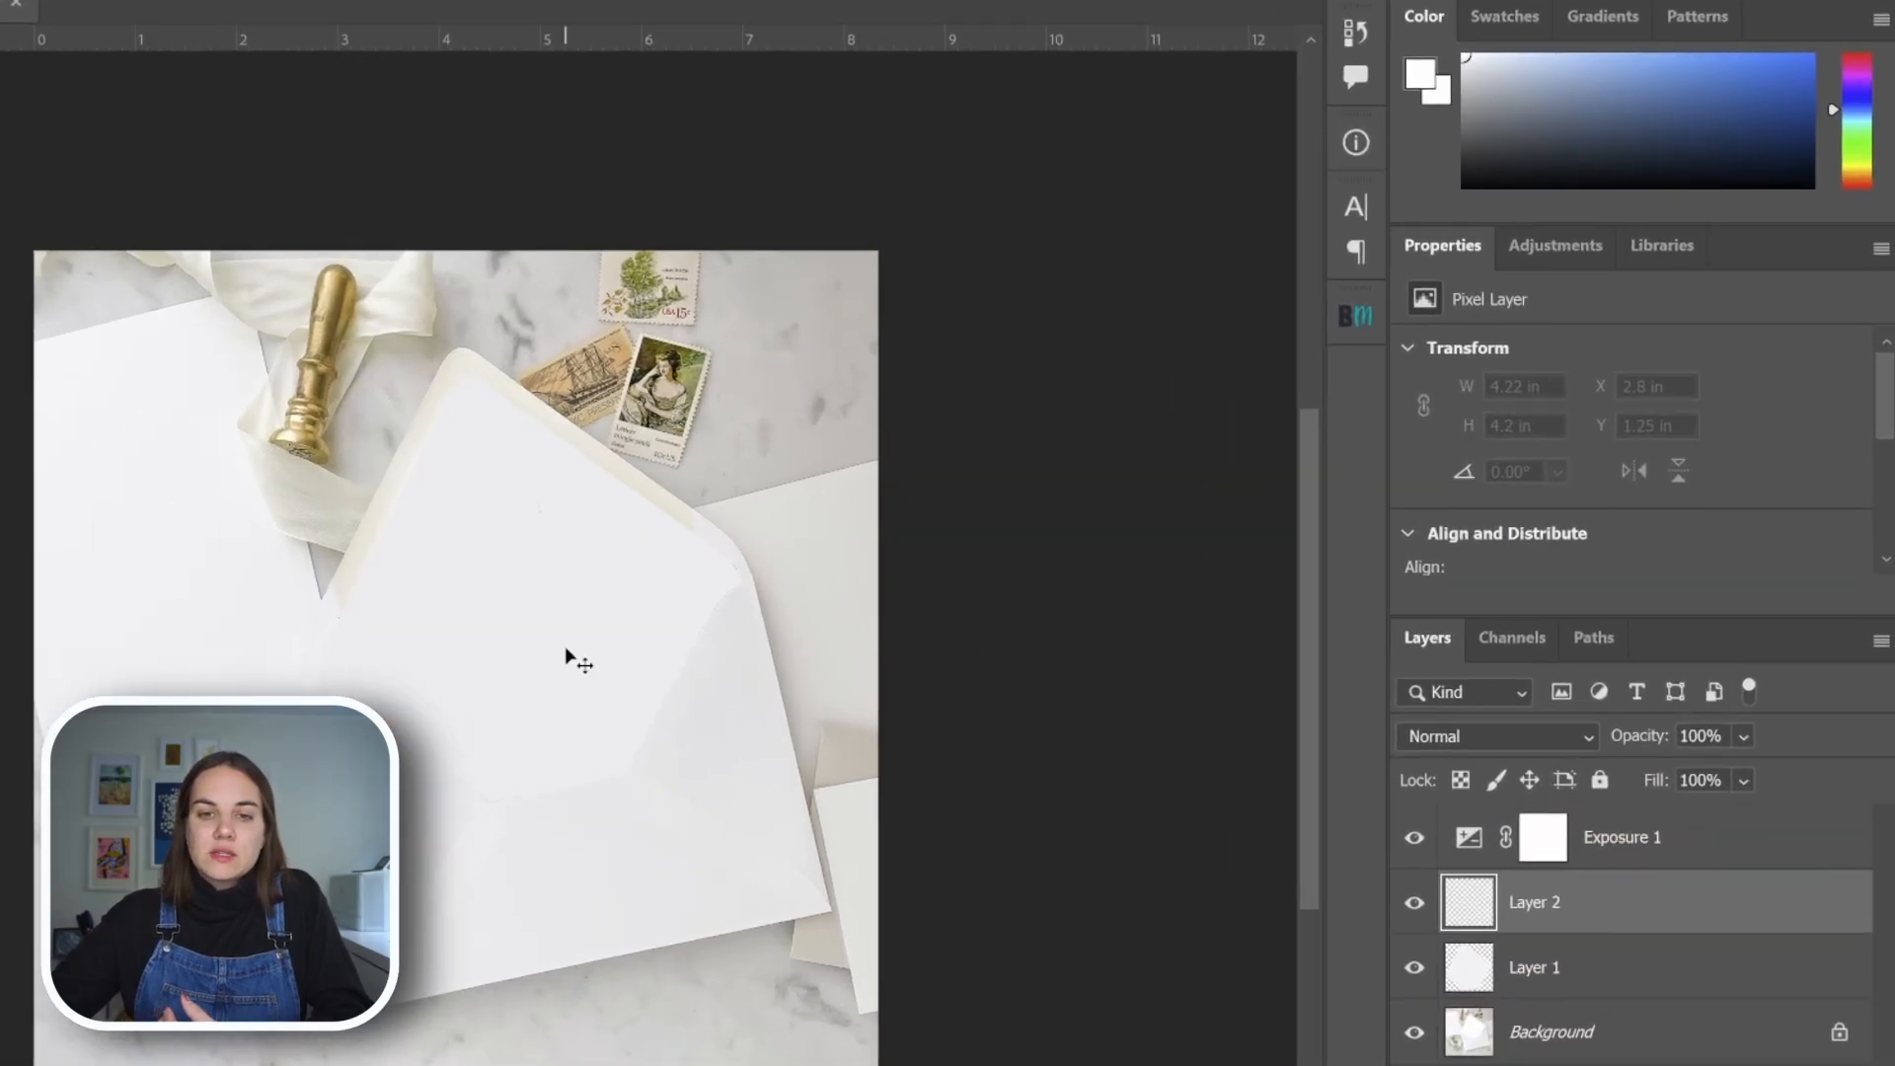
click(787, 496)
click(1681, 748)
Clip the new blank layer to Layer 1 with a clipping mask and convert it to a smart object
right_click(1607, 900)
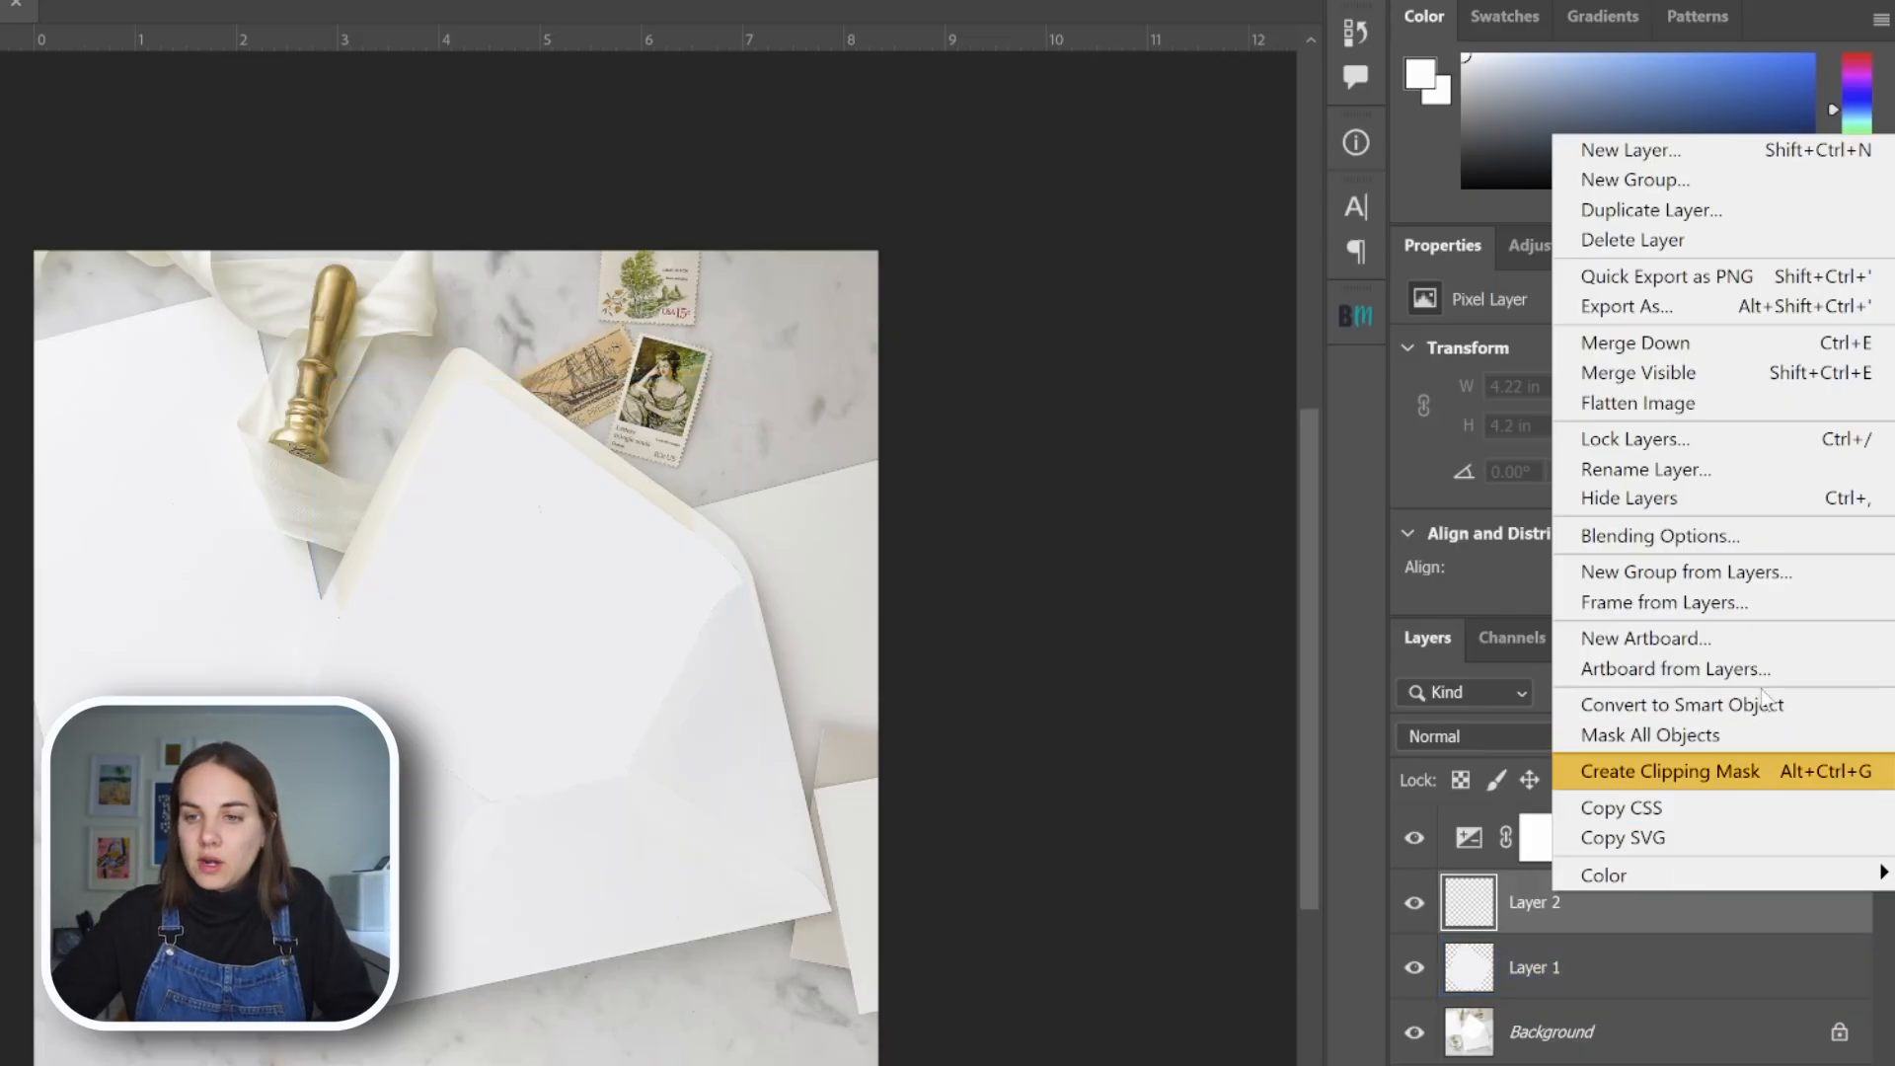
click(1705, 780)
right_click(1565, 901)
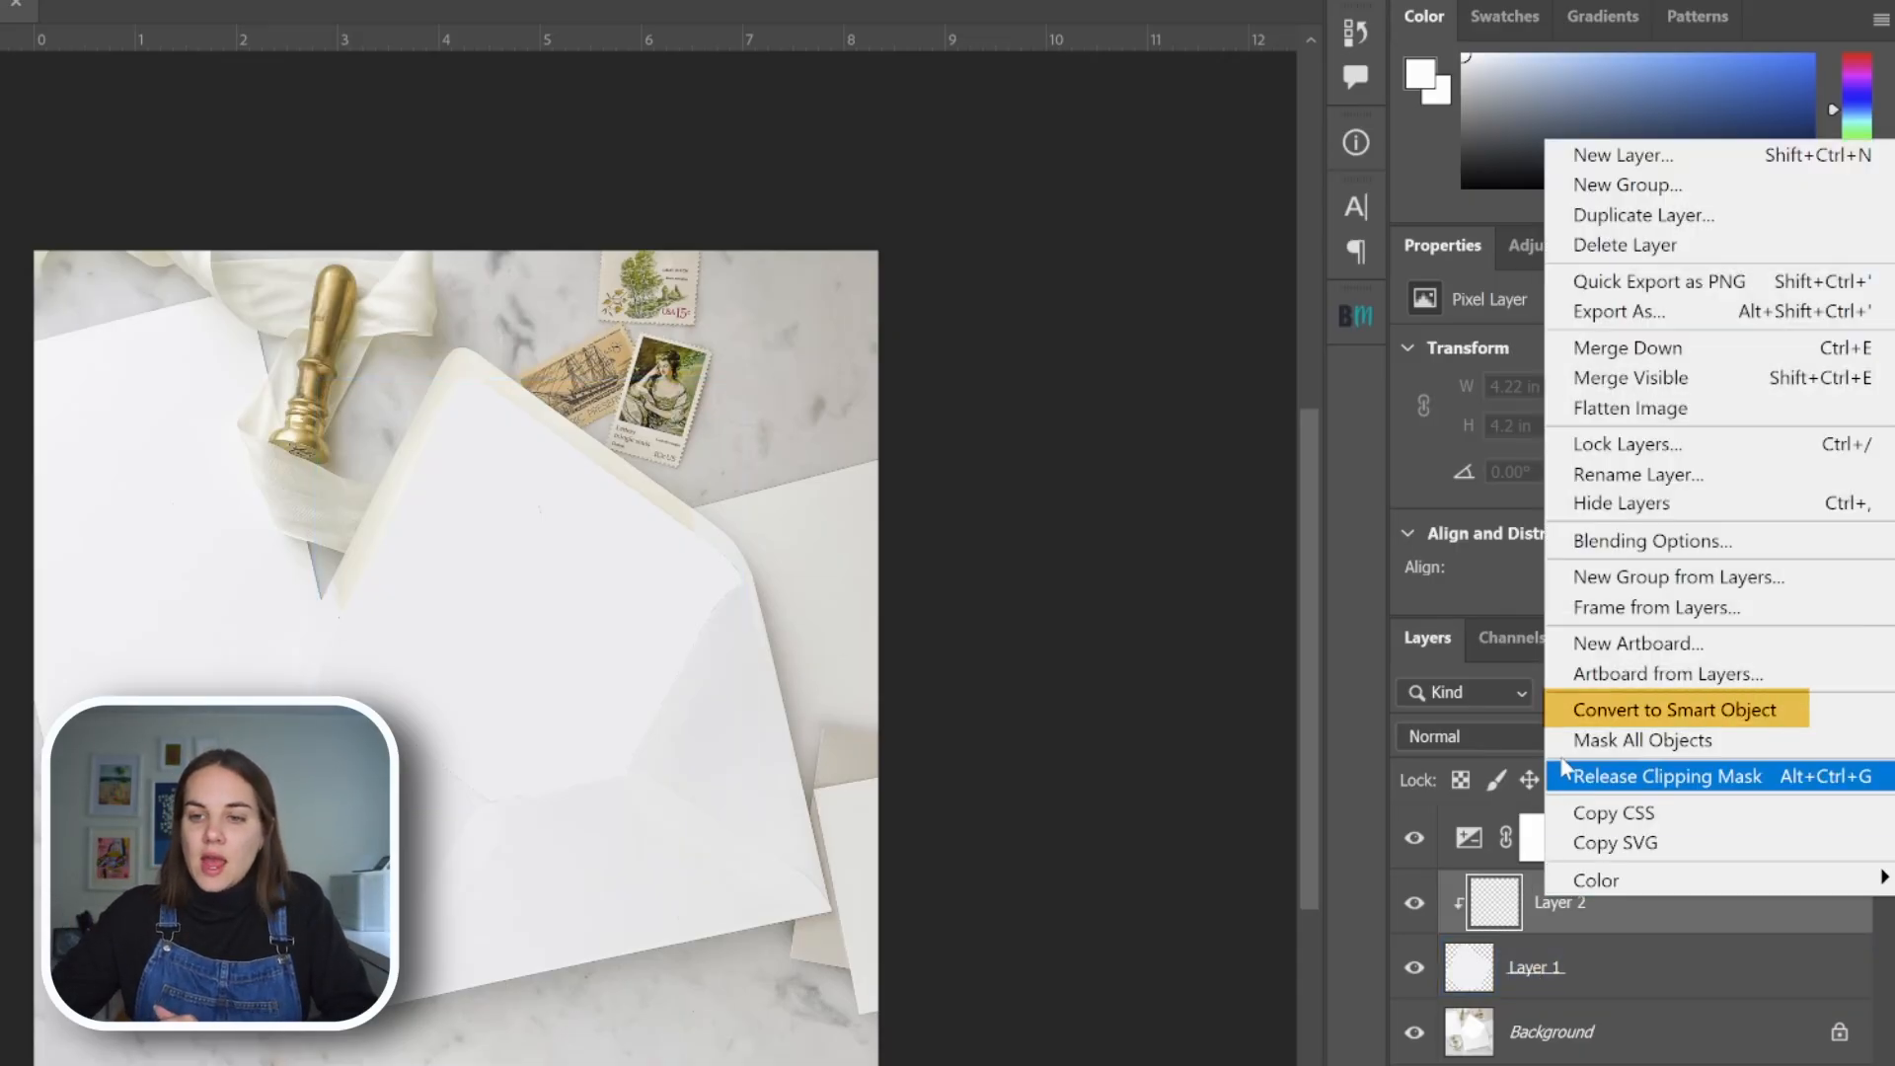
click(1570, 708)
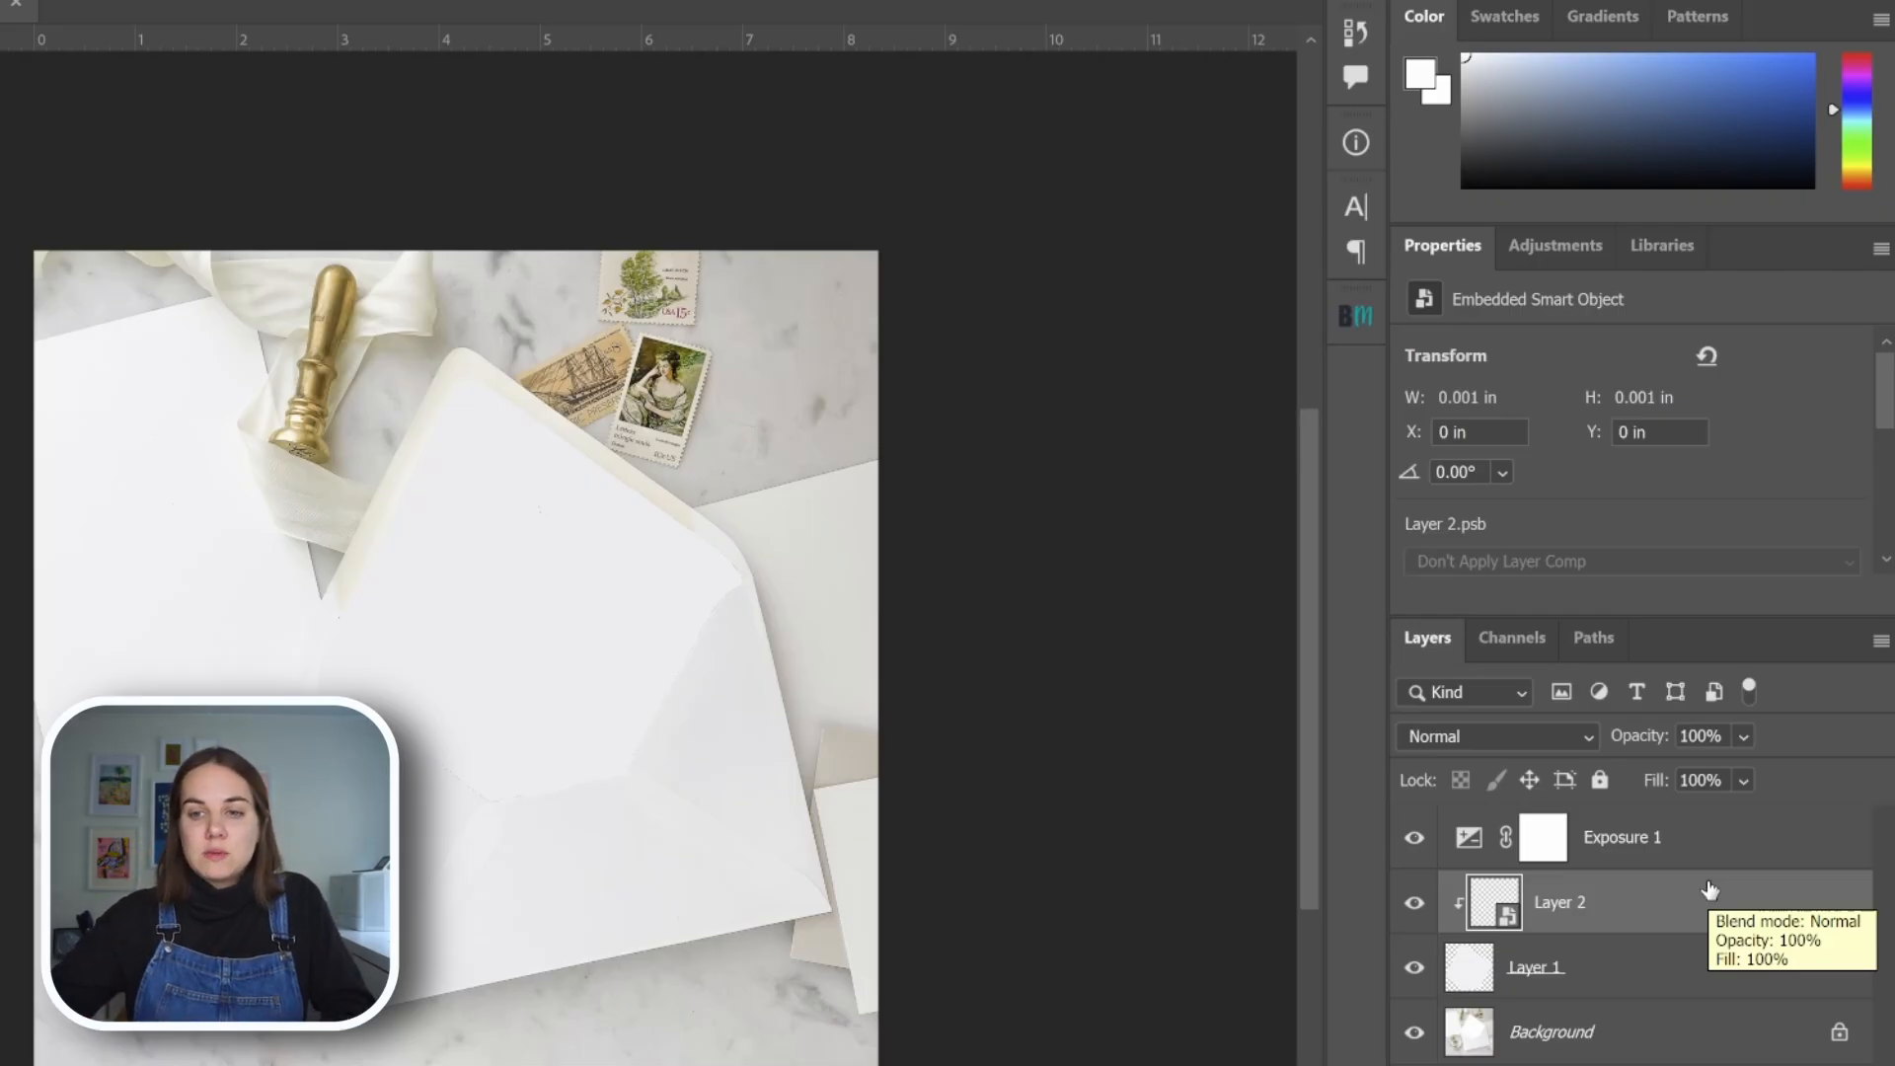
Place Minted Liners Feb 2026 [Recovered]-21 as a linked file in the Layer 2 smart object's contents, and save and close them
right_click(1545, 898)
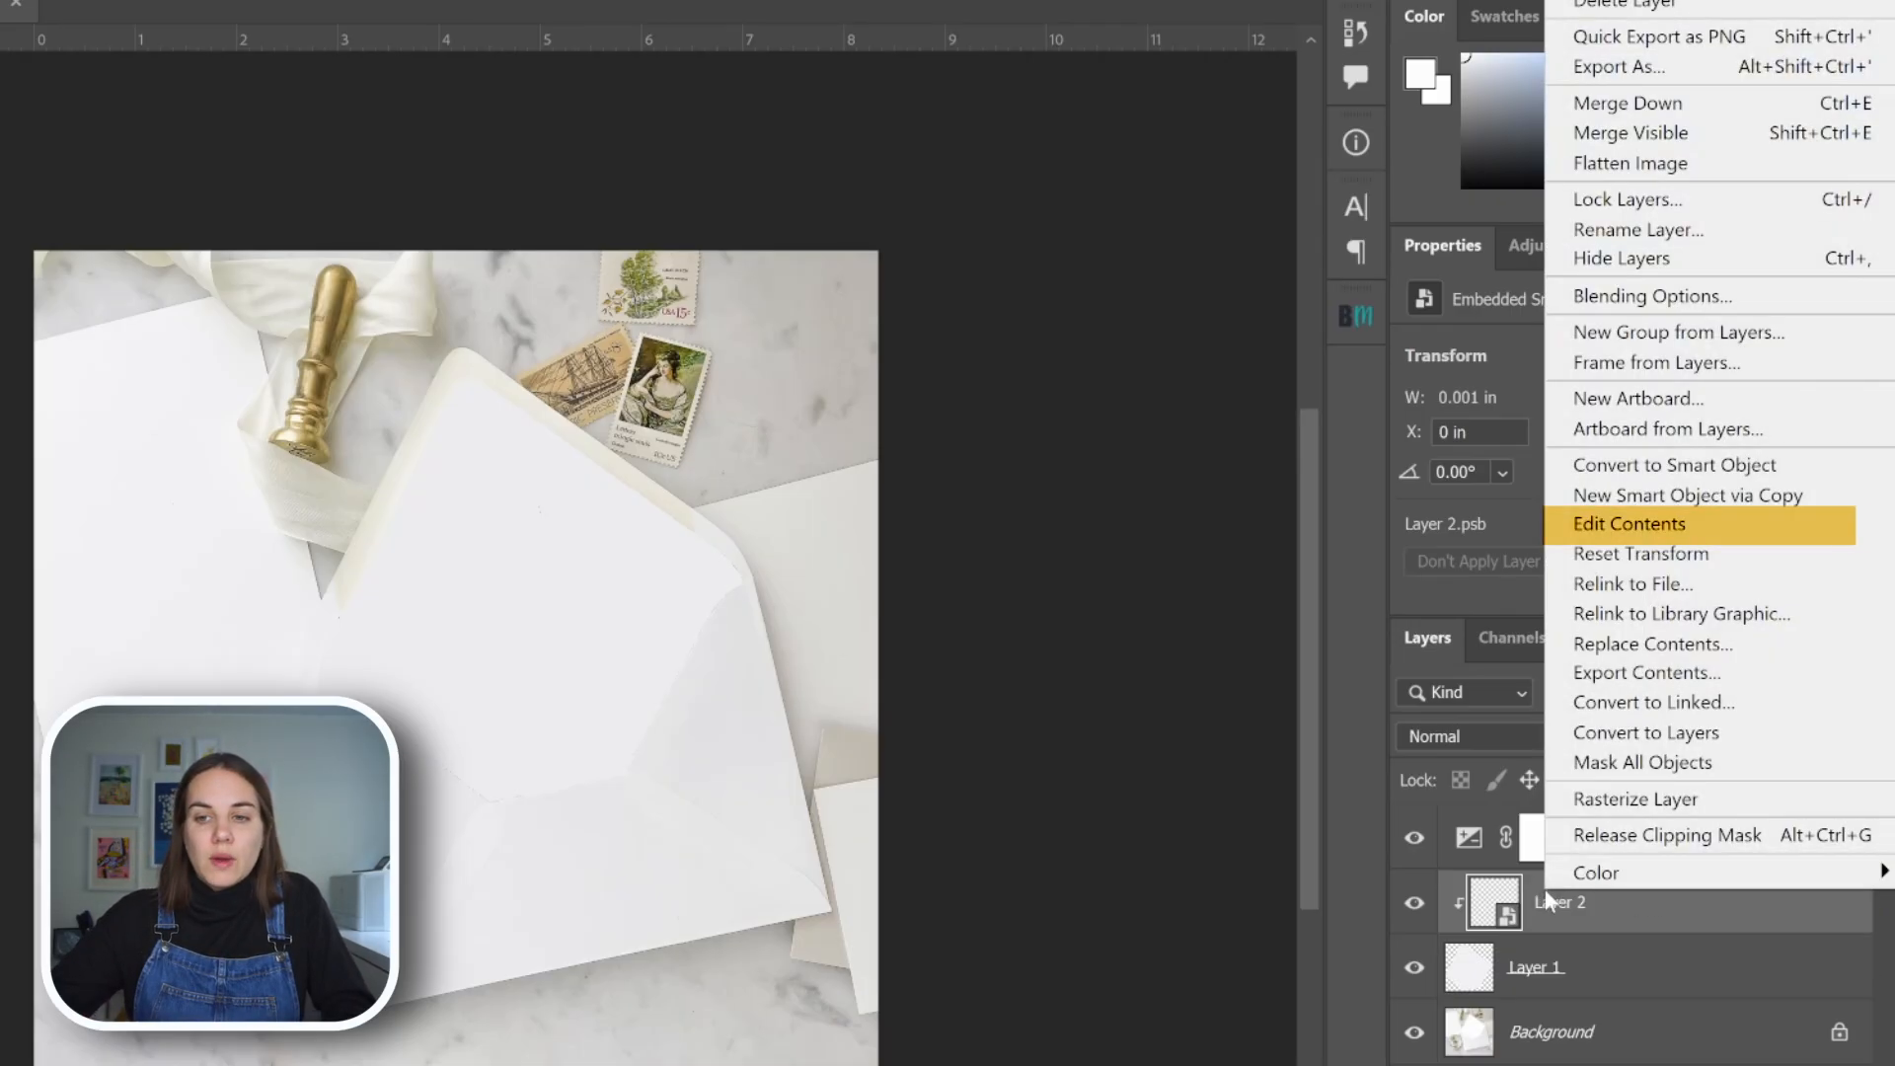
click(1577, 523)
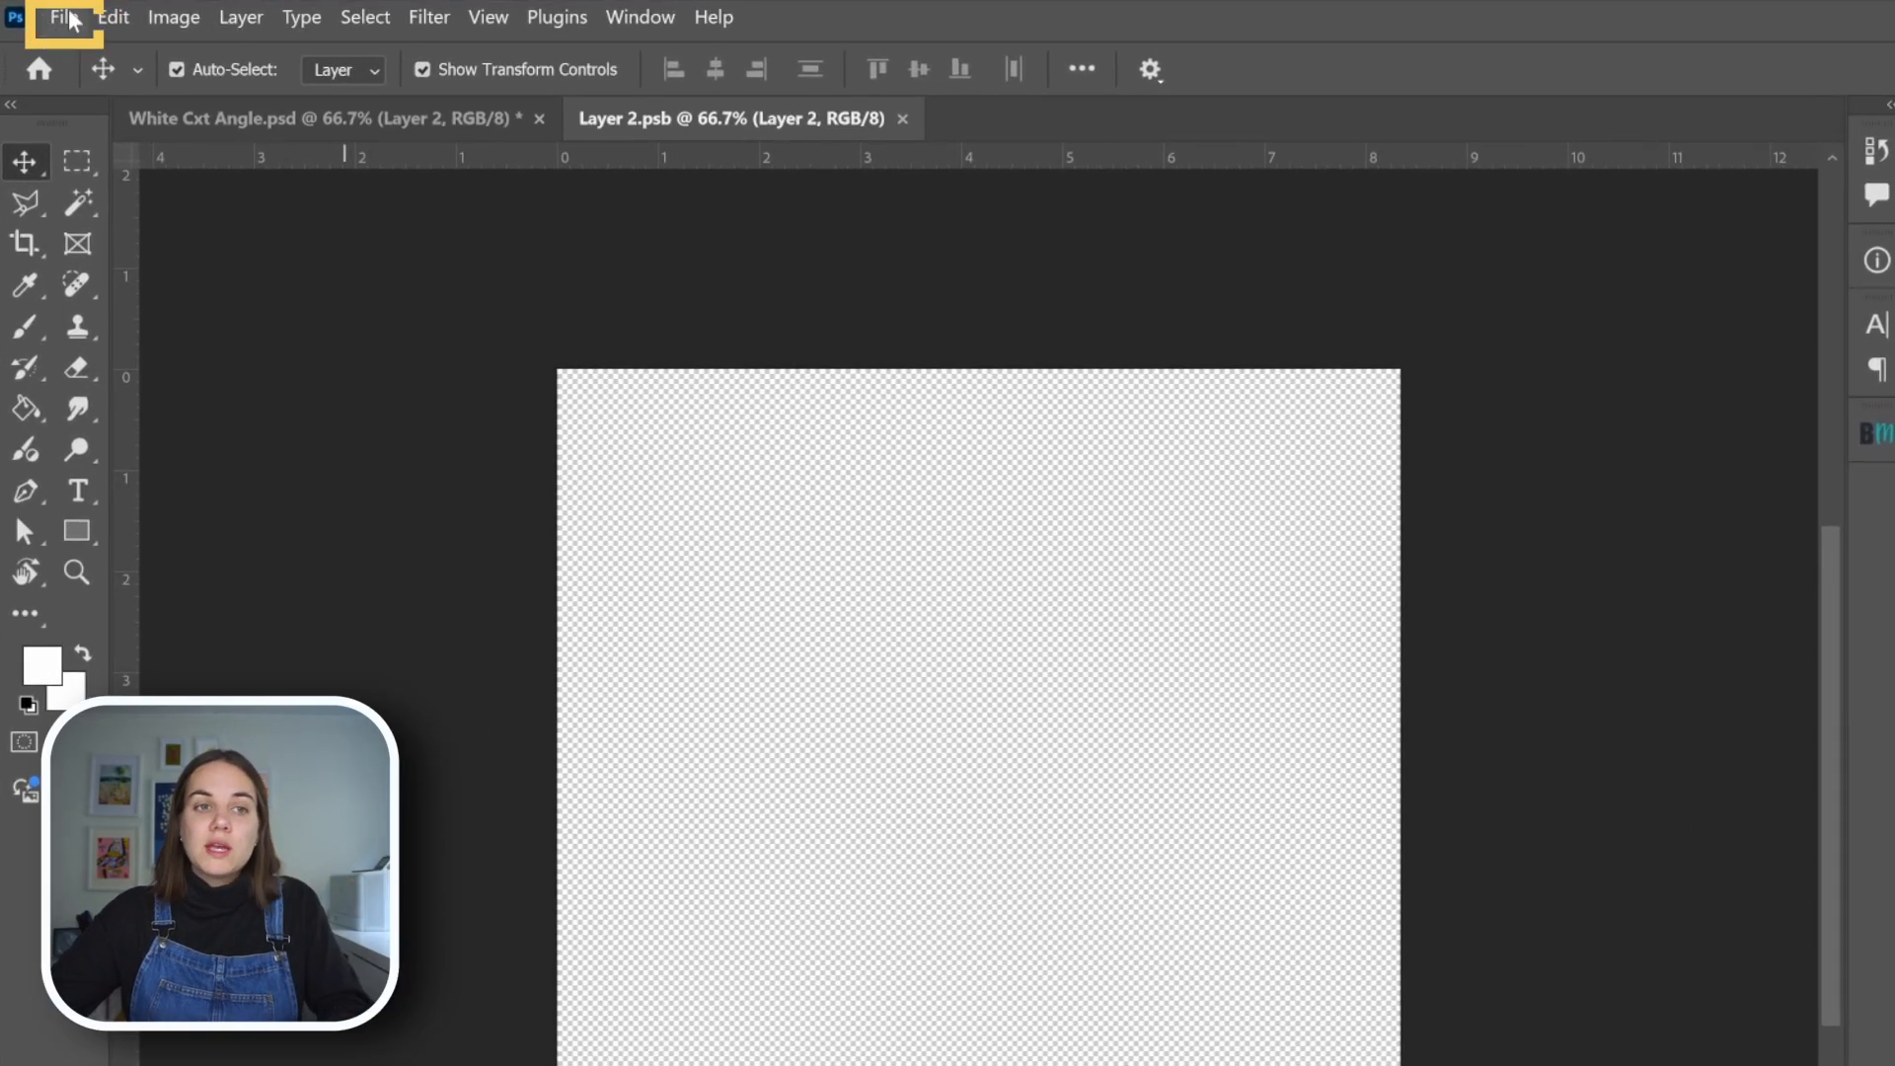
click(67, 17)
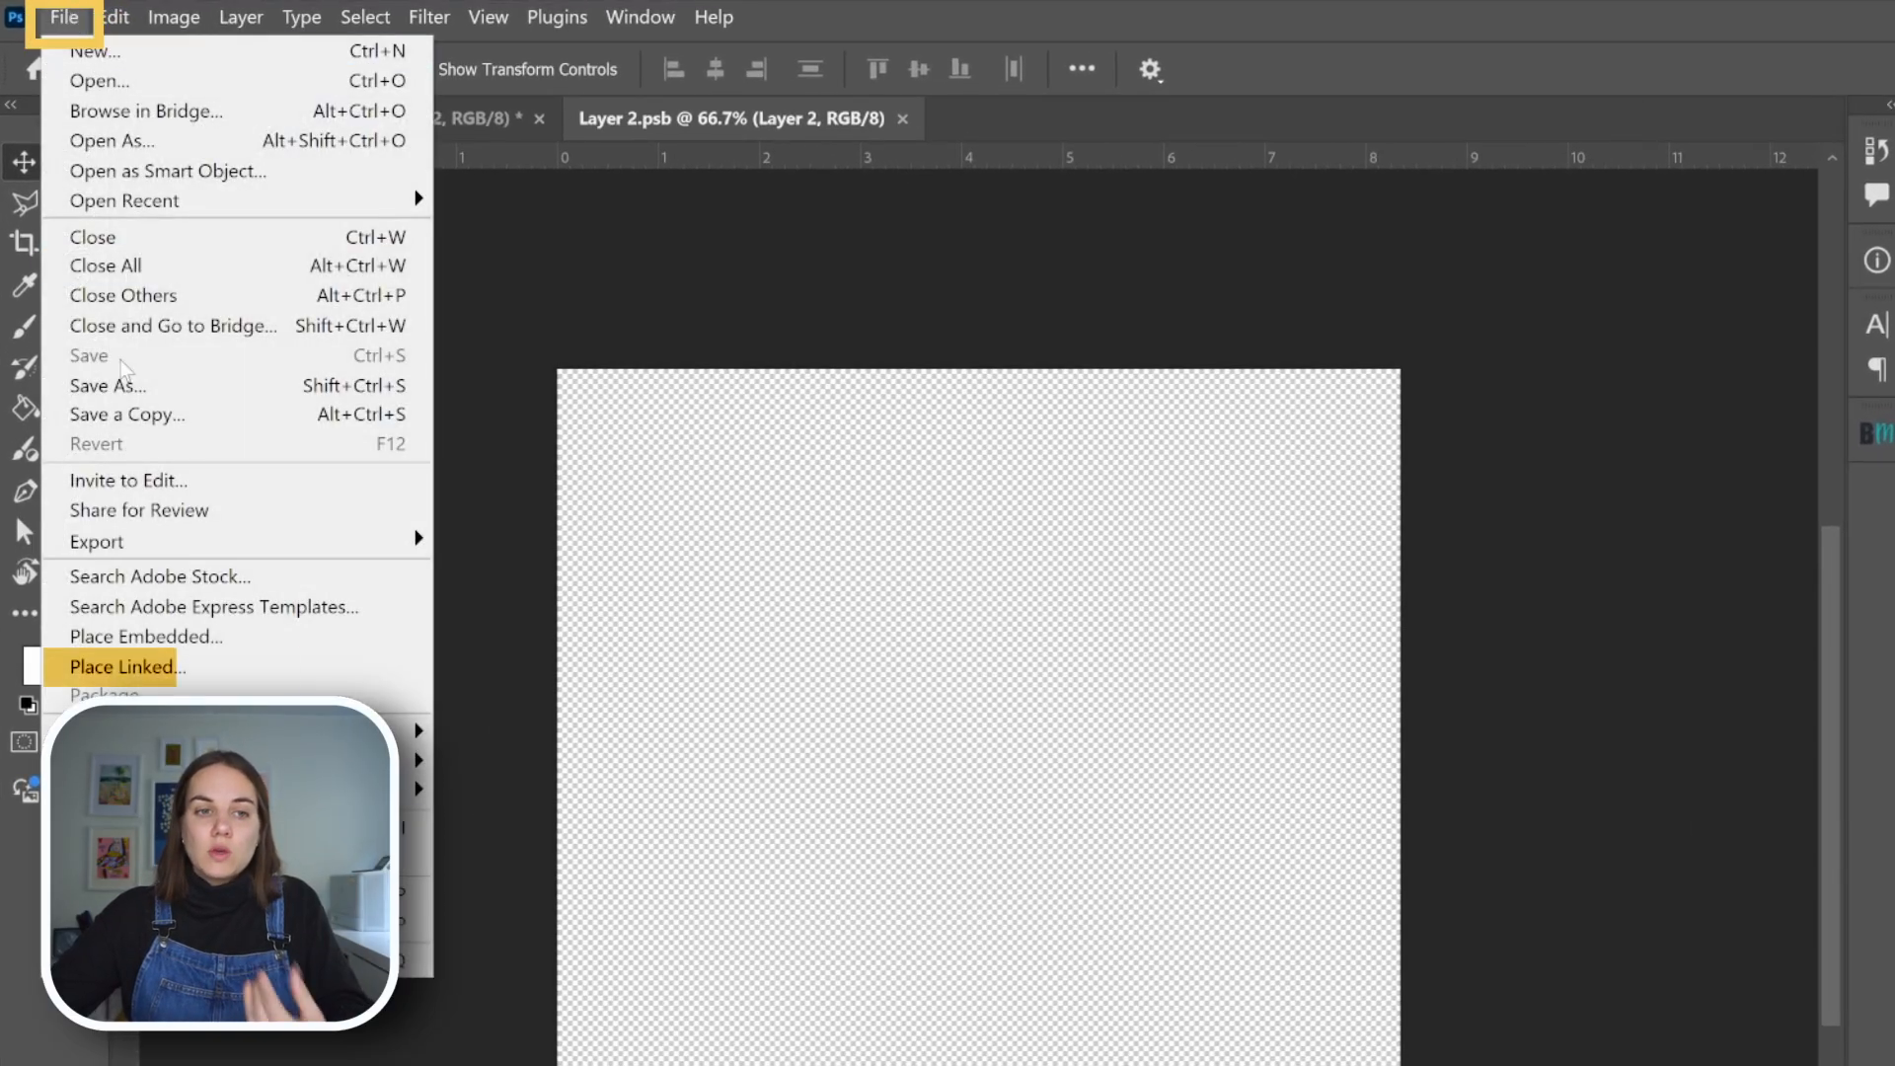
click(197, 667)
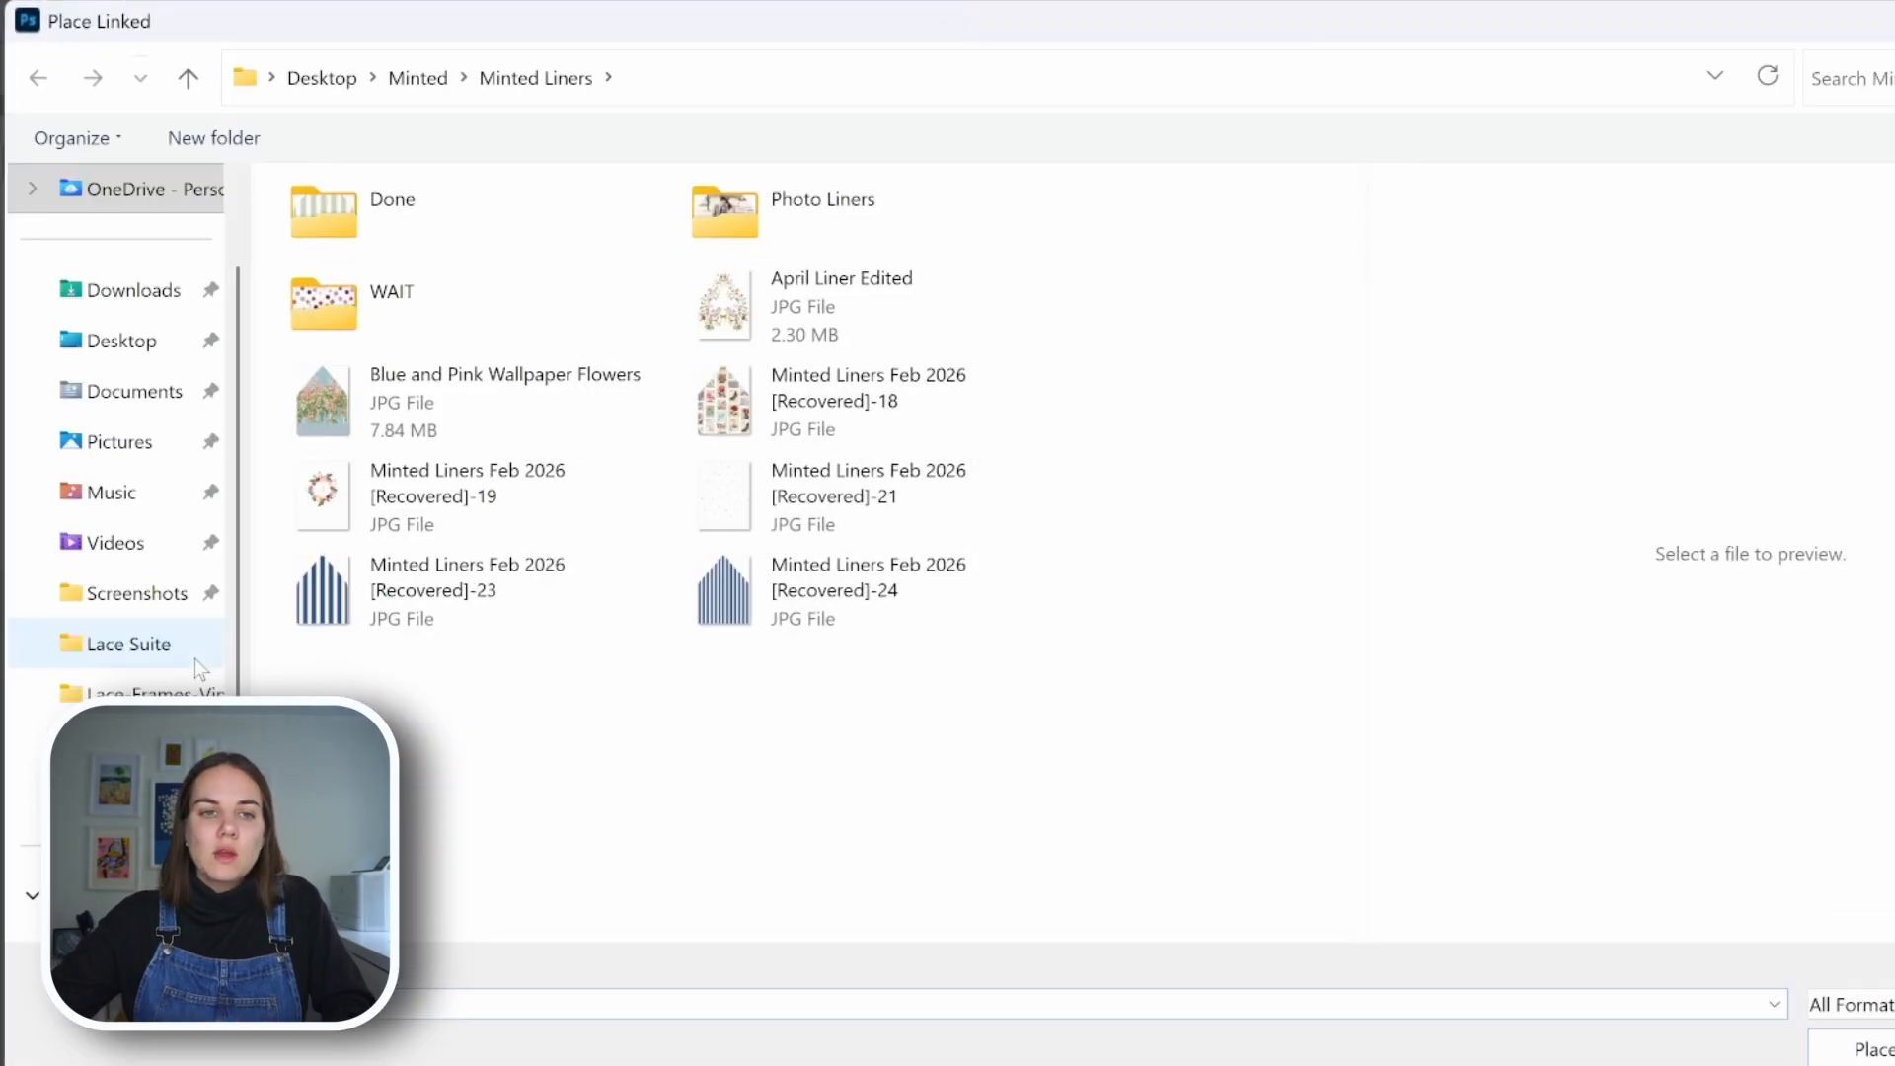
double_click(802, 500)
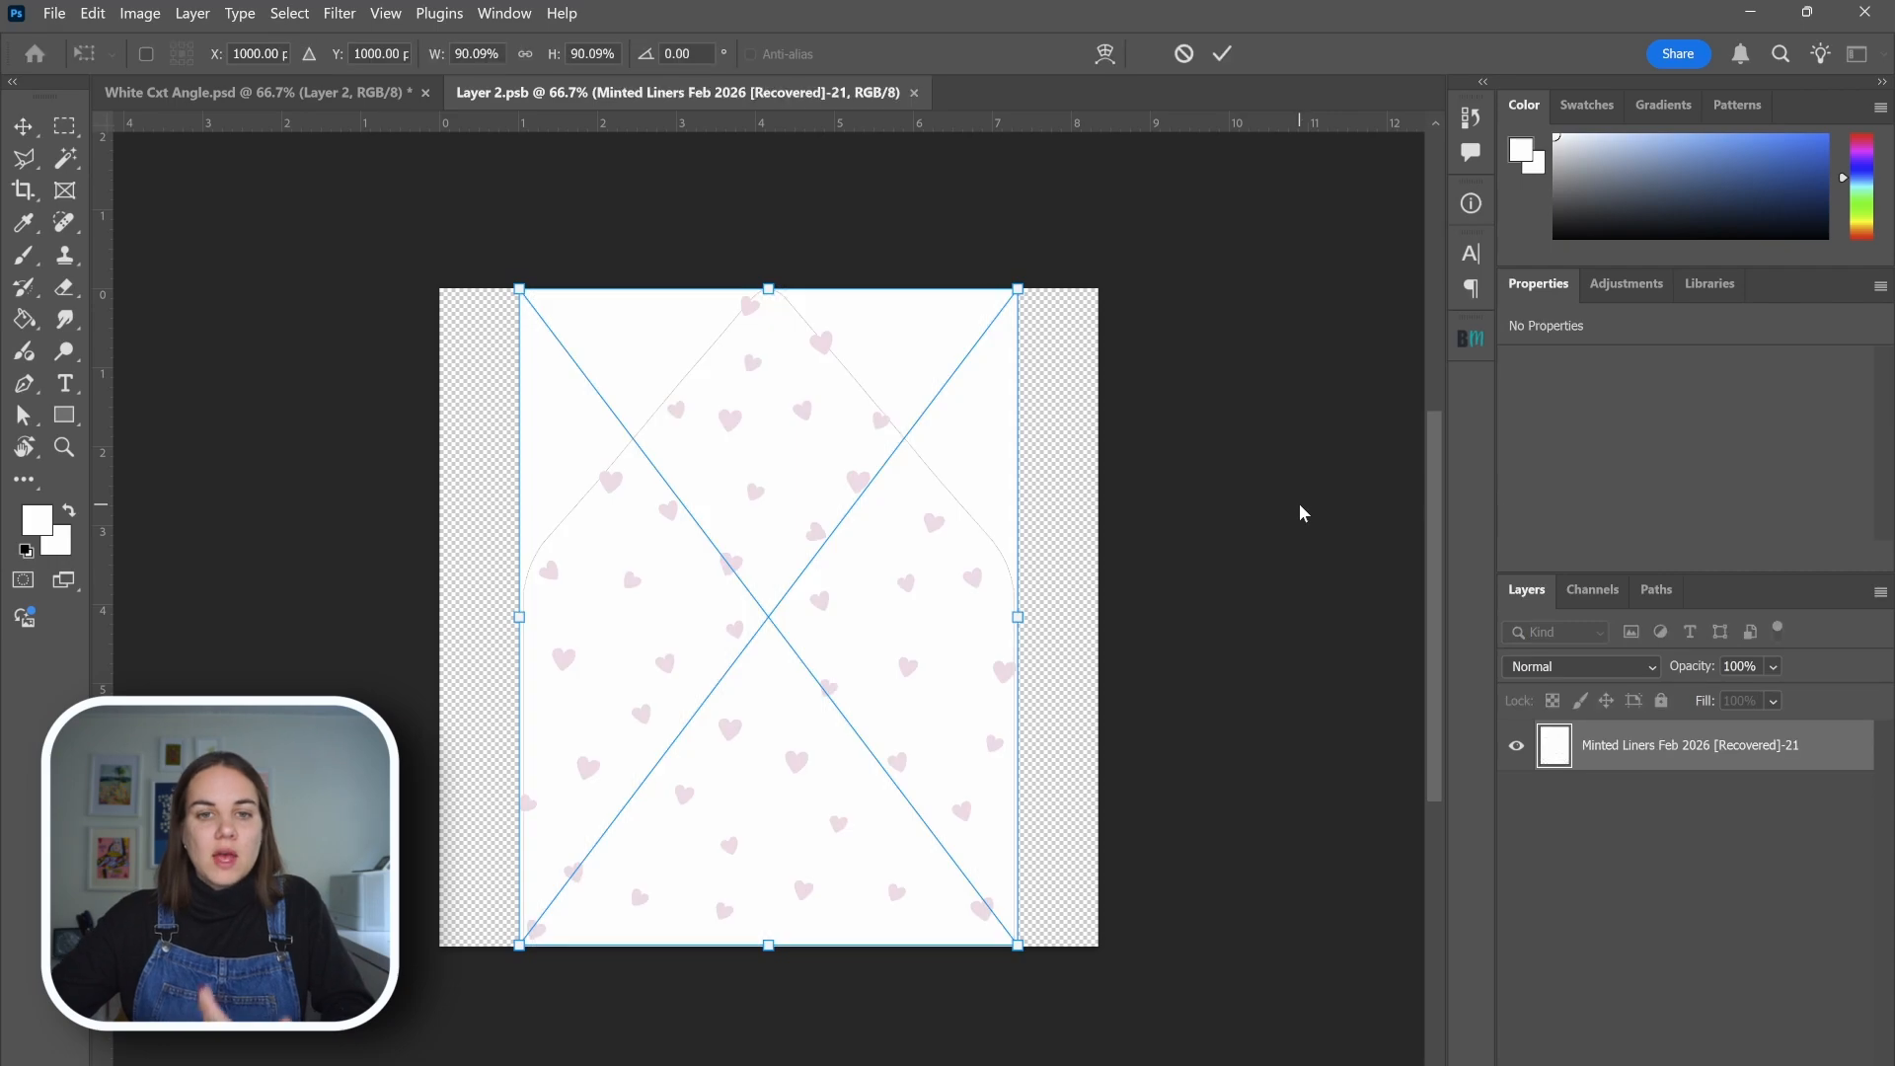
click(1232, 60)
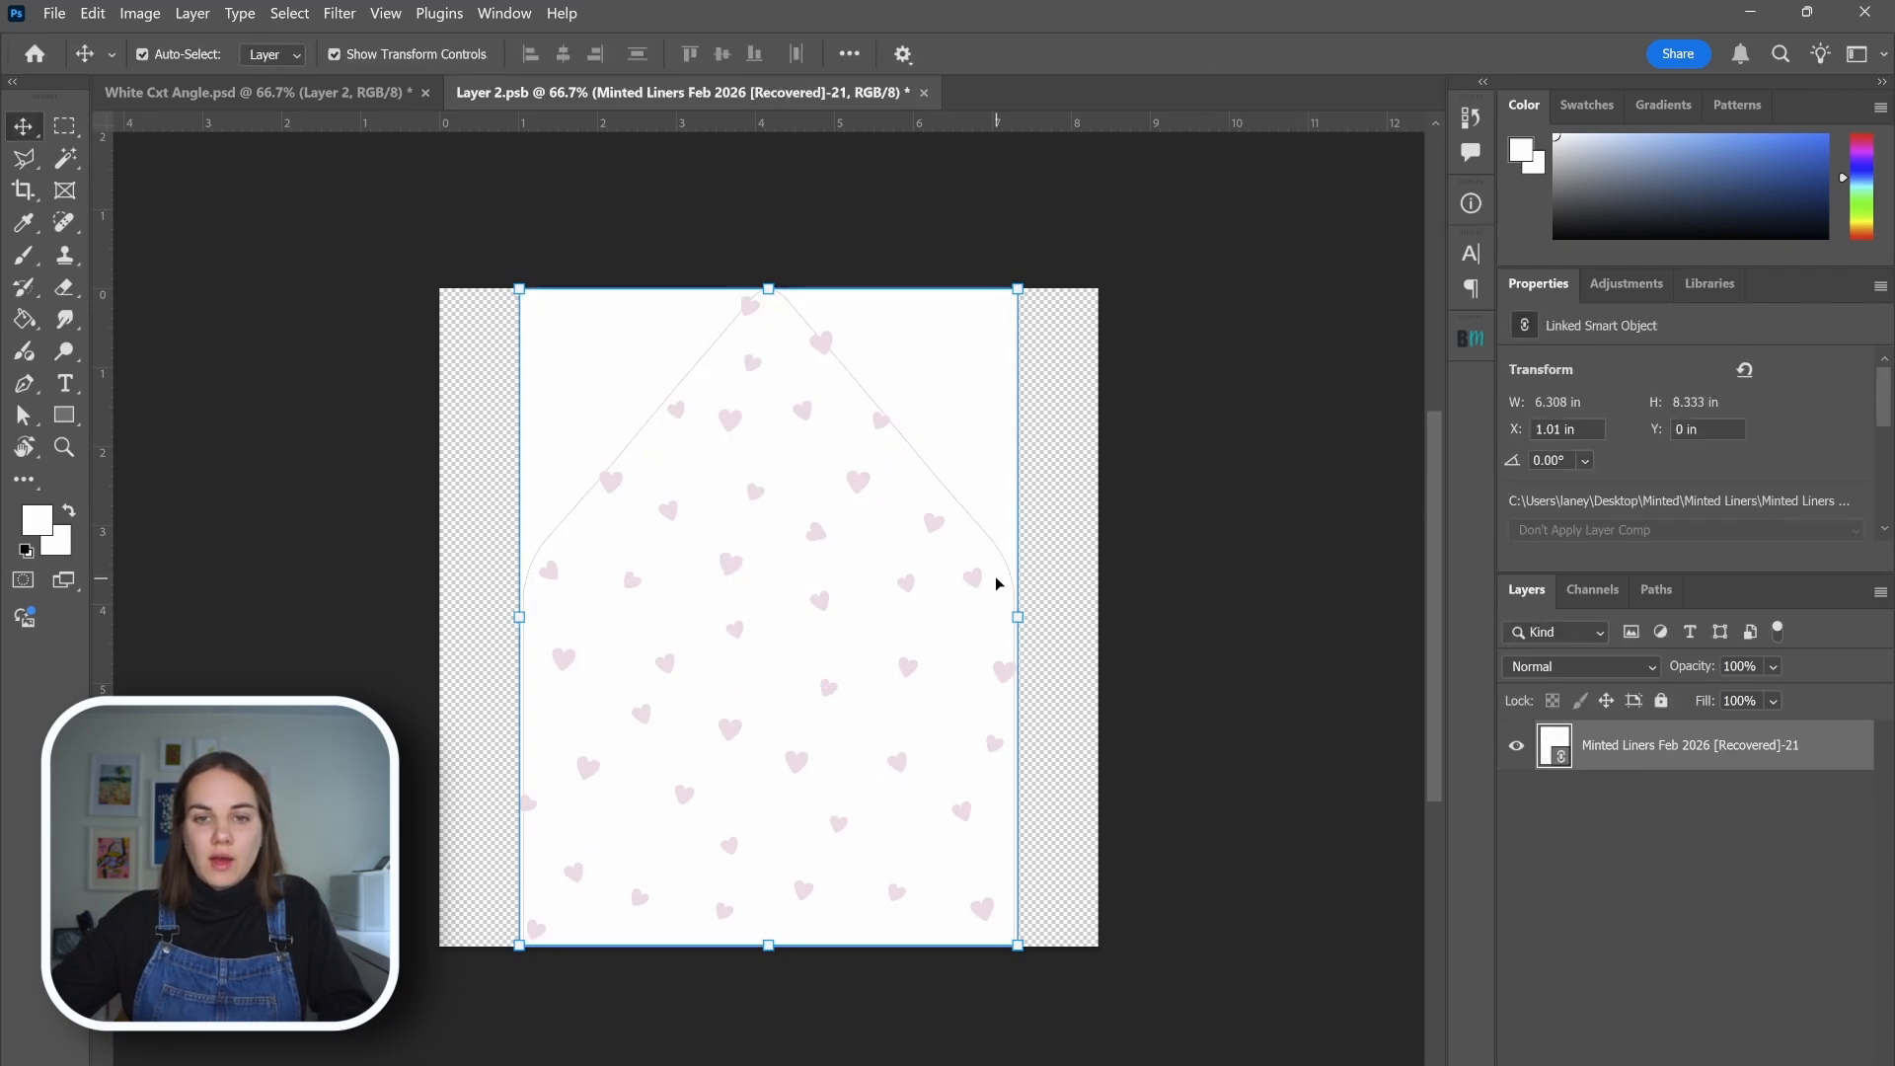
click(1139, 456)
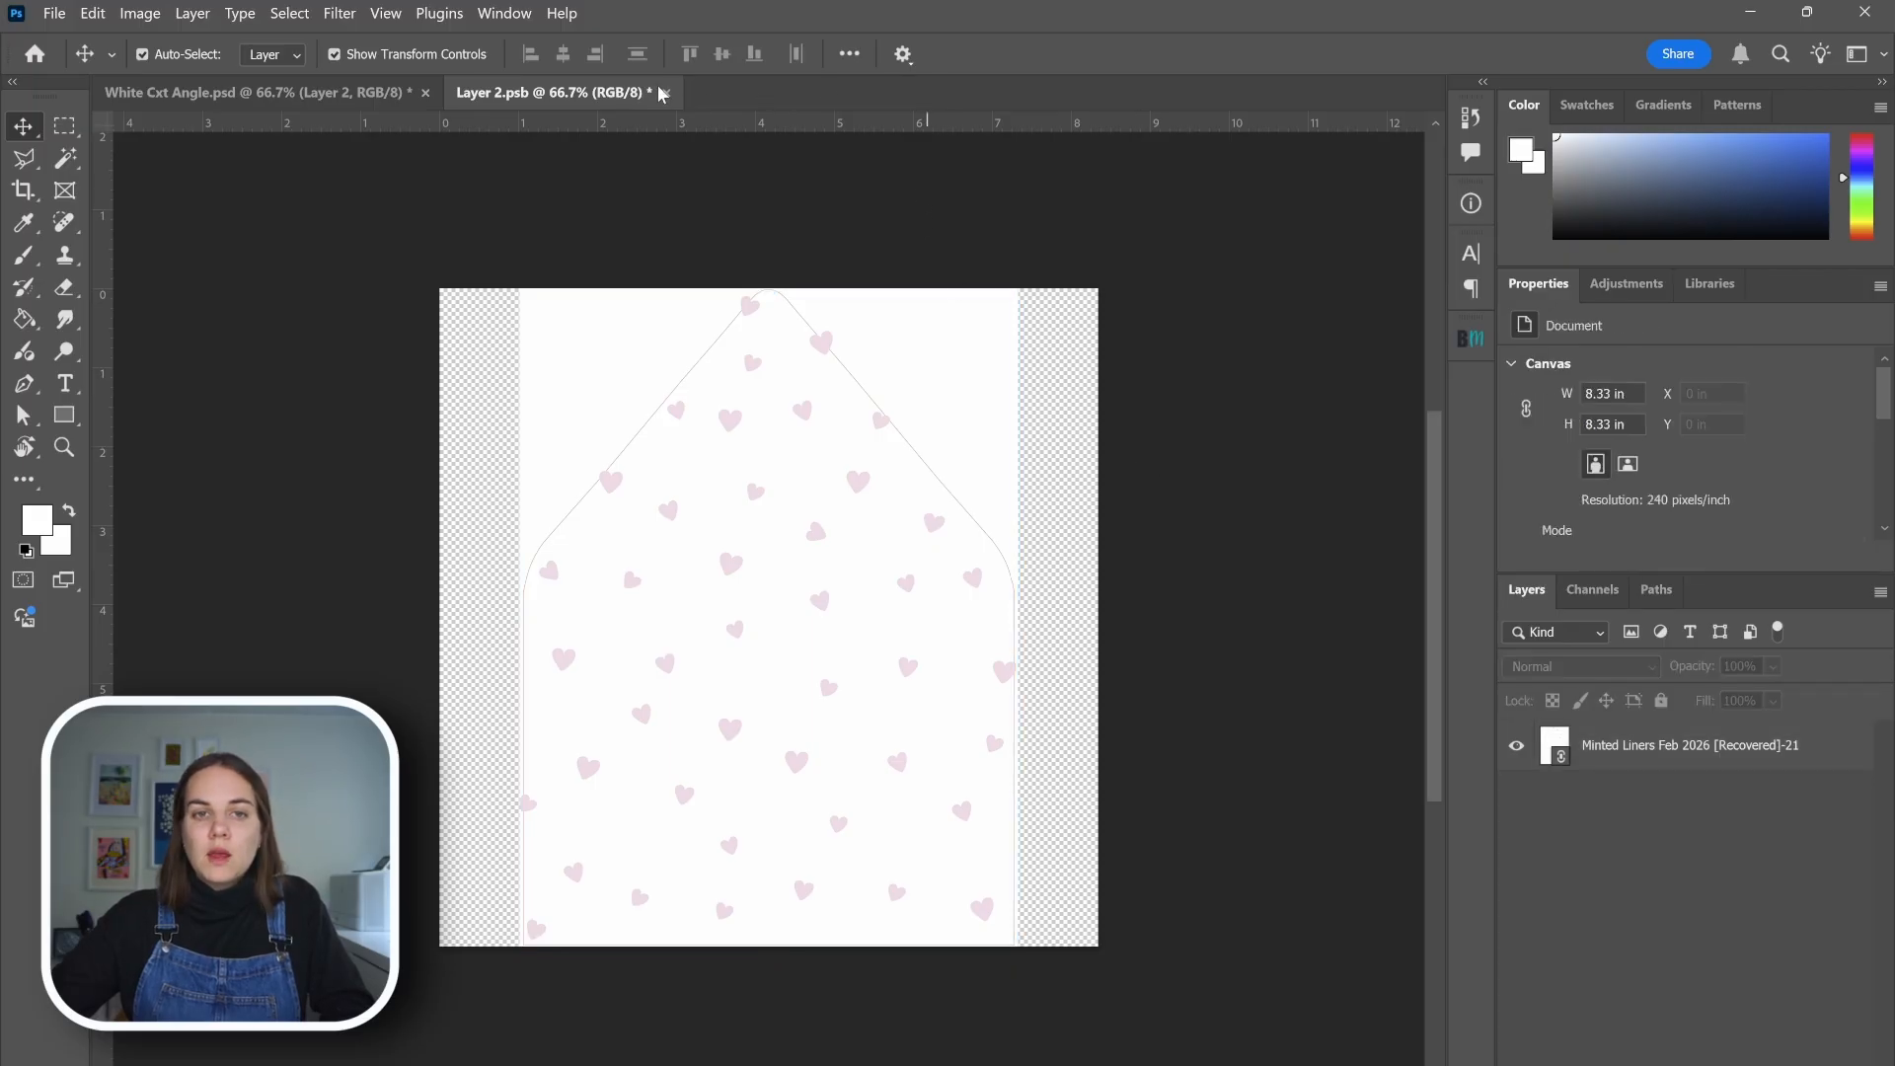
click(661, 93)
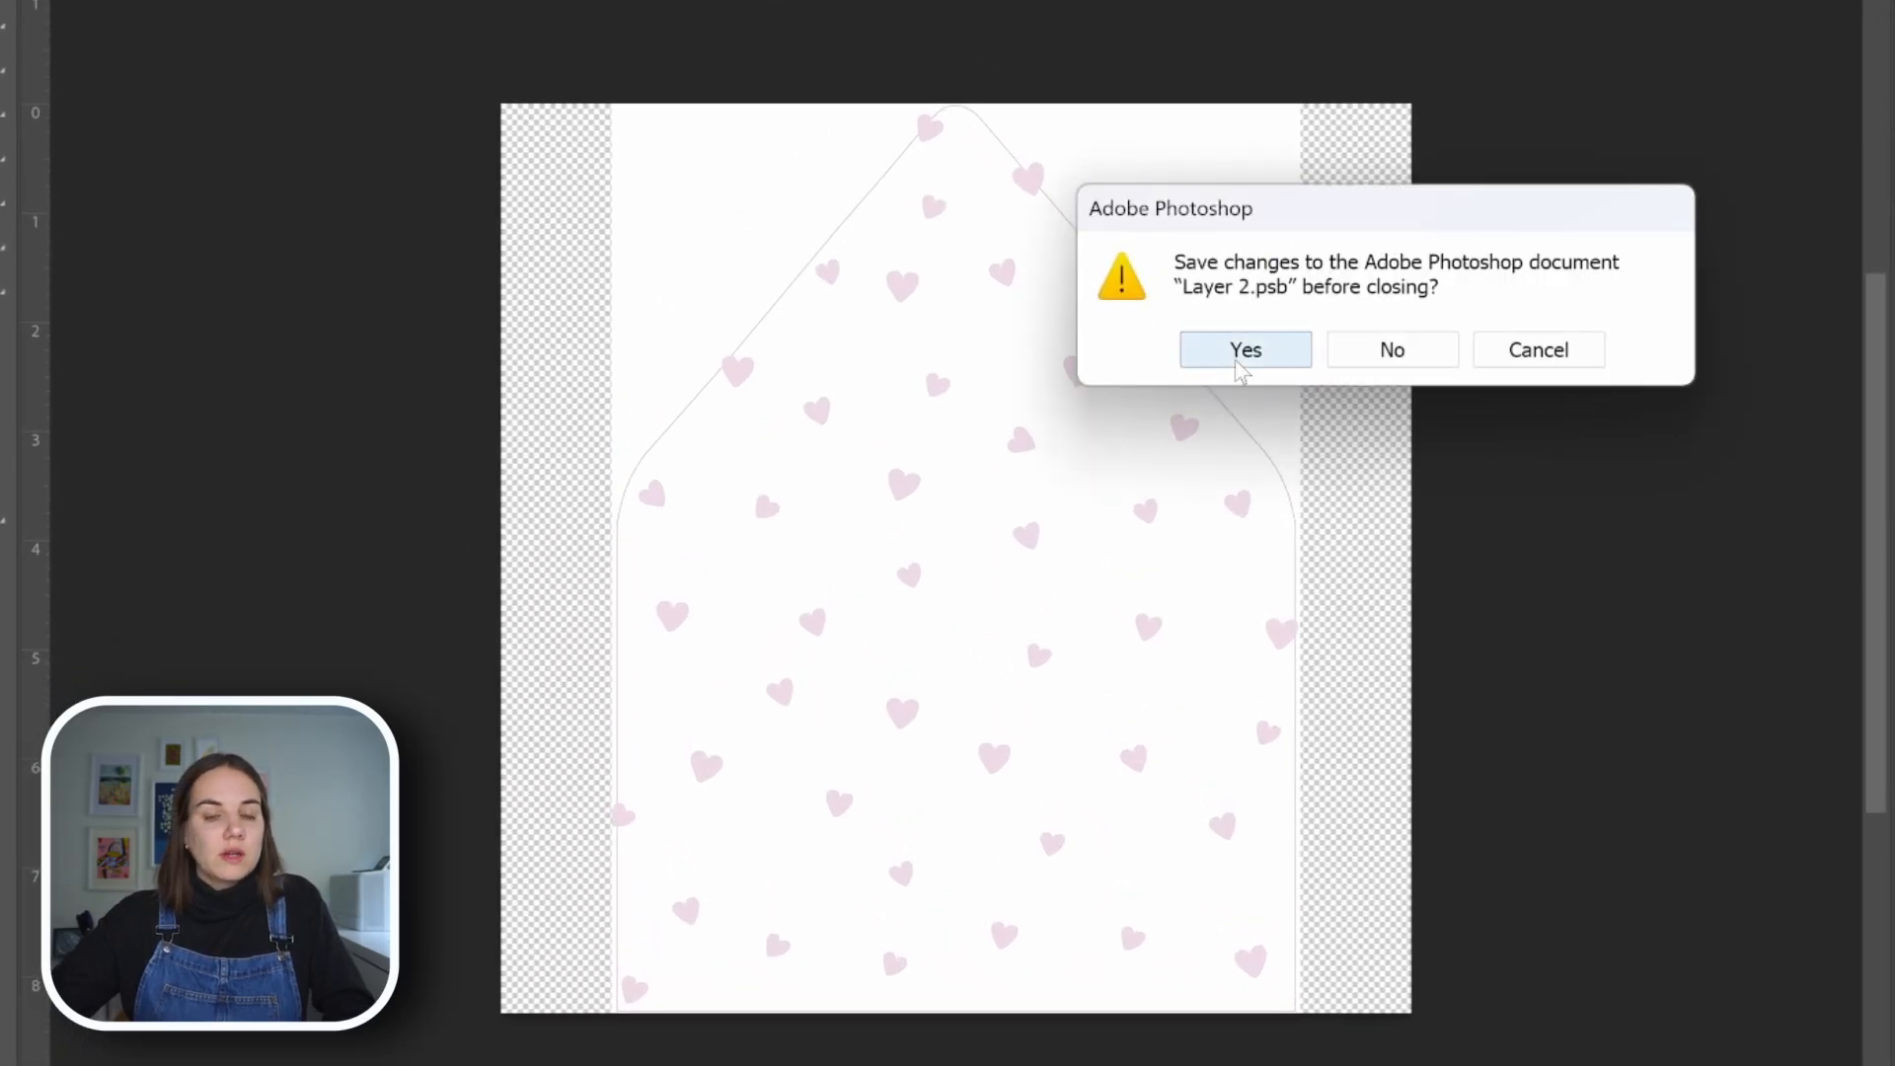
click(1241, 371)
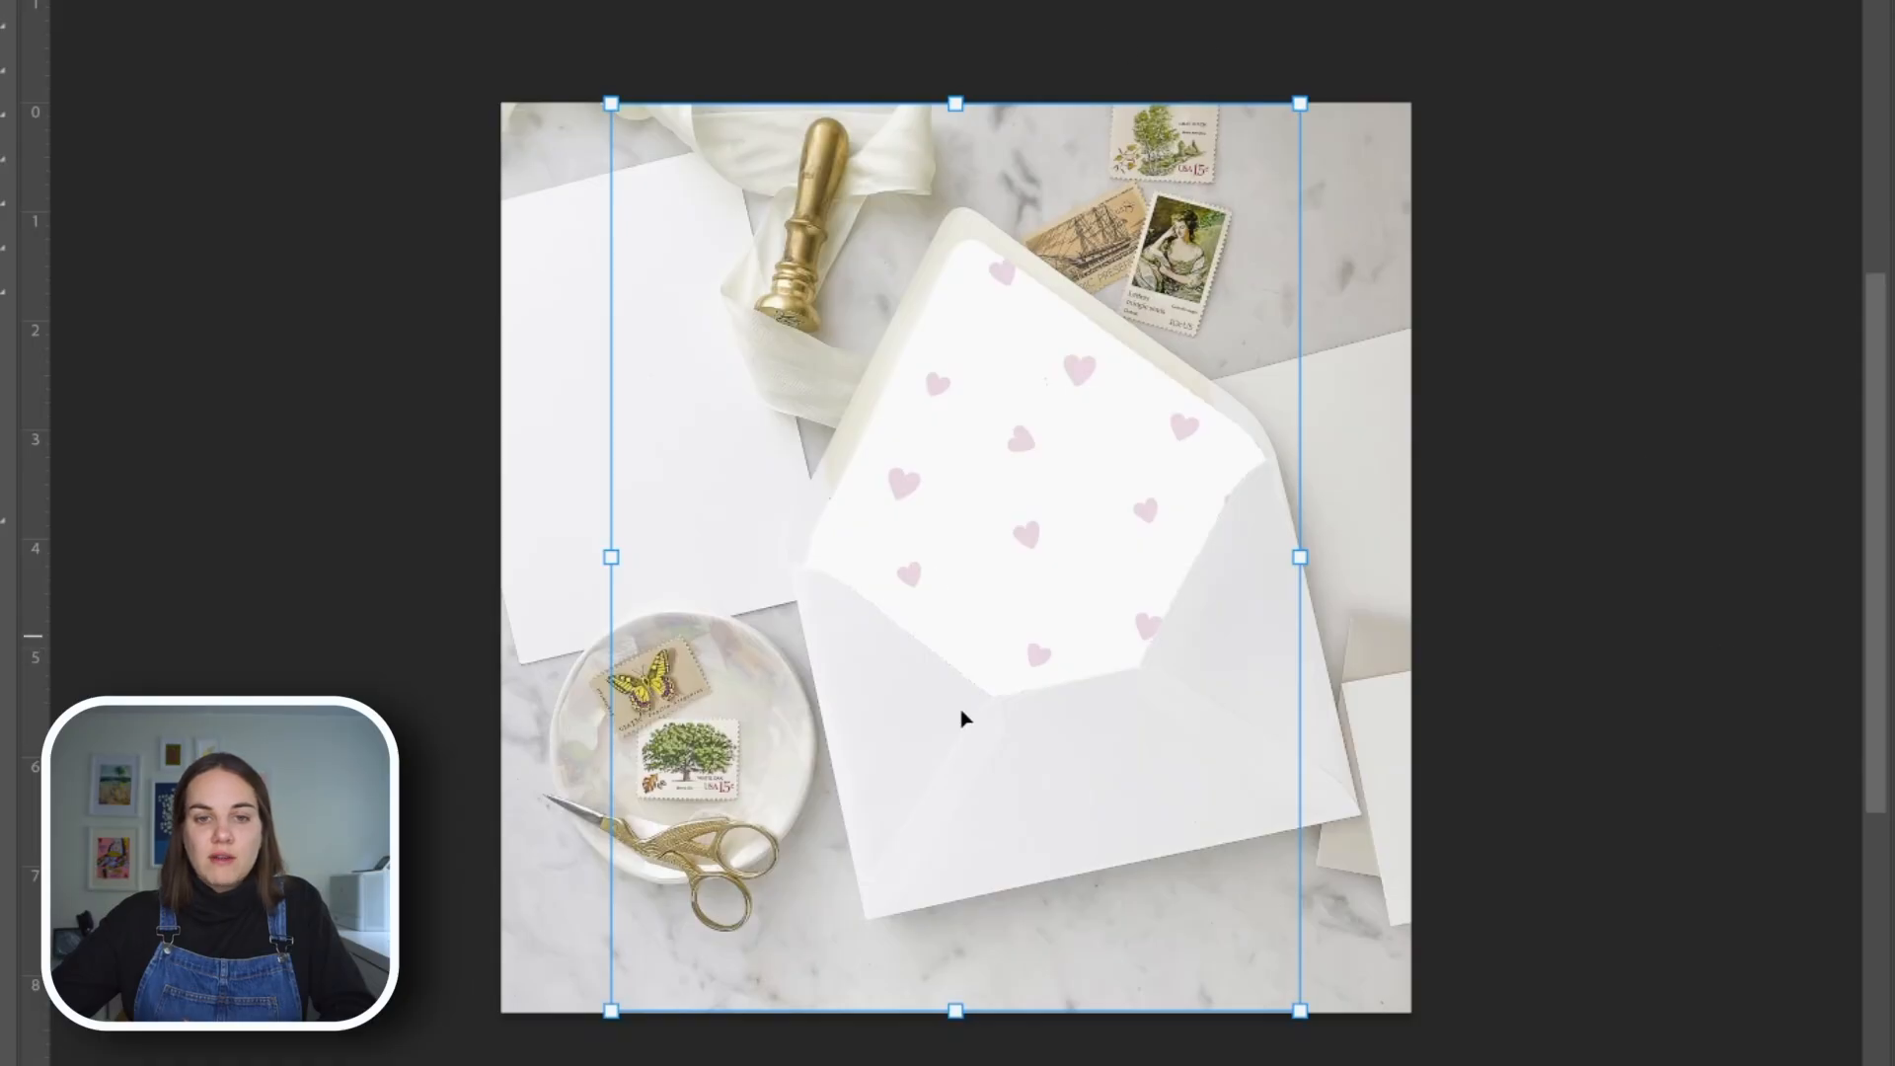
Scale down the hearts liner artwork and rotate it counterclockwise, positioning it to match the tilted envelope flap
drag(1028, 536, 1082, 717)
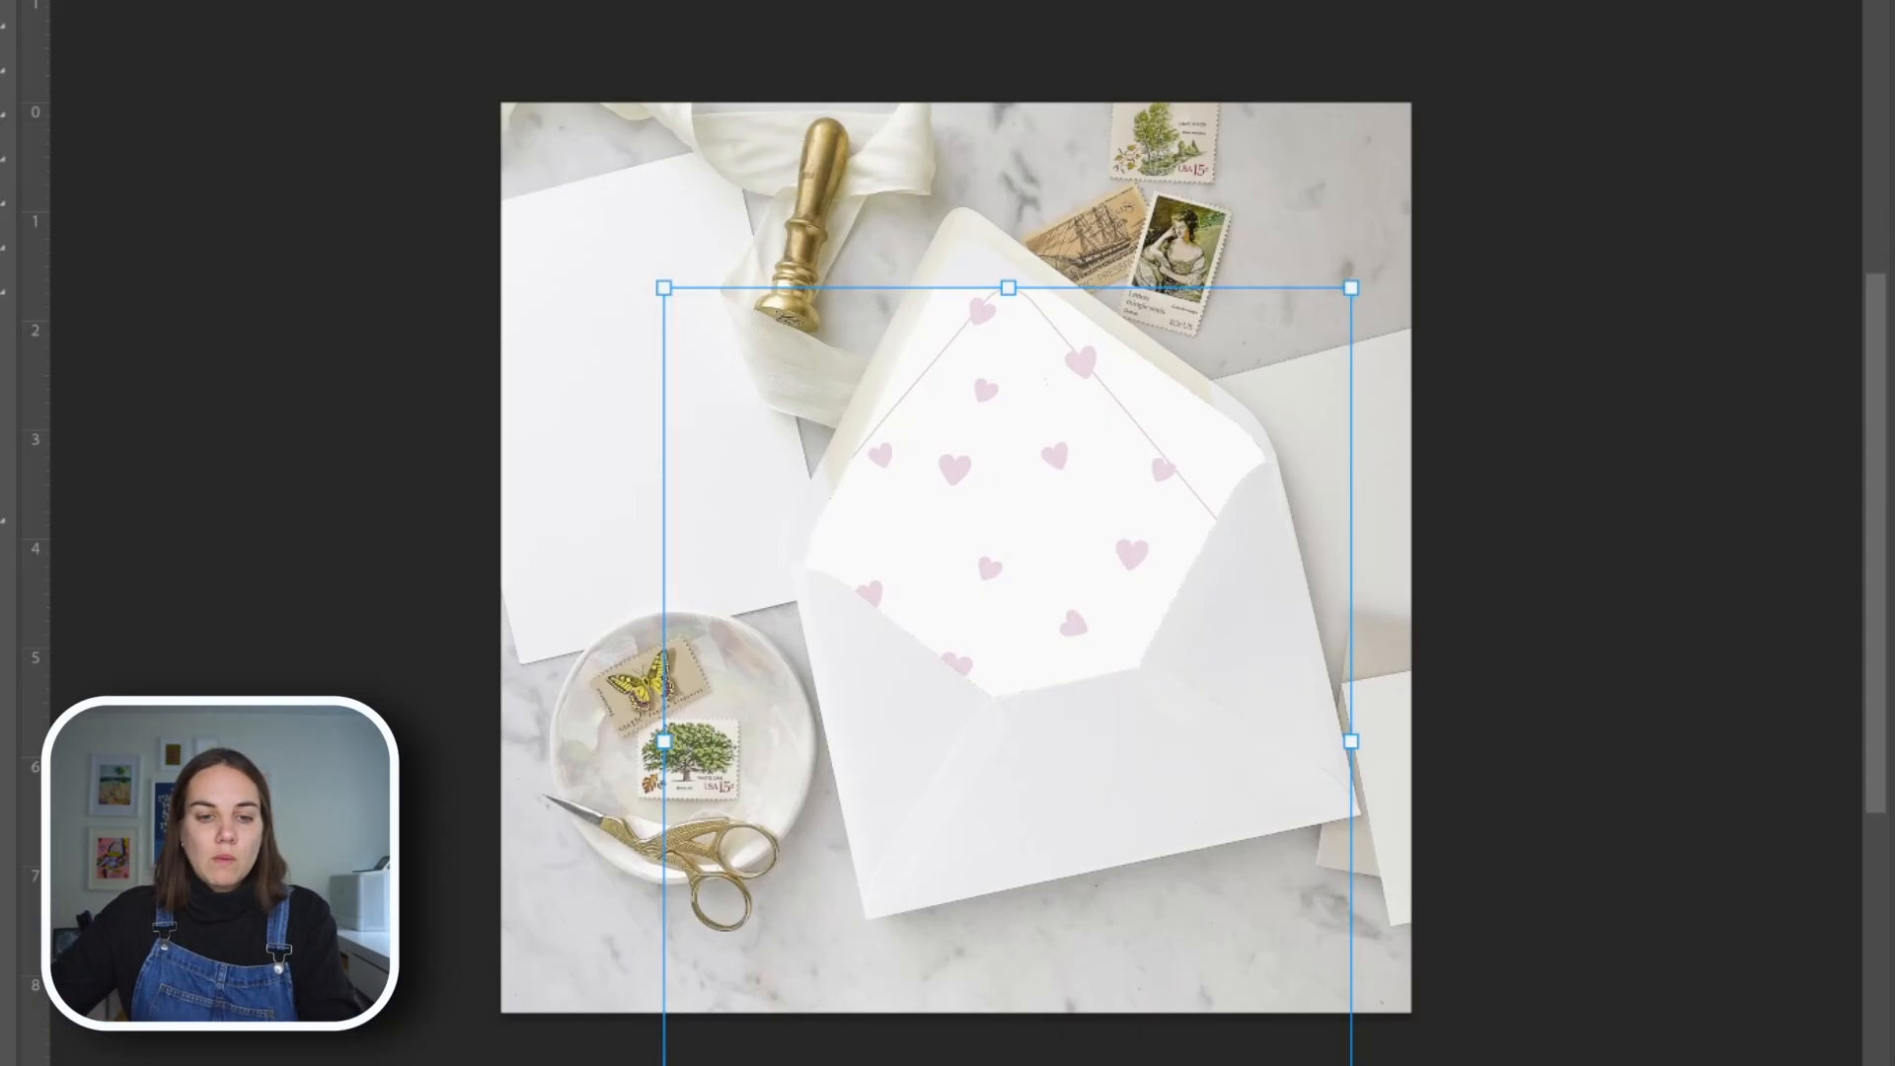
drag(1008, 1064, 979, 927)
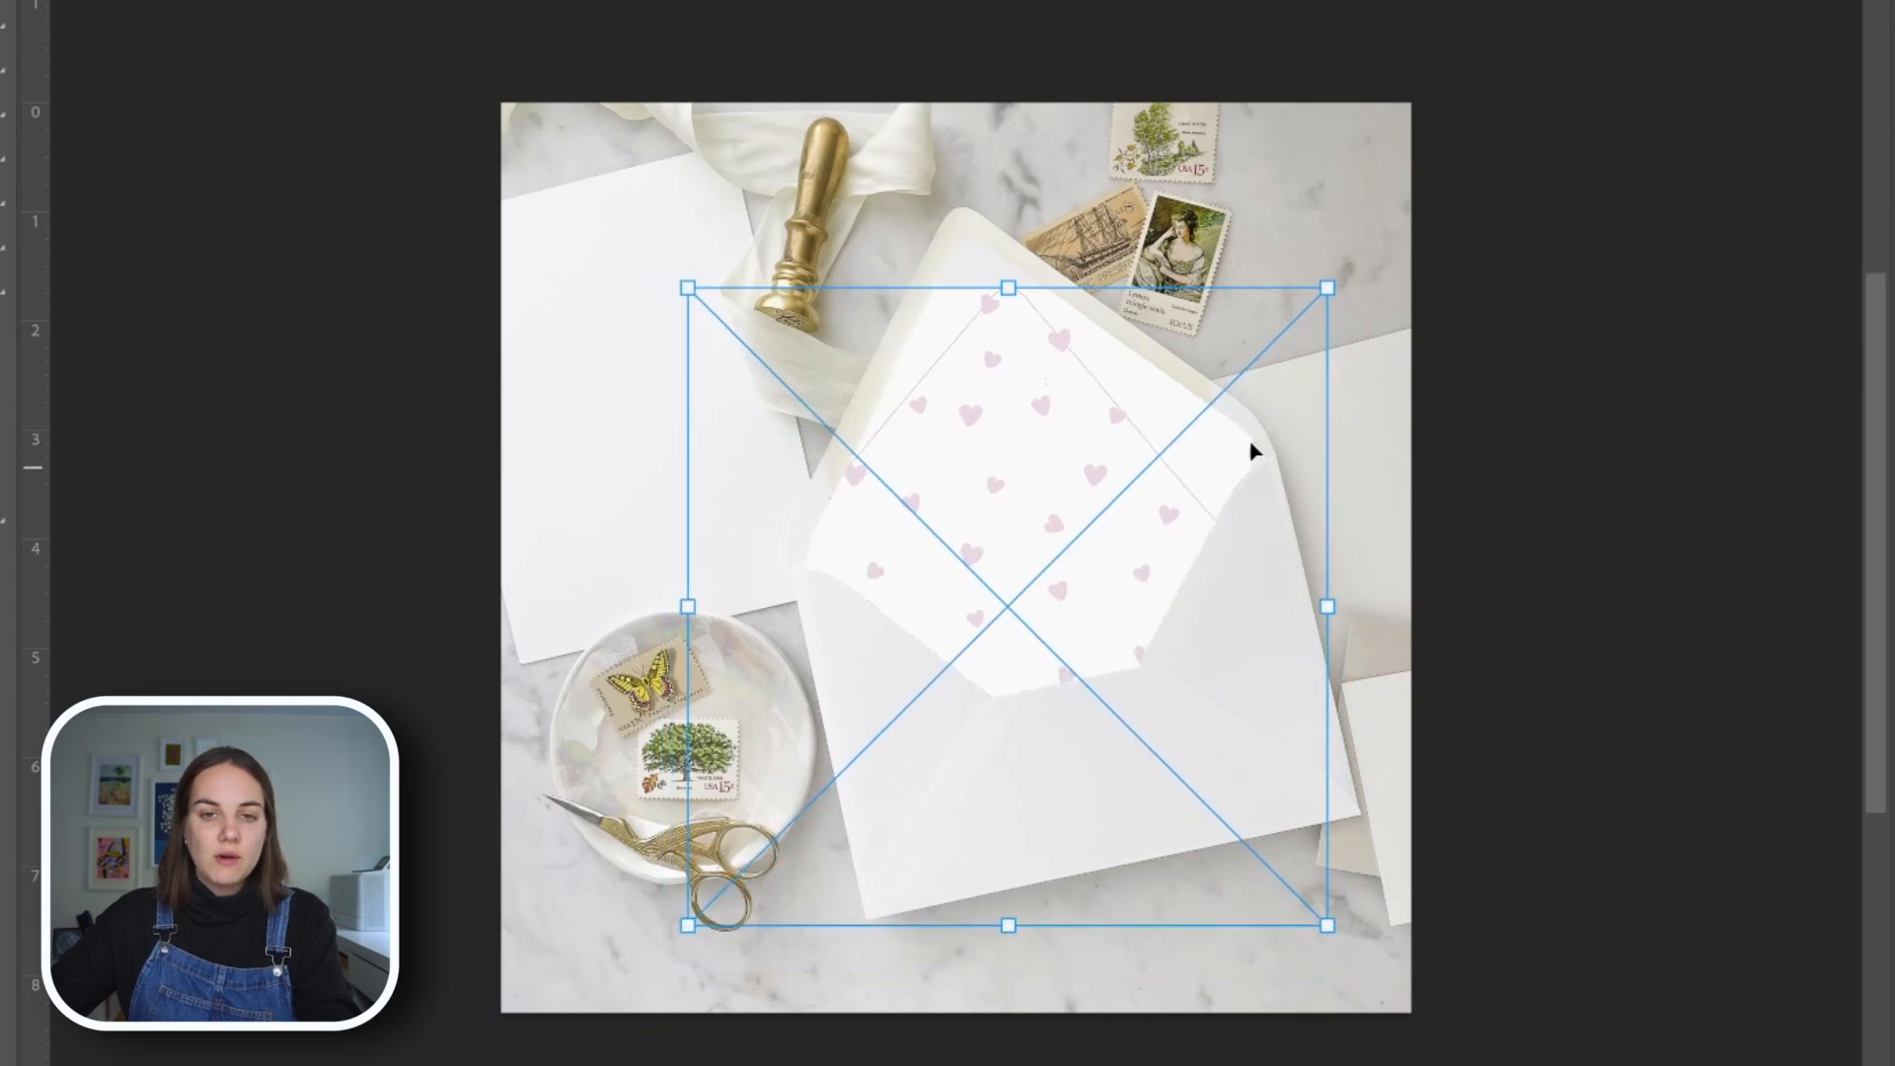
drag(1361, 249, 1261, 224)
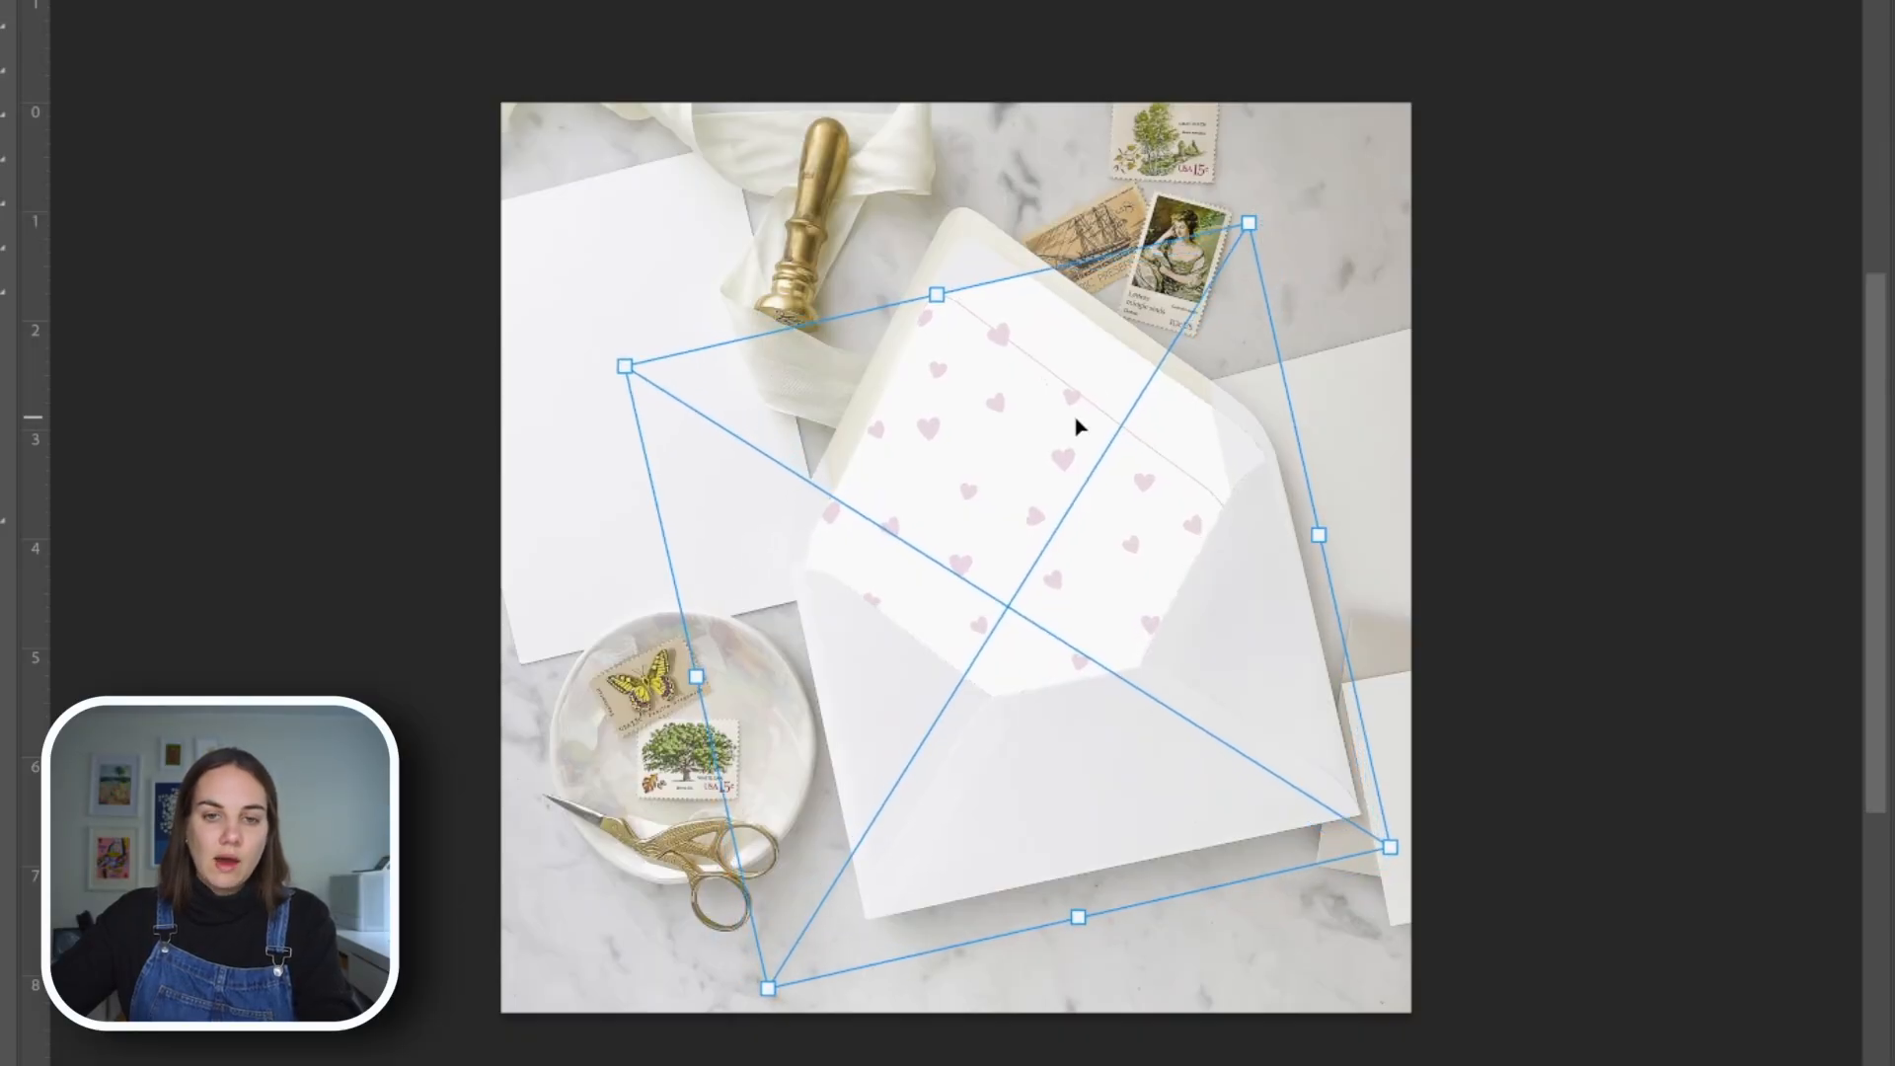
drag(1072, 400, 1099, 351)
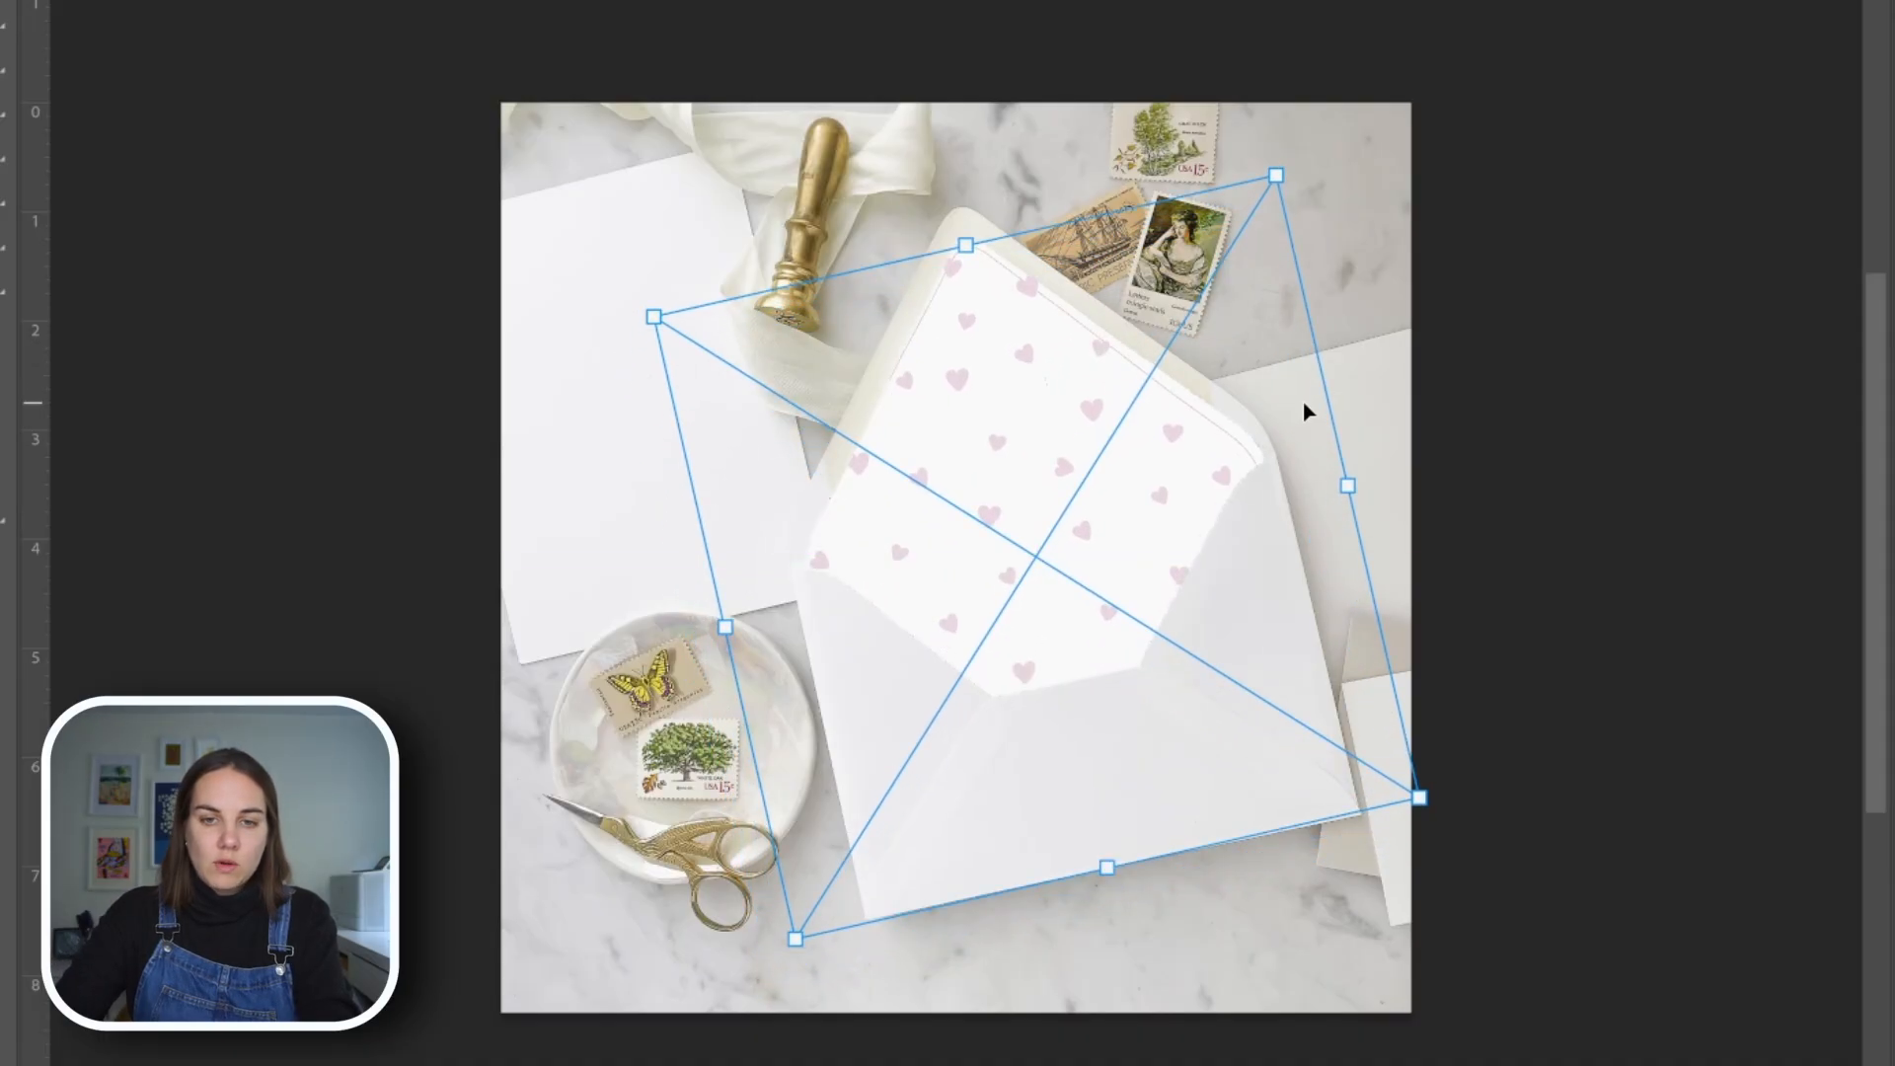
Nudge the liner artwork right and up and rotate it slightly further counterclockwise to follow the flap's edges
key(shift+Right)
key(shift+Up)
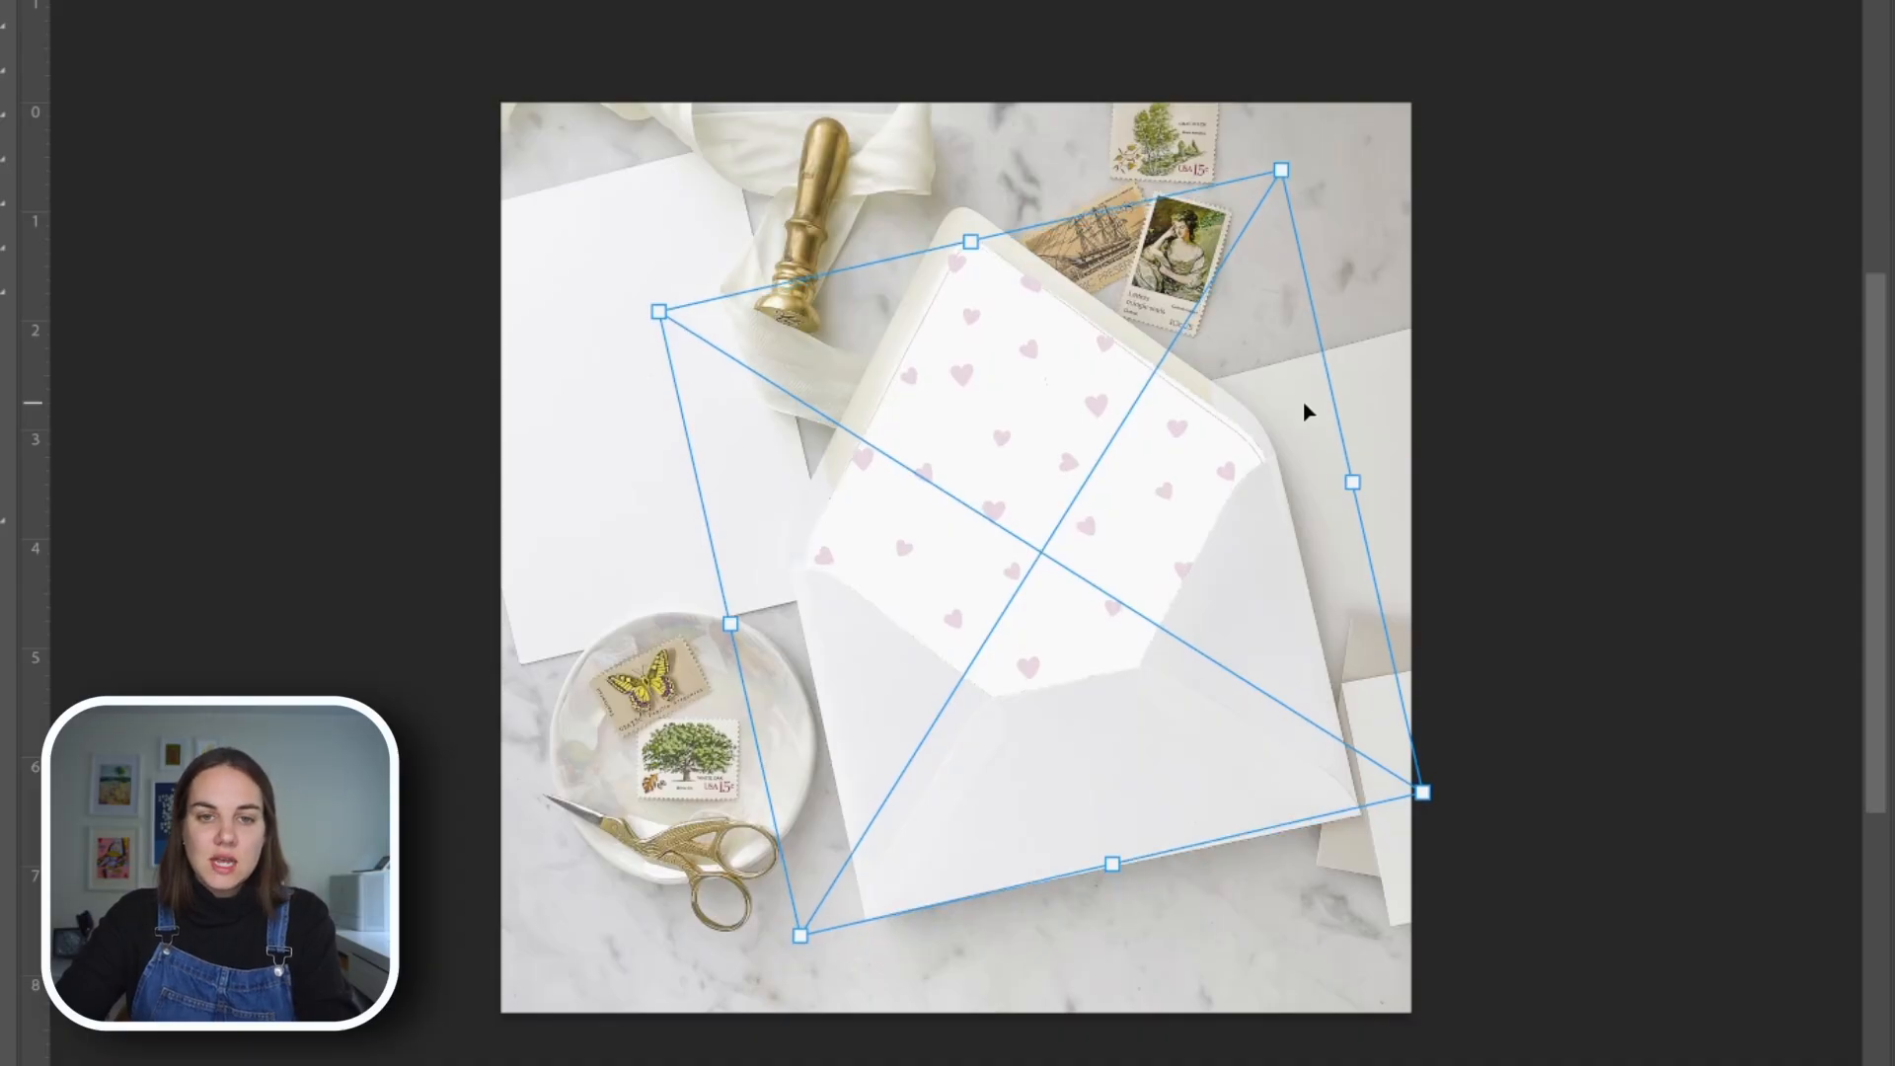
key(shift+Up)
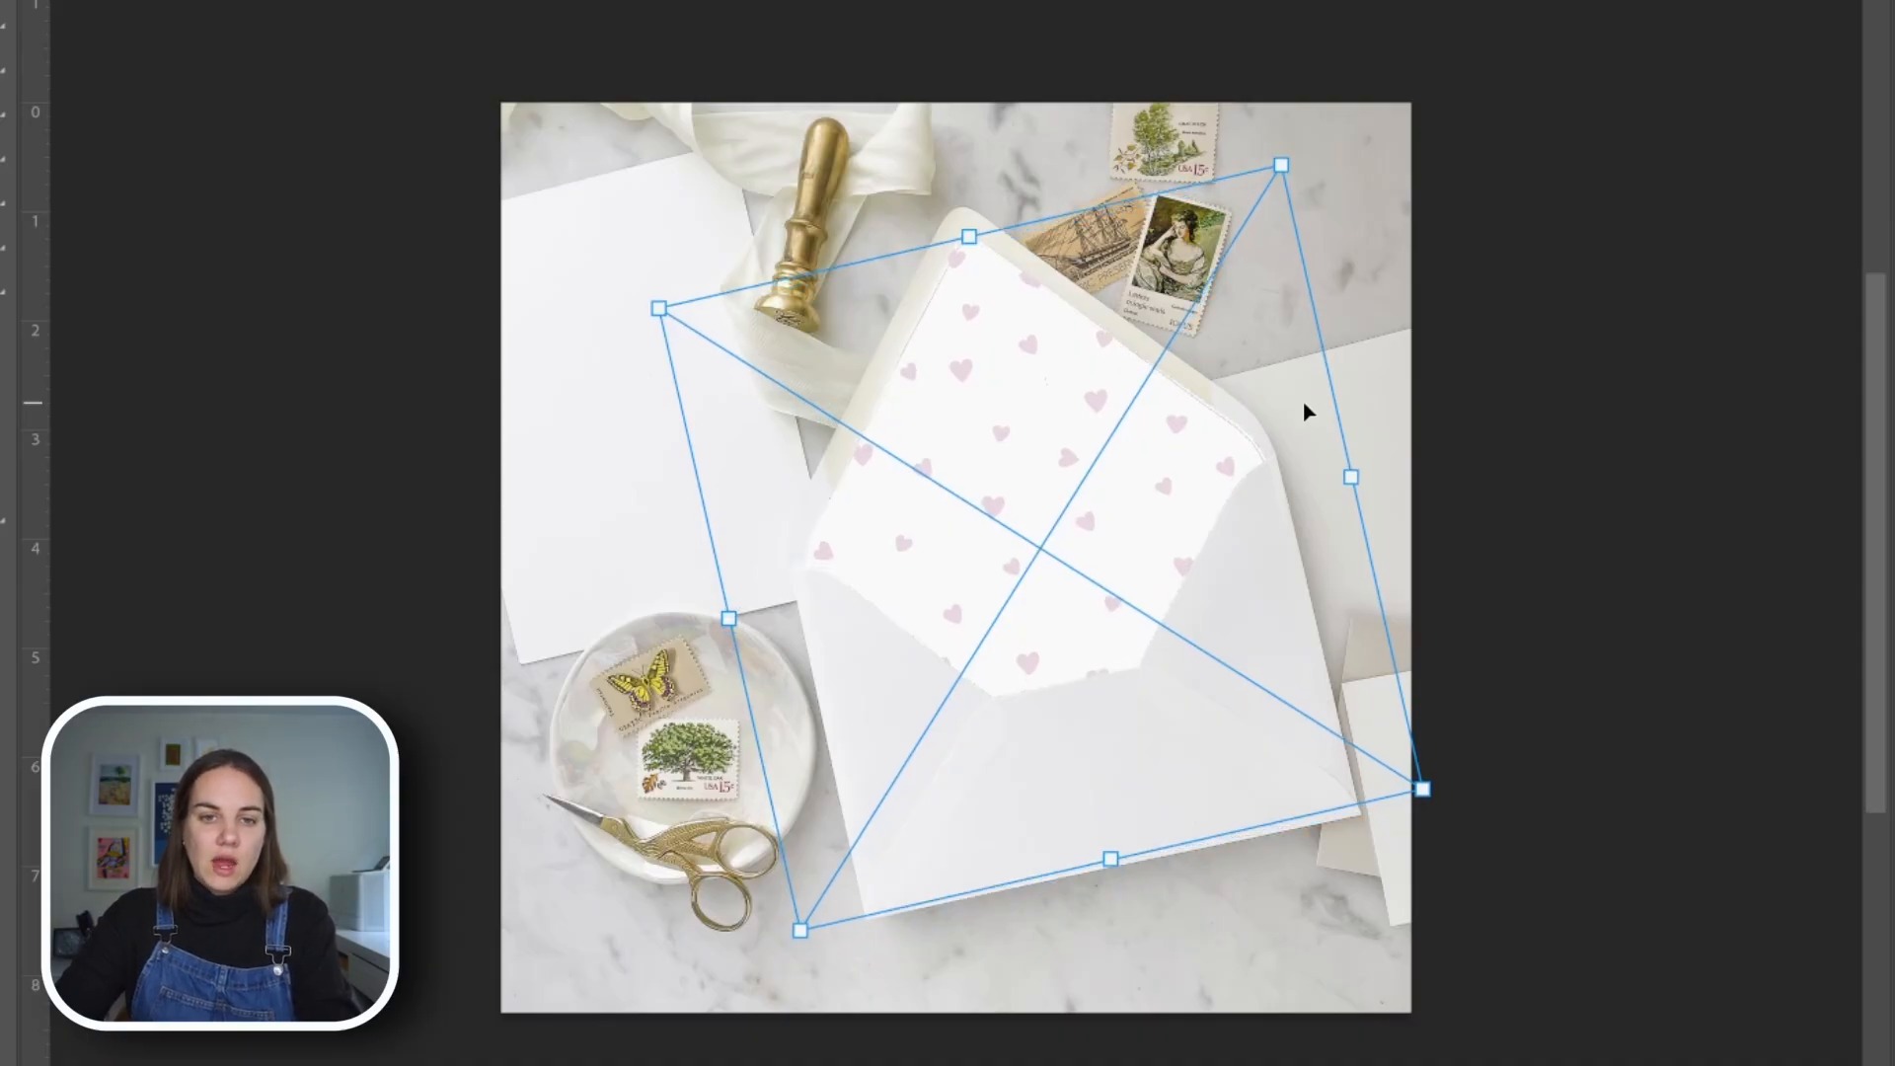
drag(1288, 141, 1278, 124)
key(Right)
key(Right)
key(Right)
key(Up)
key(Up)
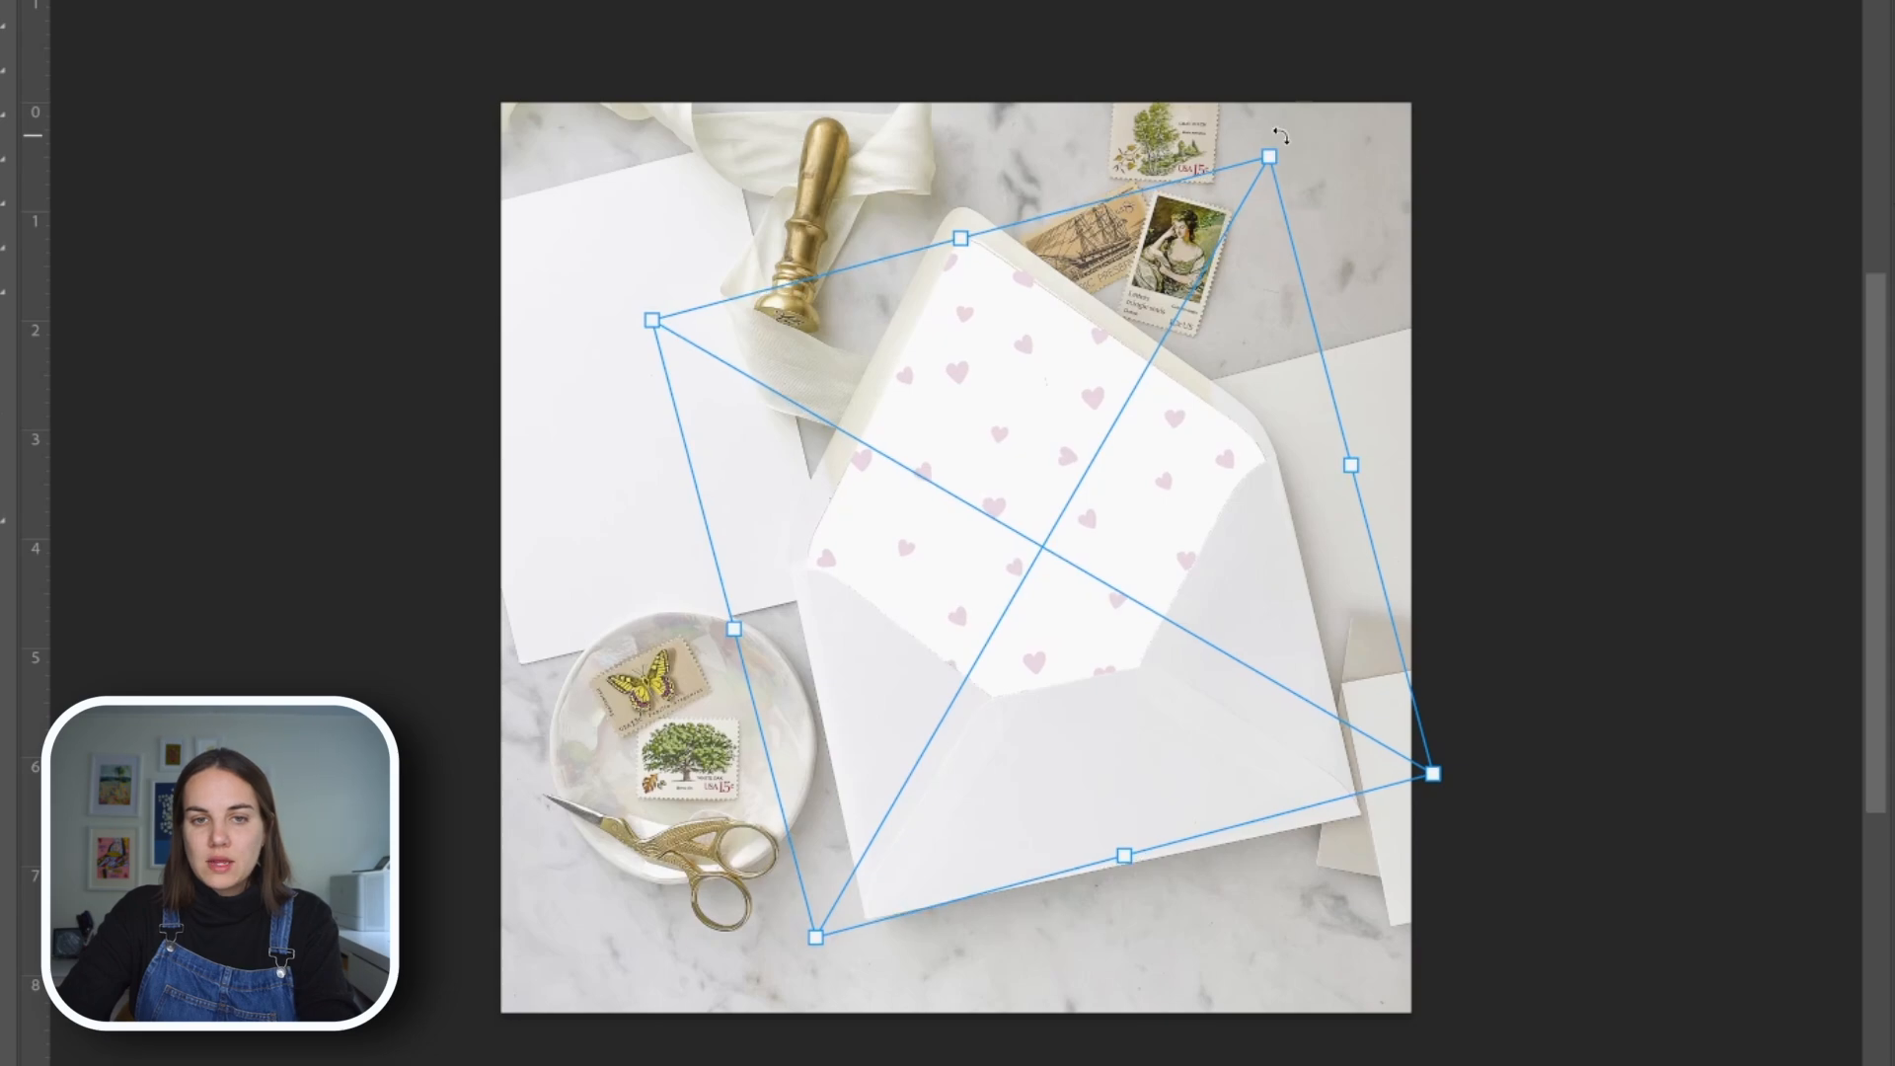
key(Right)
key(Right)
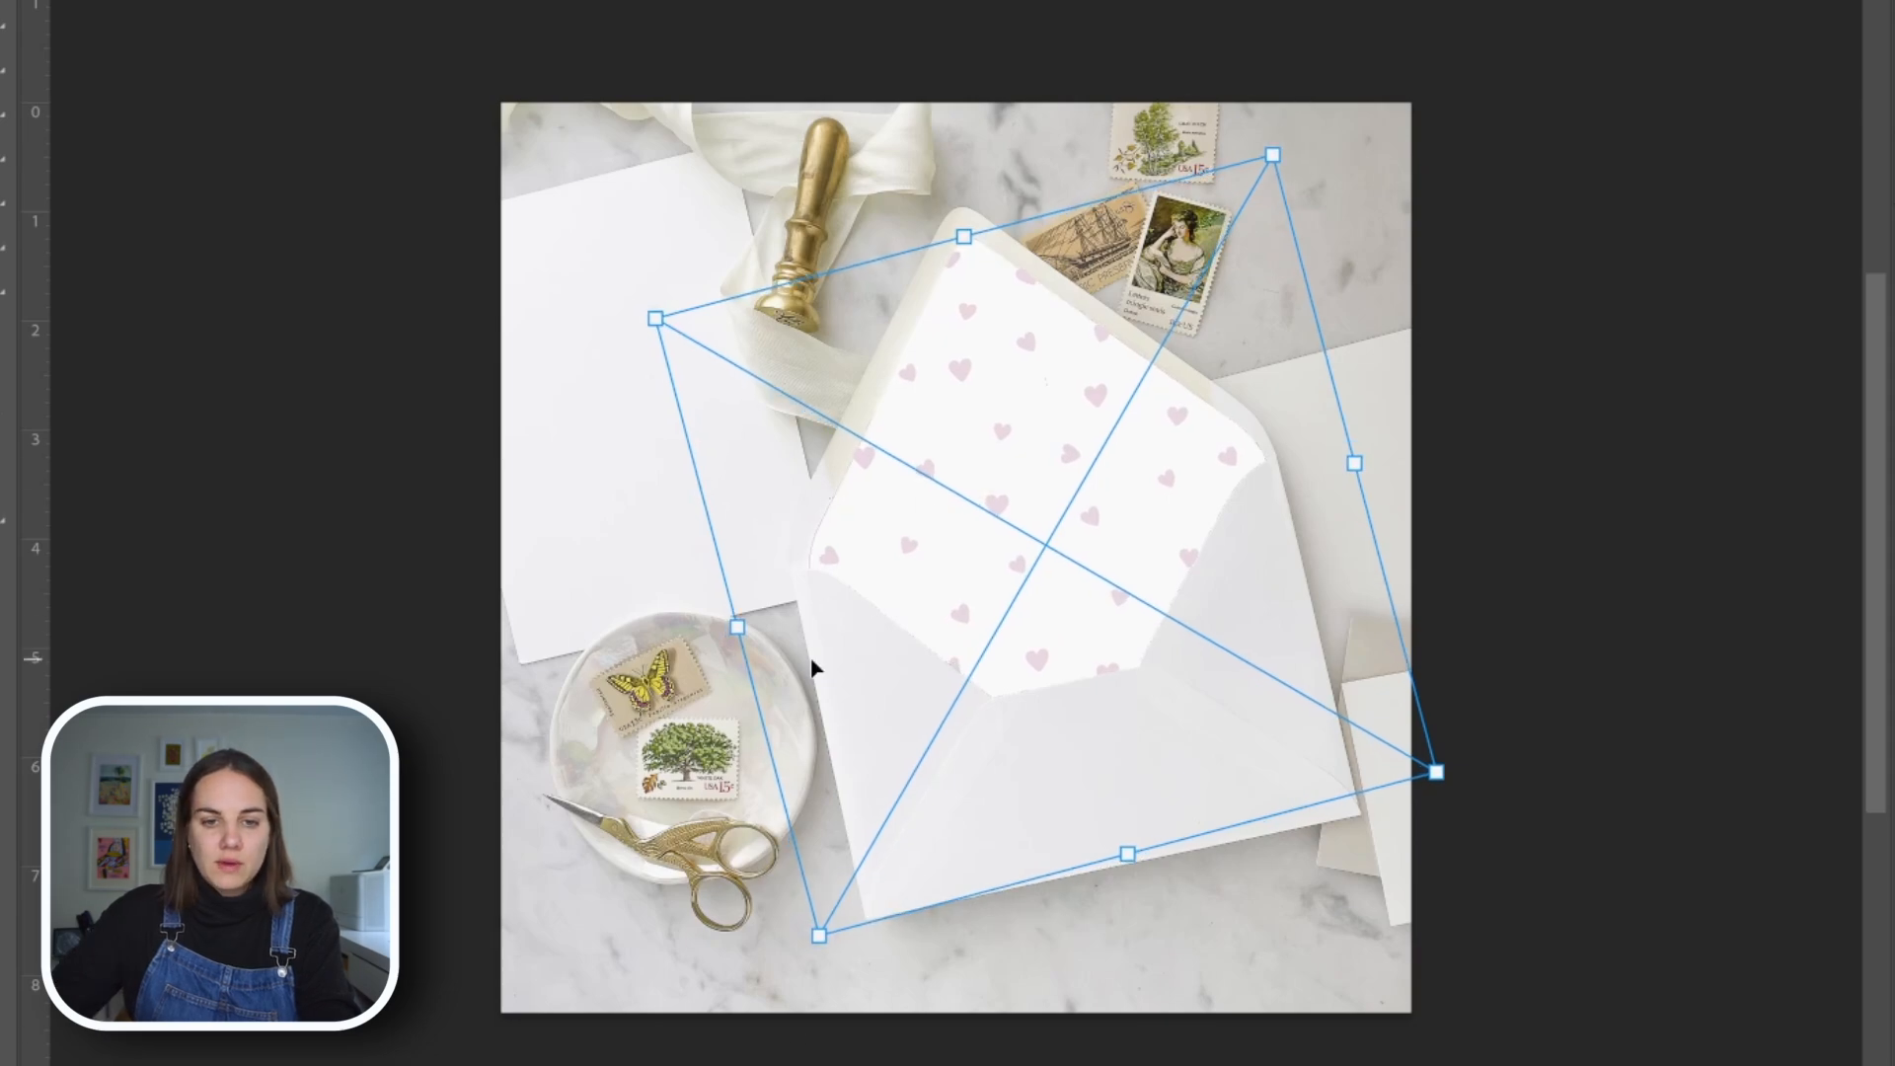
Enlarge the liner artwork slightly, nudge it right and up to fill the flap, and apply the transform
drag(817, 938, 810, 951)
key(Right)
key(Right)
key(Right)
key(Up)
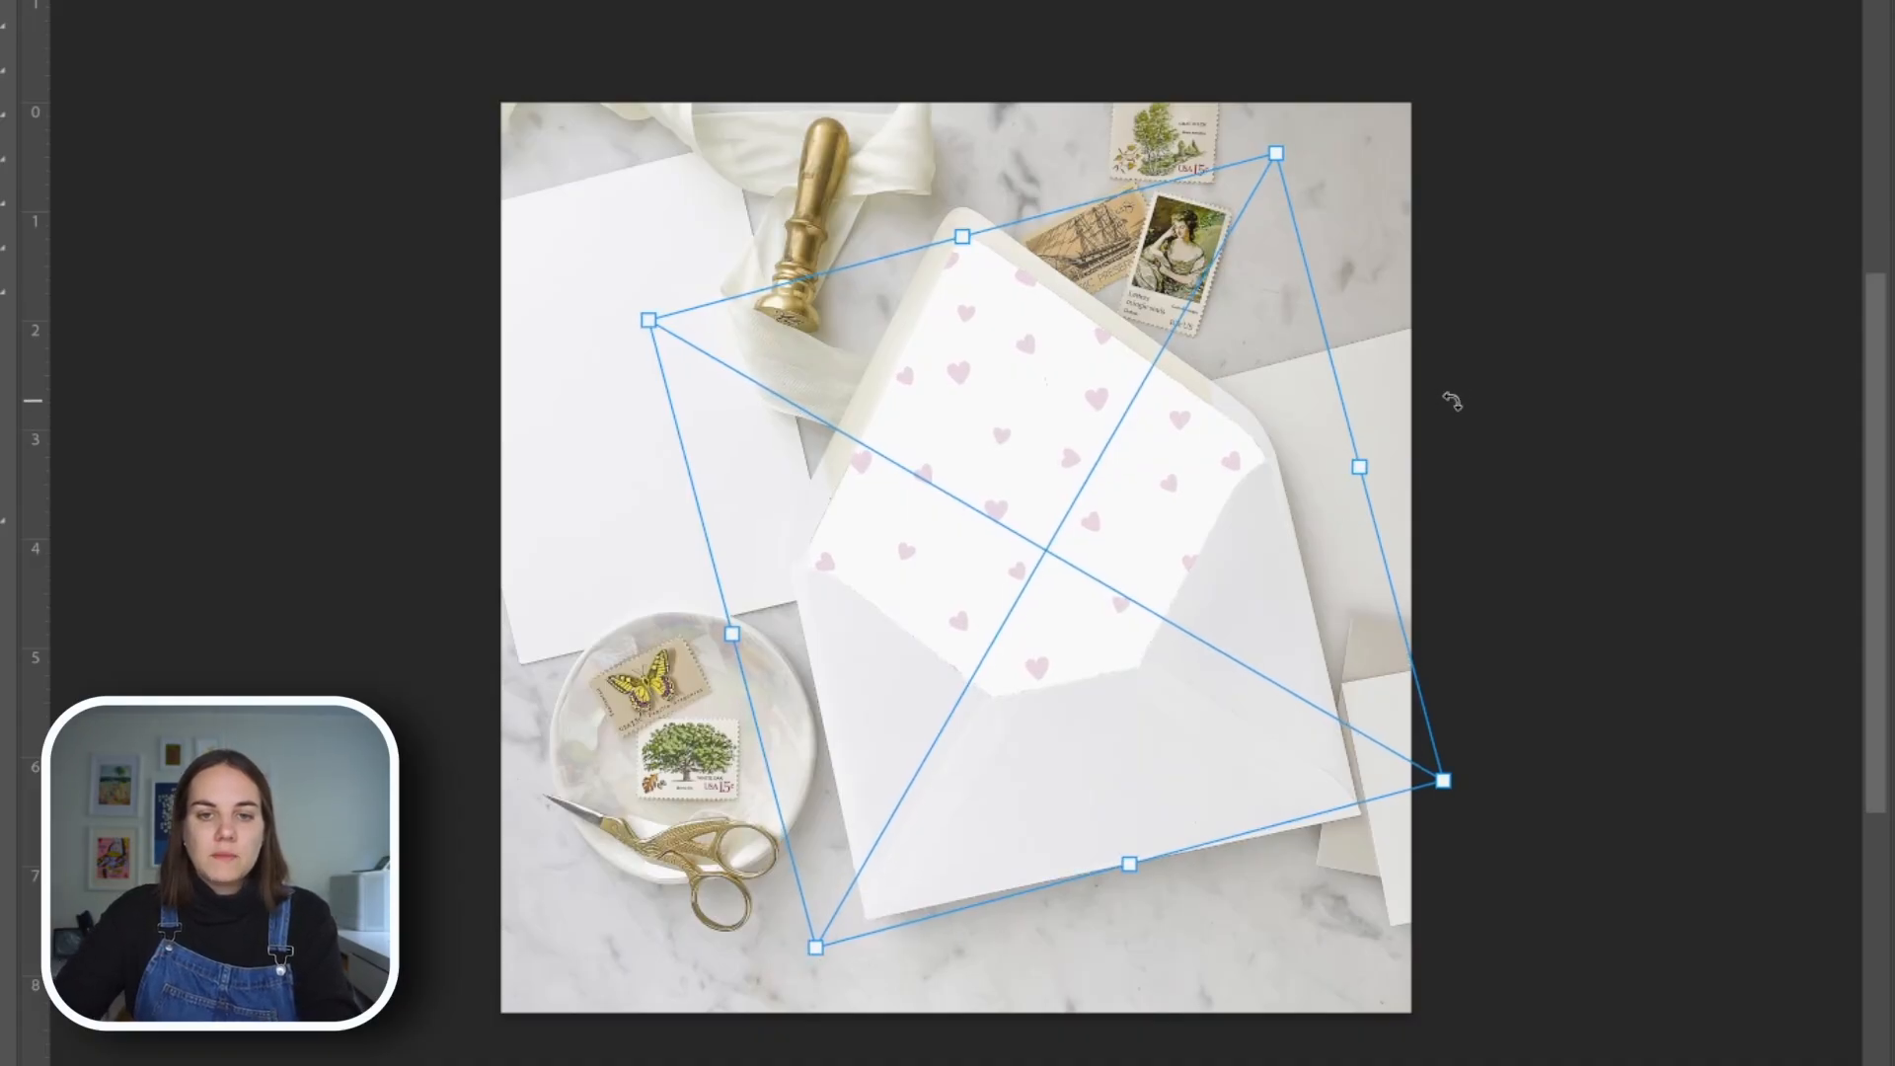
key(Return)
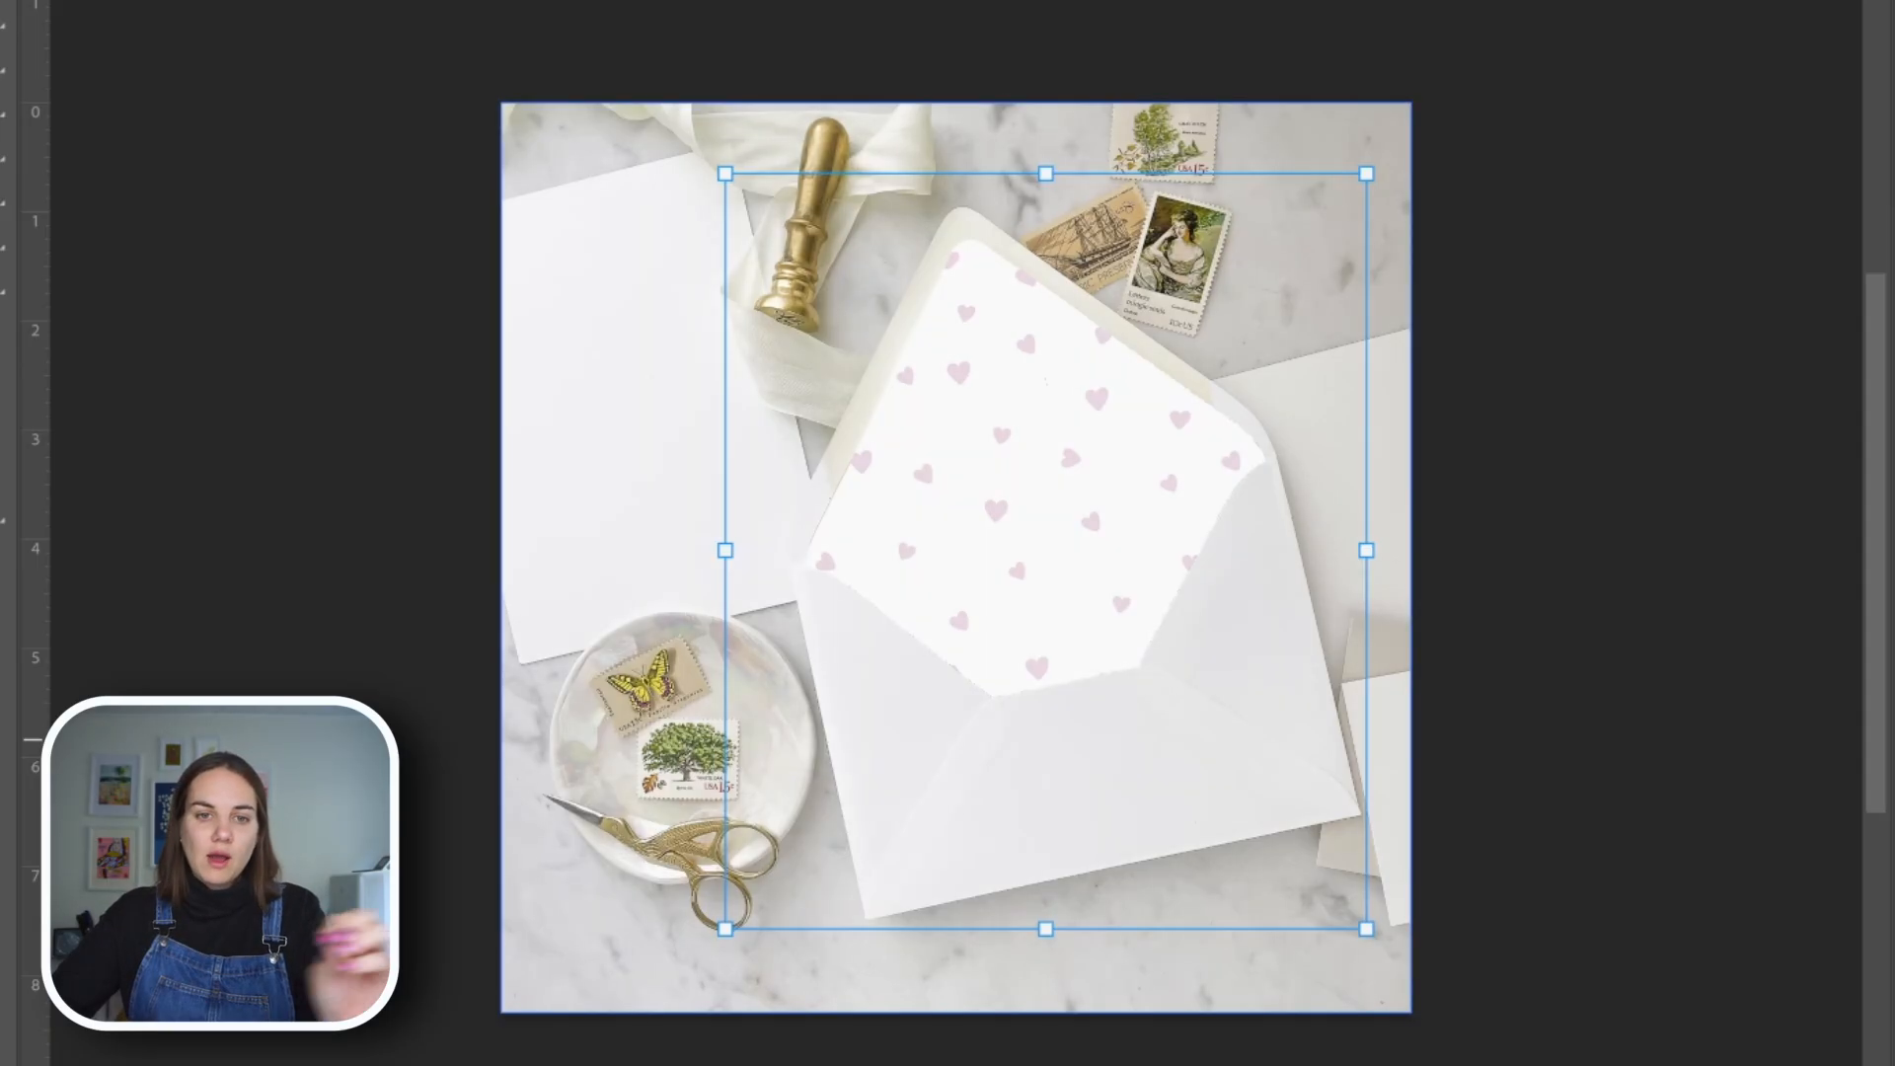
Nudge the hearts liner artwork slightly left, enlarge it a little to cover the flap, and finish the transform
key(Left)
key(Left)
key(Left)
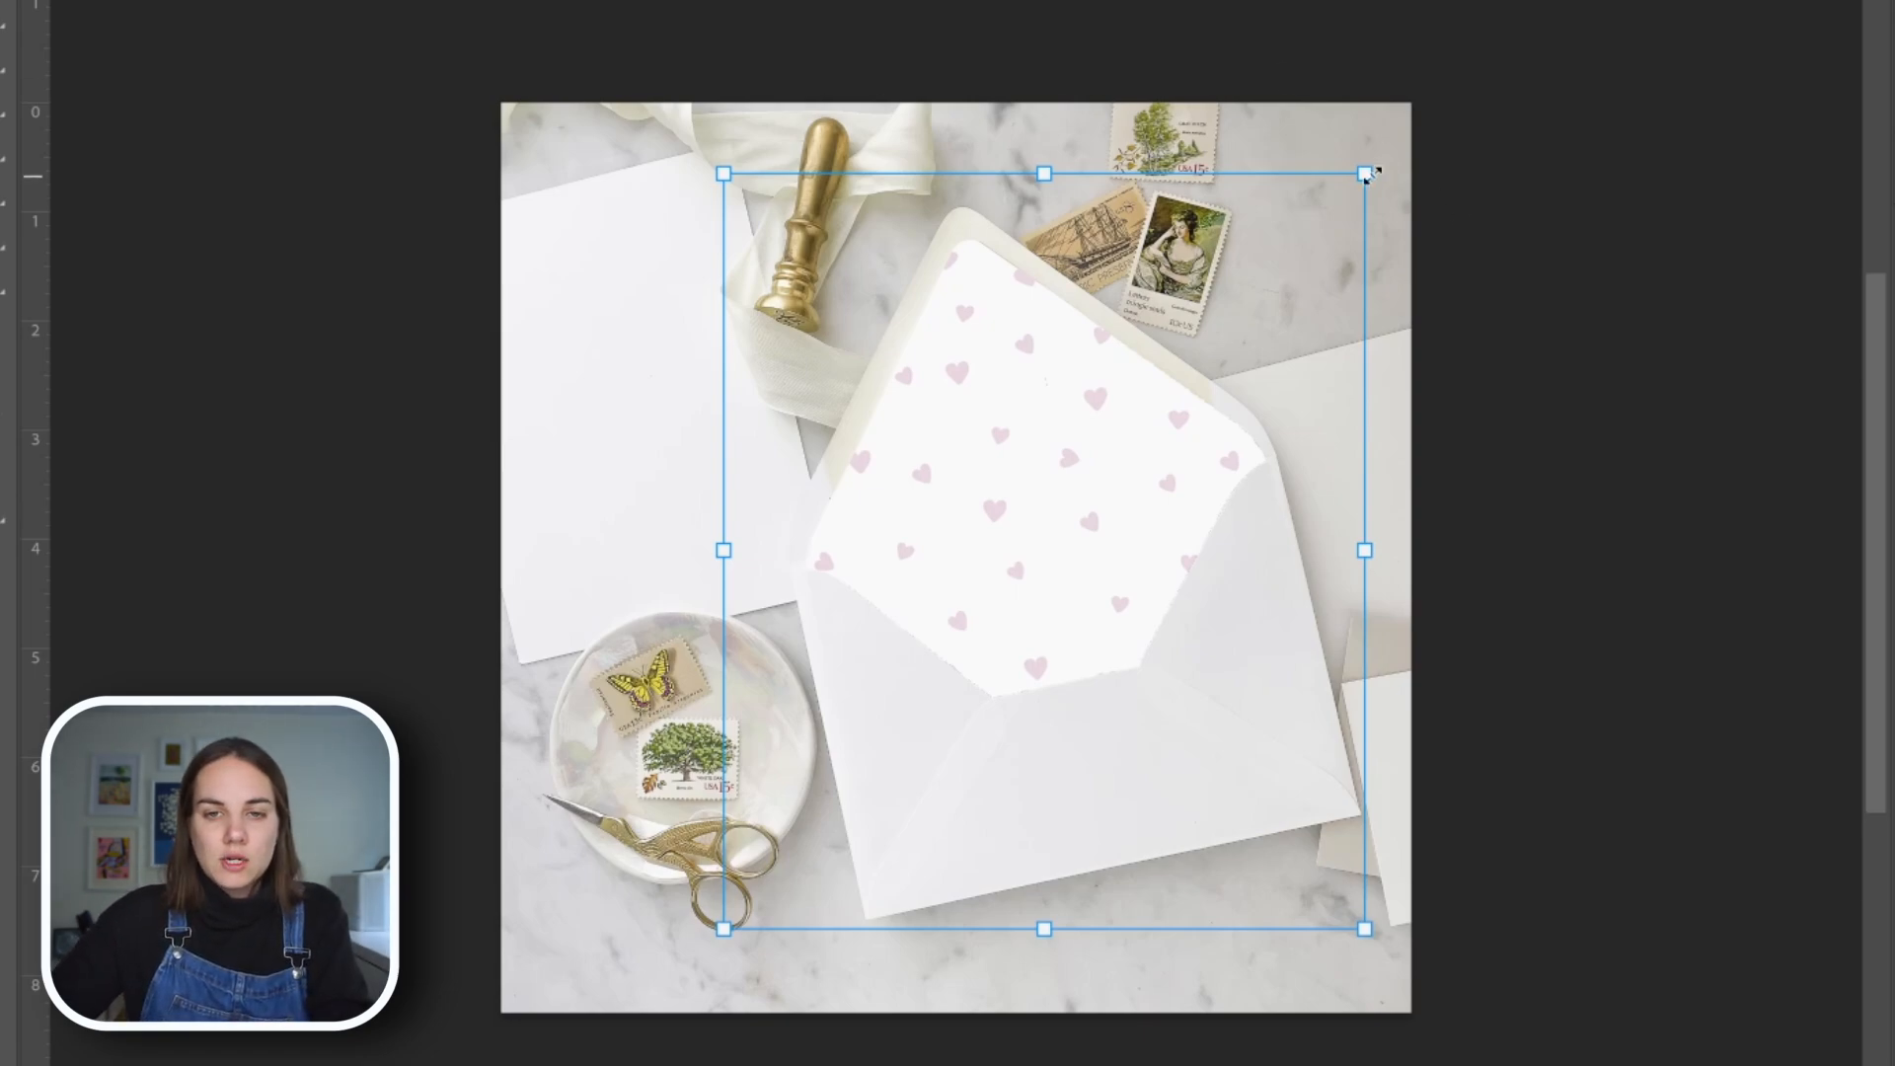
drag(1369, 174, 1268, 148)
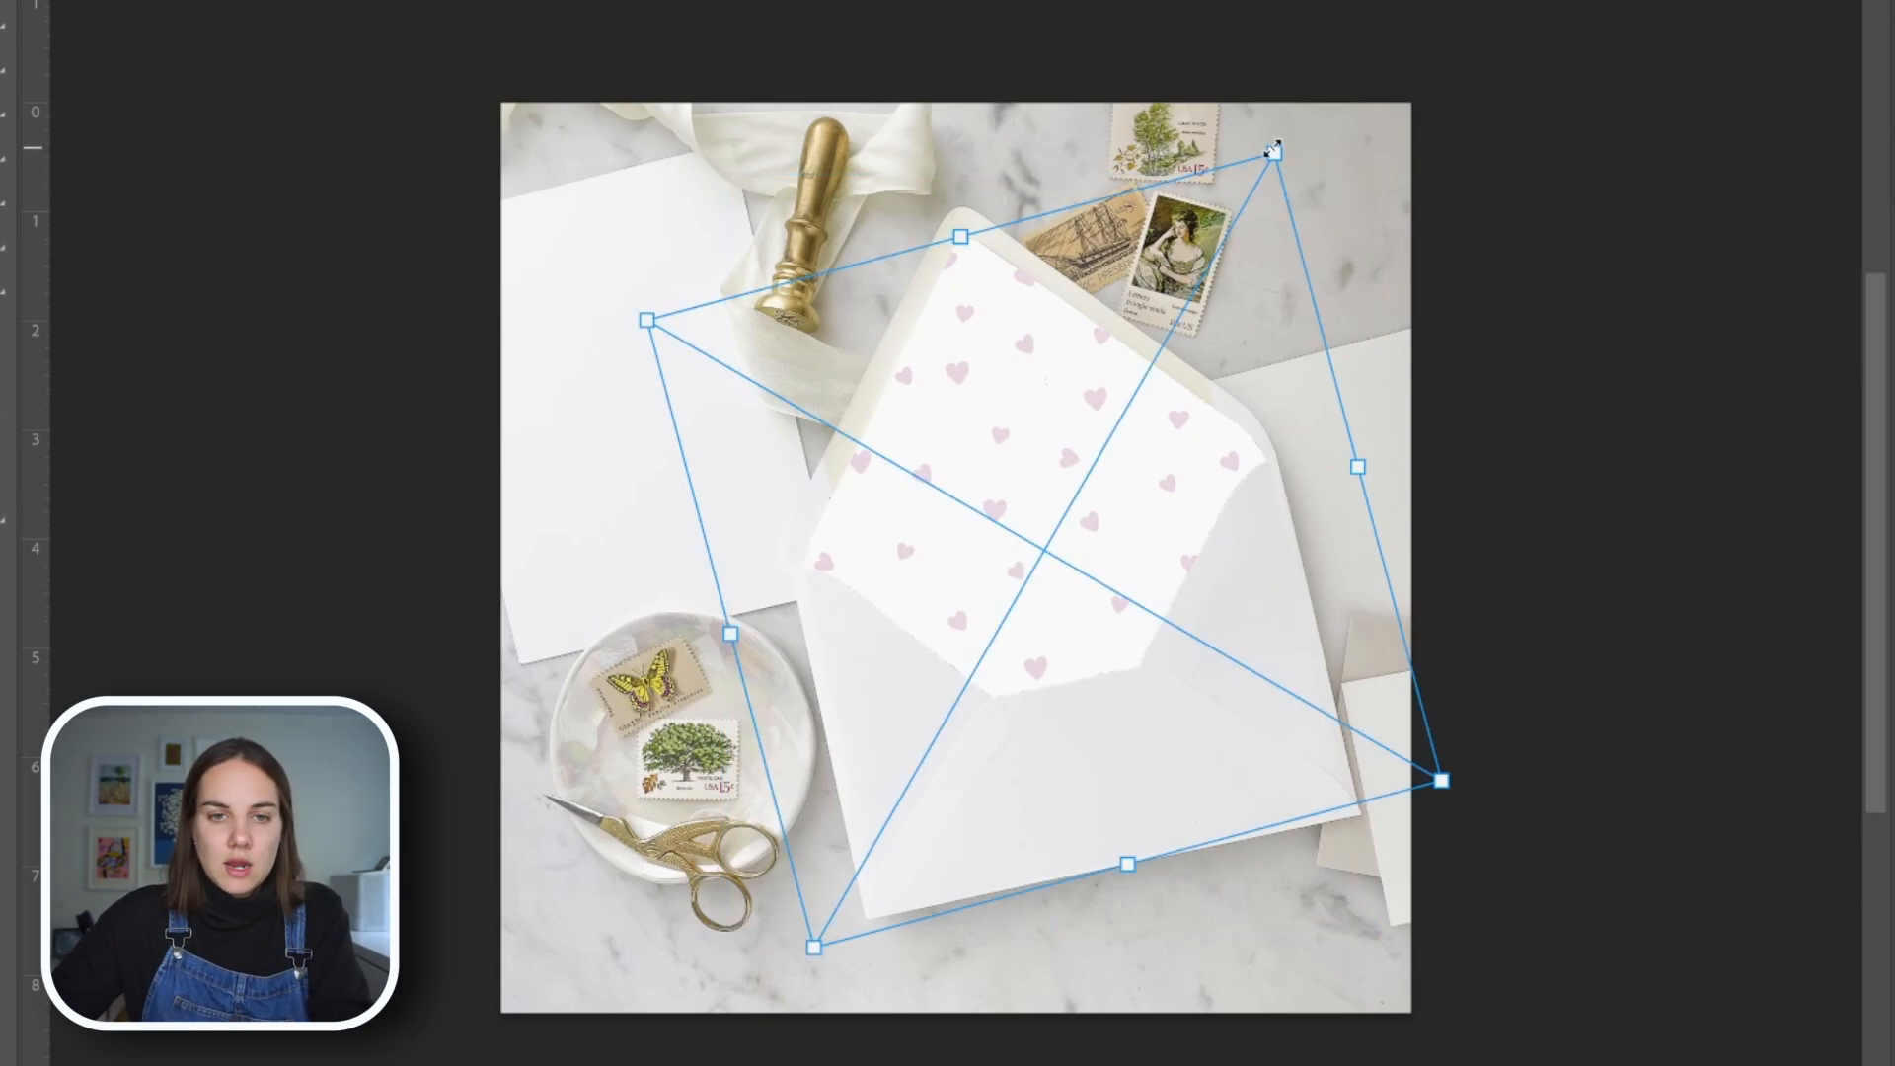
drag(1273, 150, 1277, 147)
key(Escape)
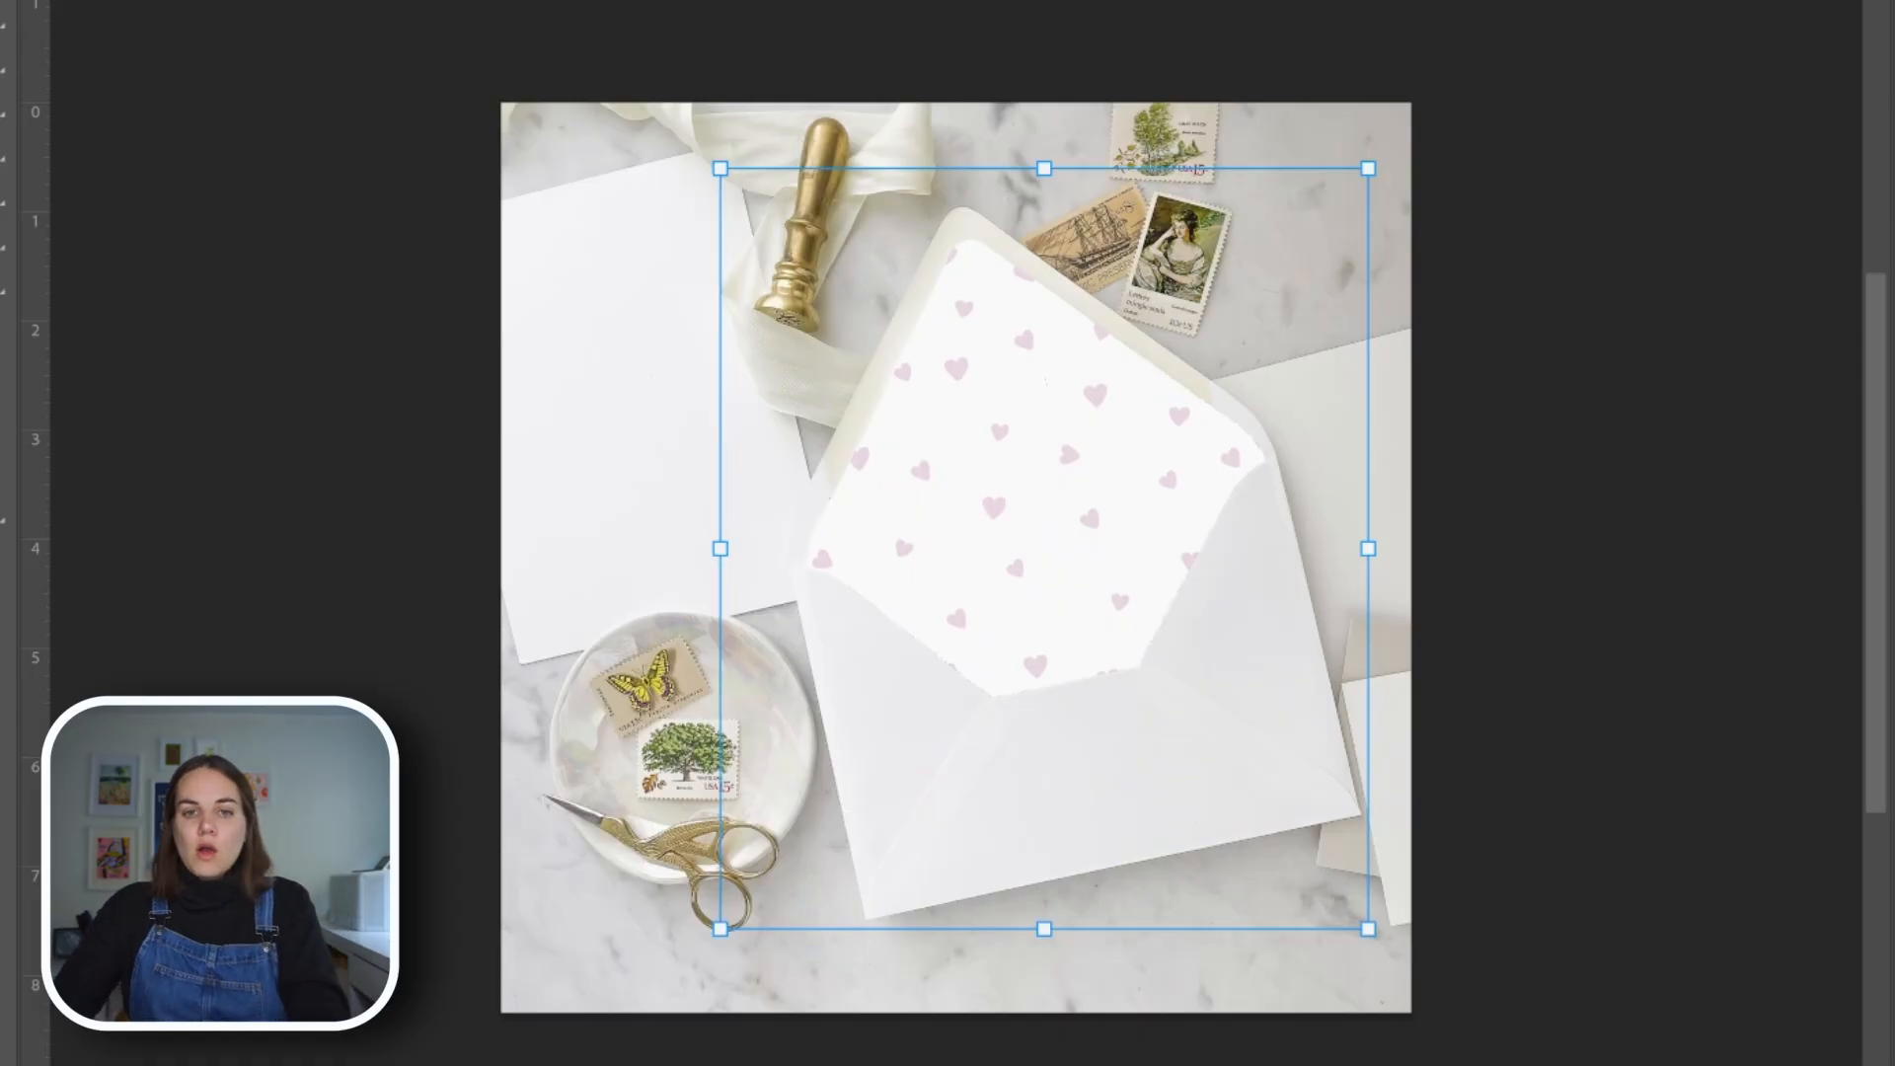
key(Escape)
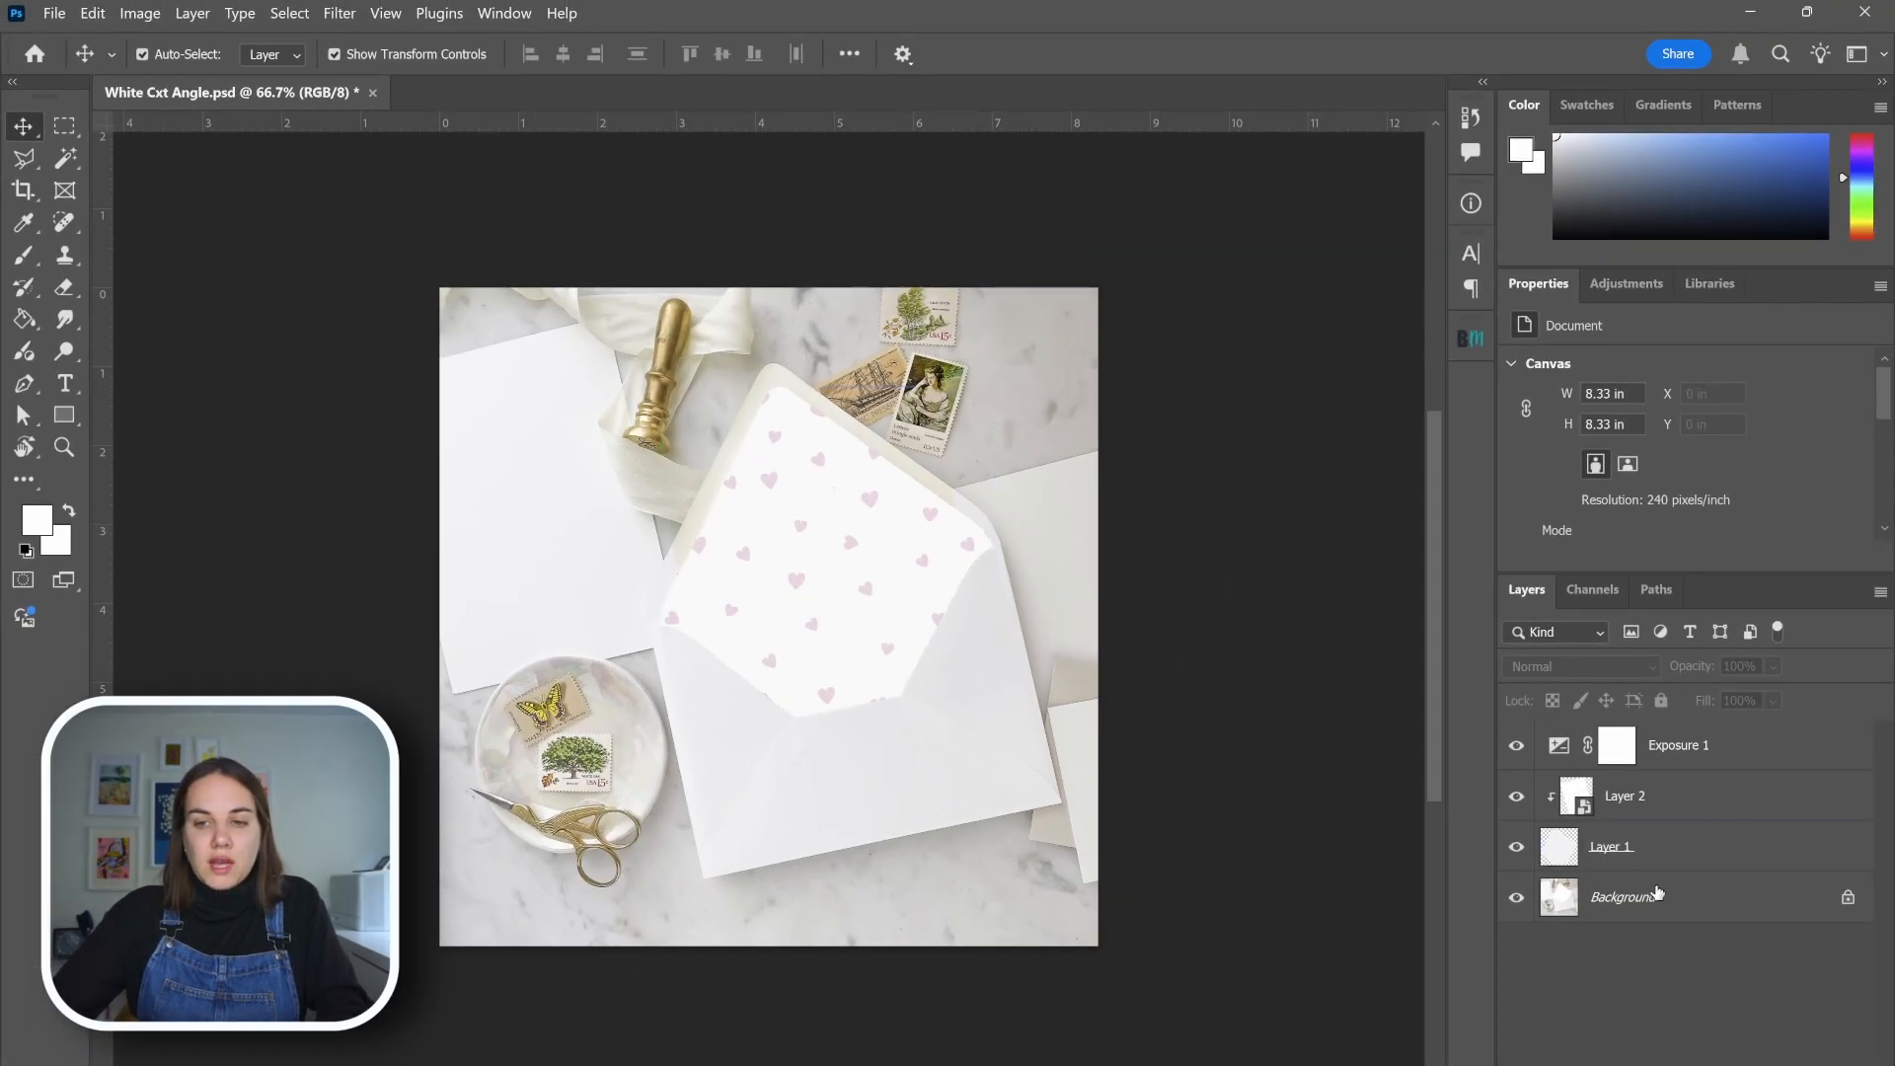
Open the Layer 2 smart object's contents and replace the hearts artwork with the linked file Blue and Pink Wallpaper Flowers
click(1638, 809)
right_click(1638, 811)
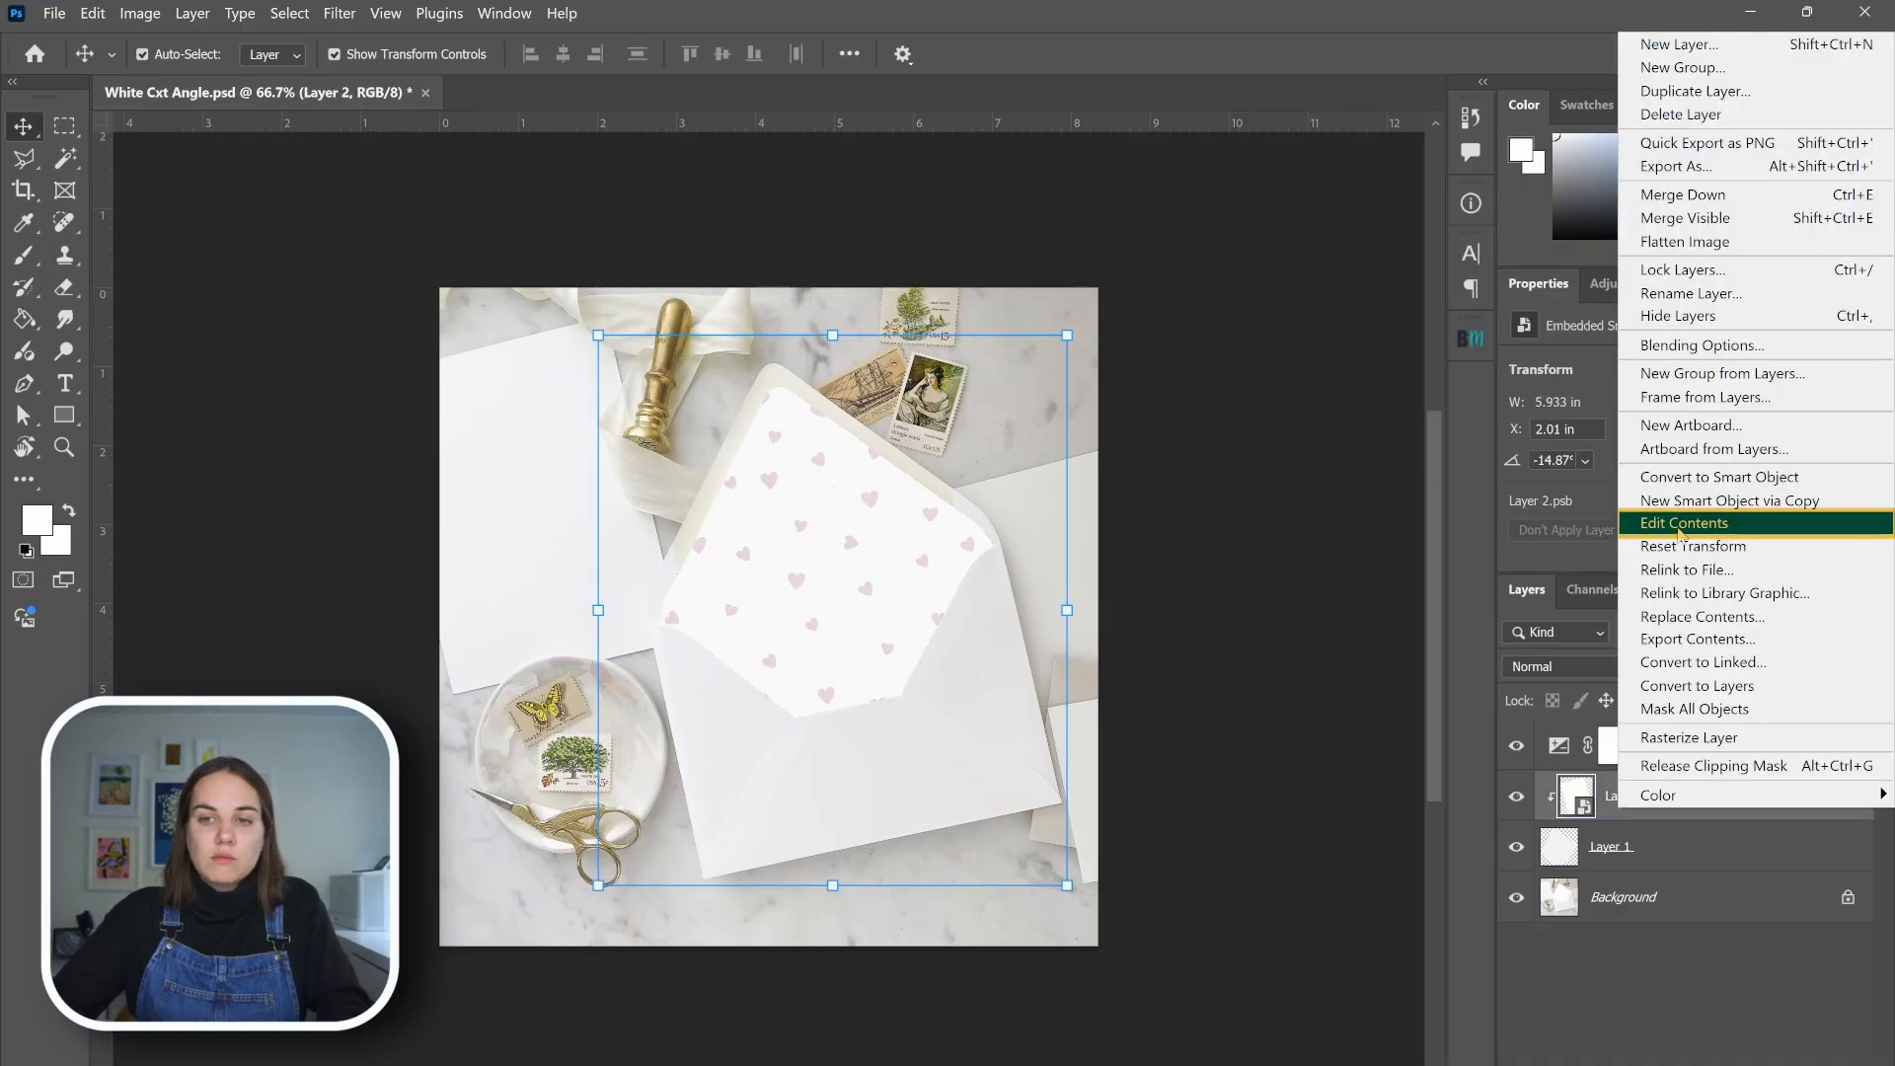
click(1677, 637)
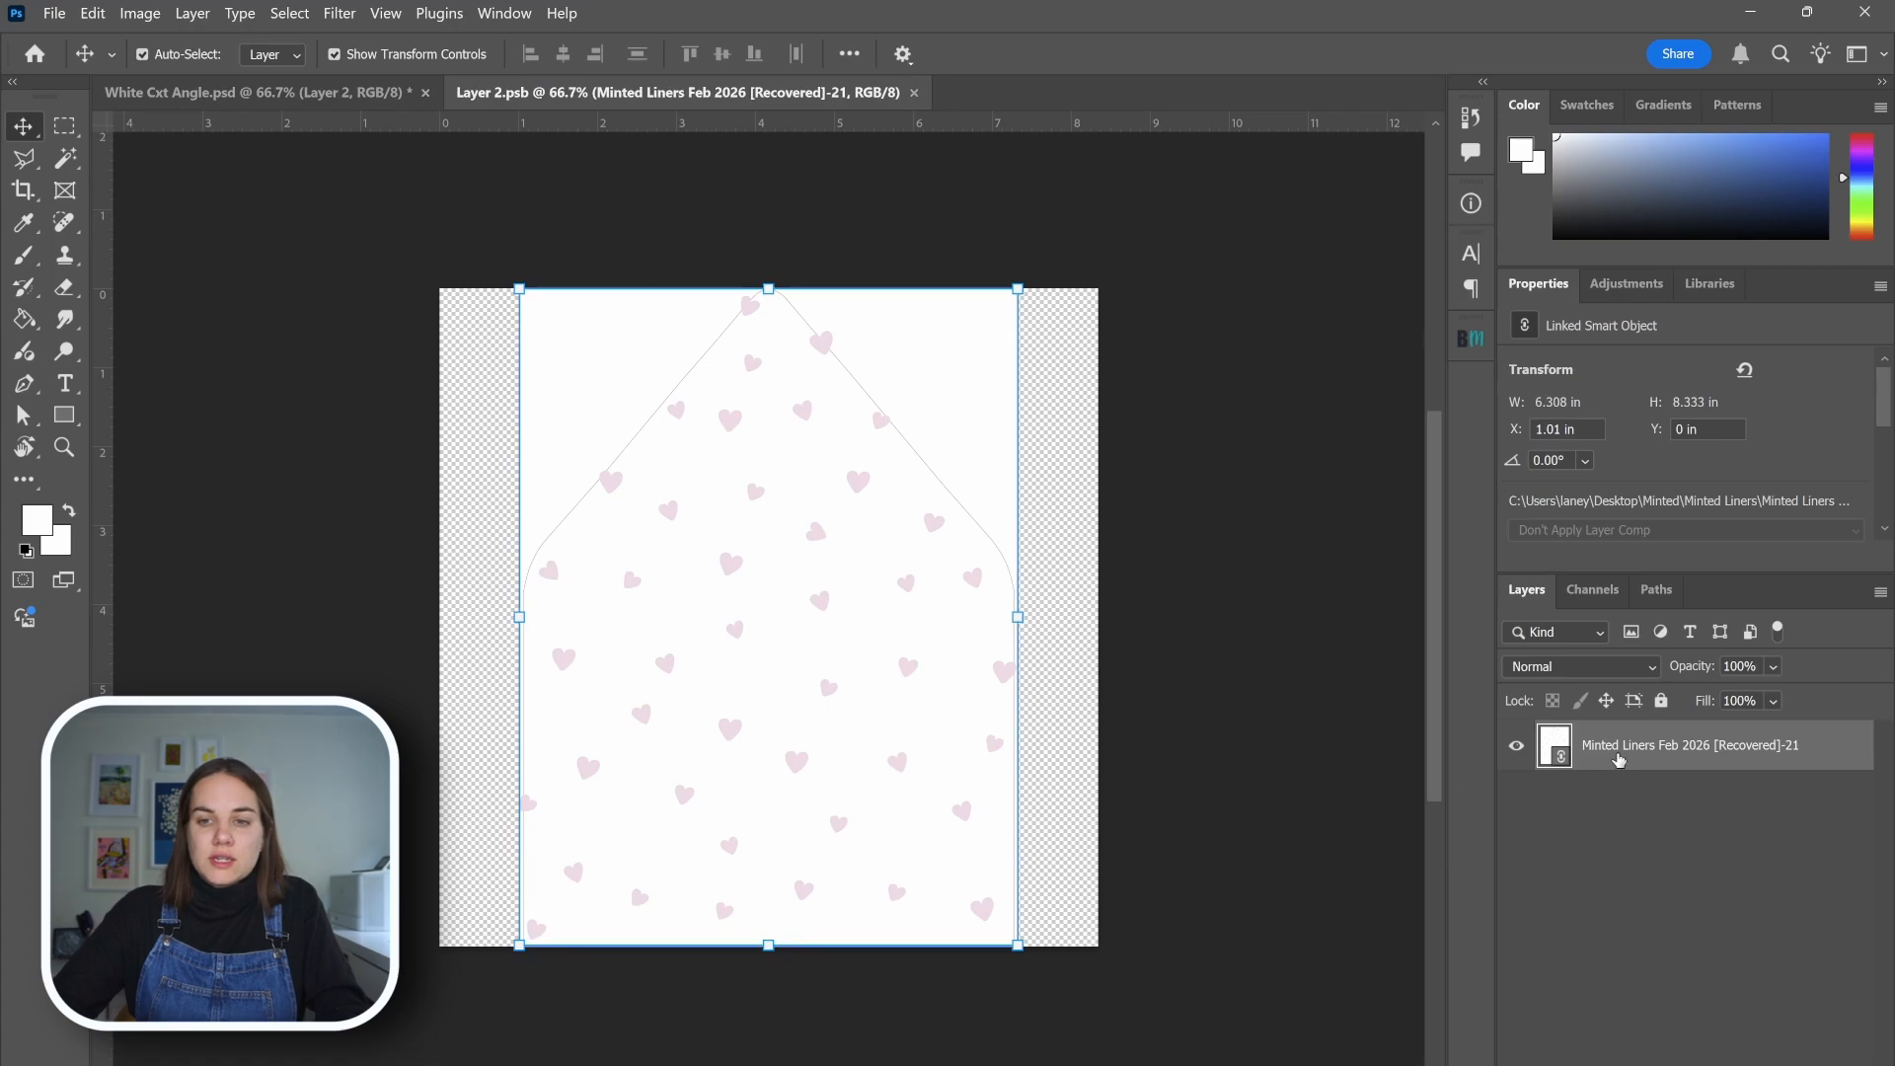
right_click(1618, 746)
click(1705, 700)
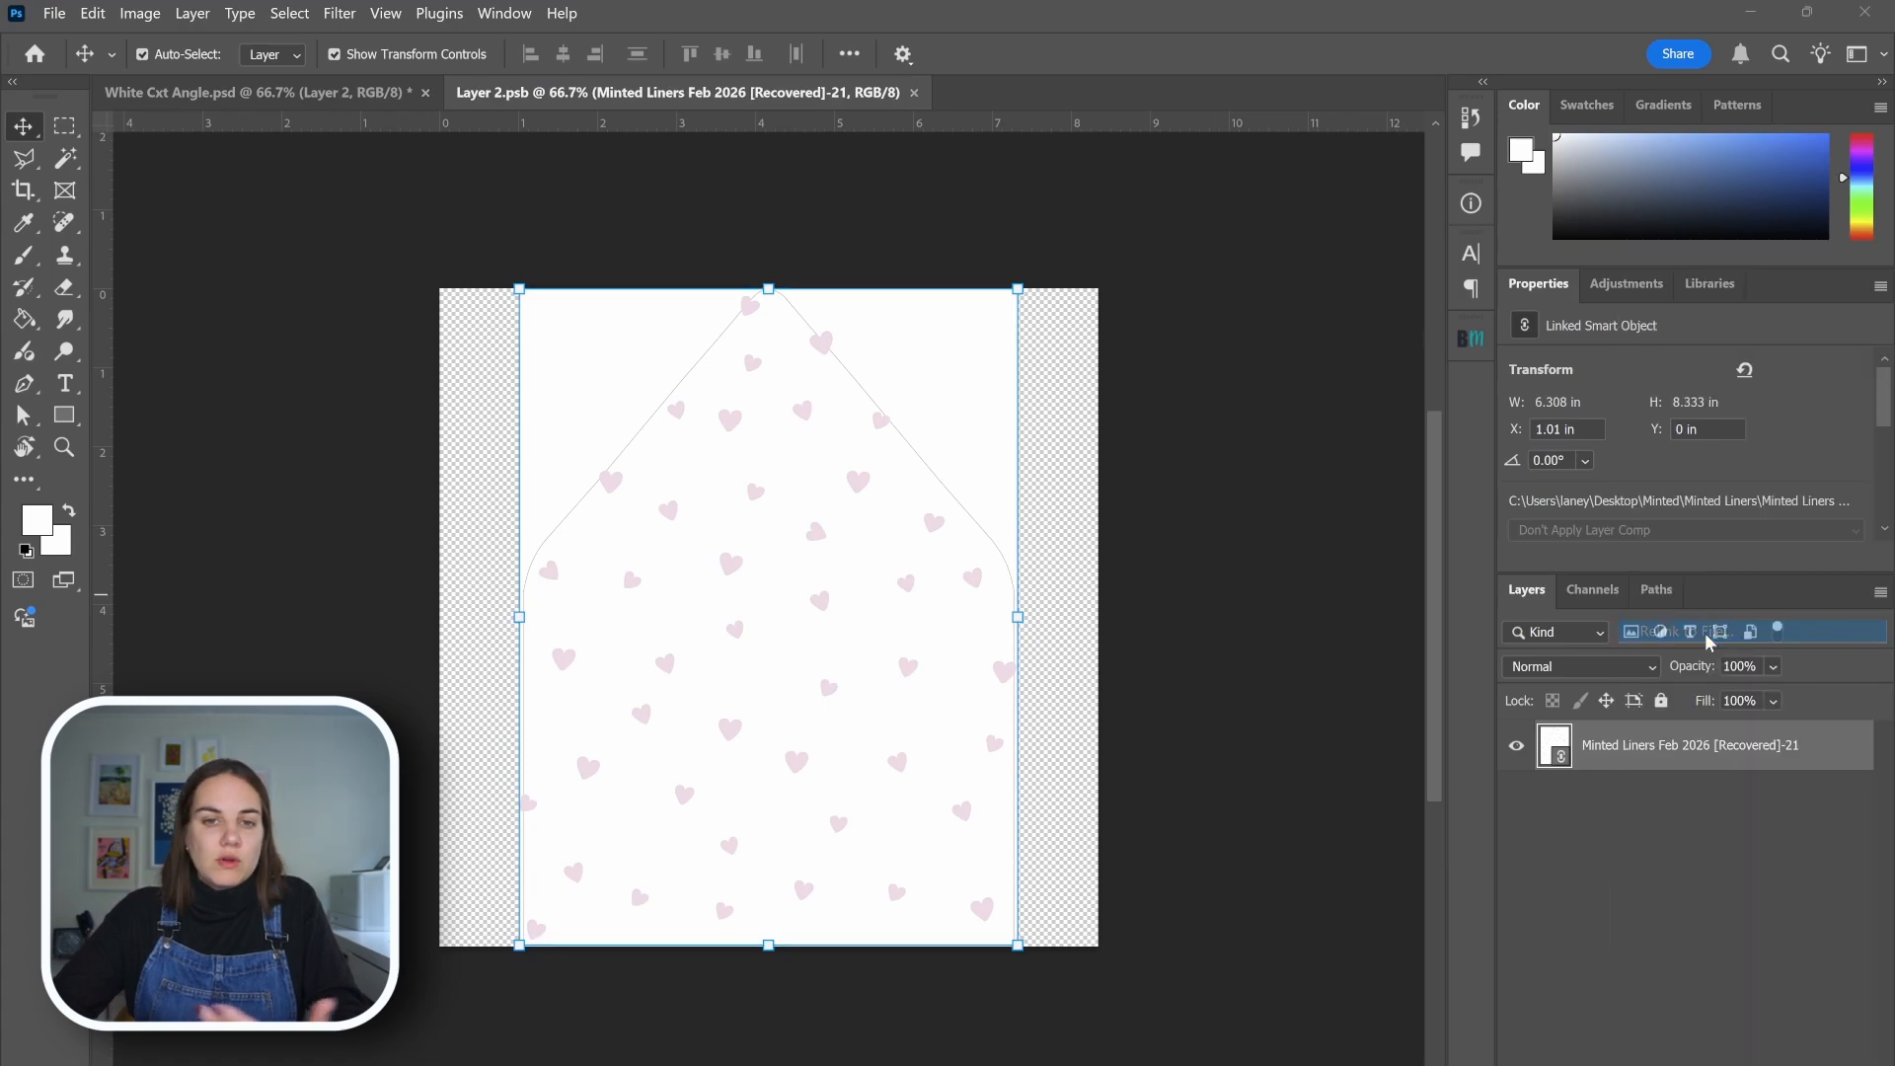
double_click(357, 310)
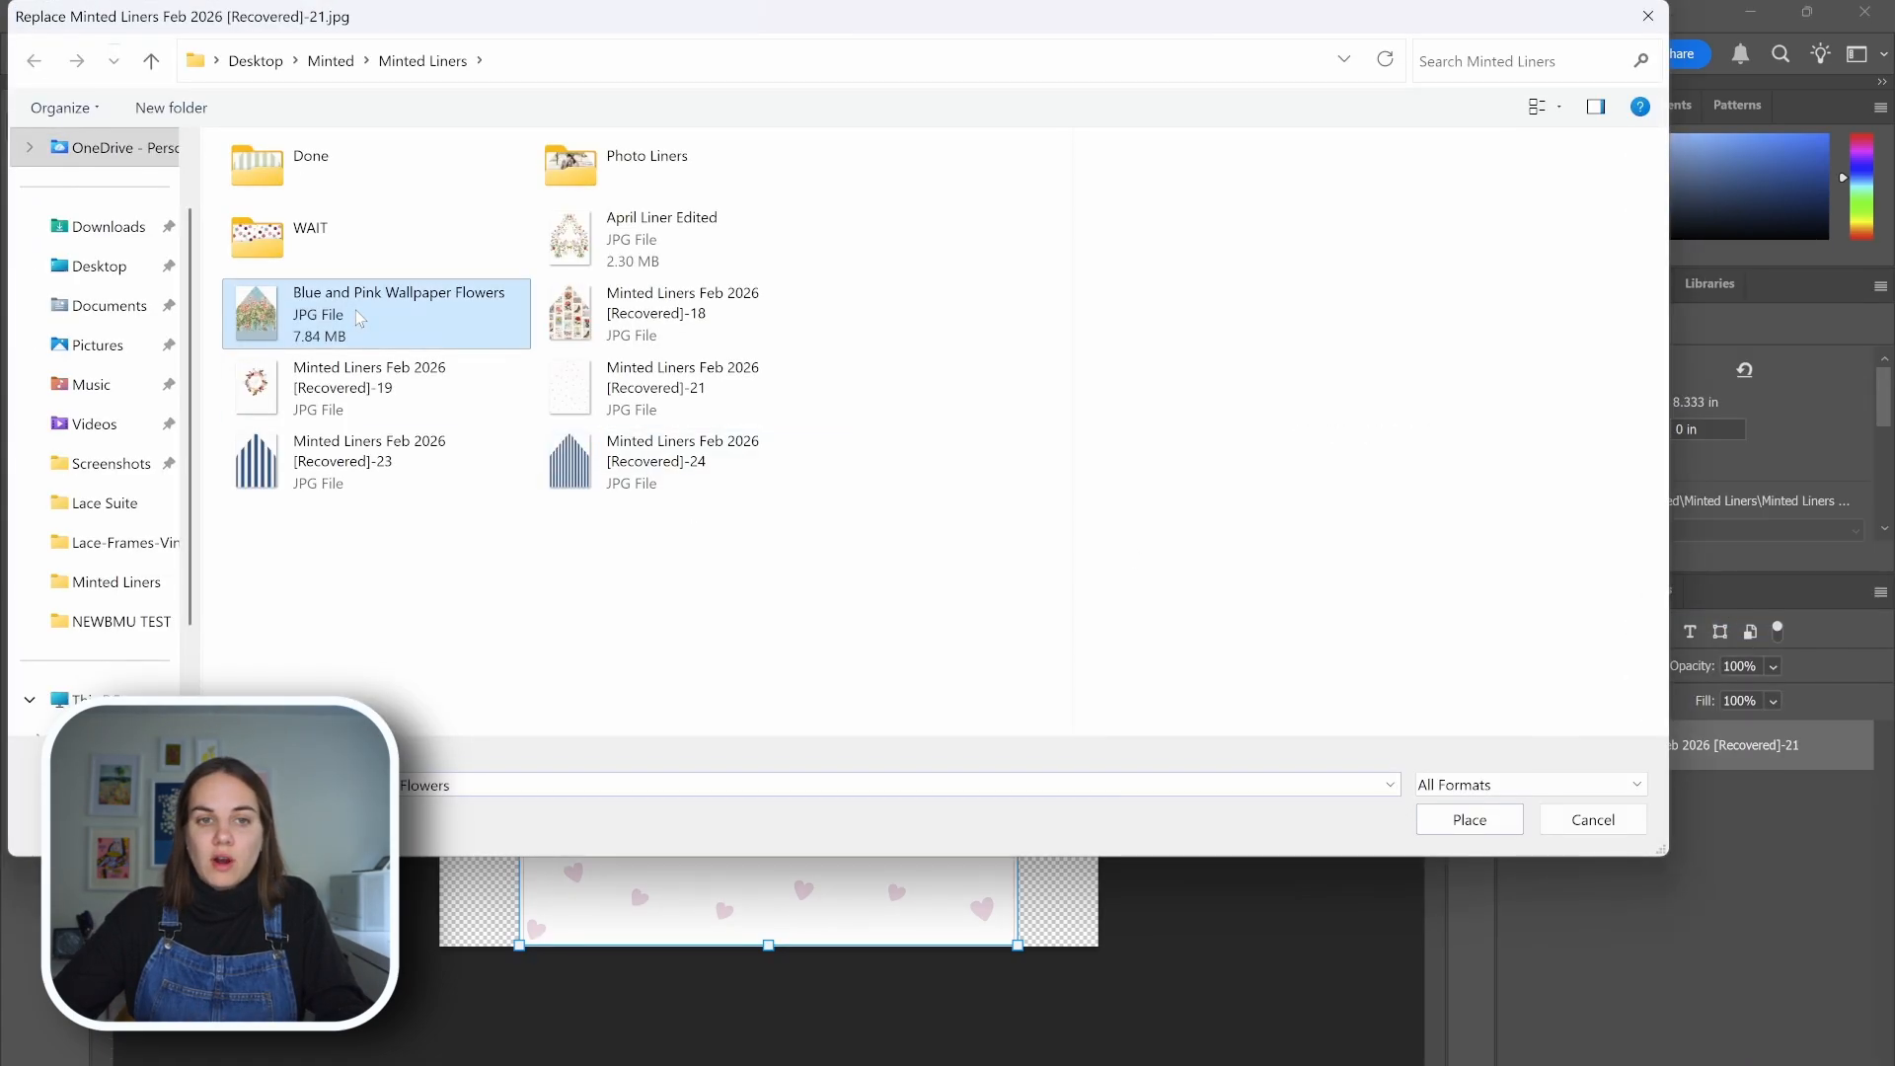
Save and close the Layer 2 smart object's contents, and save and close the White Cxt Angle mockup
click(882, 93)
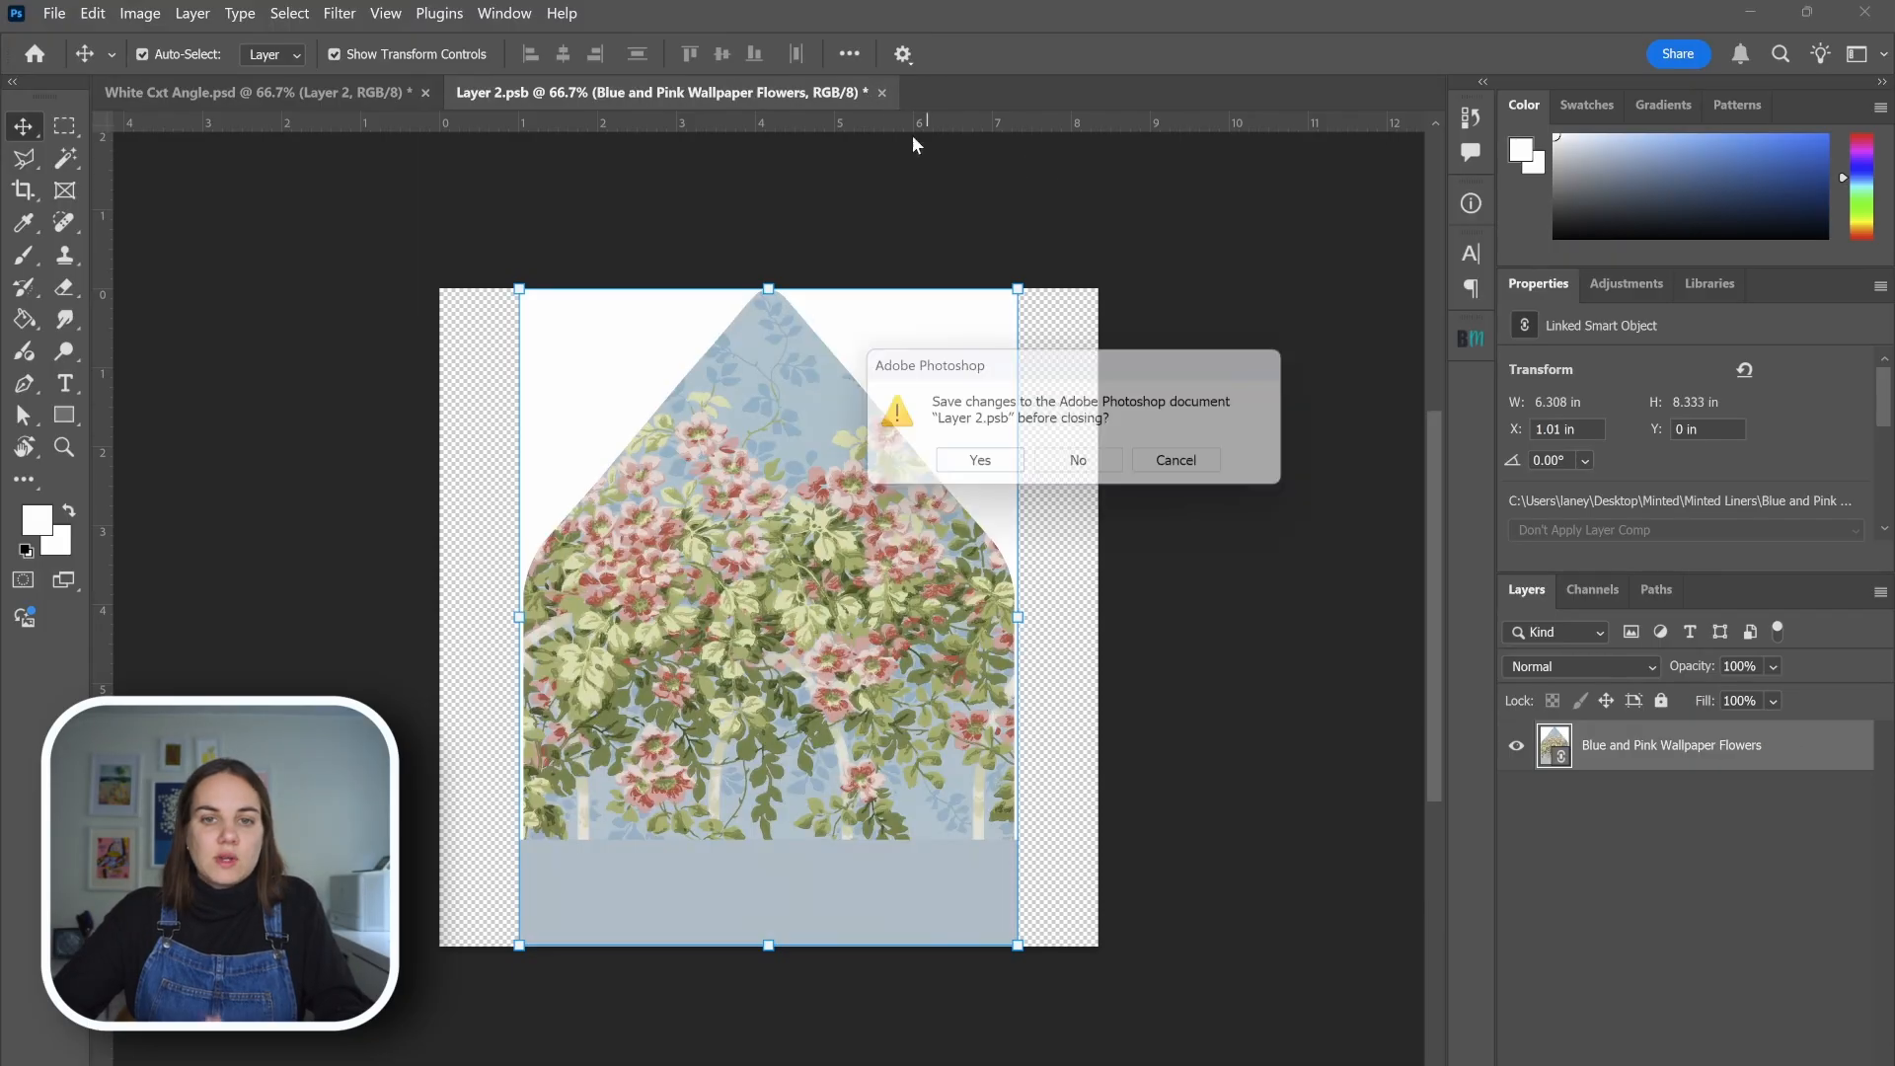
click(1002, 472)
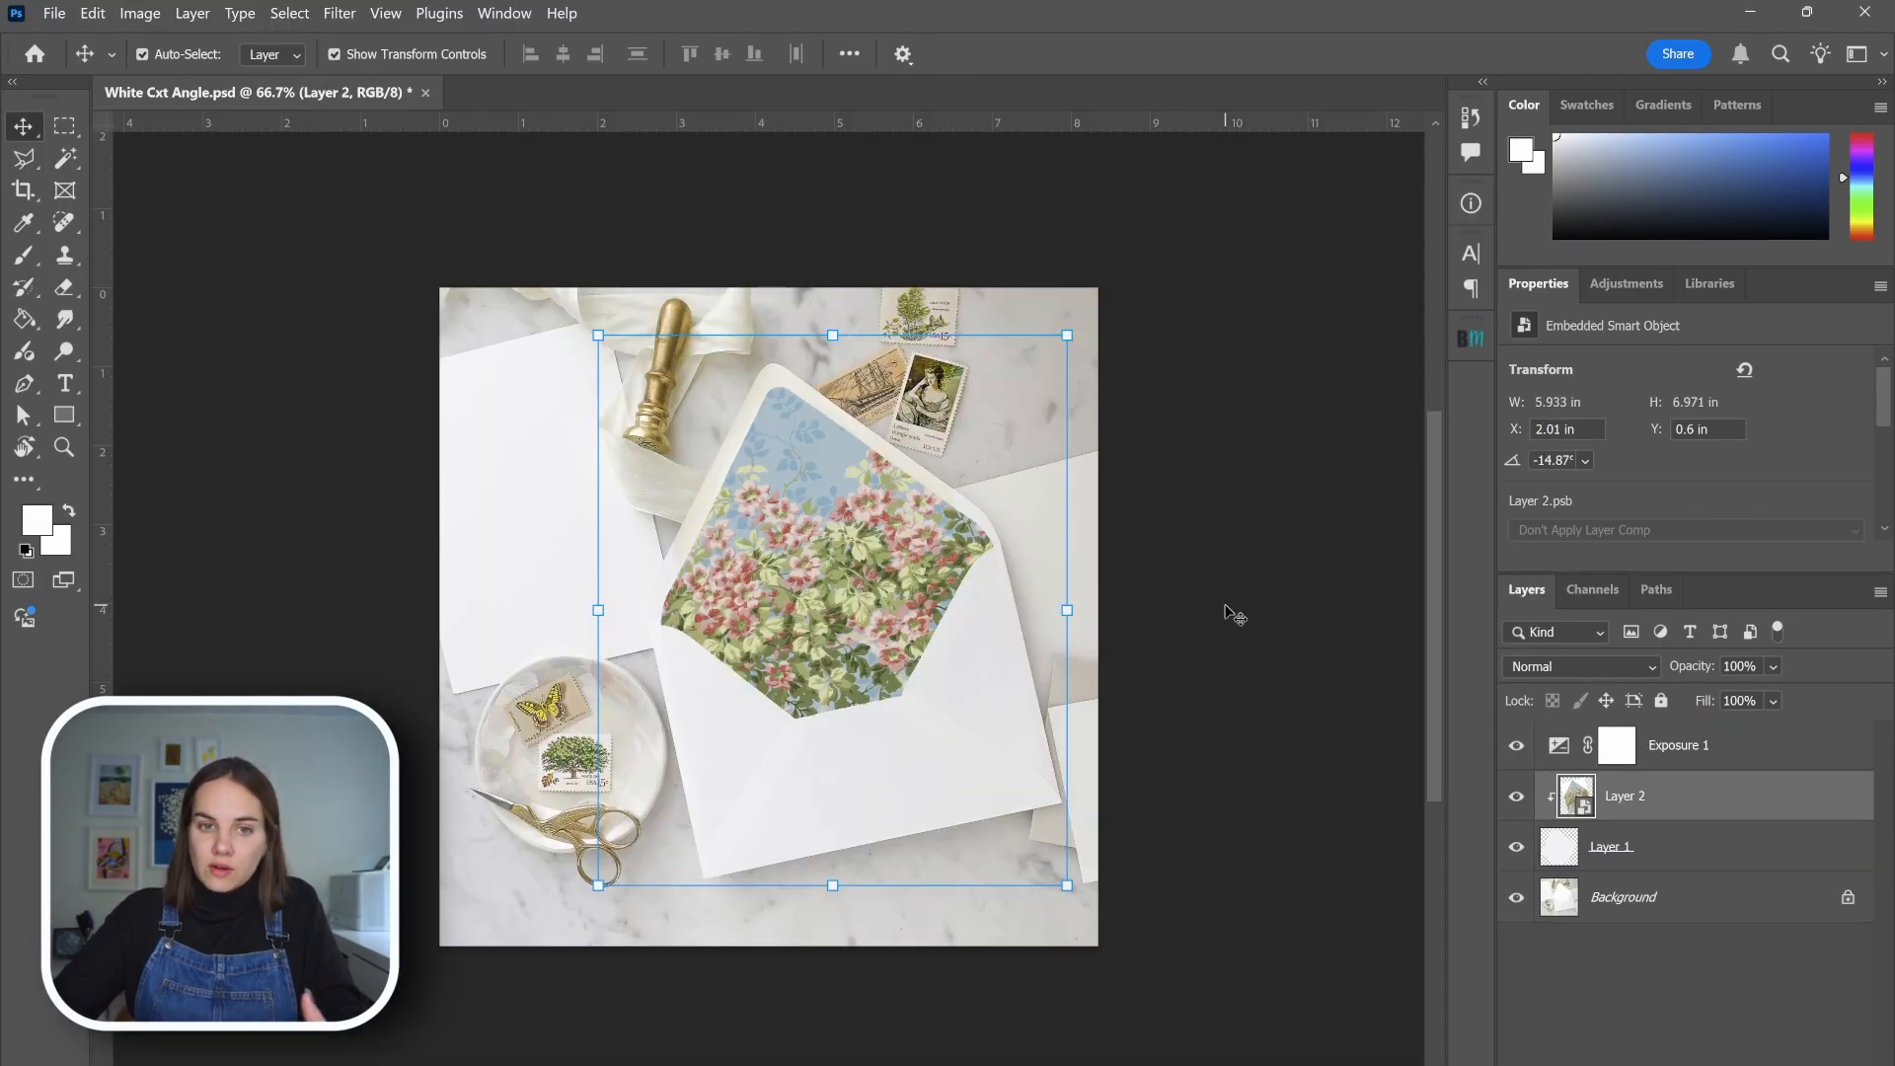
click(1235, 615)
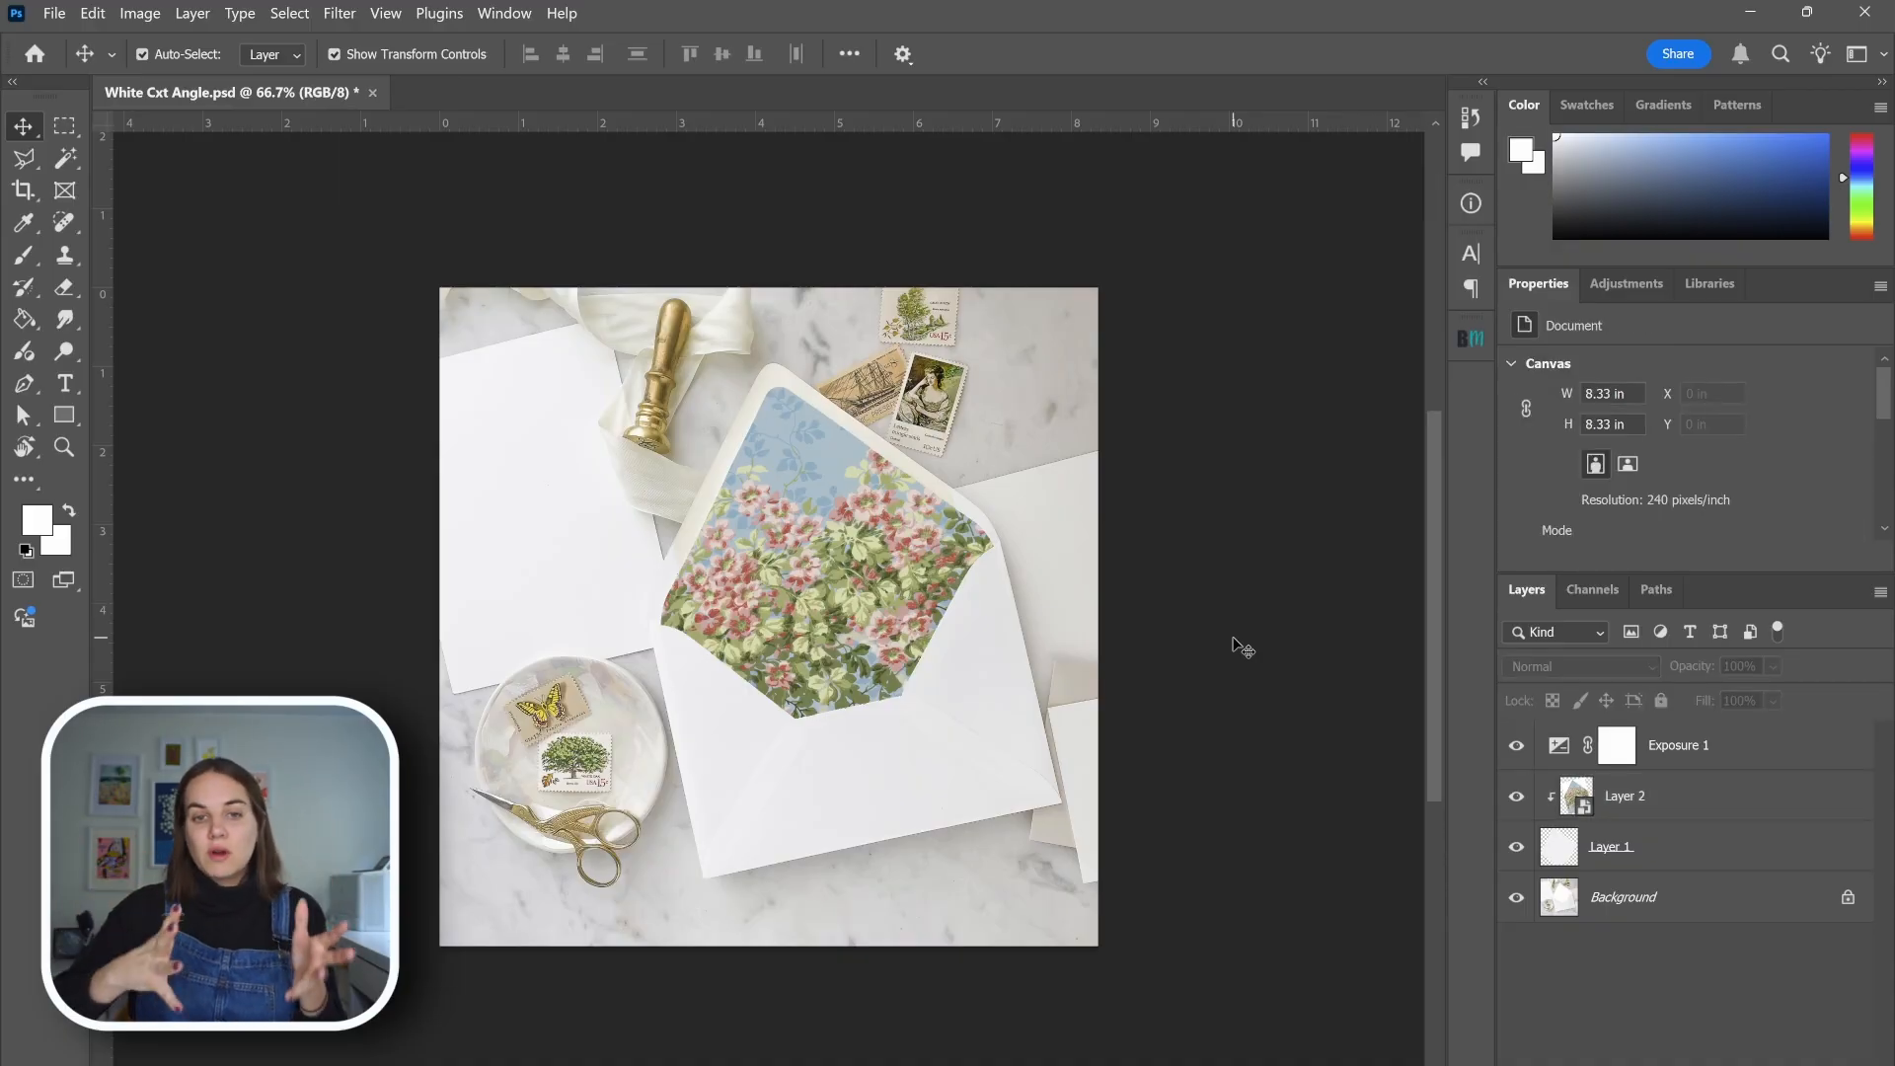
key(ctrl+s)
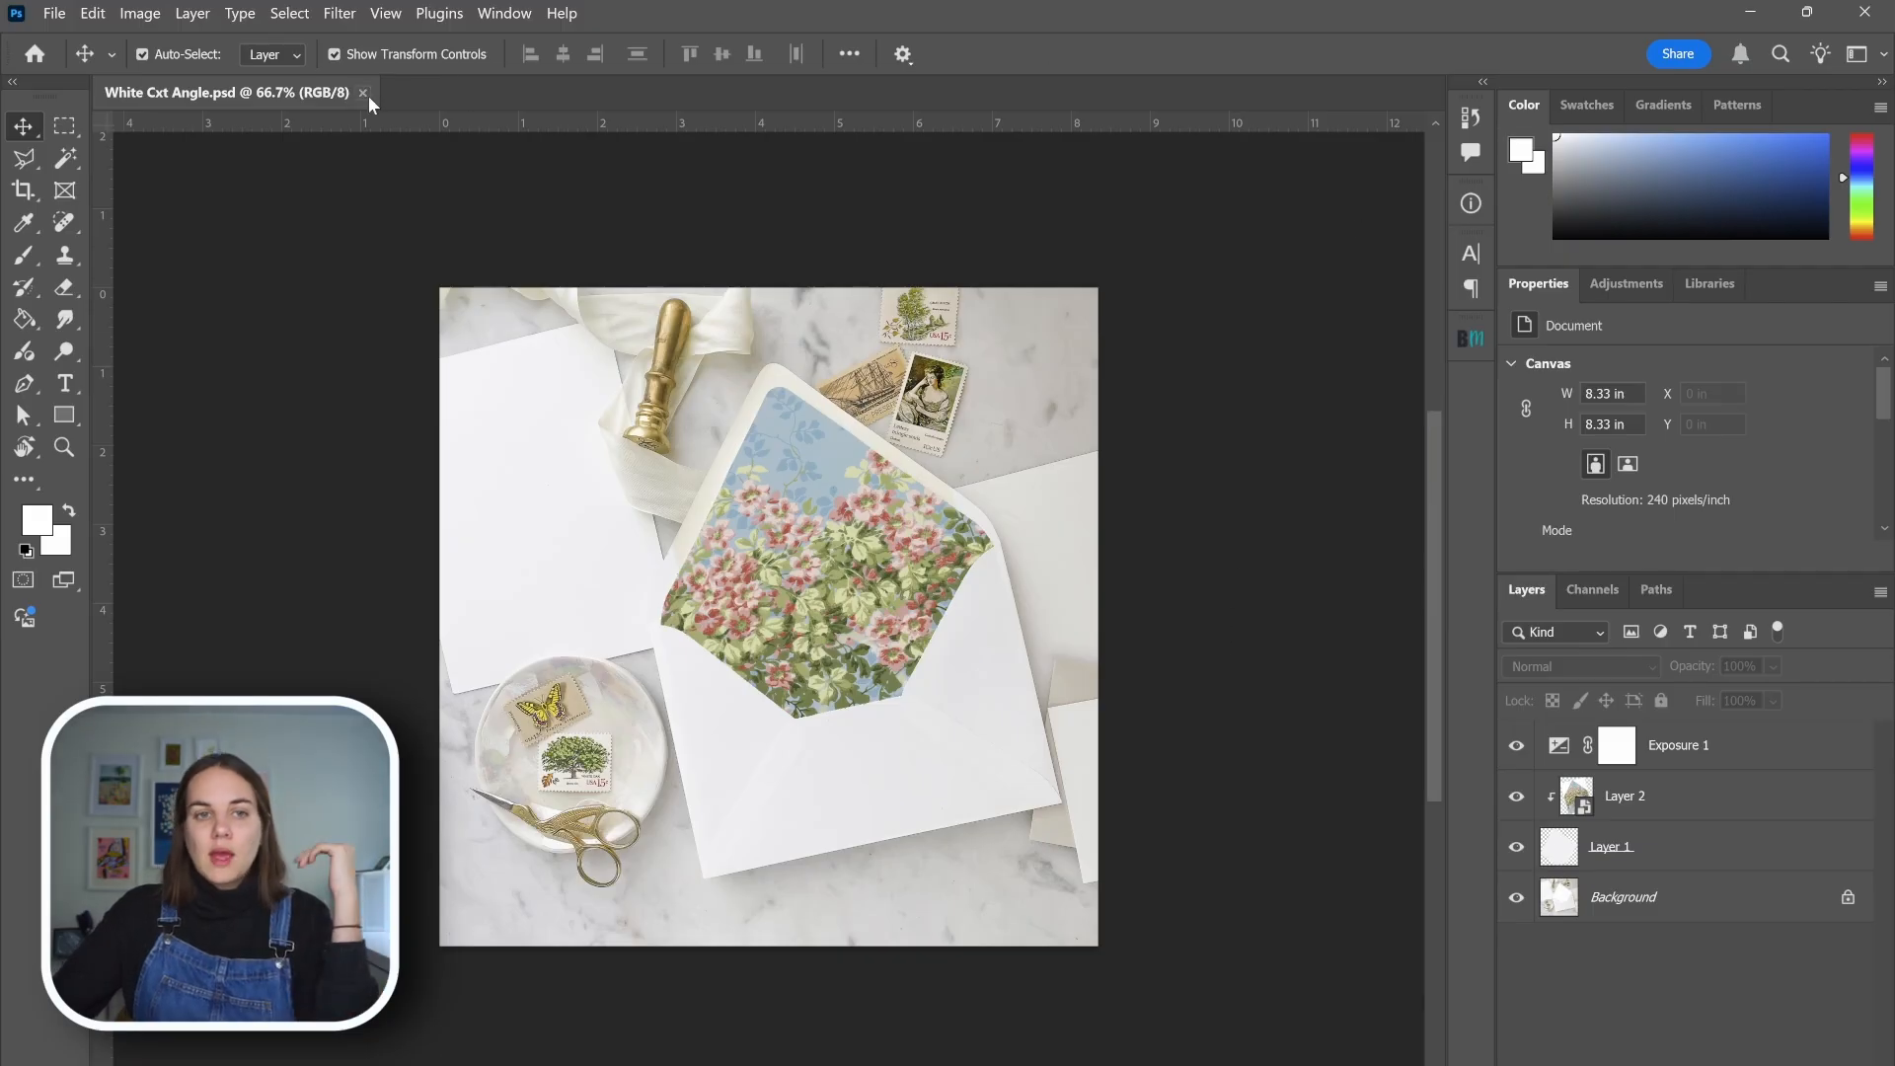
click(363, 92)
Switch to File Explorer and look through the Mockups folder, opening its Done subfolder
mouse_move(1007, 1064)
click(884, 993)
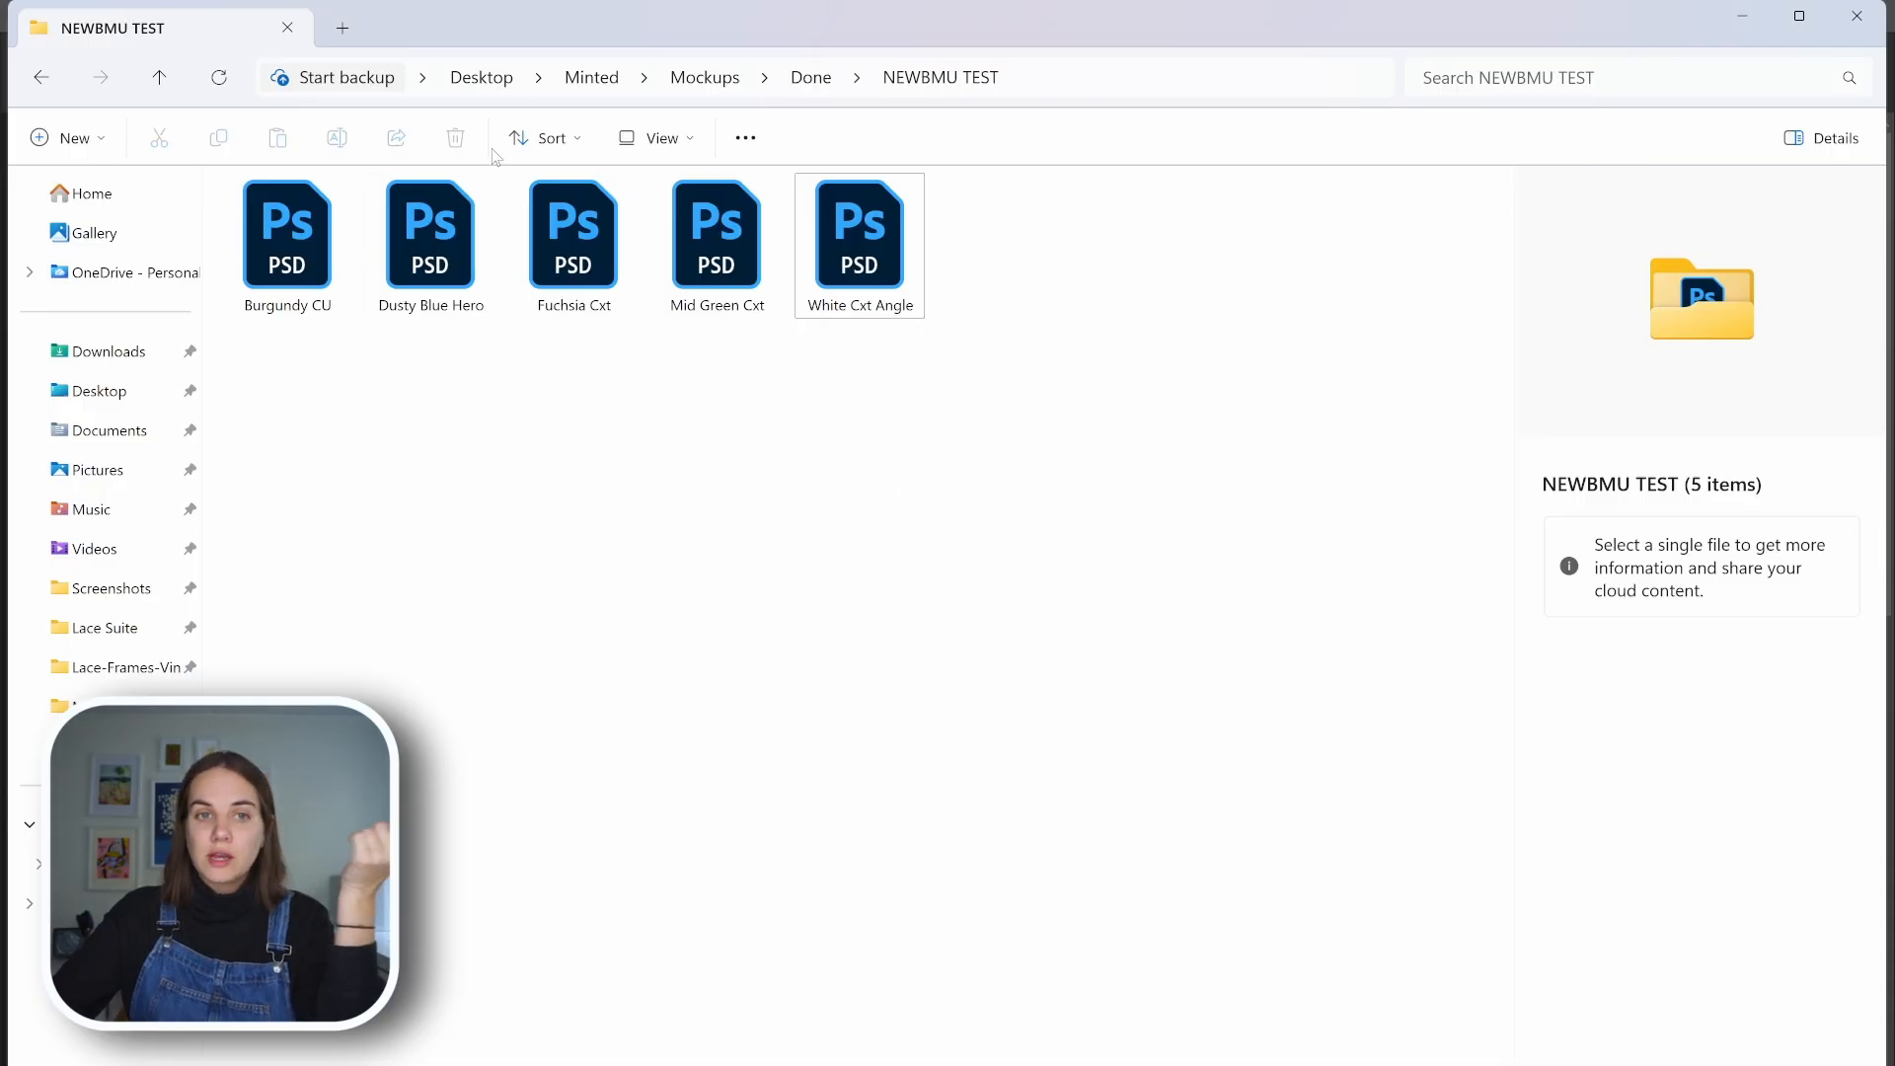
click(705, 77)
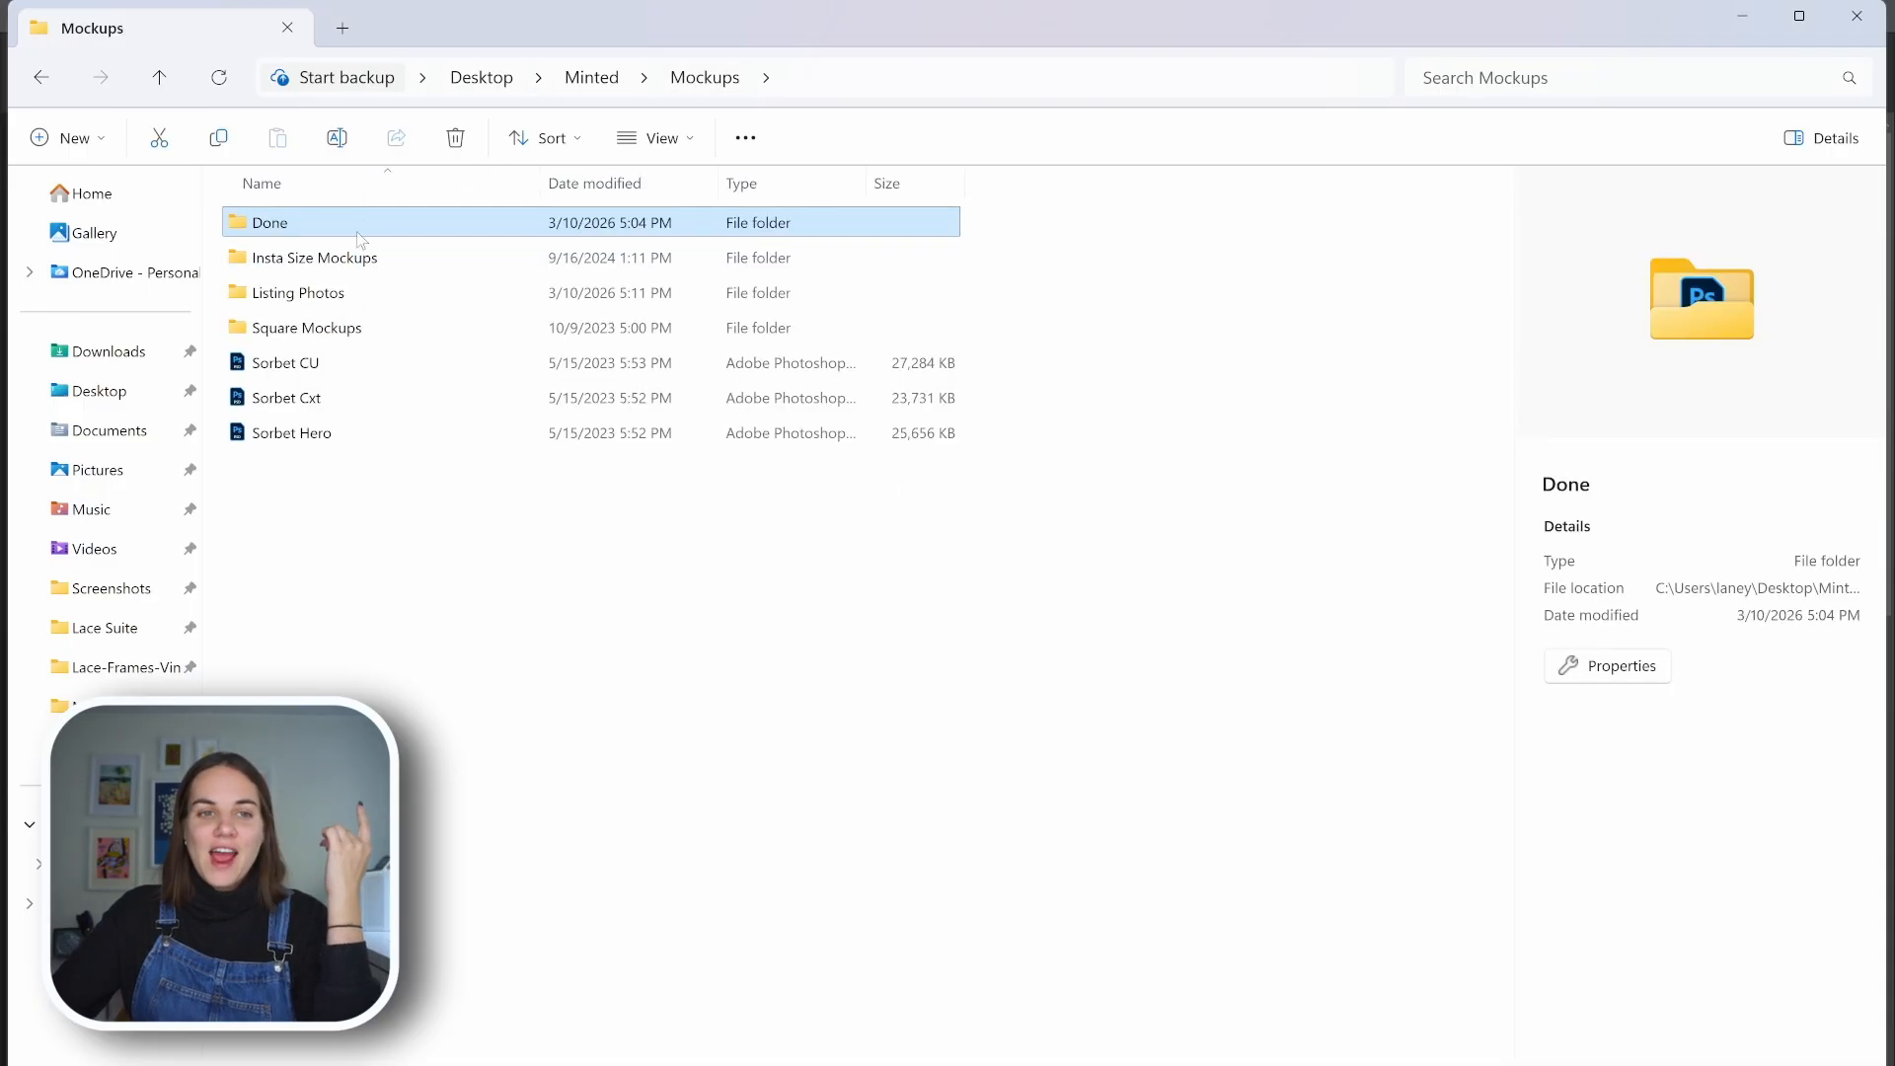
double_click(362, 224)
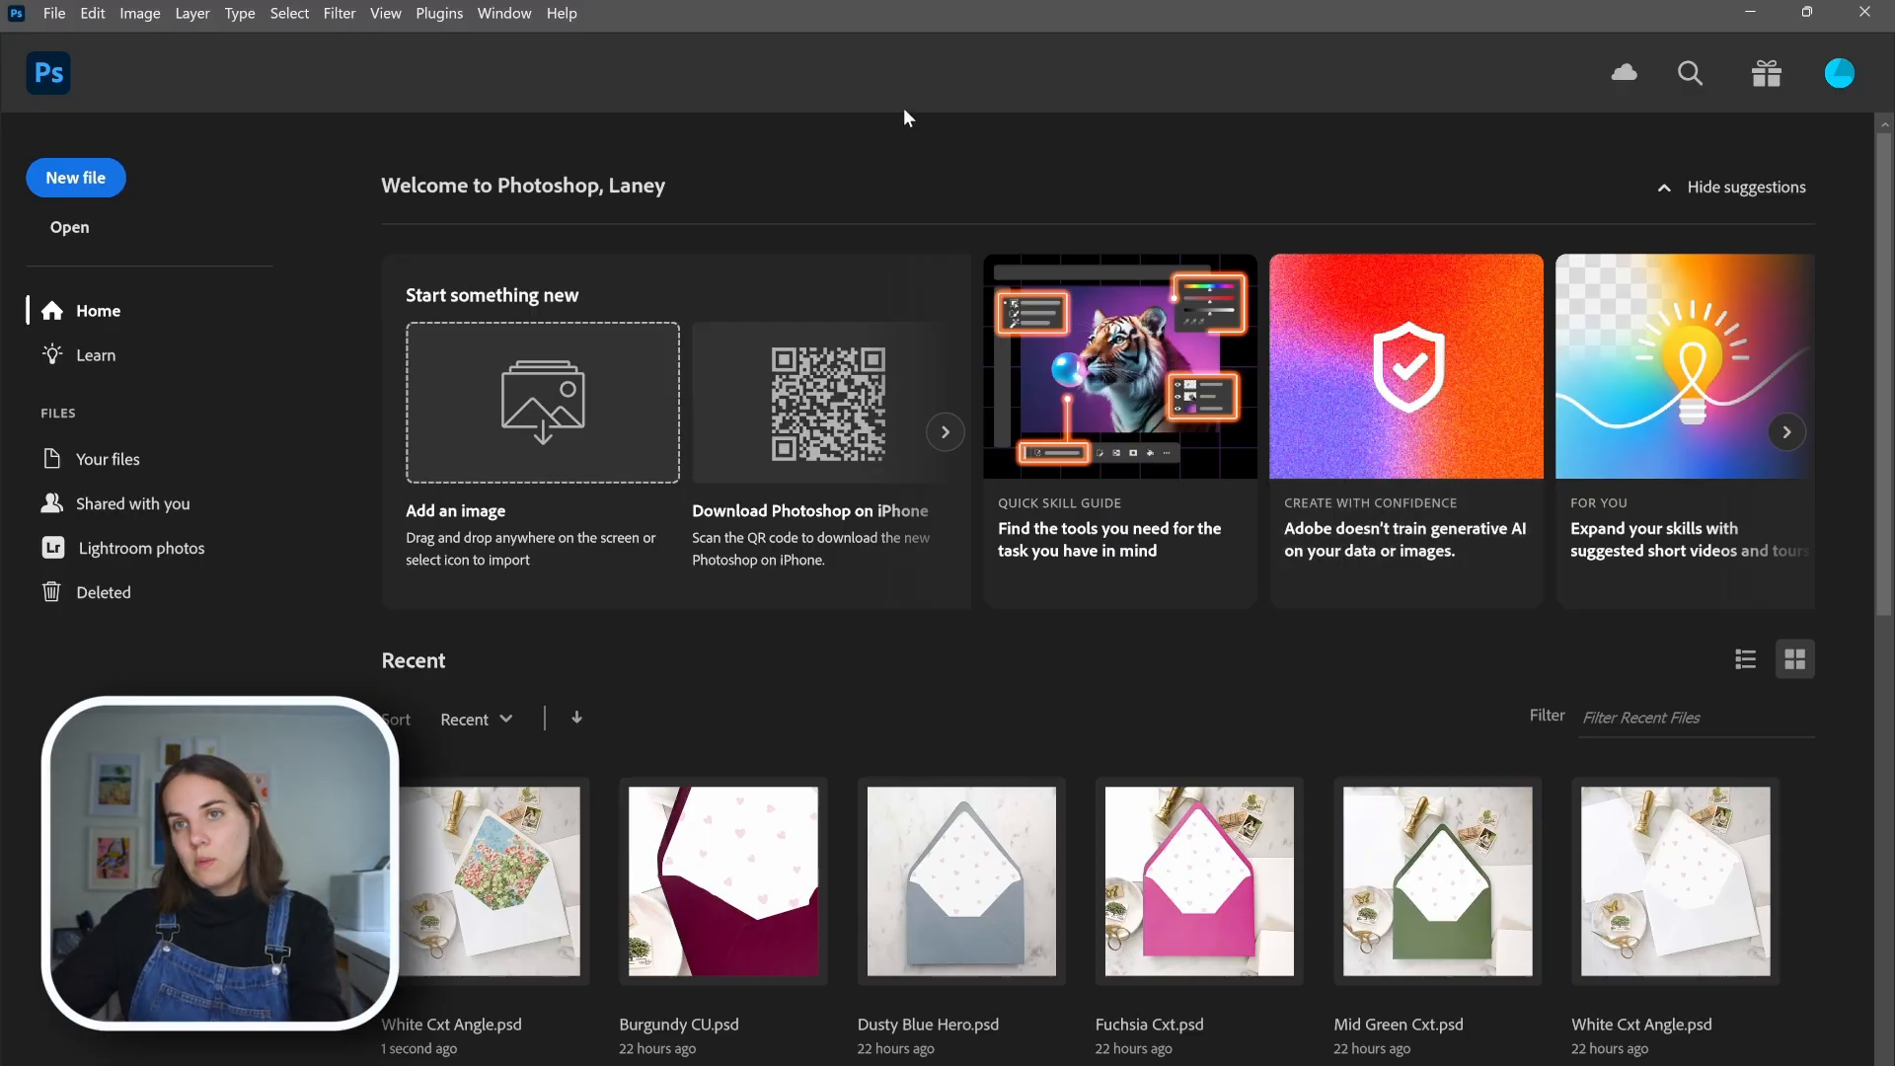
Open the Bulk Mockup plugin in Photoshop
click(419, 20)
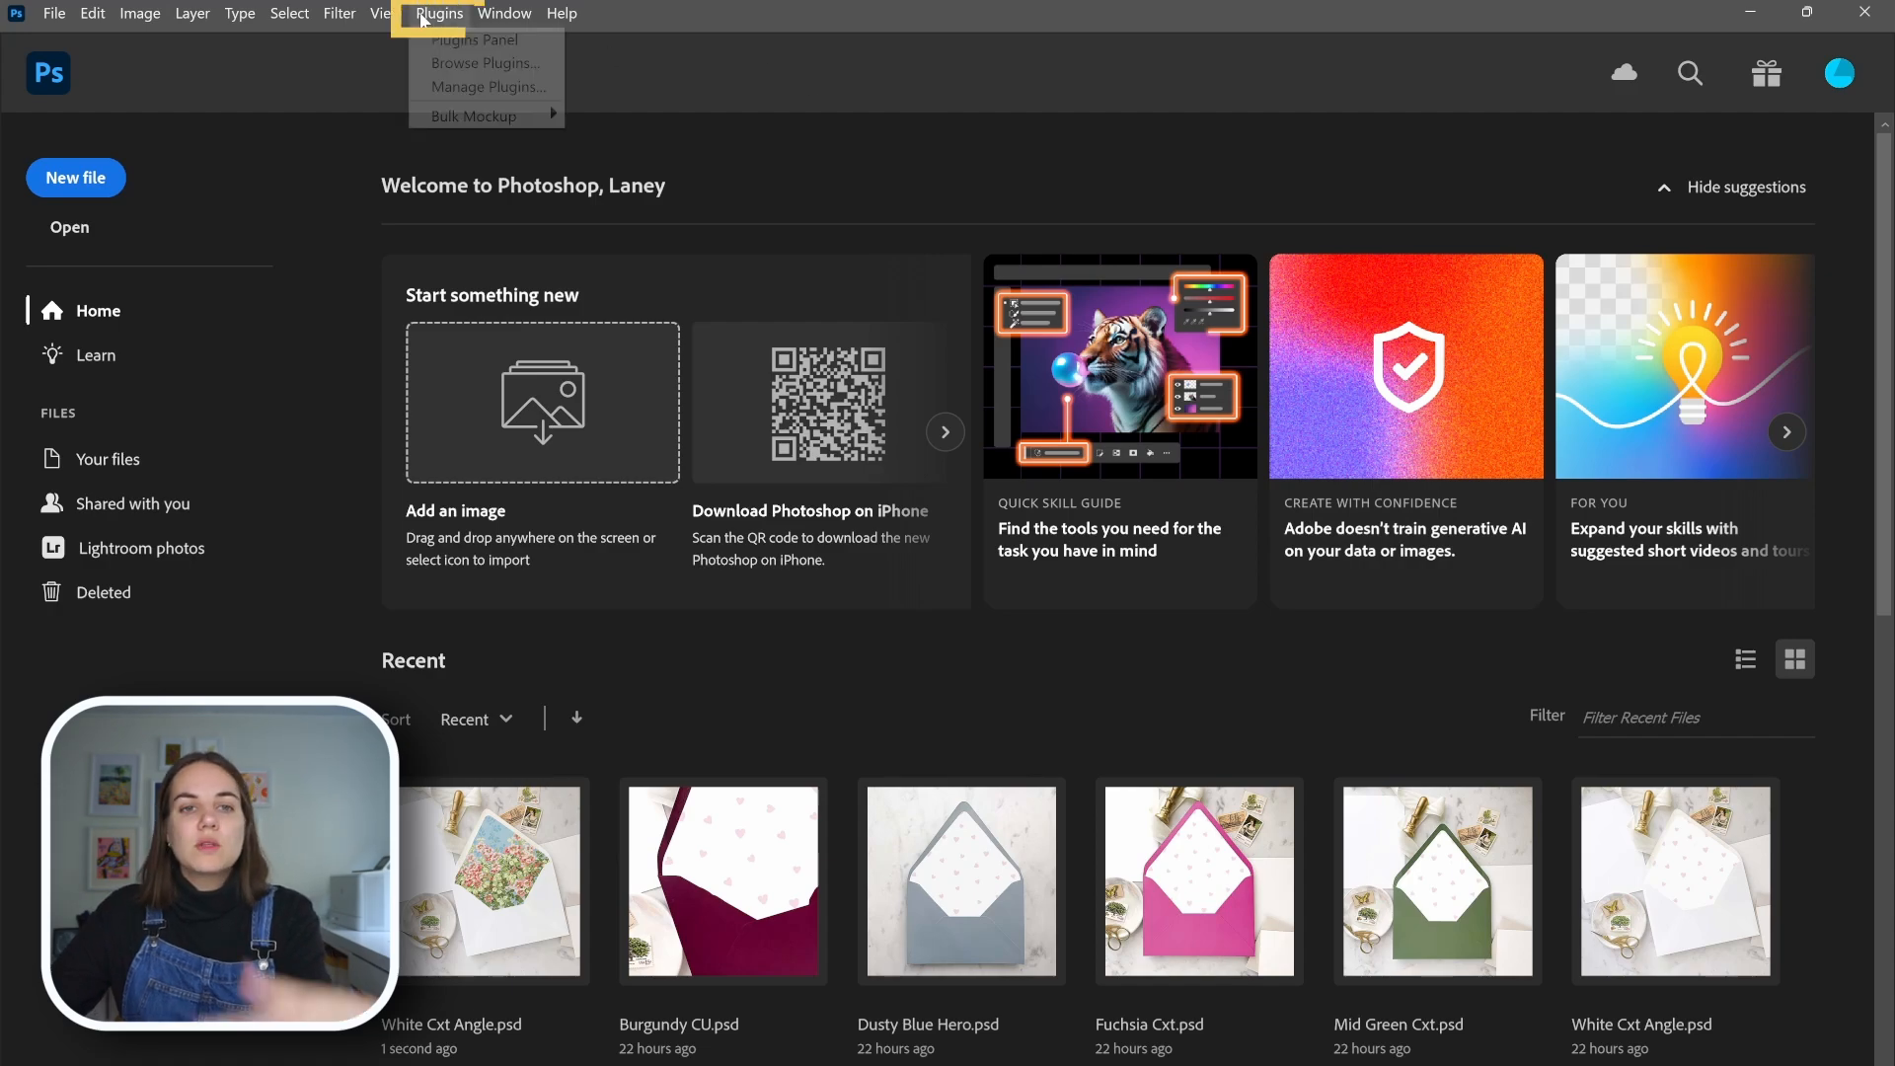
mouse_move(465, 115)
click(656, 126)
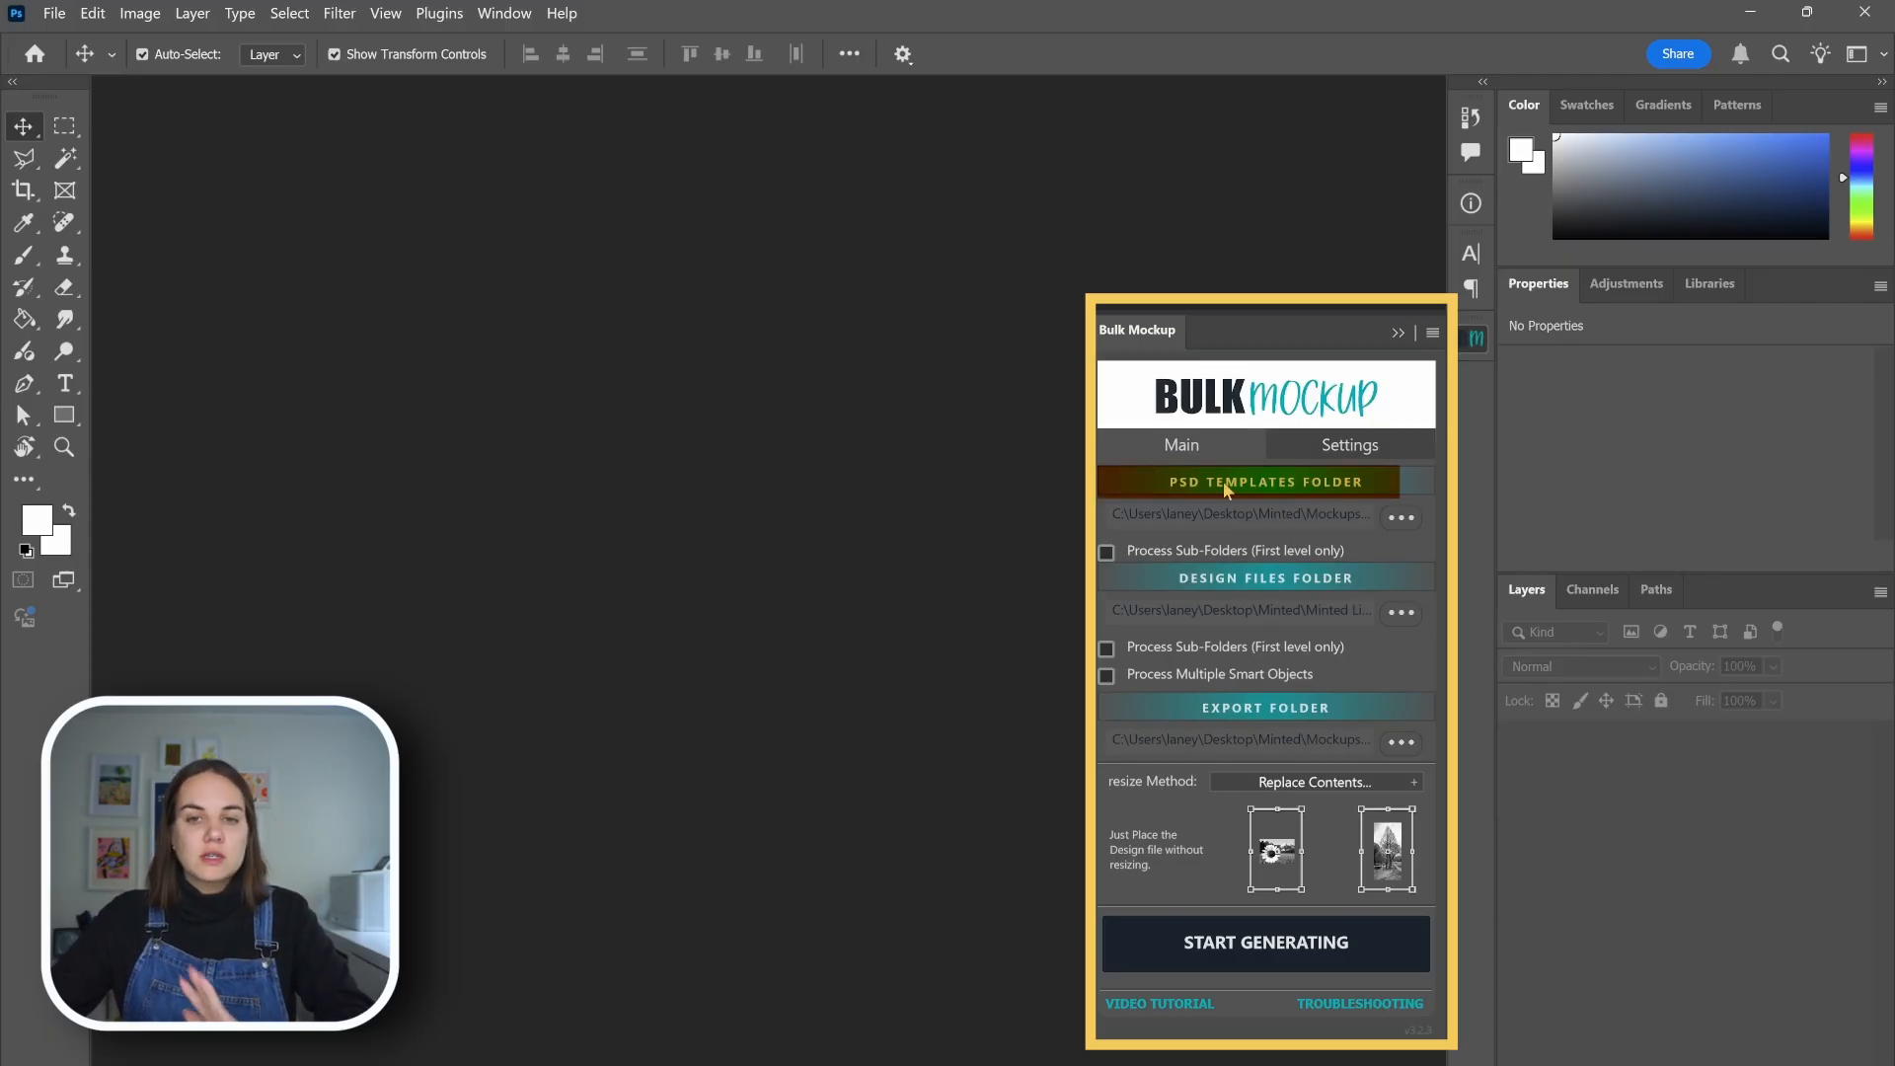
Examine the PSD templates in the NEWBMU TEST folder in File Explorer and return to Photoshop
mouse_move(1006, 1064)
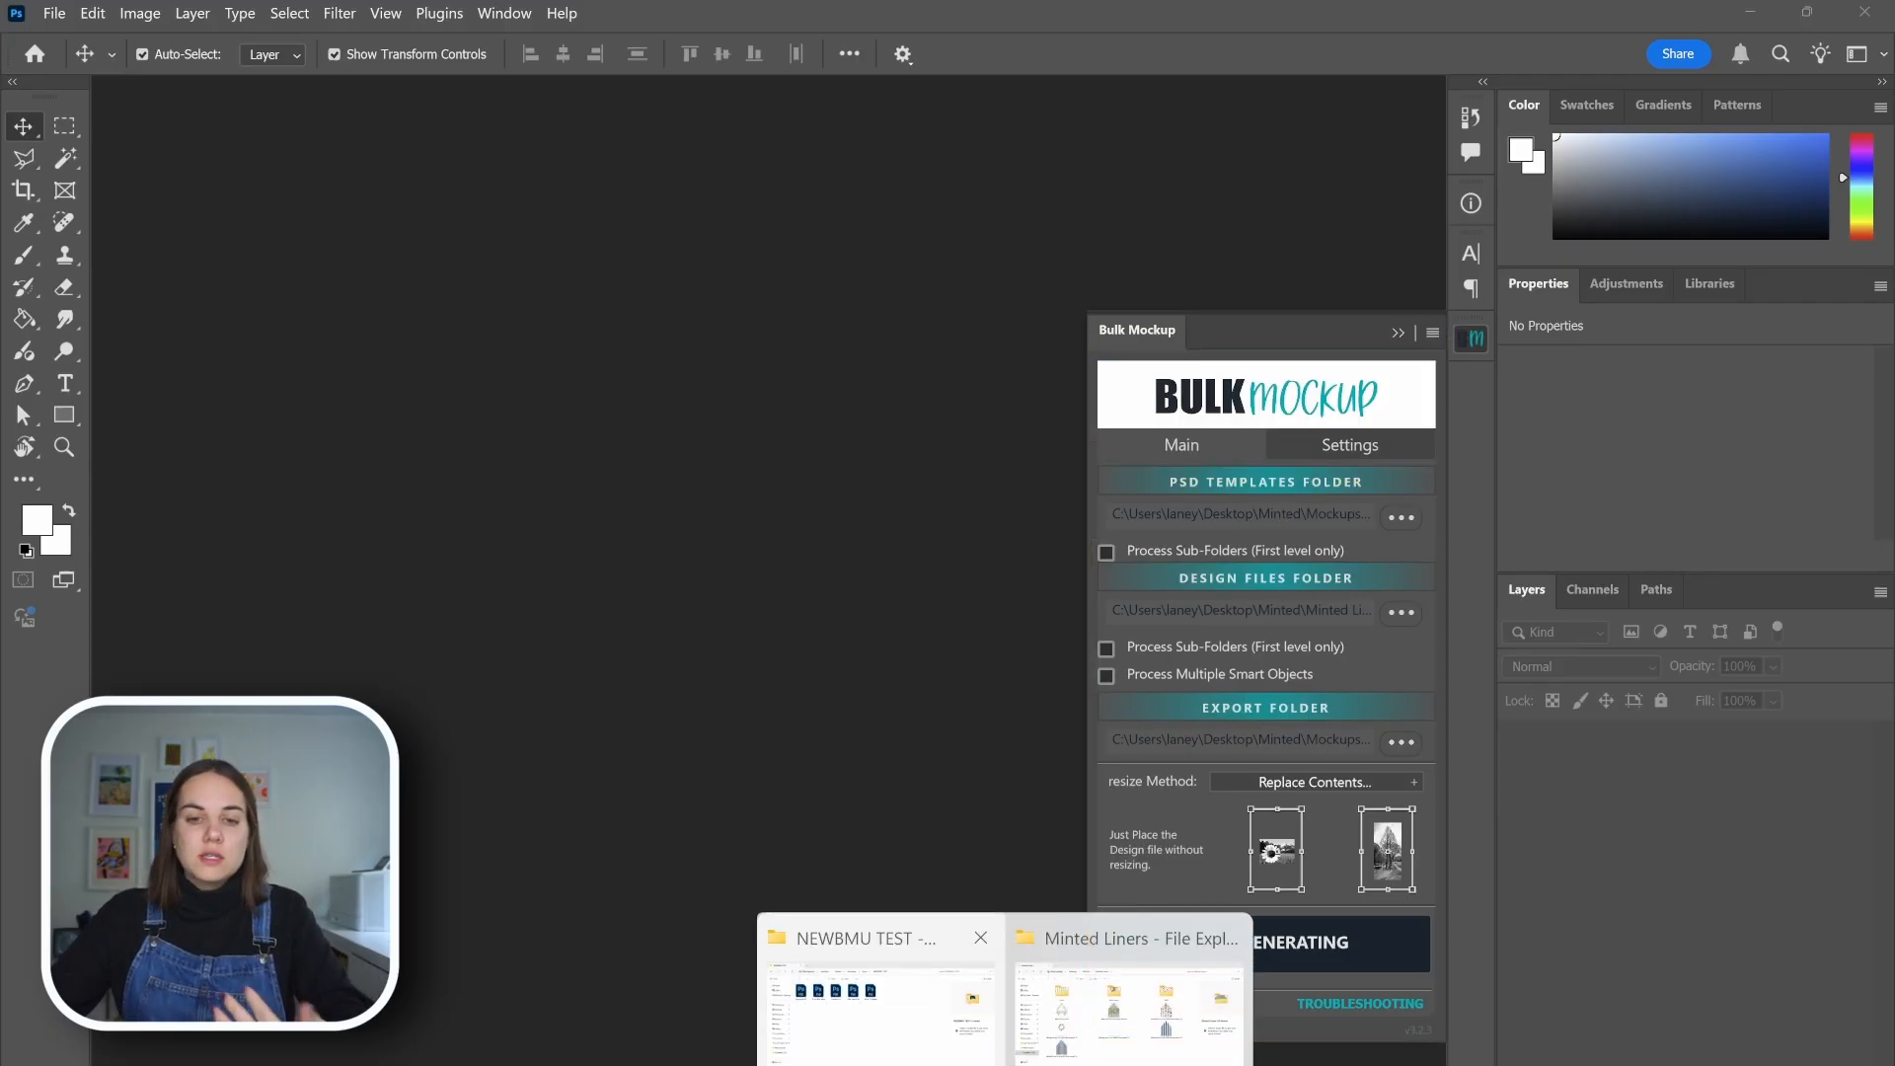
click(883, 991)
drag(961, 340, 195, 213)
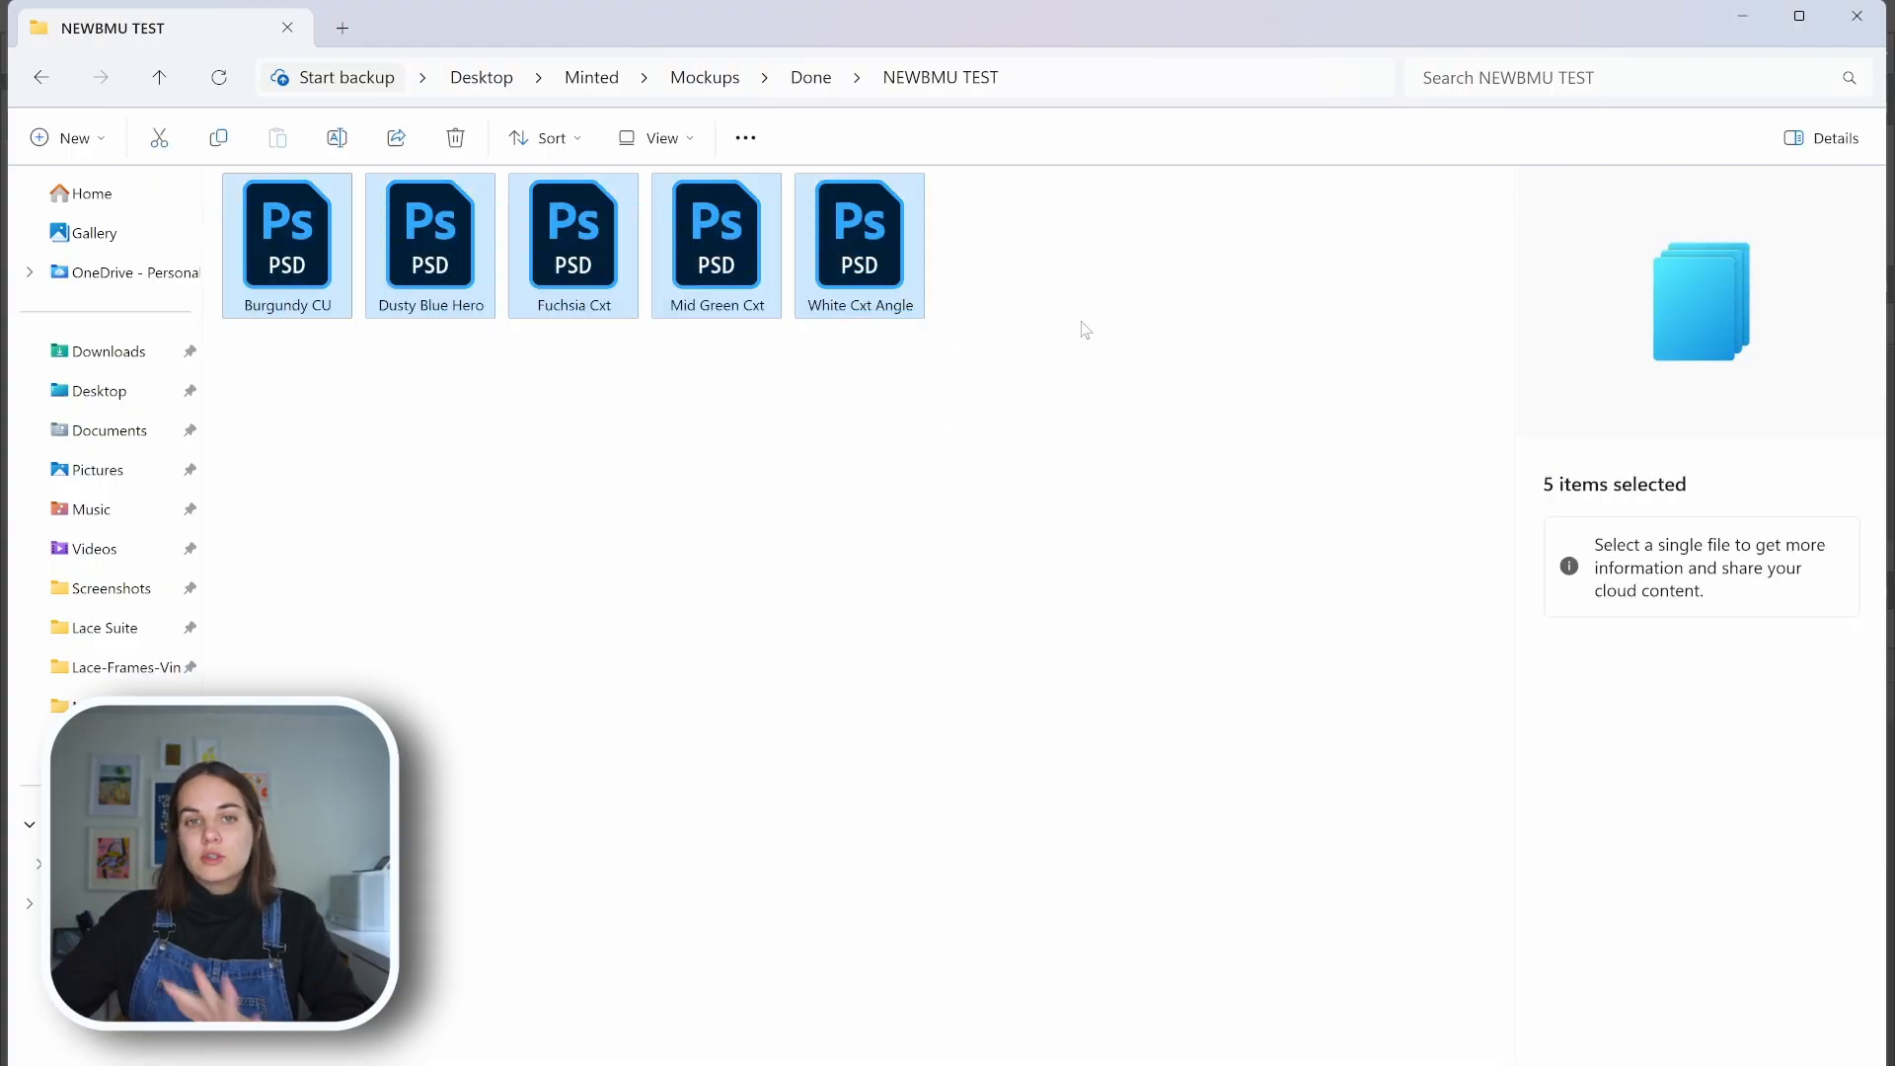
click(1086, 368)
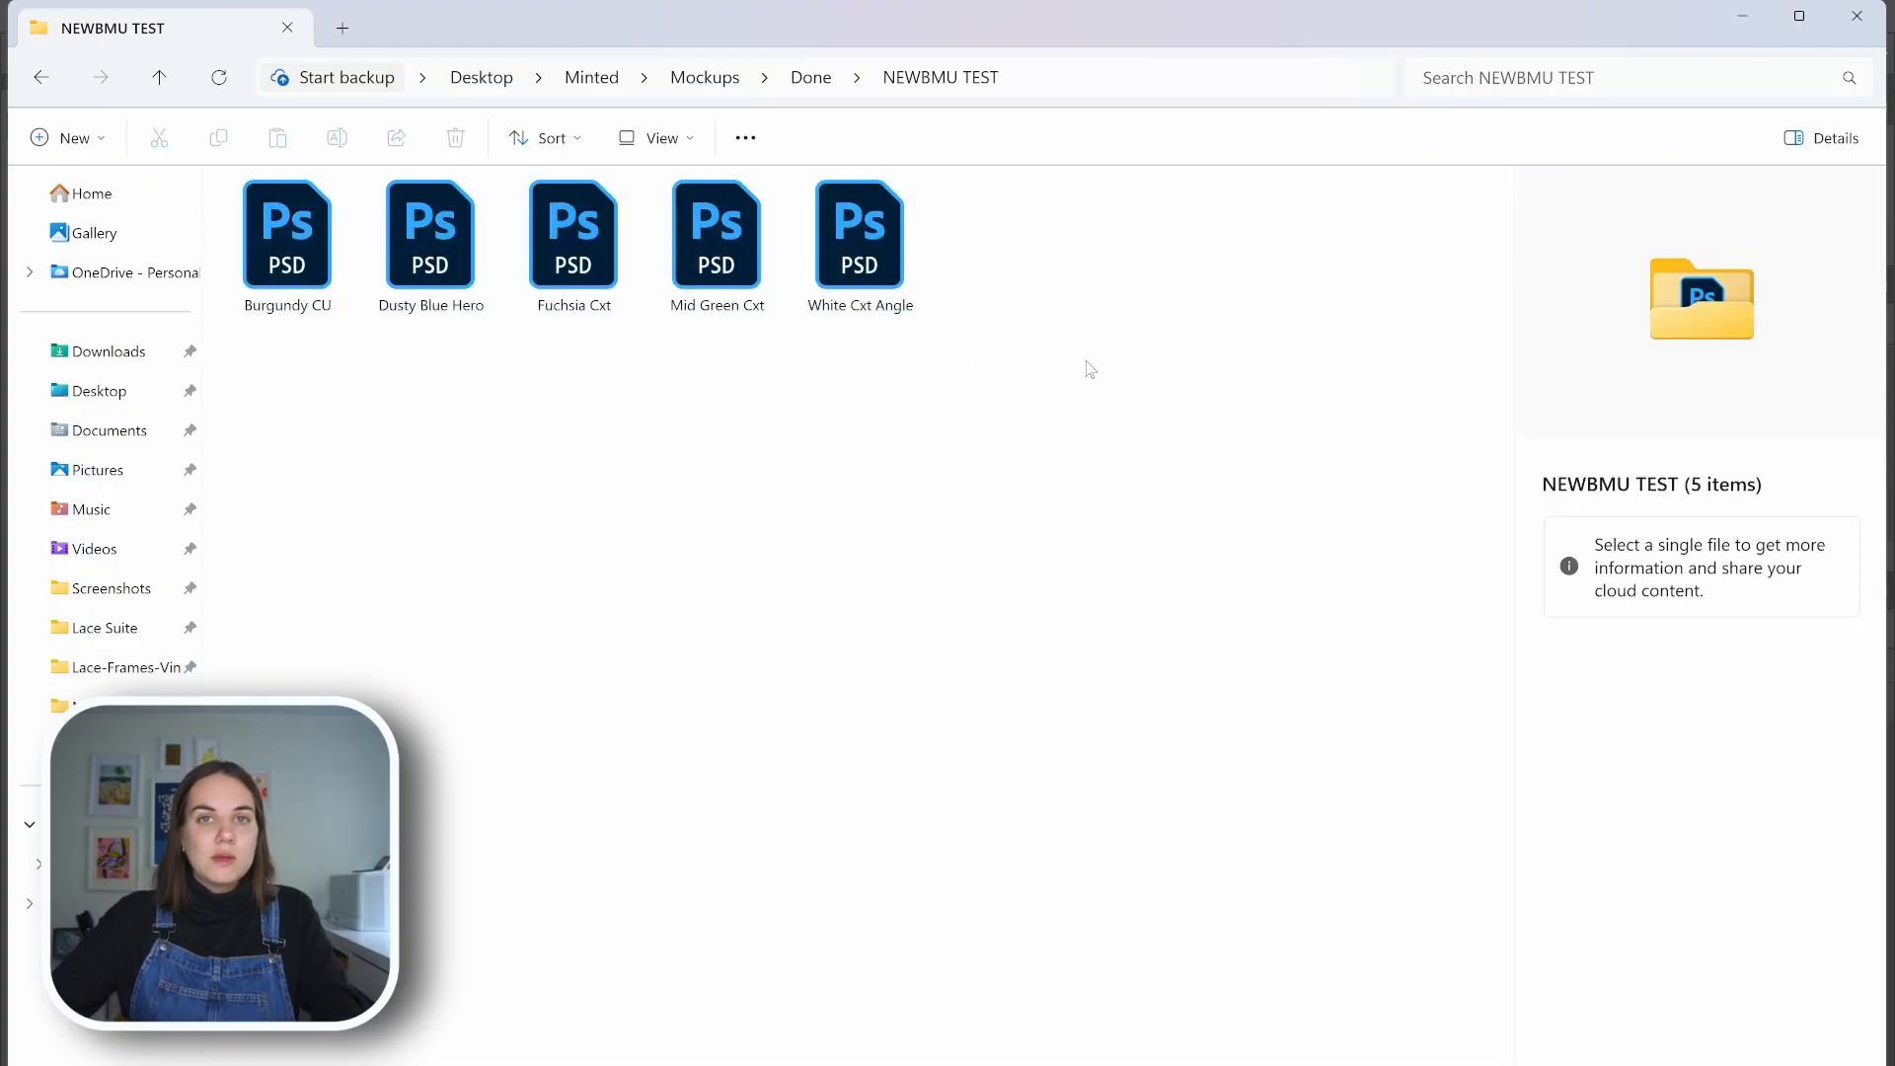
click(1754, 17)
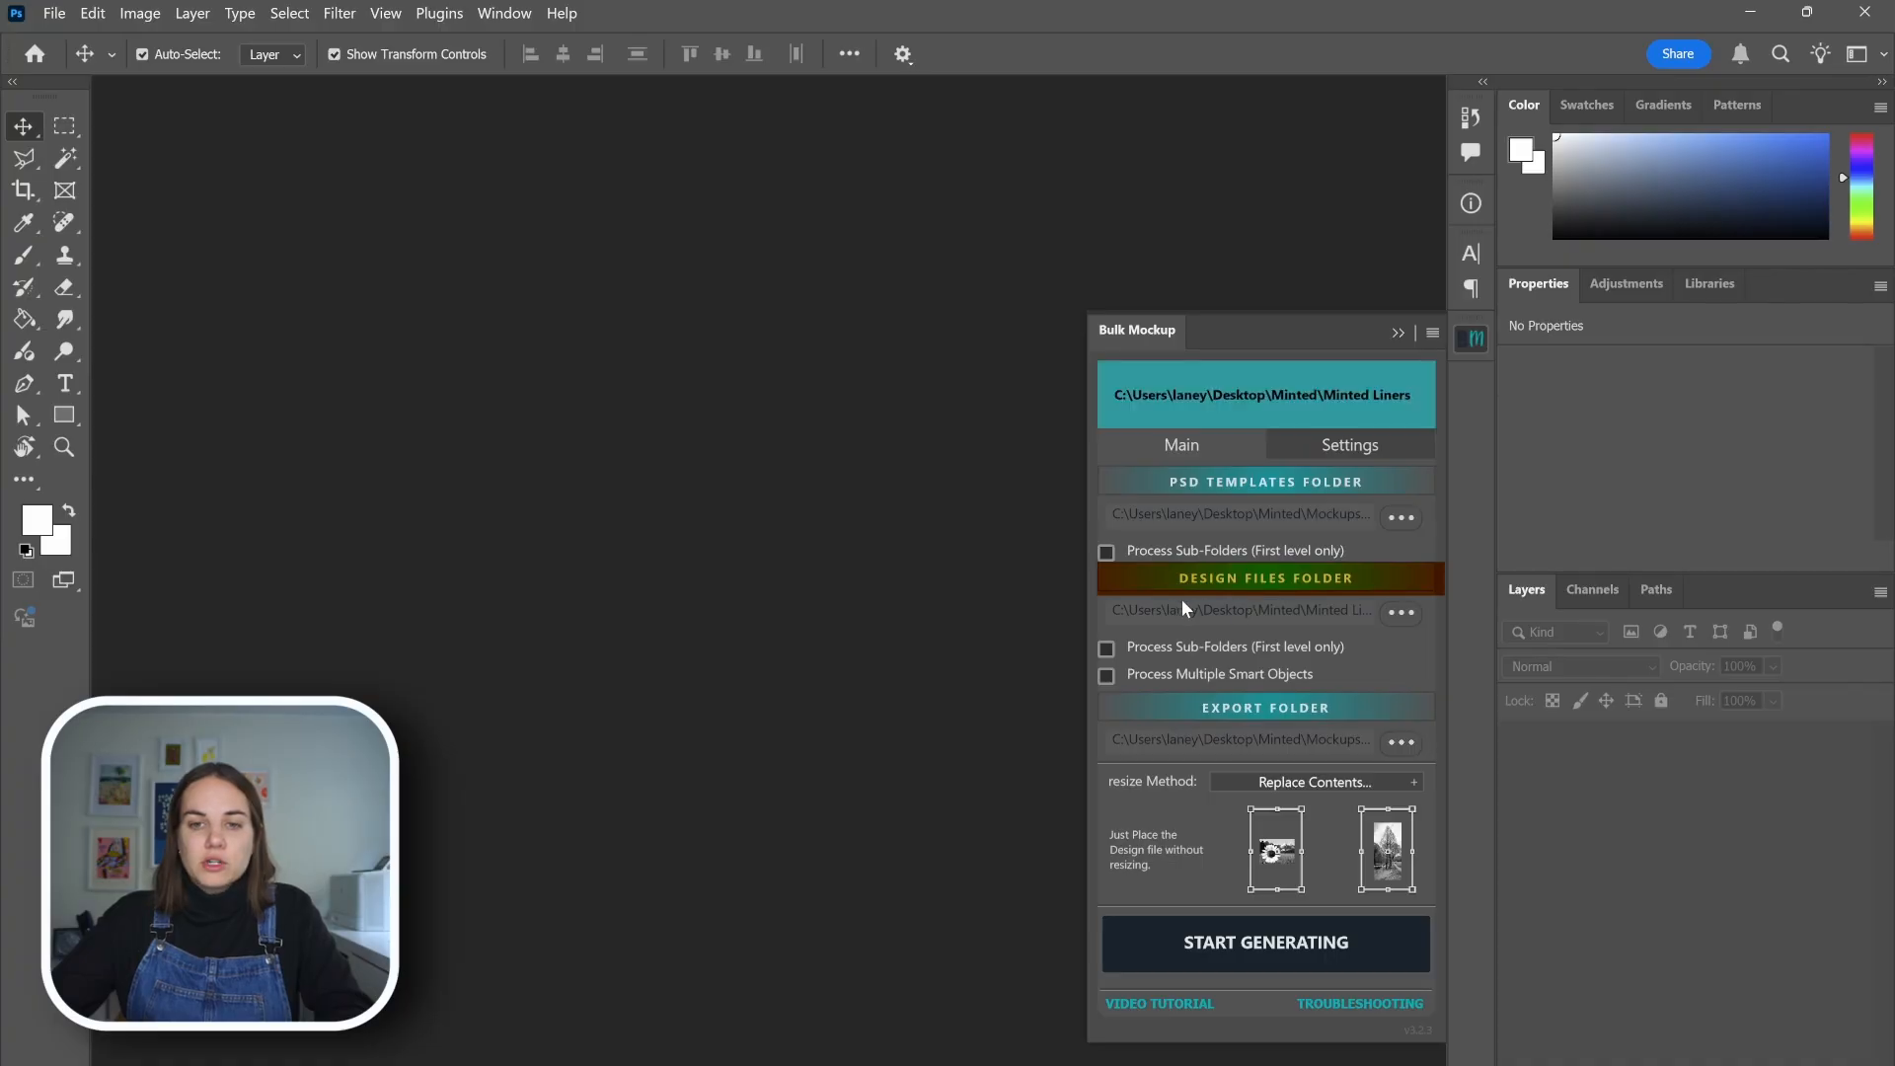
Examine the liner design files and the WAIT, Photo Liners and Done subfolders in the Minted Liners folder, and return to Photoshop
mouse_move(1016, 1061)
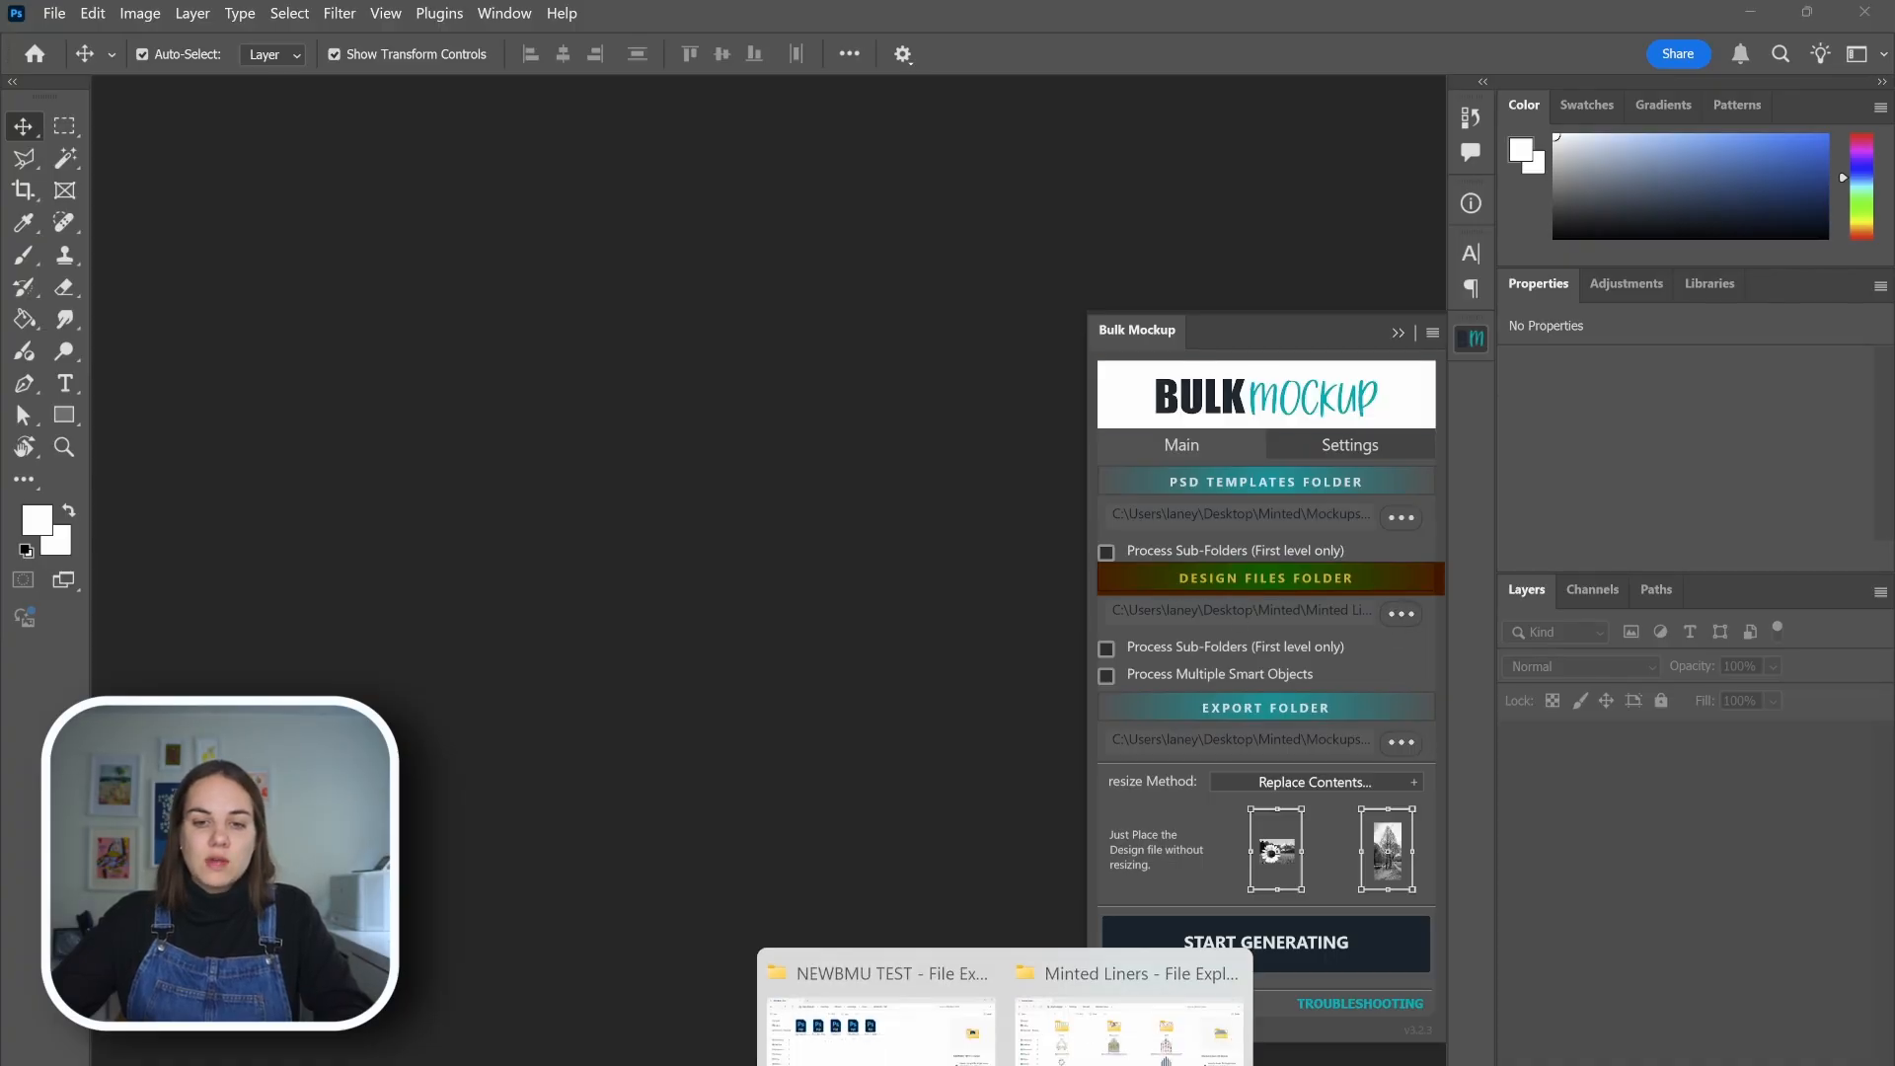
click(1165, 1012)
click(416, 385)
click(690, 387)
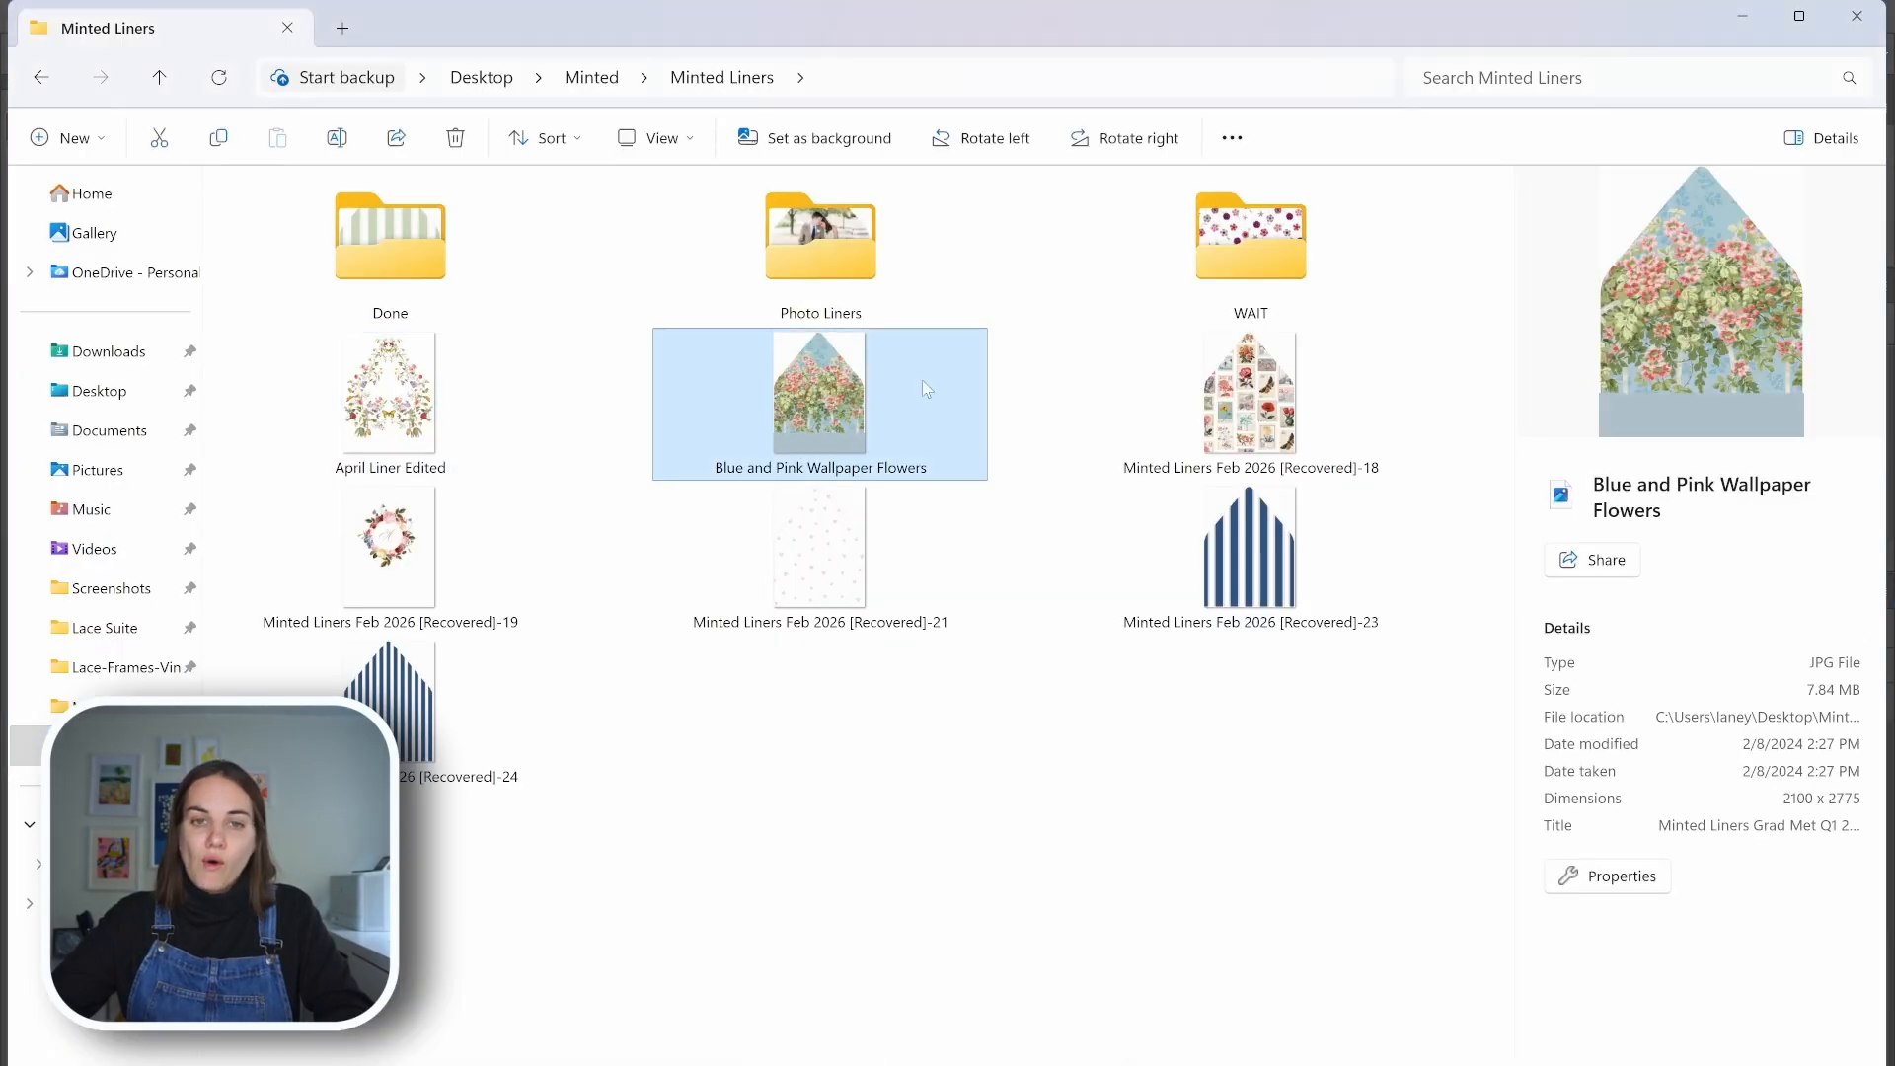
click(1115, 395)
click(1283, 606)
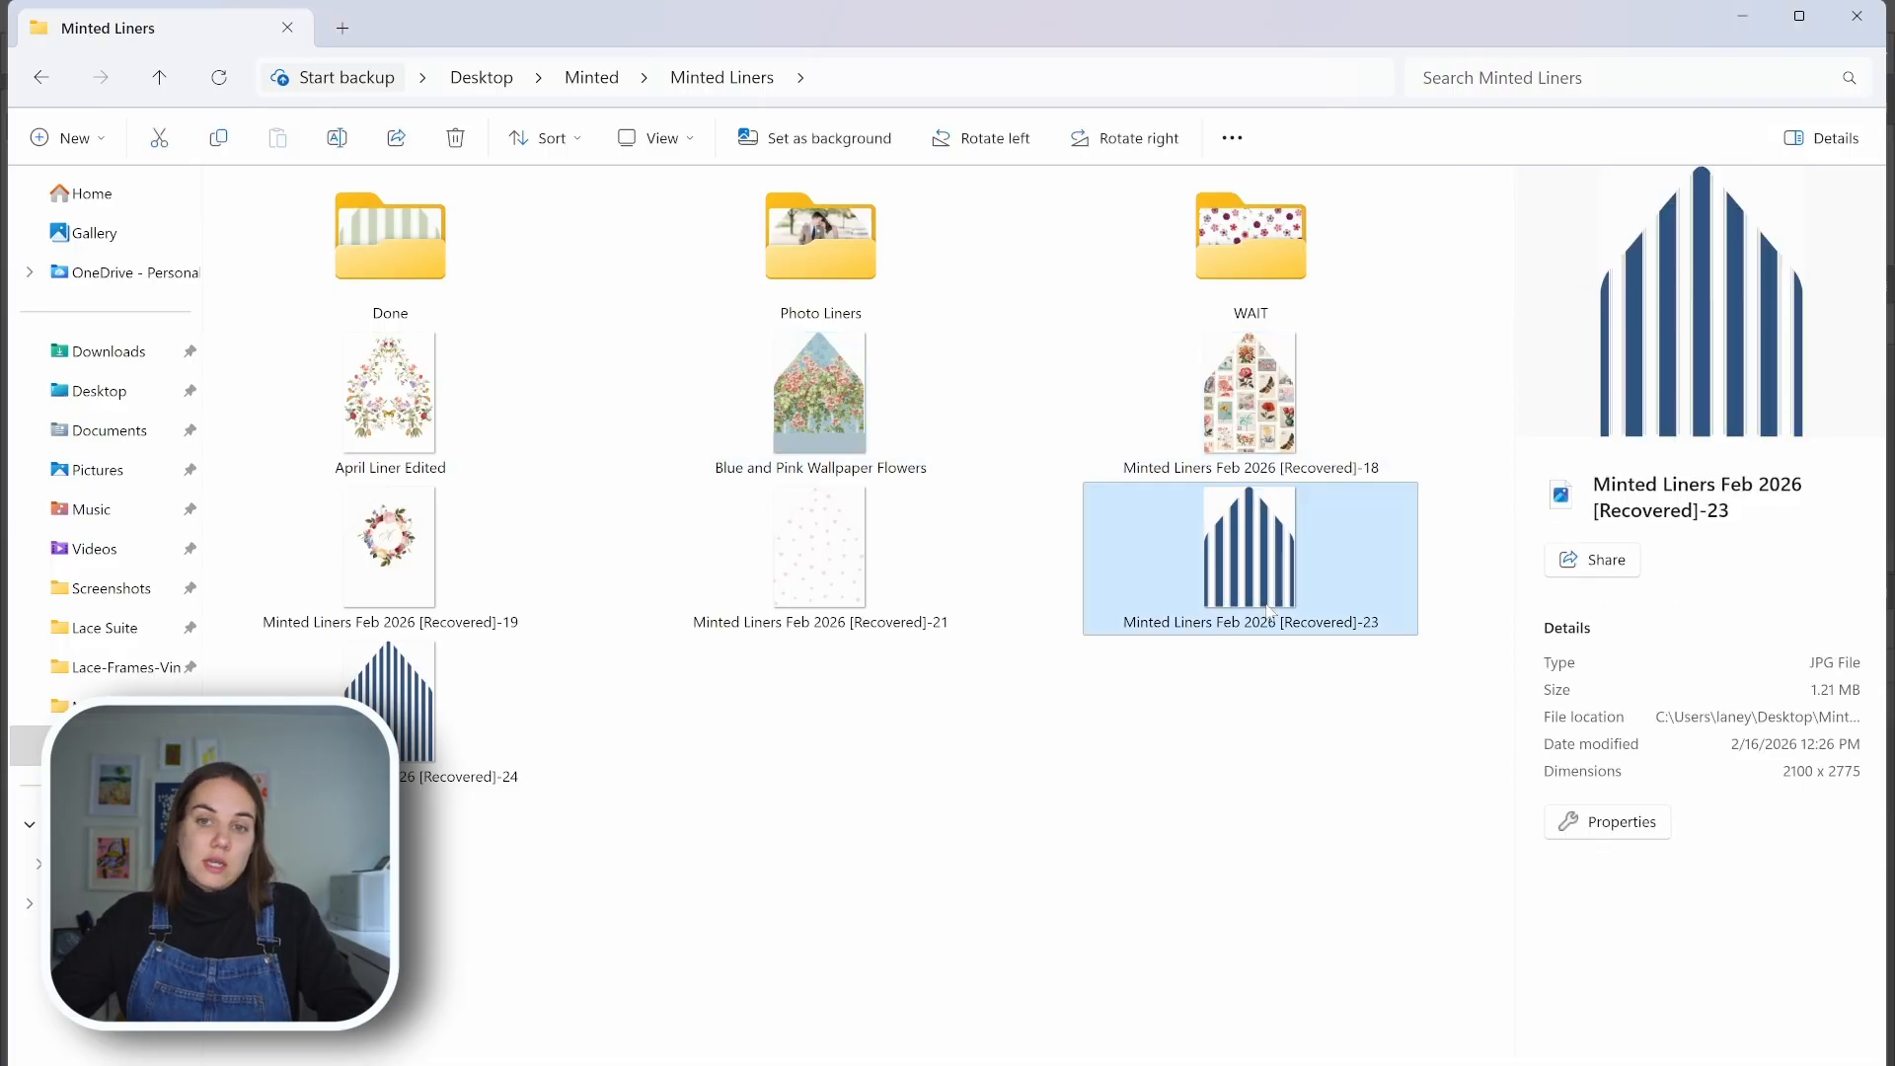
click(1296, 231)
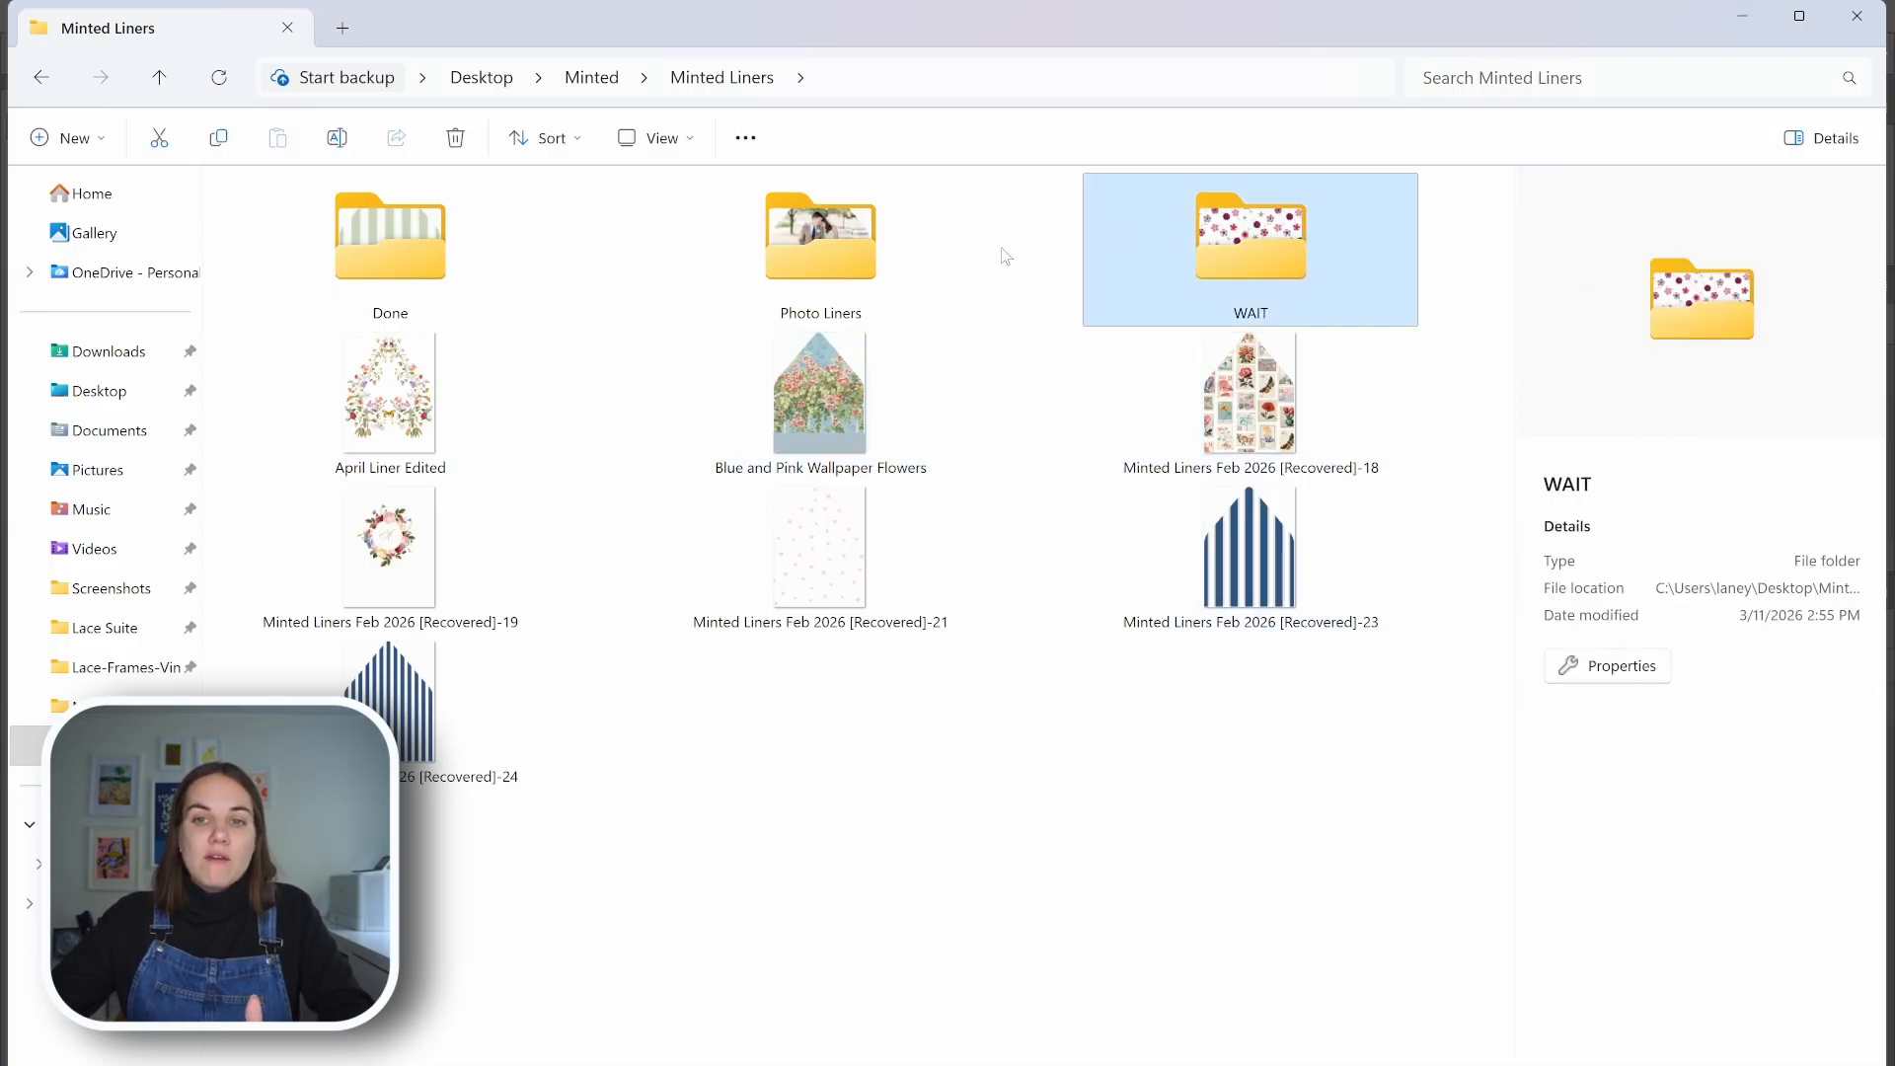
click(887, 251)
click(416, 234)
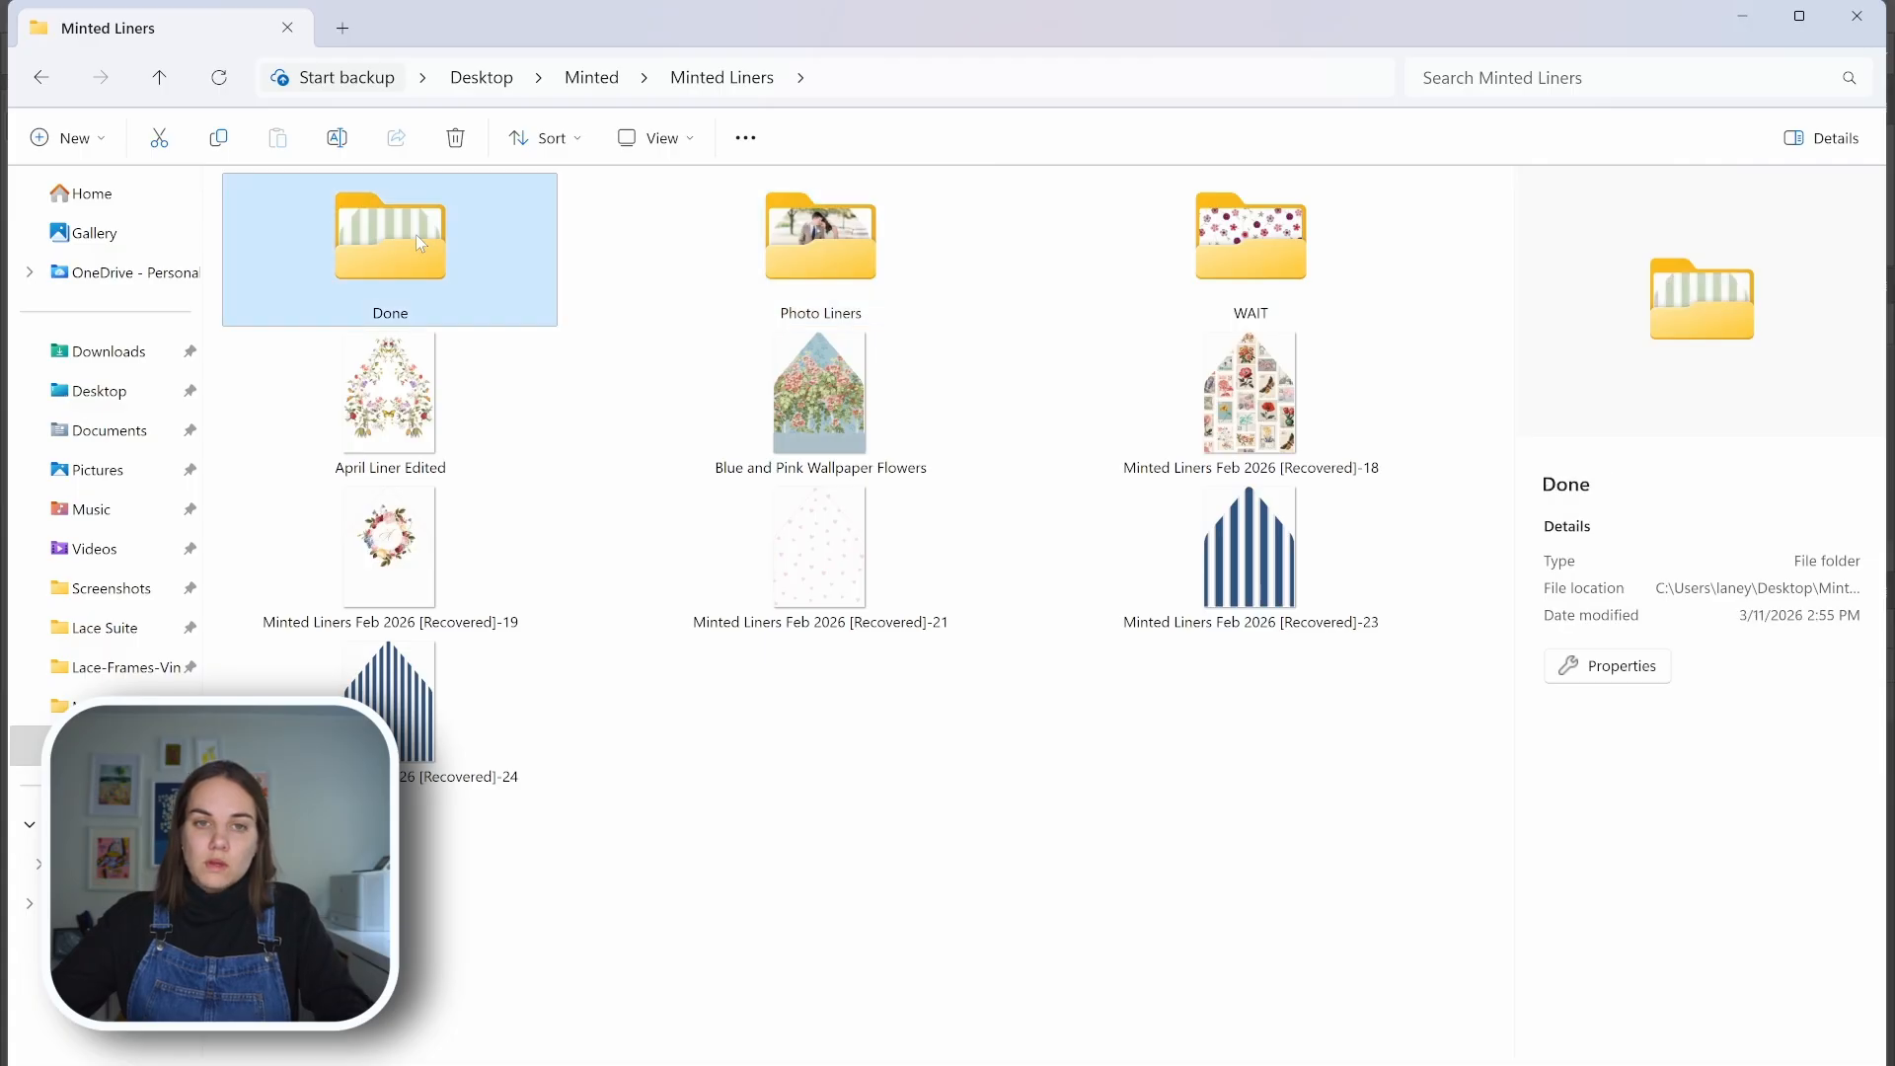
click(1738, 15)
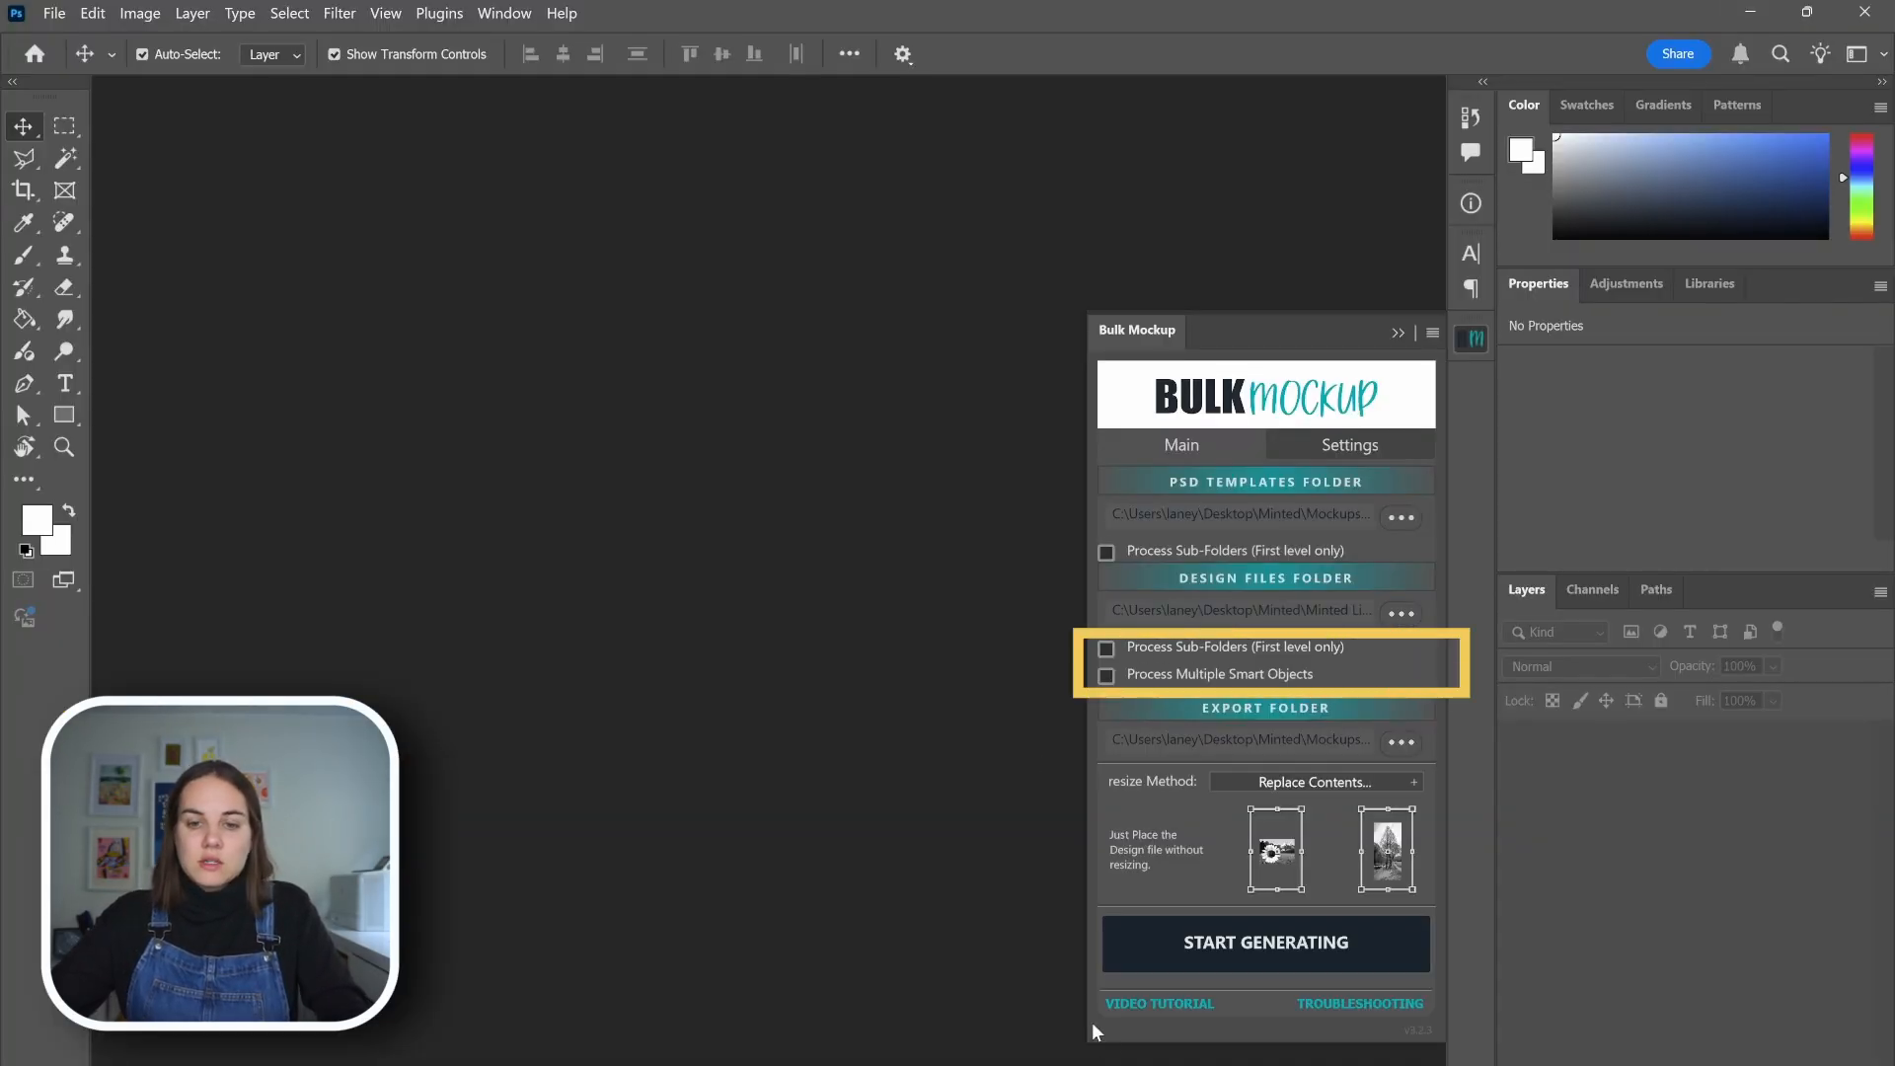
mouse_move(1085, 1056)
click(1105, 987)
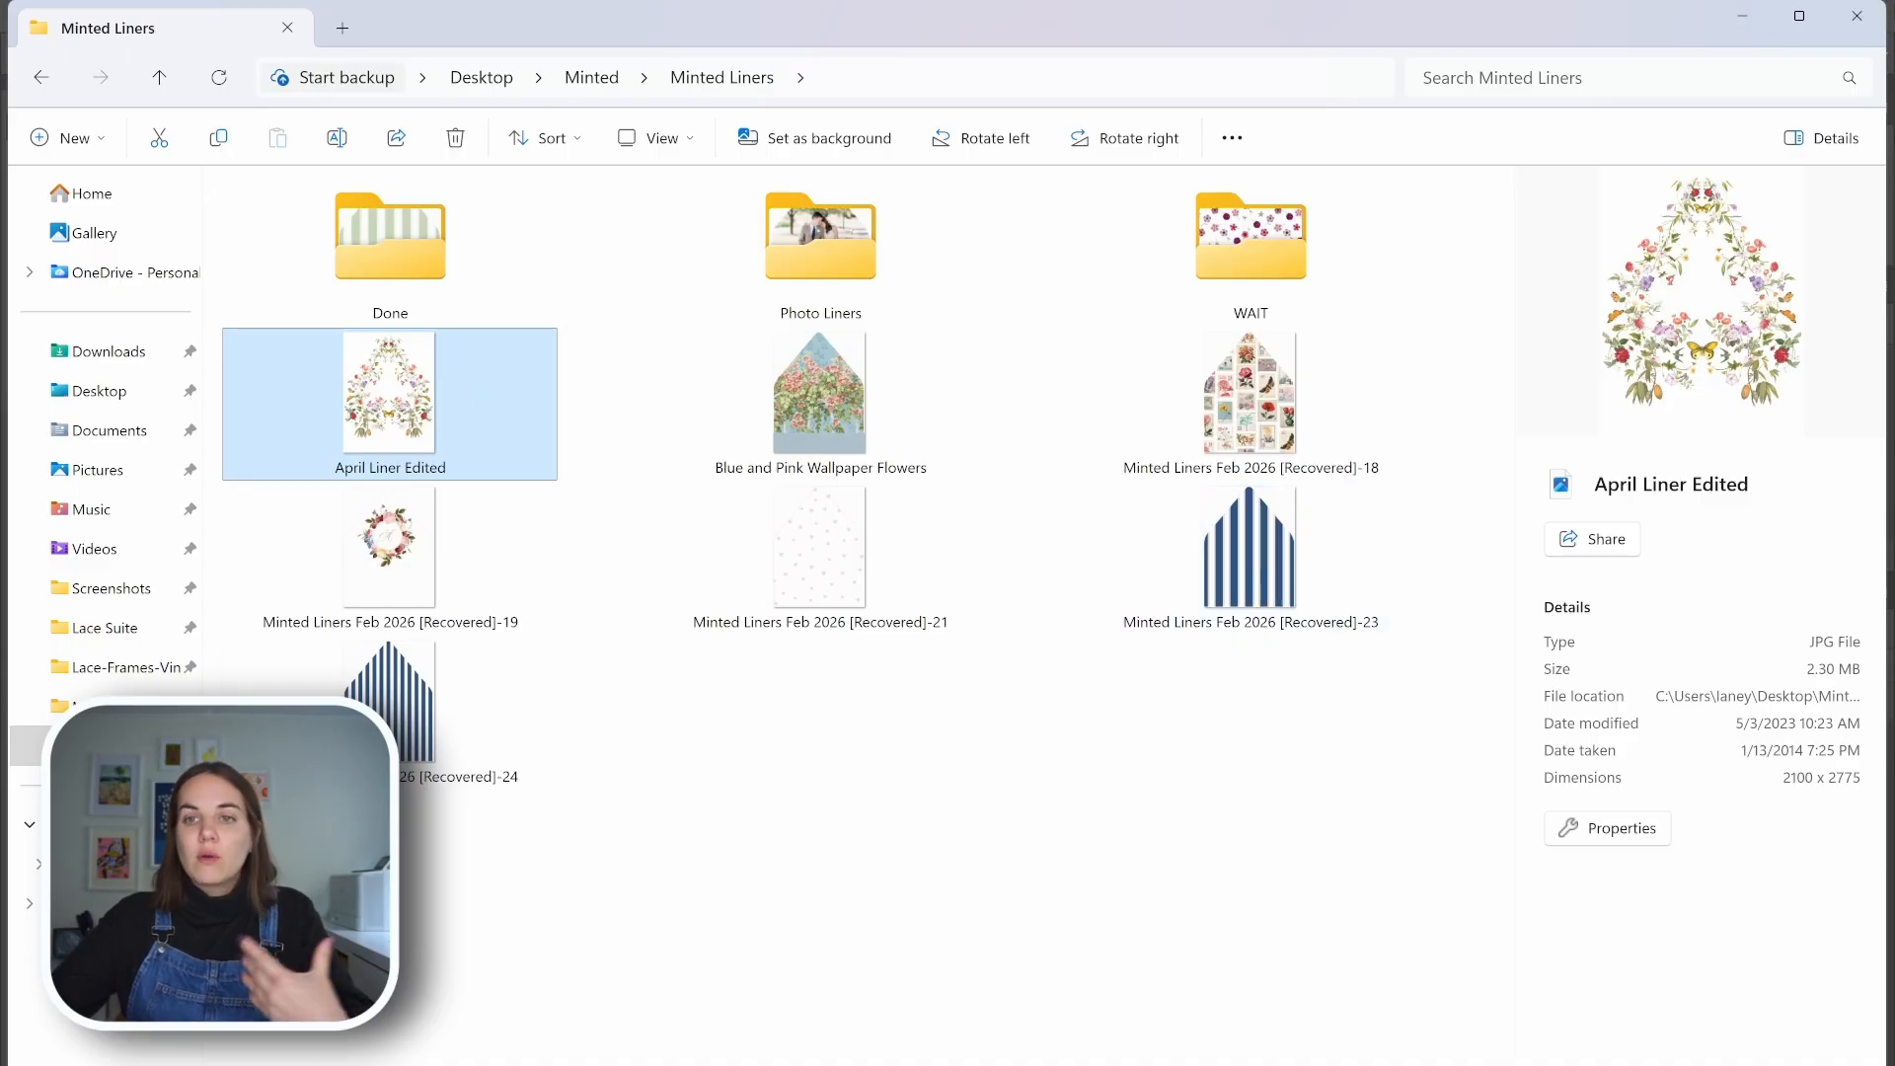
click(1742, 16)
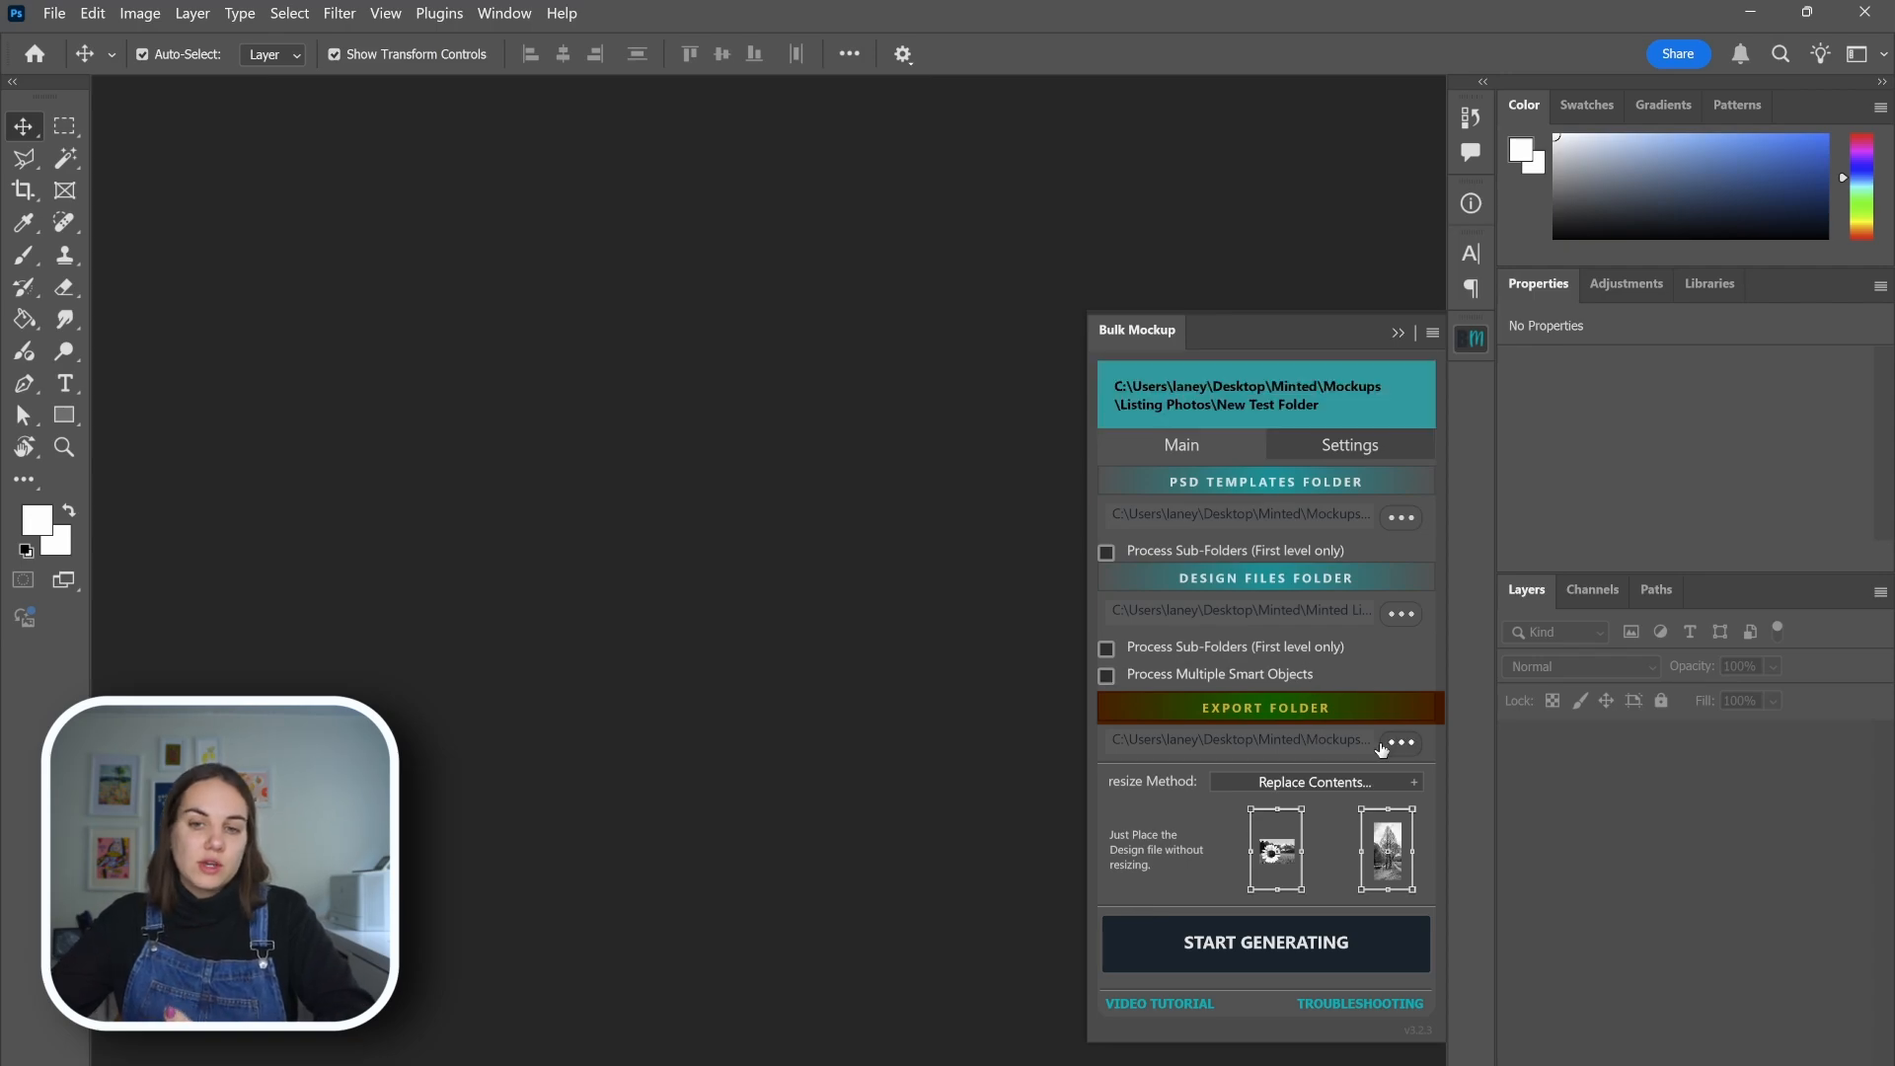
Review Bulk Mockup's settings and its available resize methods, leaving the method on Replace Contents
click(1366, 447)
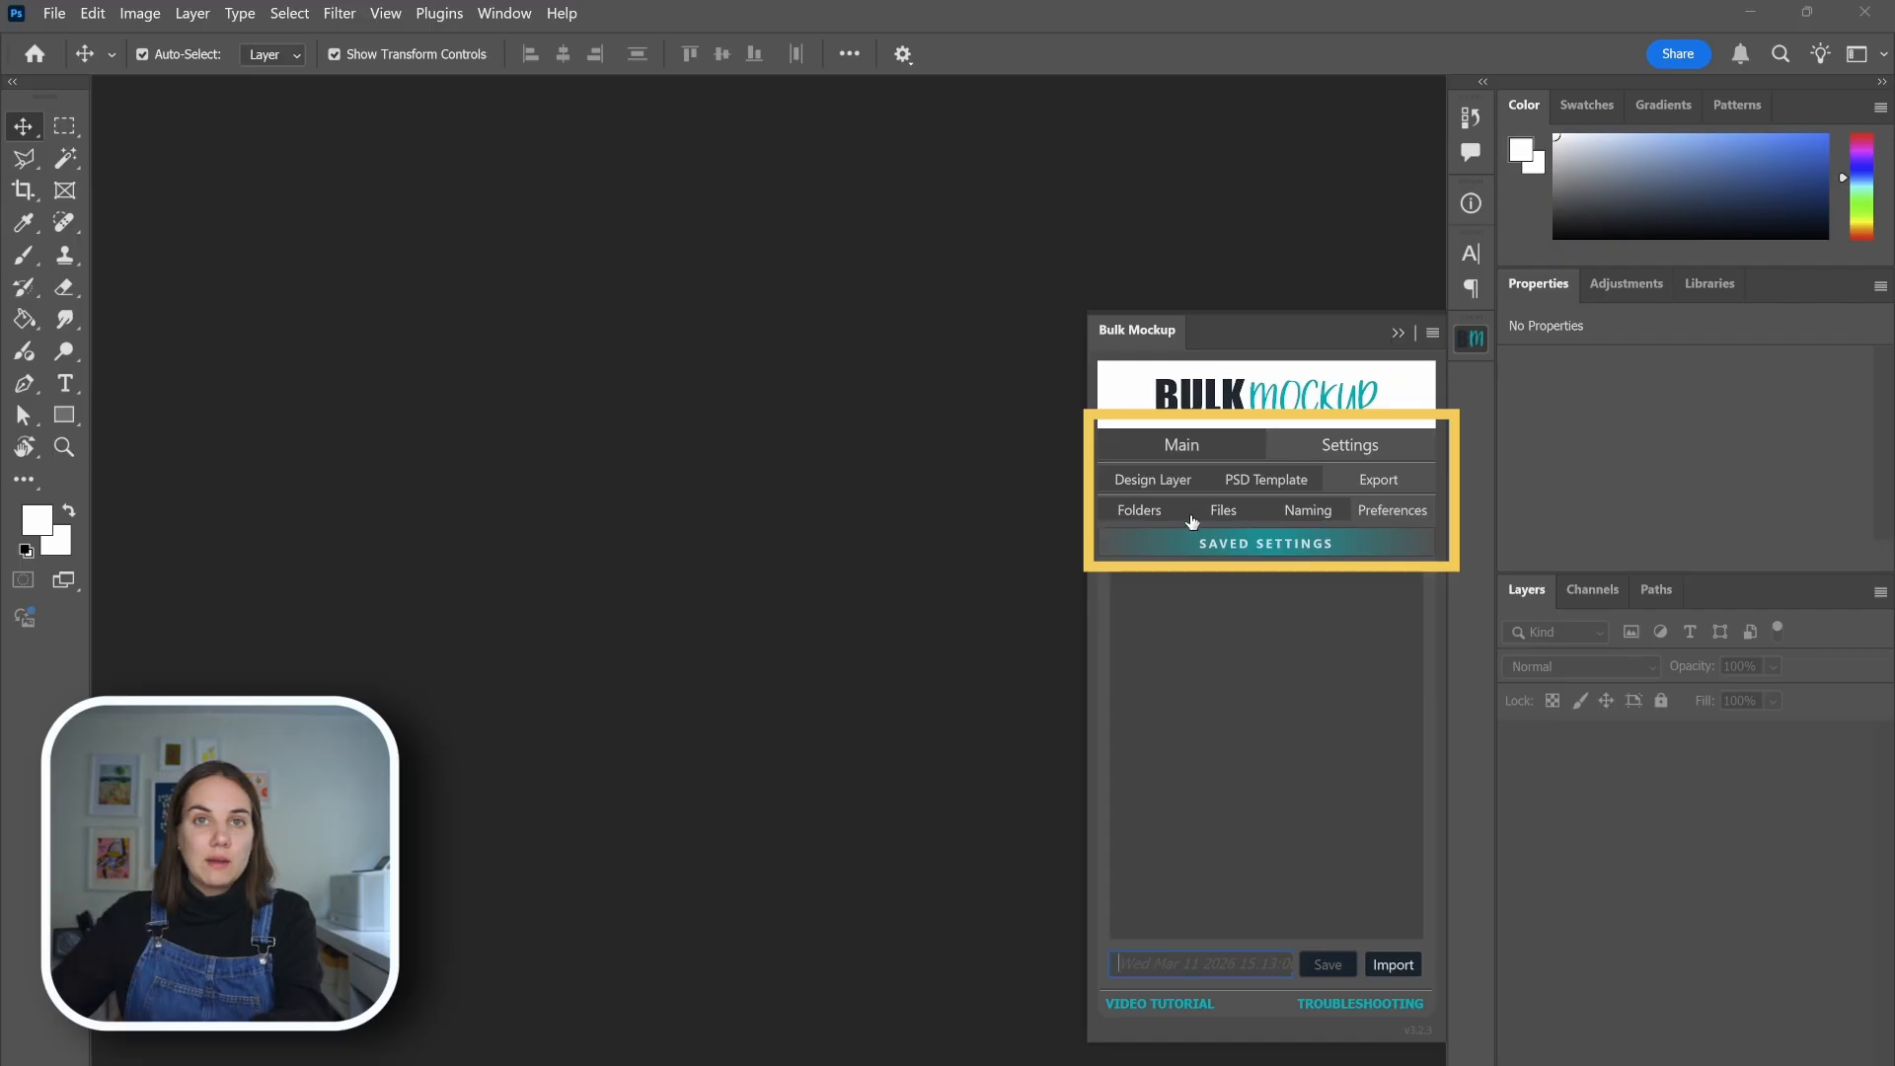
click(1188, 444)
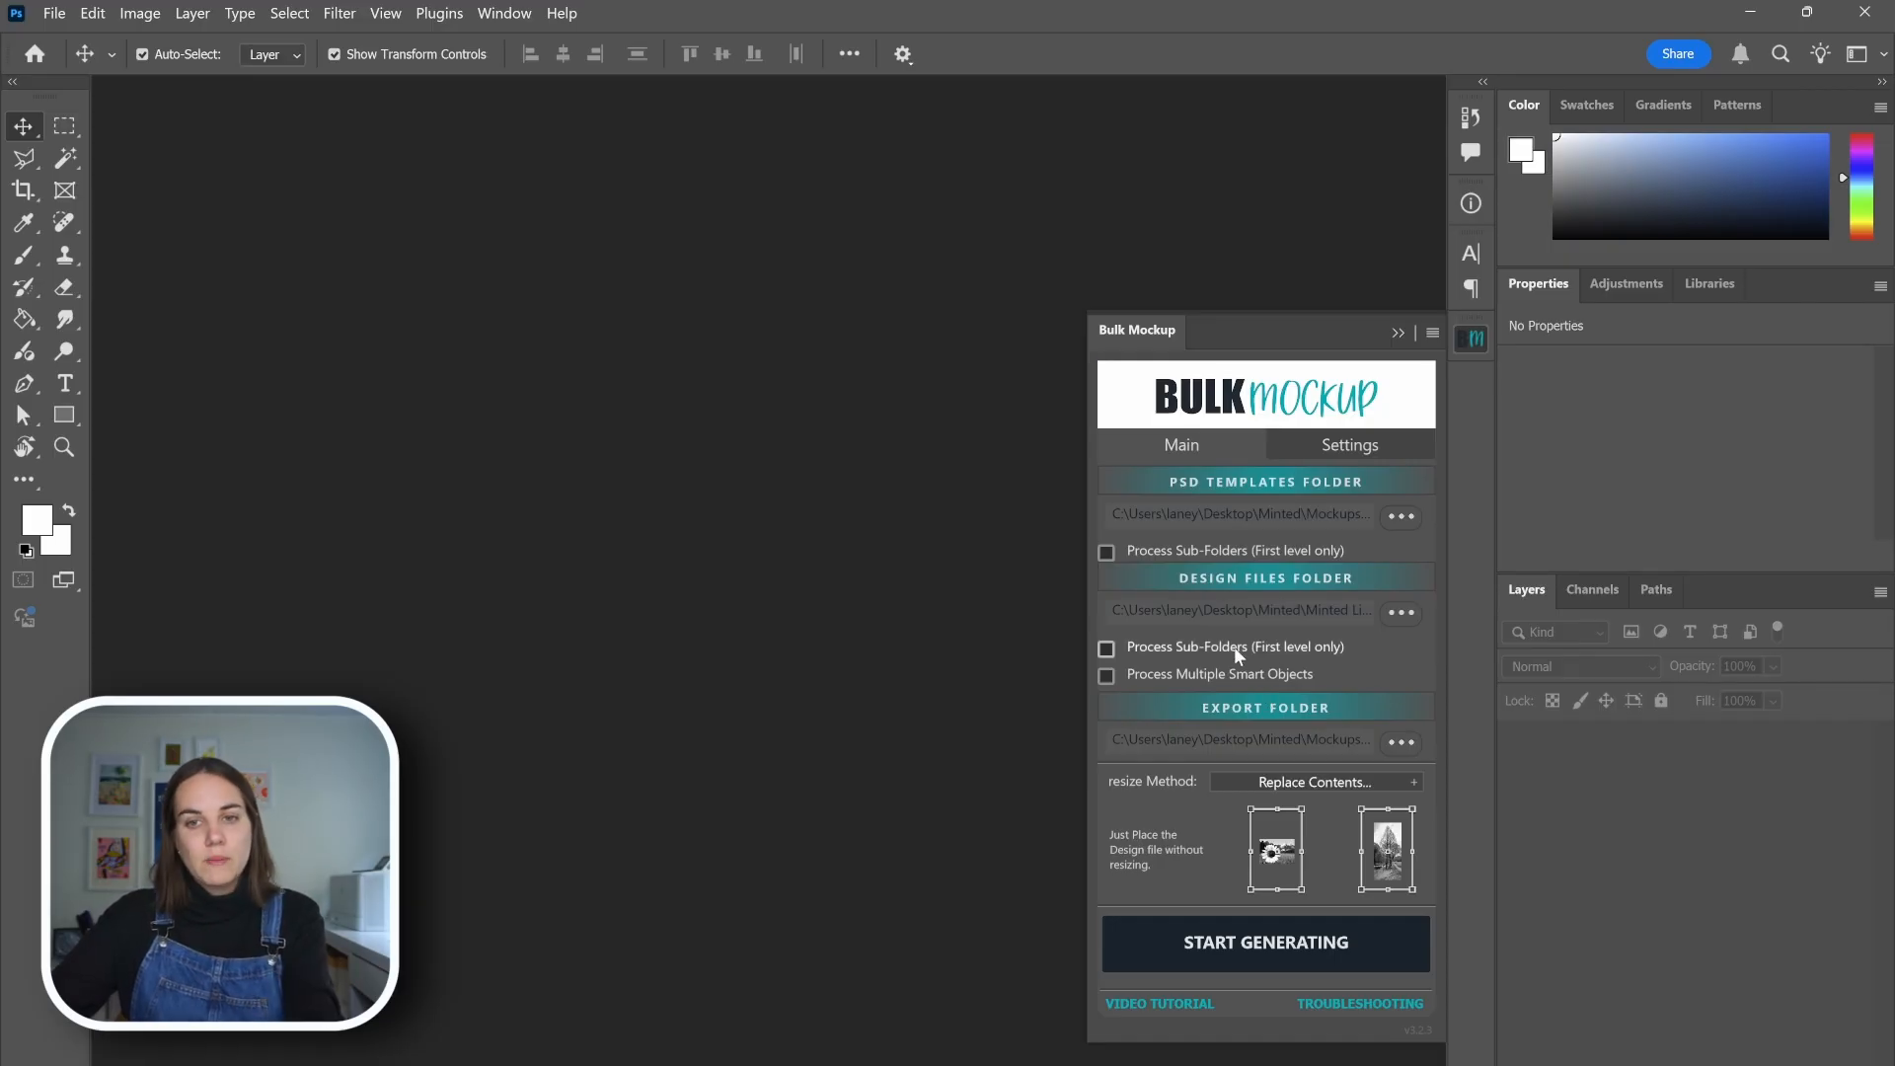
click(1313, 783)
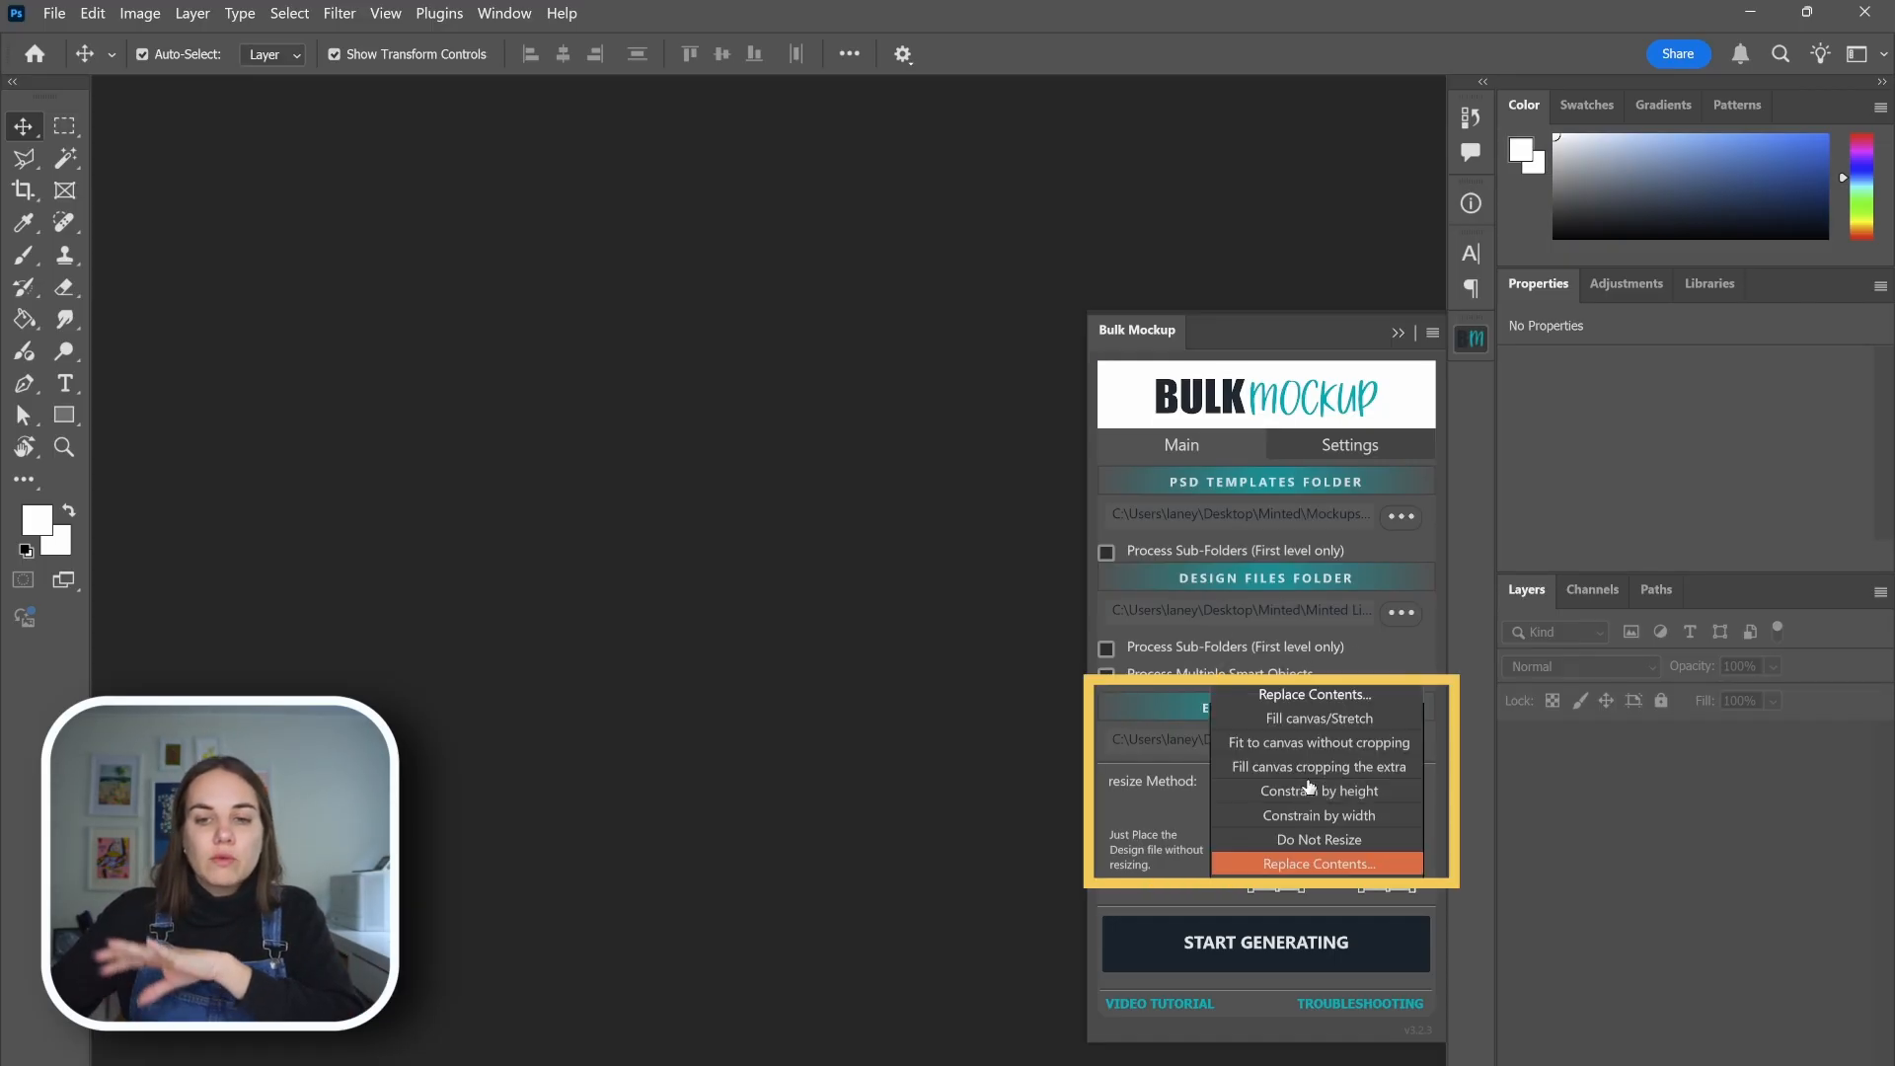
click(1163, 824)
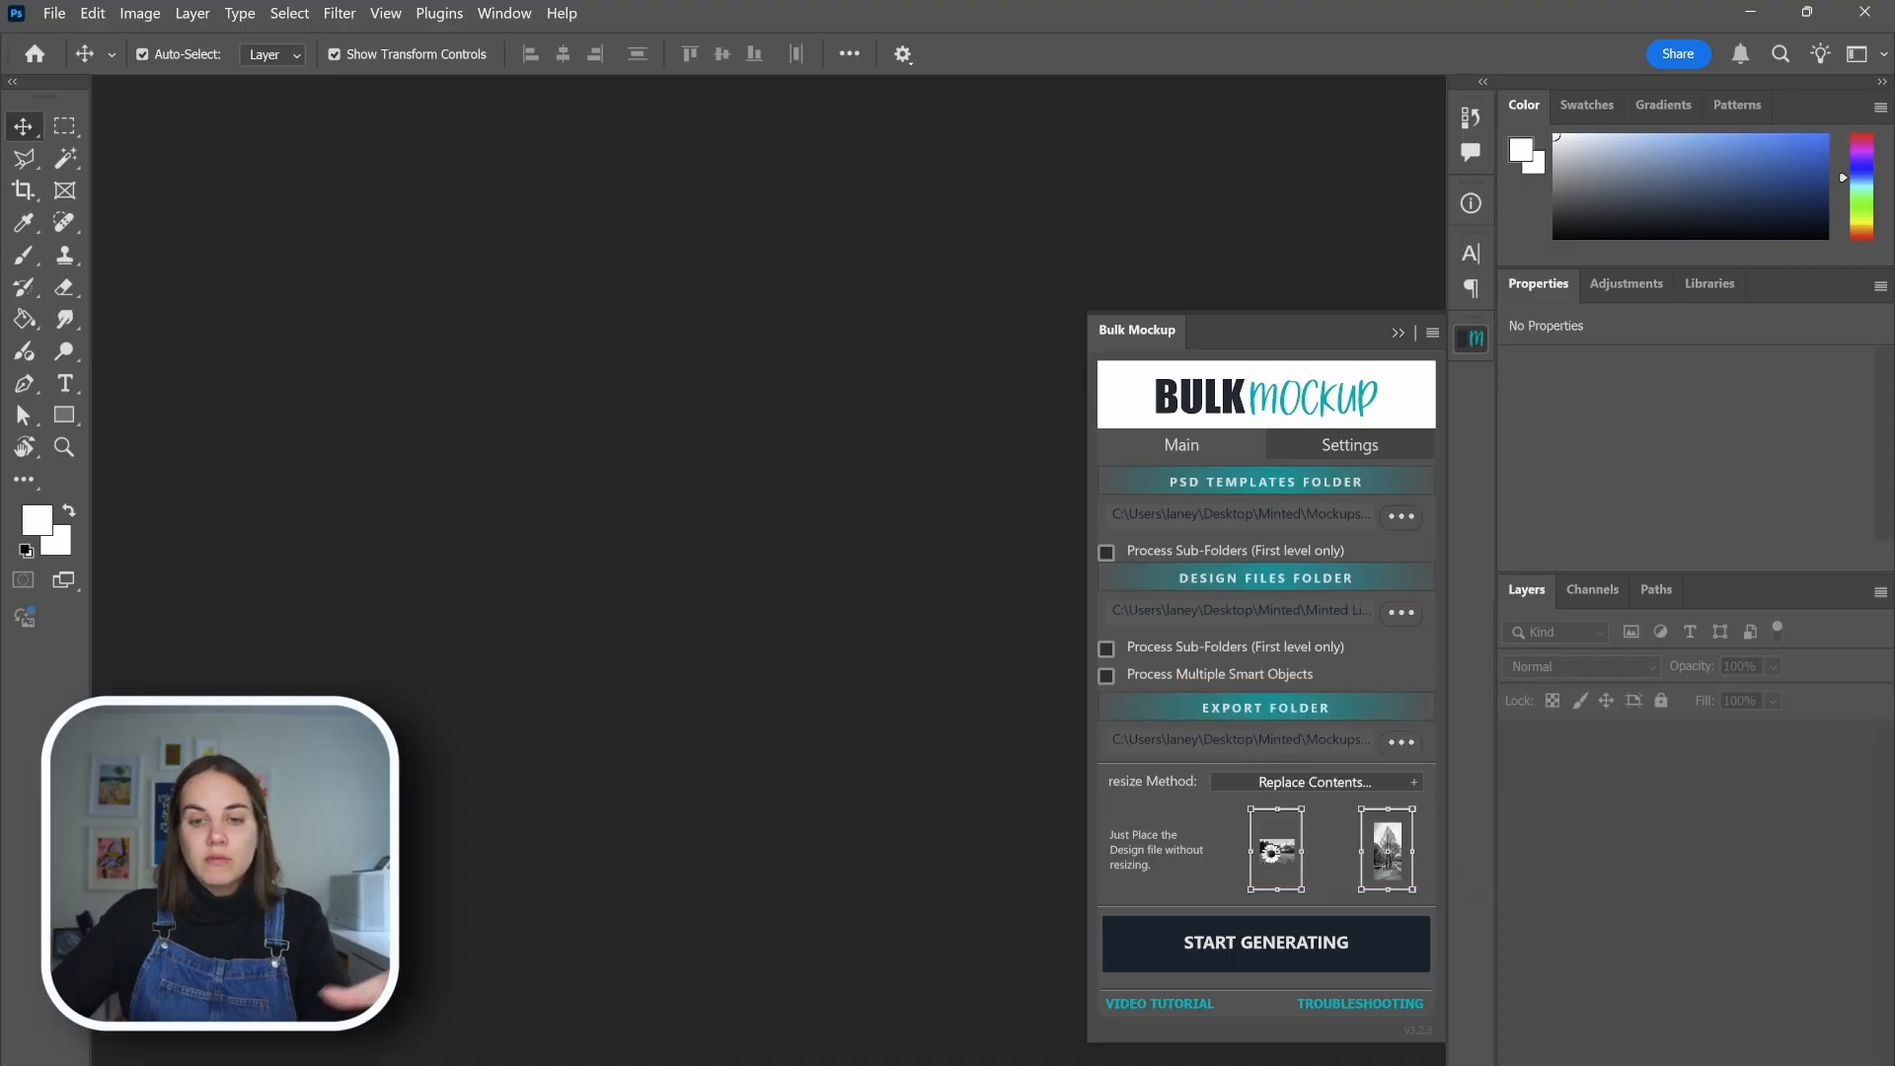
Switch to the Minted Liners folder in File Explorer and compare the blue floral, Recovered-18 and Recovered-23 liner designs
mouse_move(1005, 1062)
click(1070, 1026)
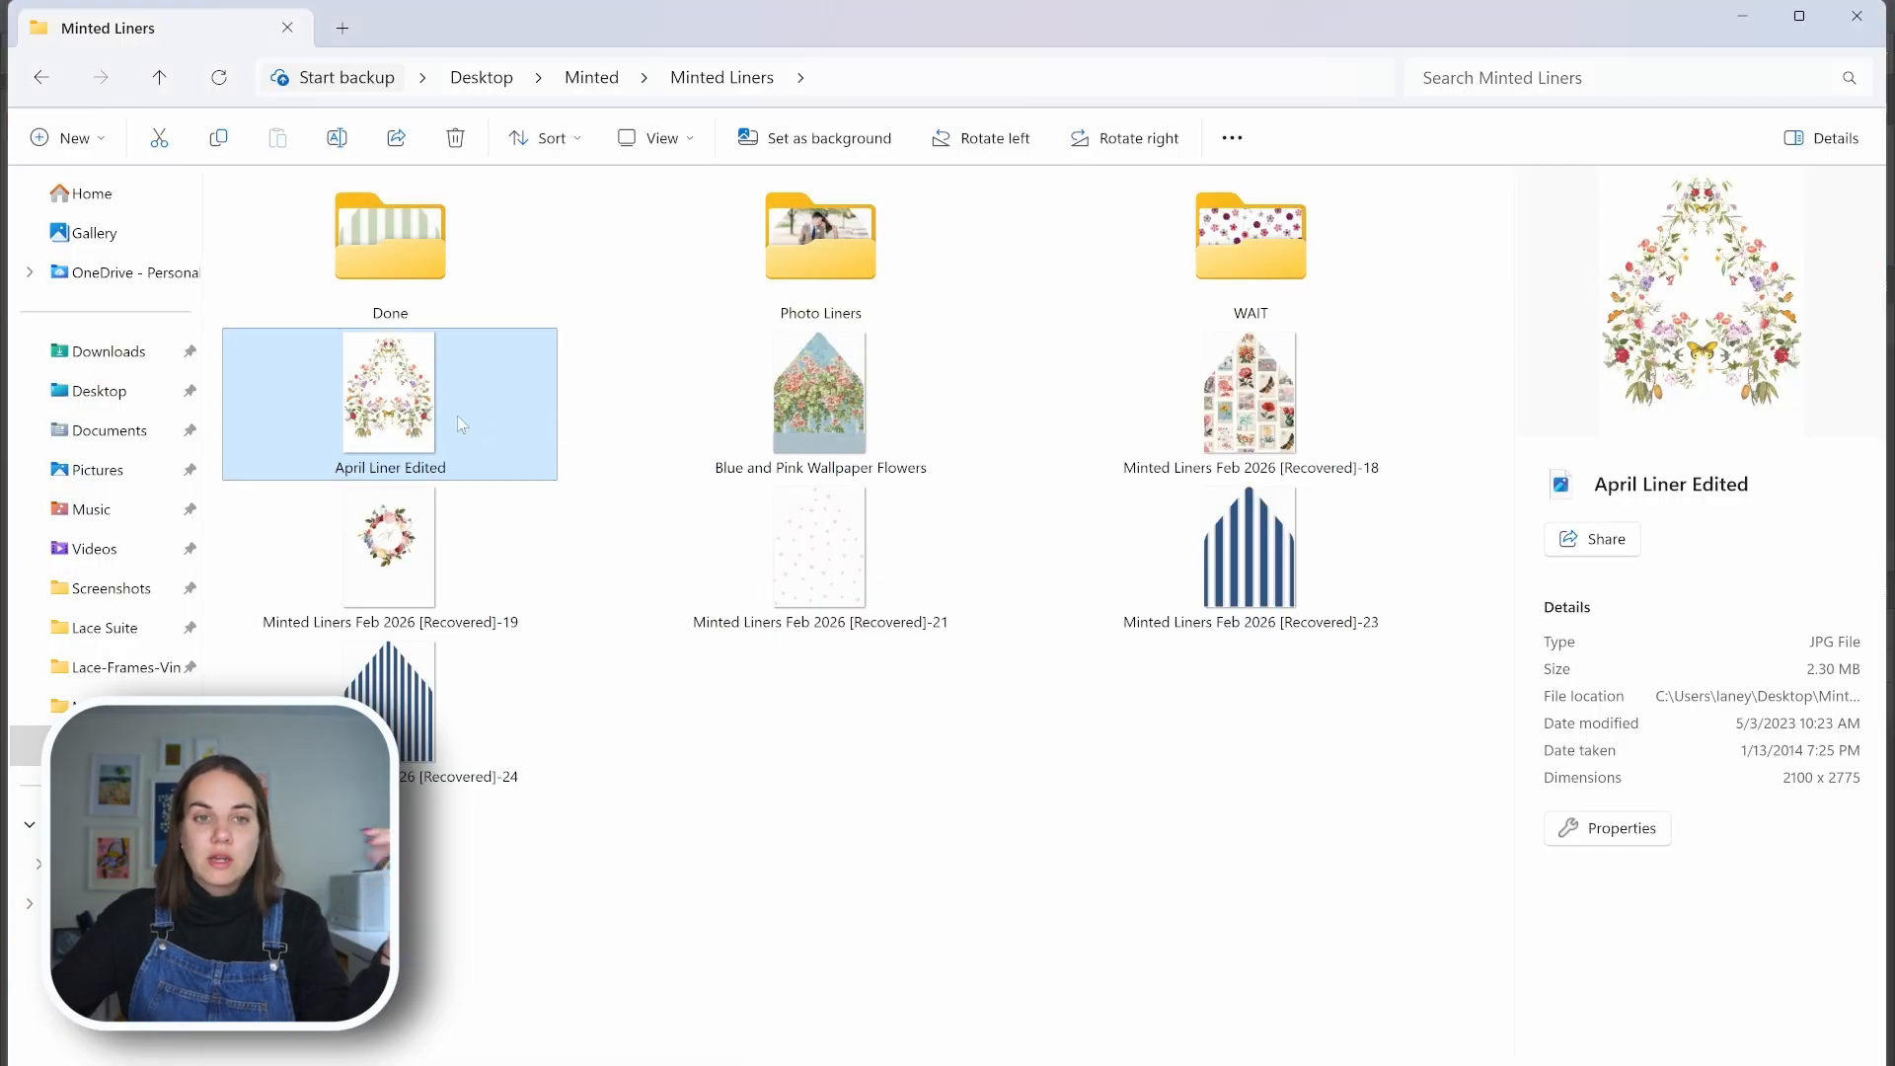
click(879, 434)
click(1249, 415)
click(1251, 584)
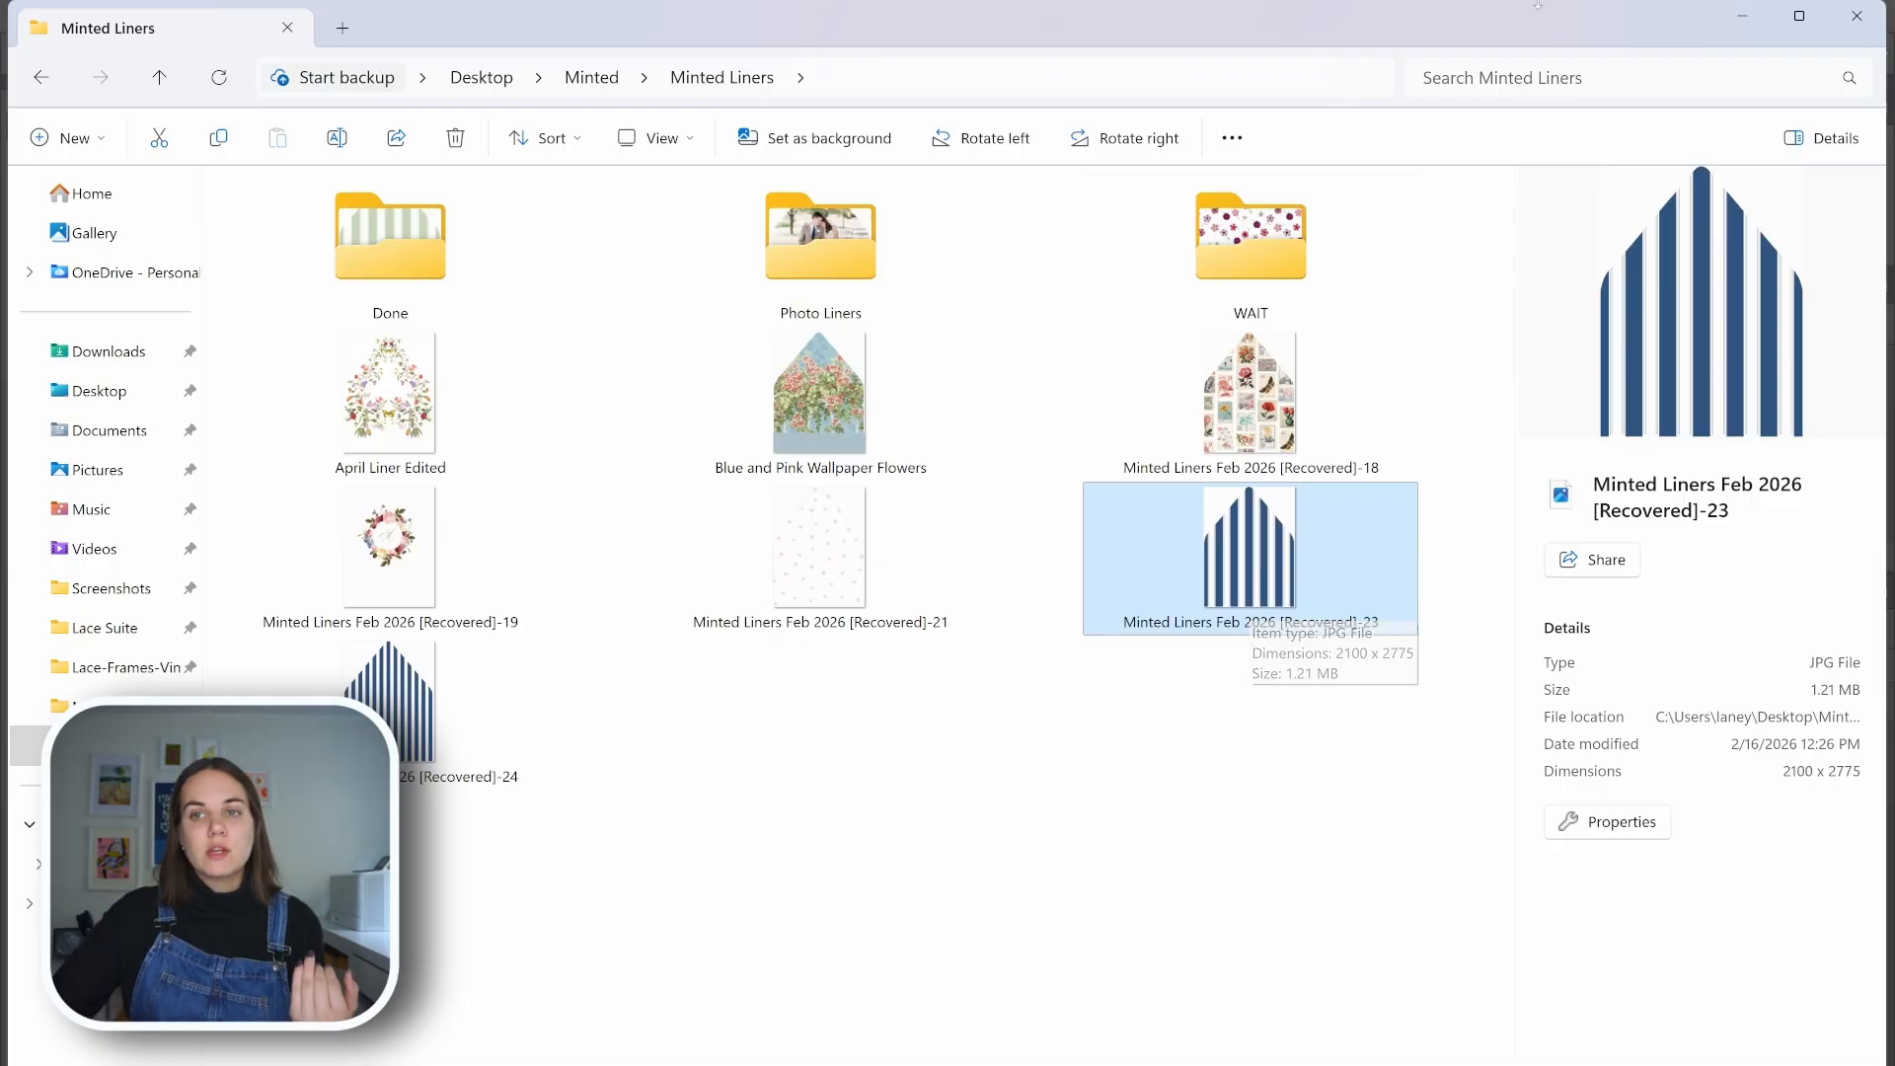
Return to Photoshop, keep Bulk Mockup's resize method on Replace Contents, and start generating the mockups
click(1742, 16)
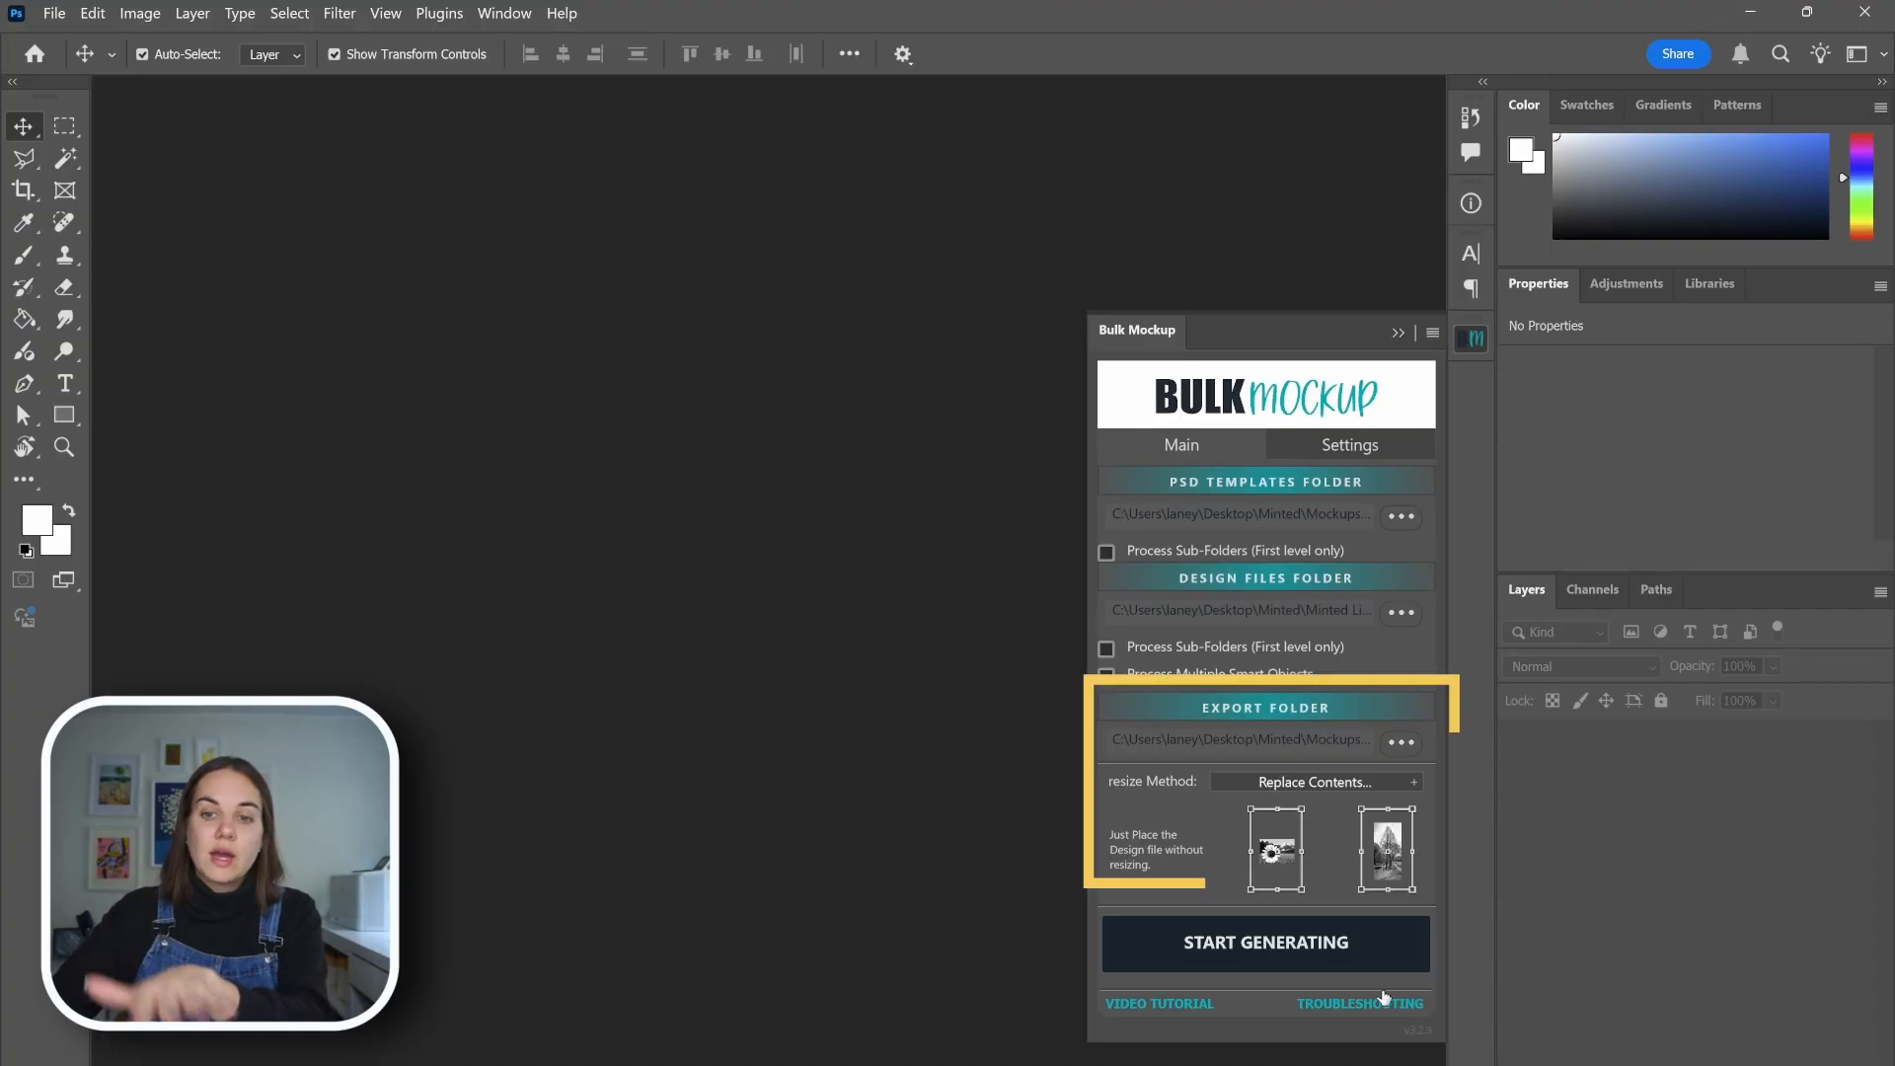
click(1347, 783)
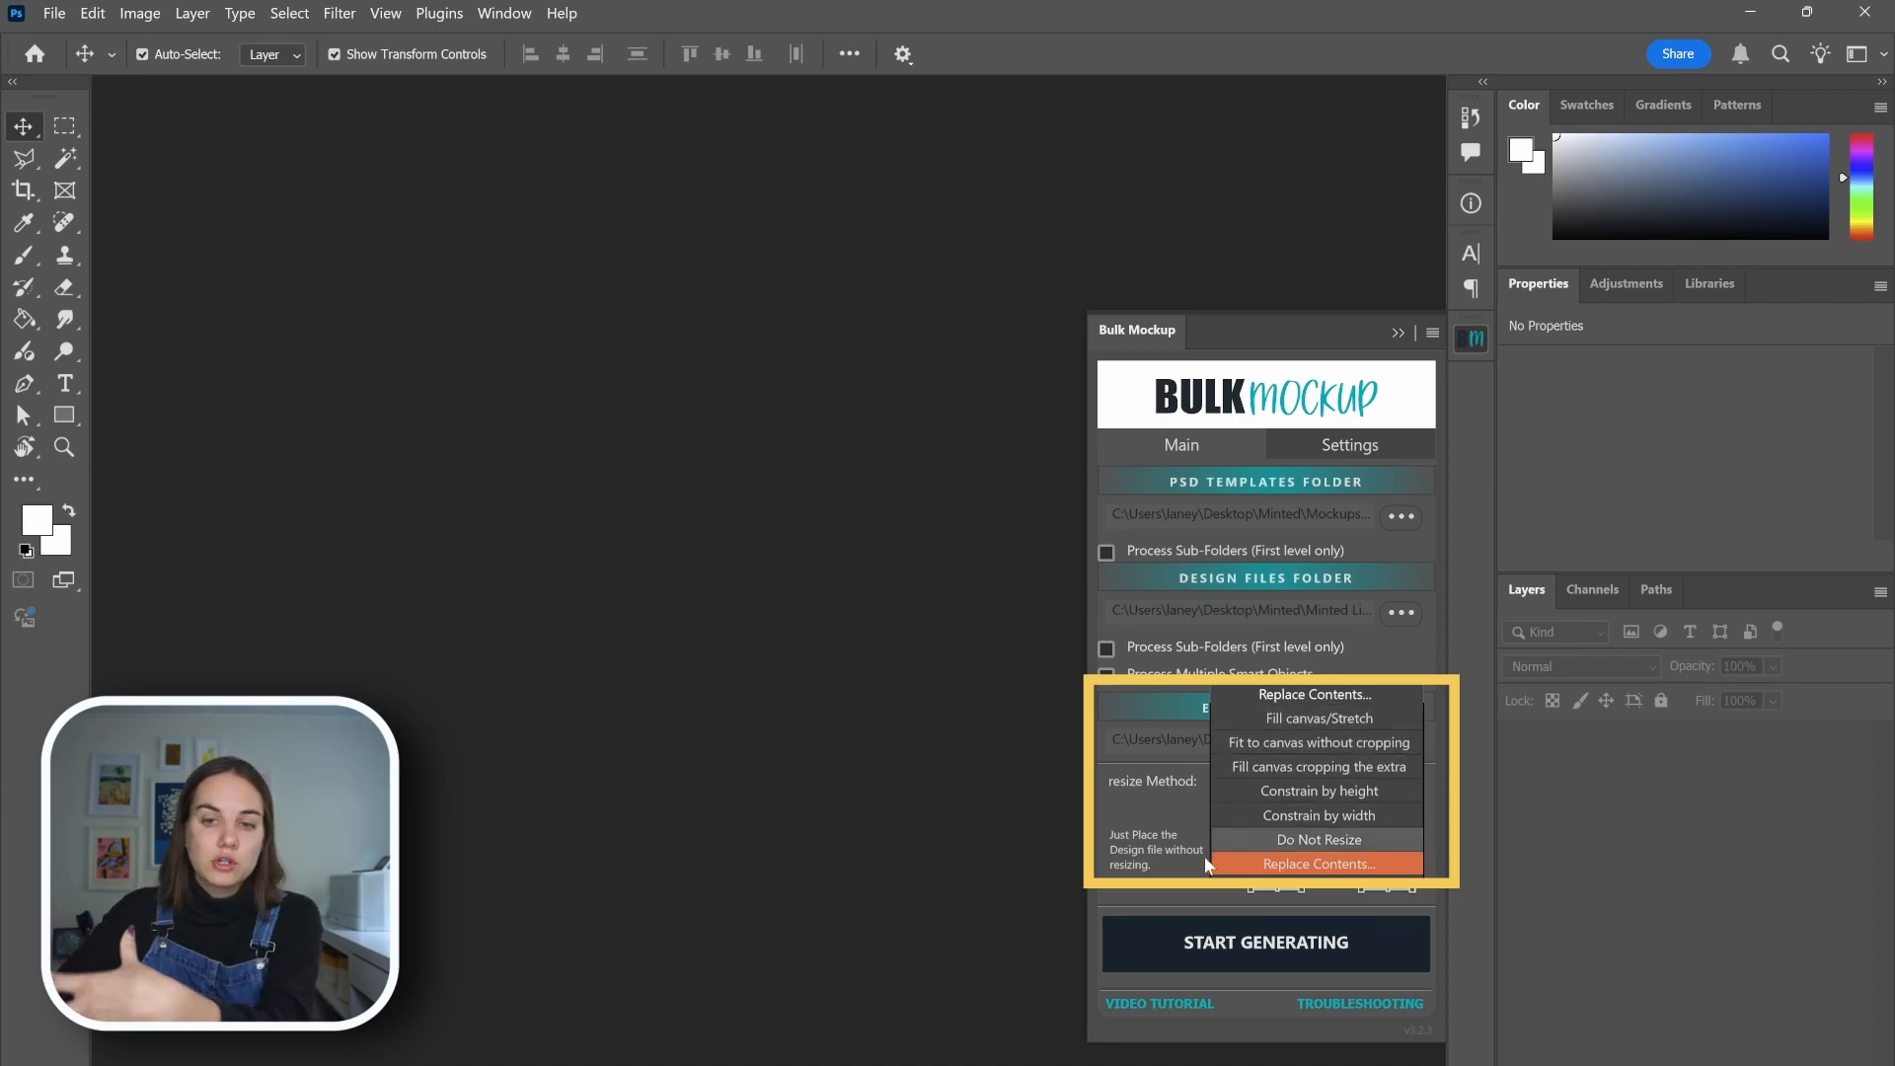
click(1180, 896)
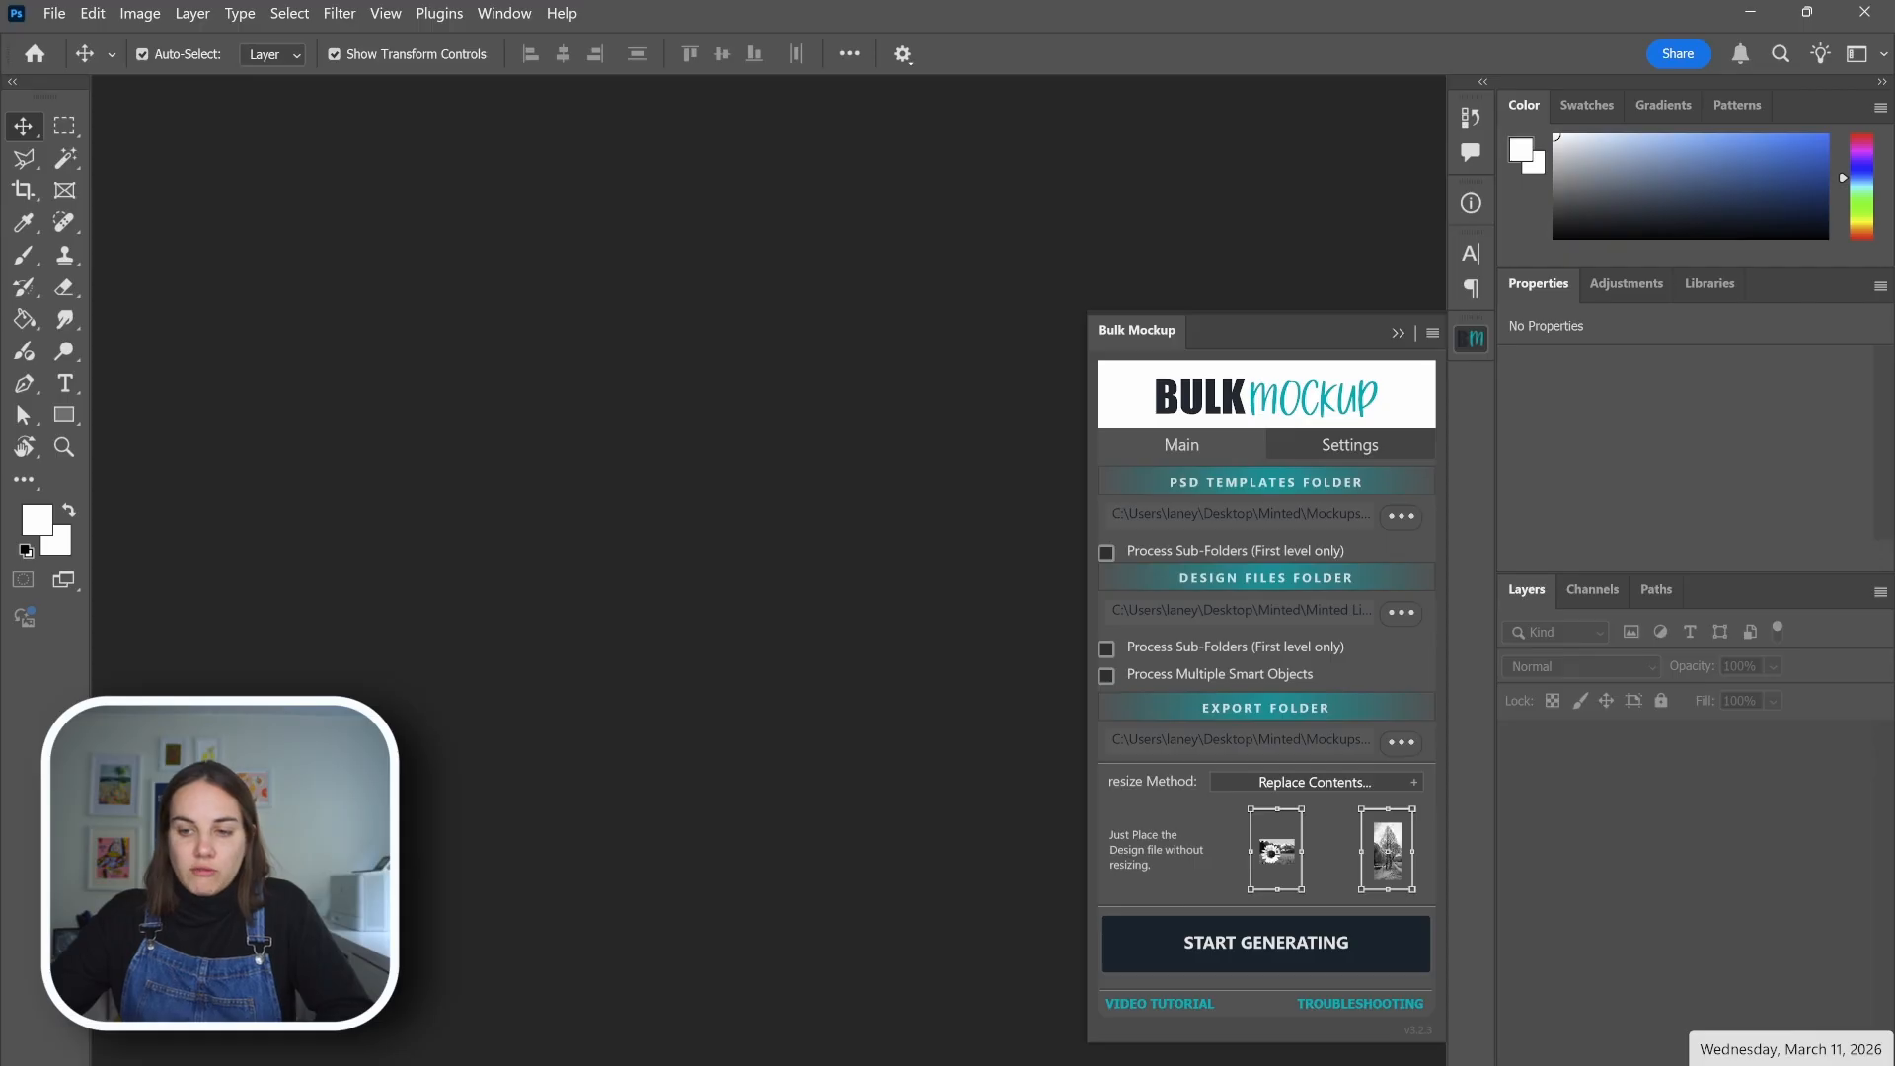
click(1166, 944)
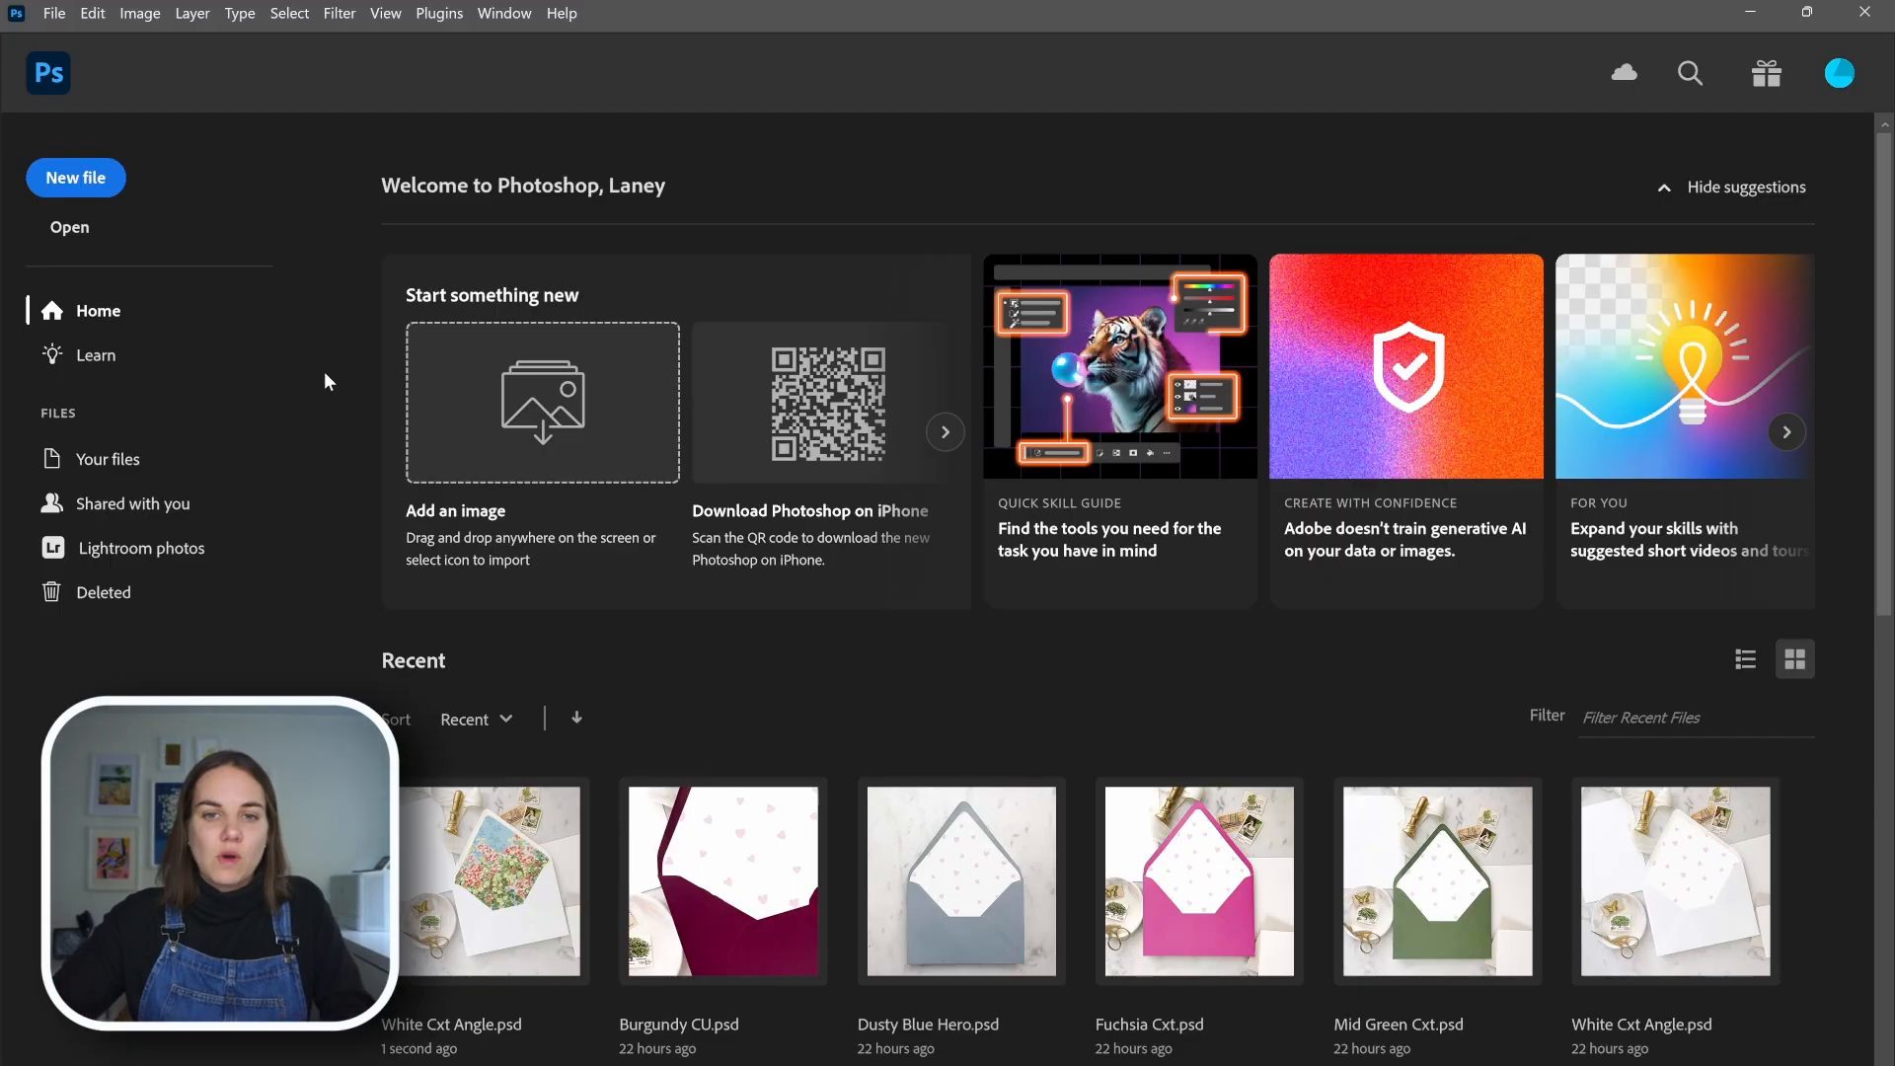
Switch to File Explorer and open the New Test Folder inside Minted > Mockups > Listing Photos
mouse_move(1004, 1064)
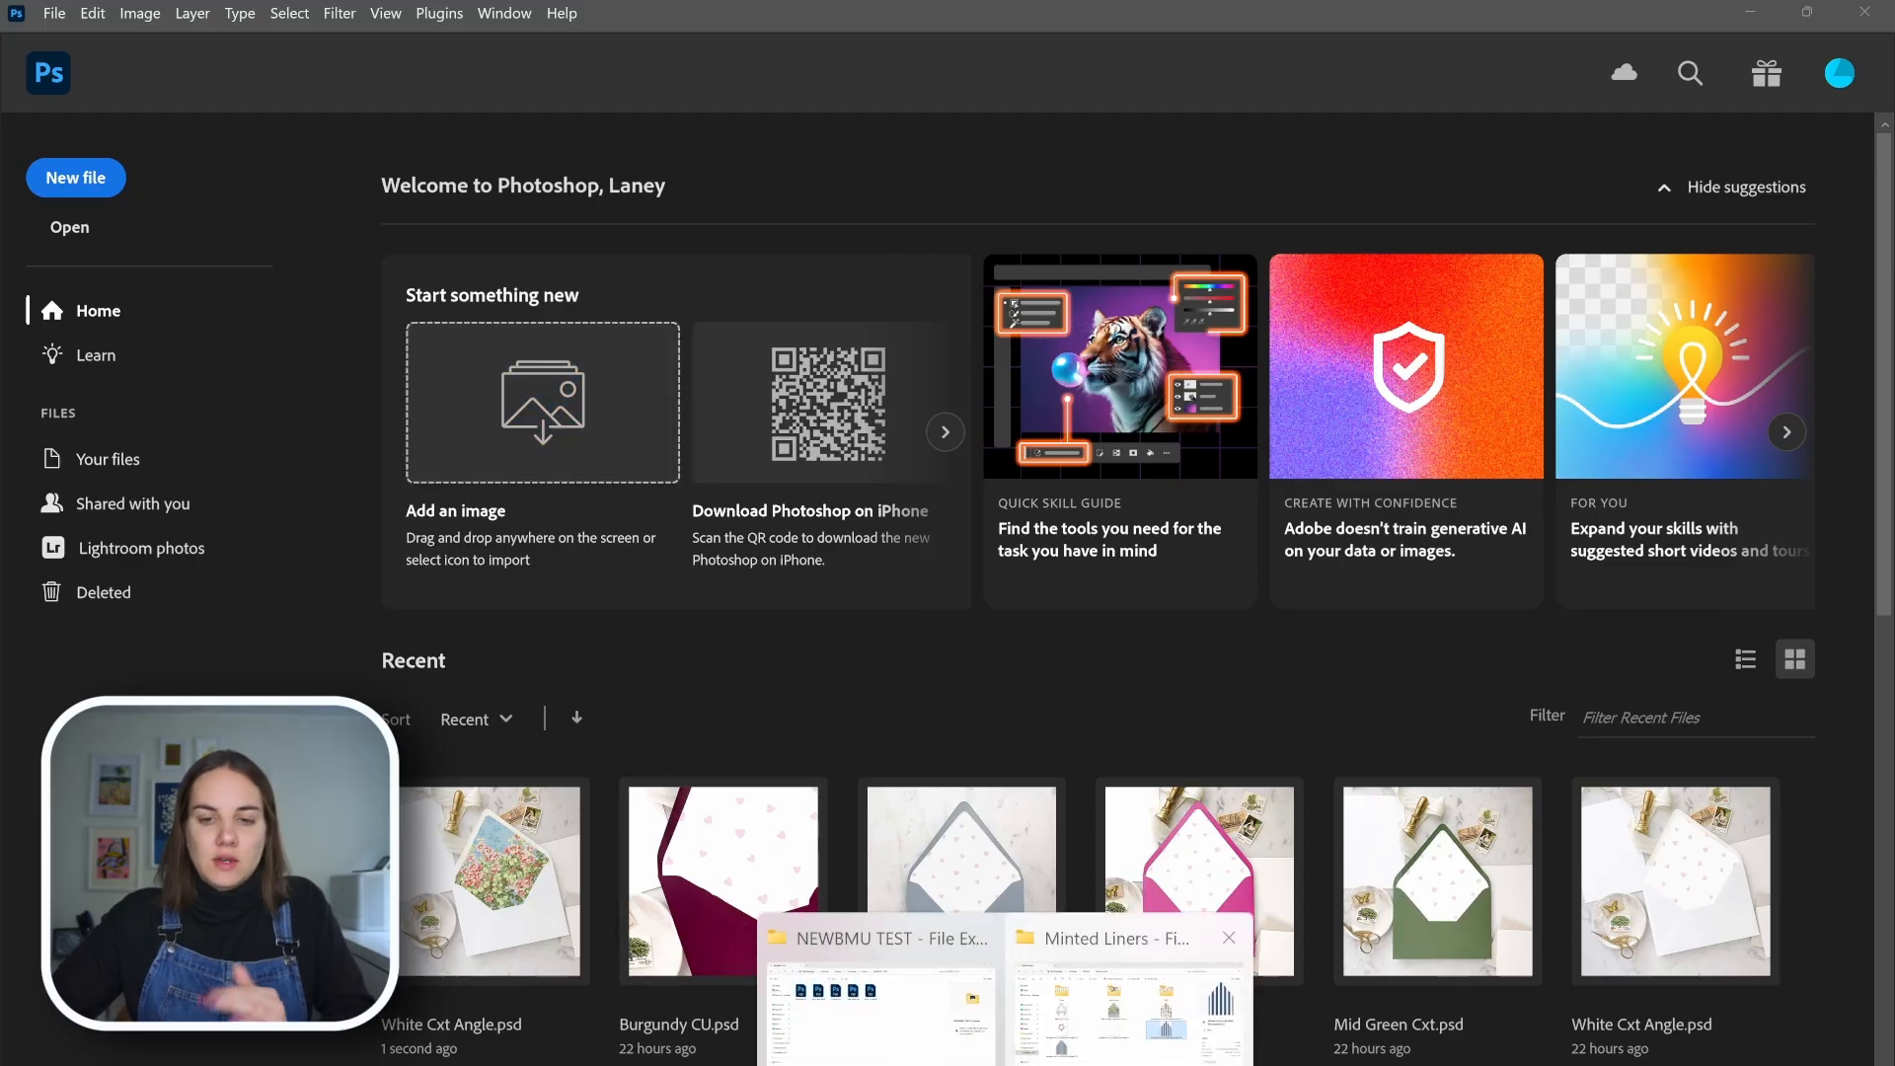
click(1120, 1006)
click(569, 82)
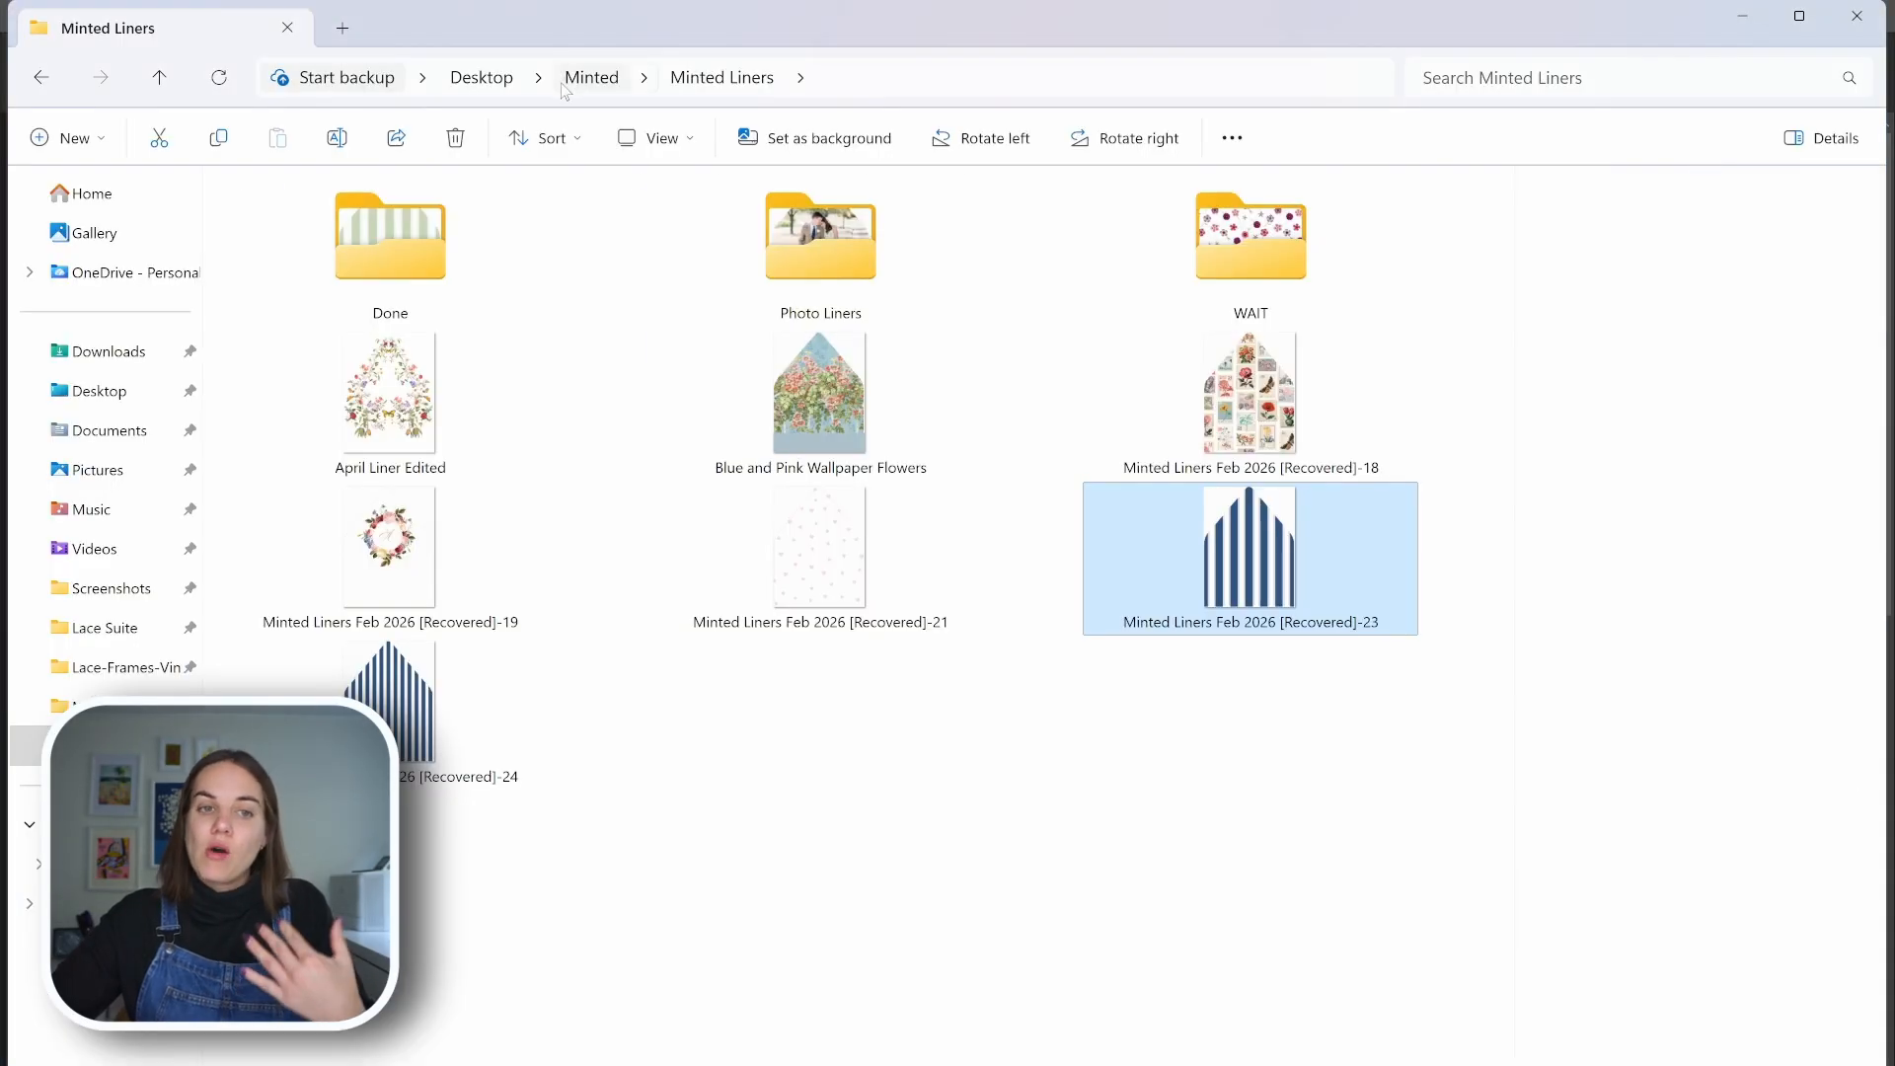
double_click(335, 334)
double_click(333, 316)
click(296, 292)
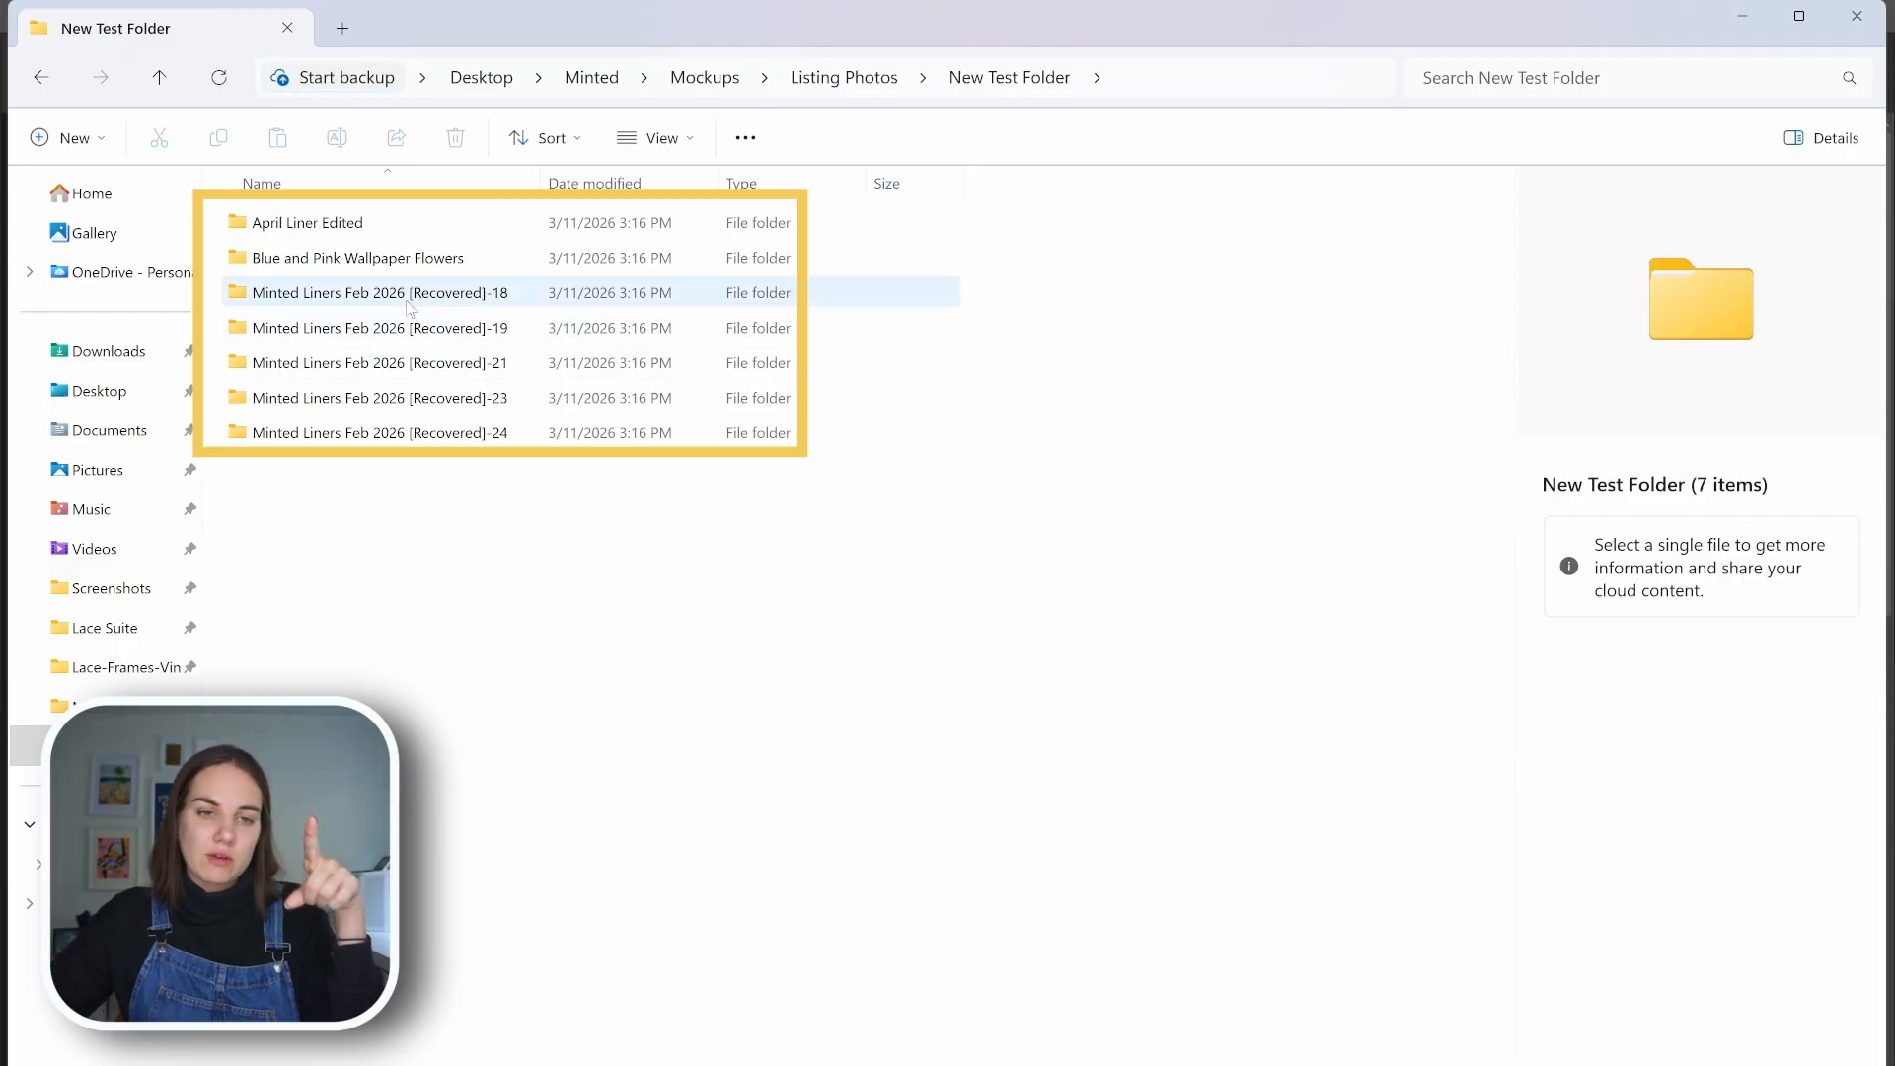
Examine the burgundy, dusty blue, fuchsia, mid green and white envelope mockups in the Blue and Pink Wallpaper Flowers folder
double_click(313, 257)
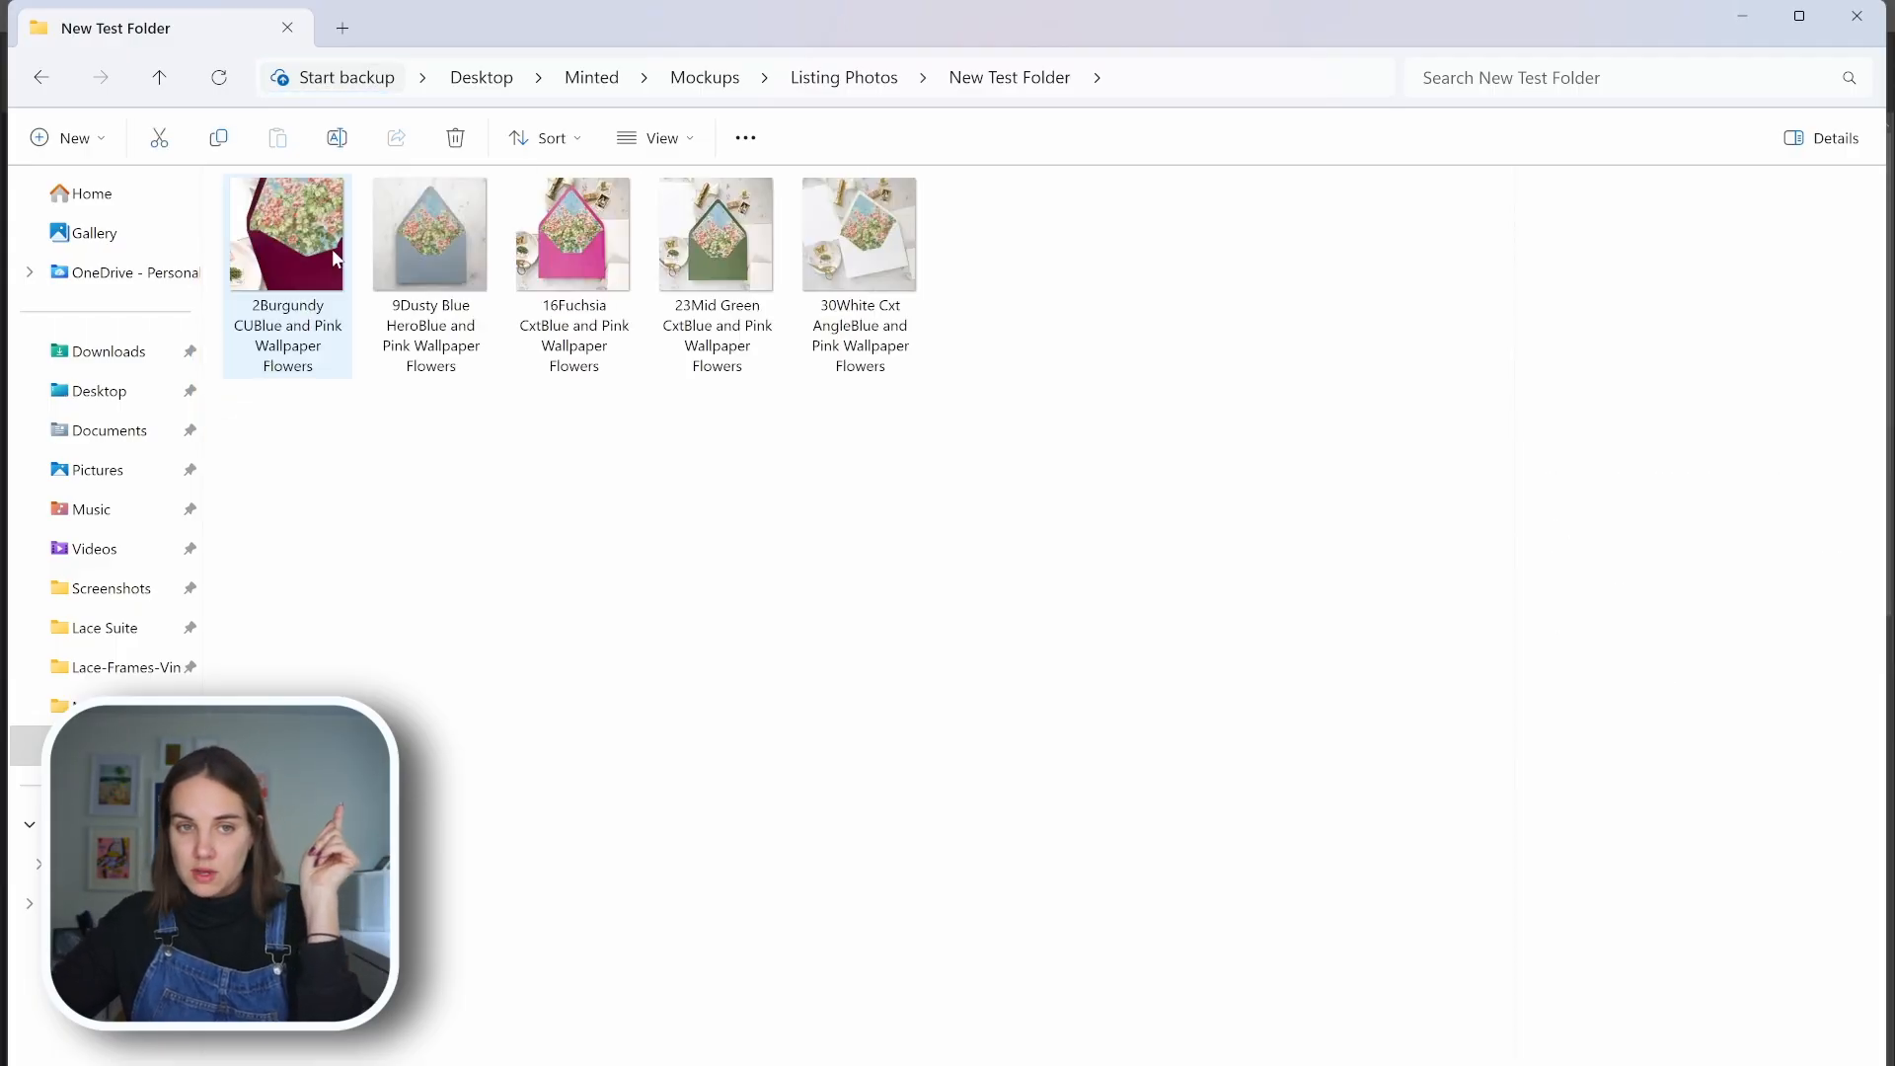
click(41, 75)
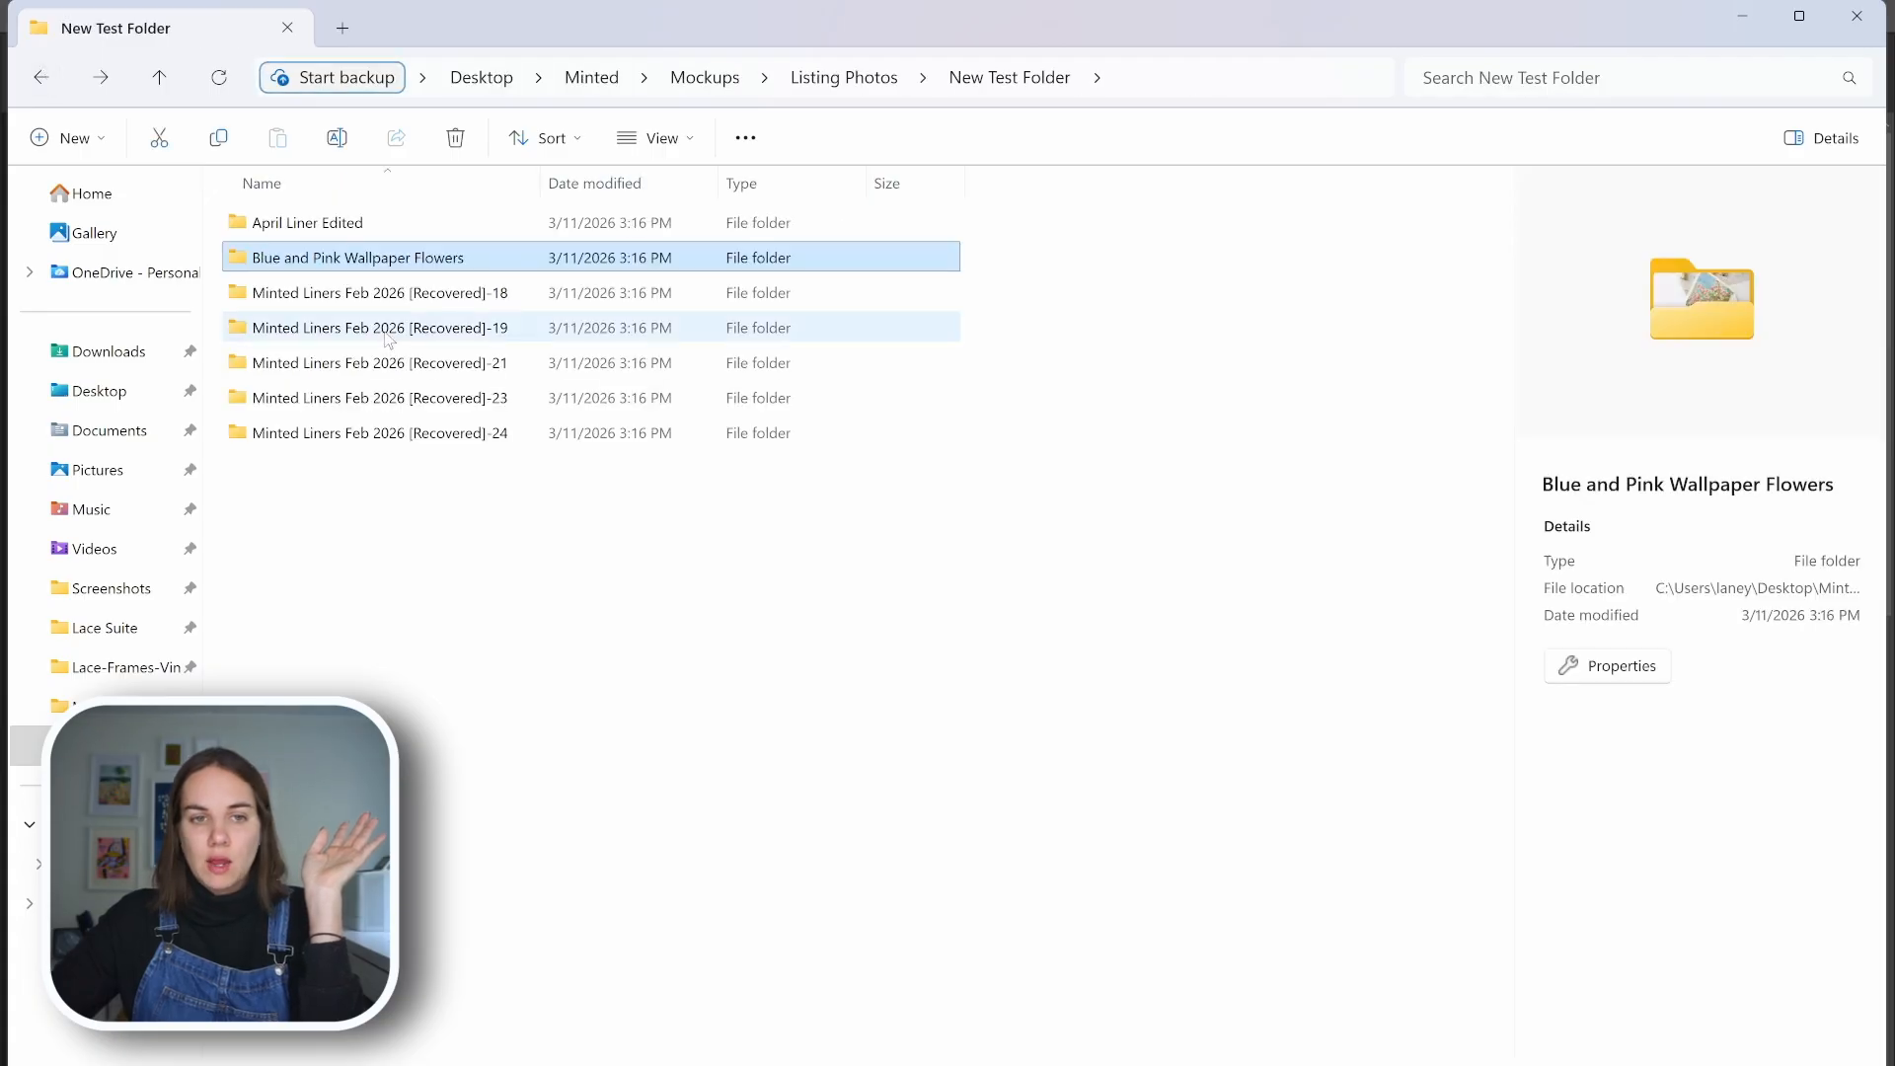
double_click(378, 260)
click(264, 265)
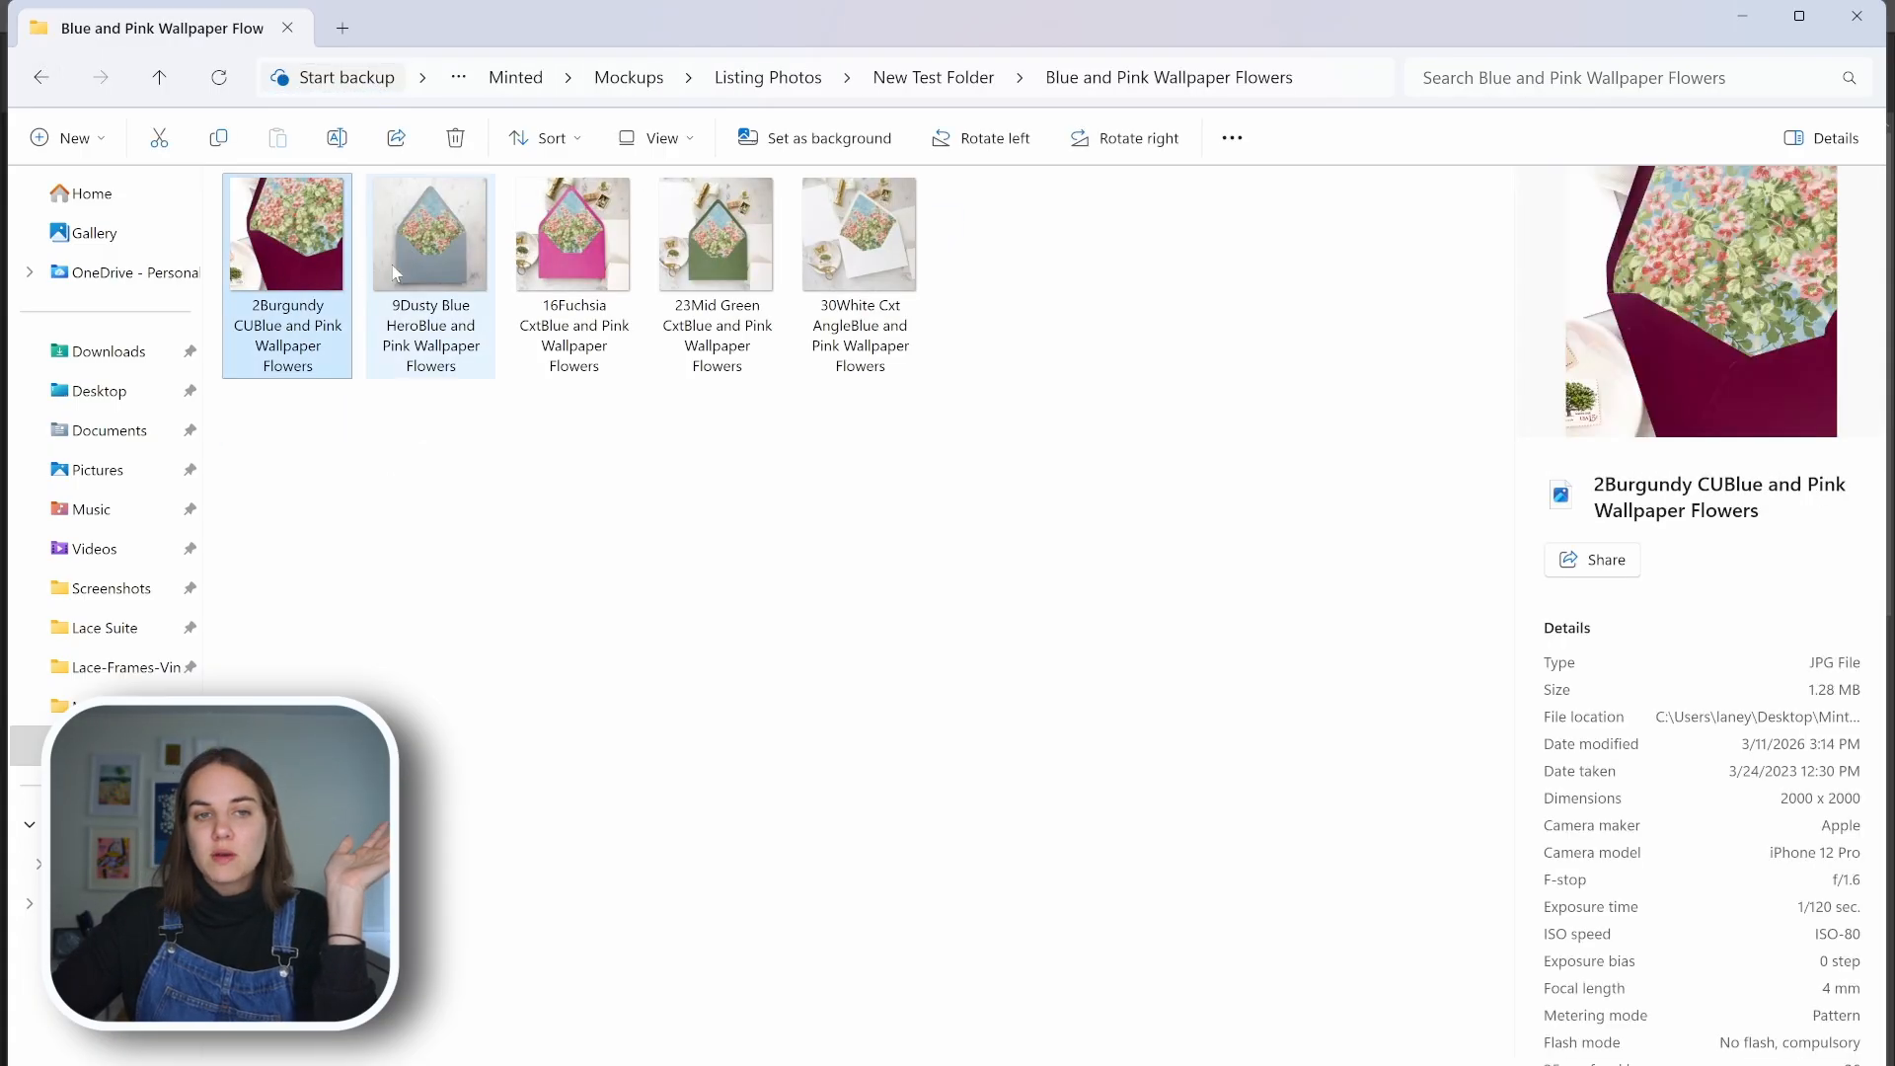
click(426, 261)
click(584, 278)
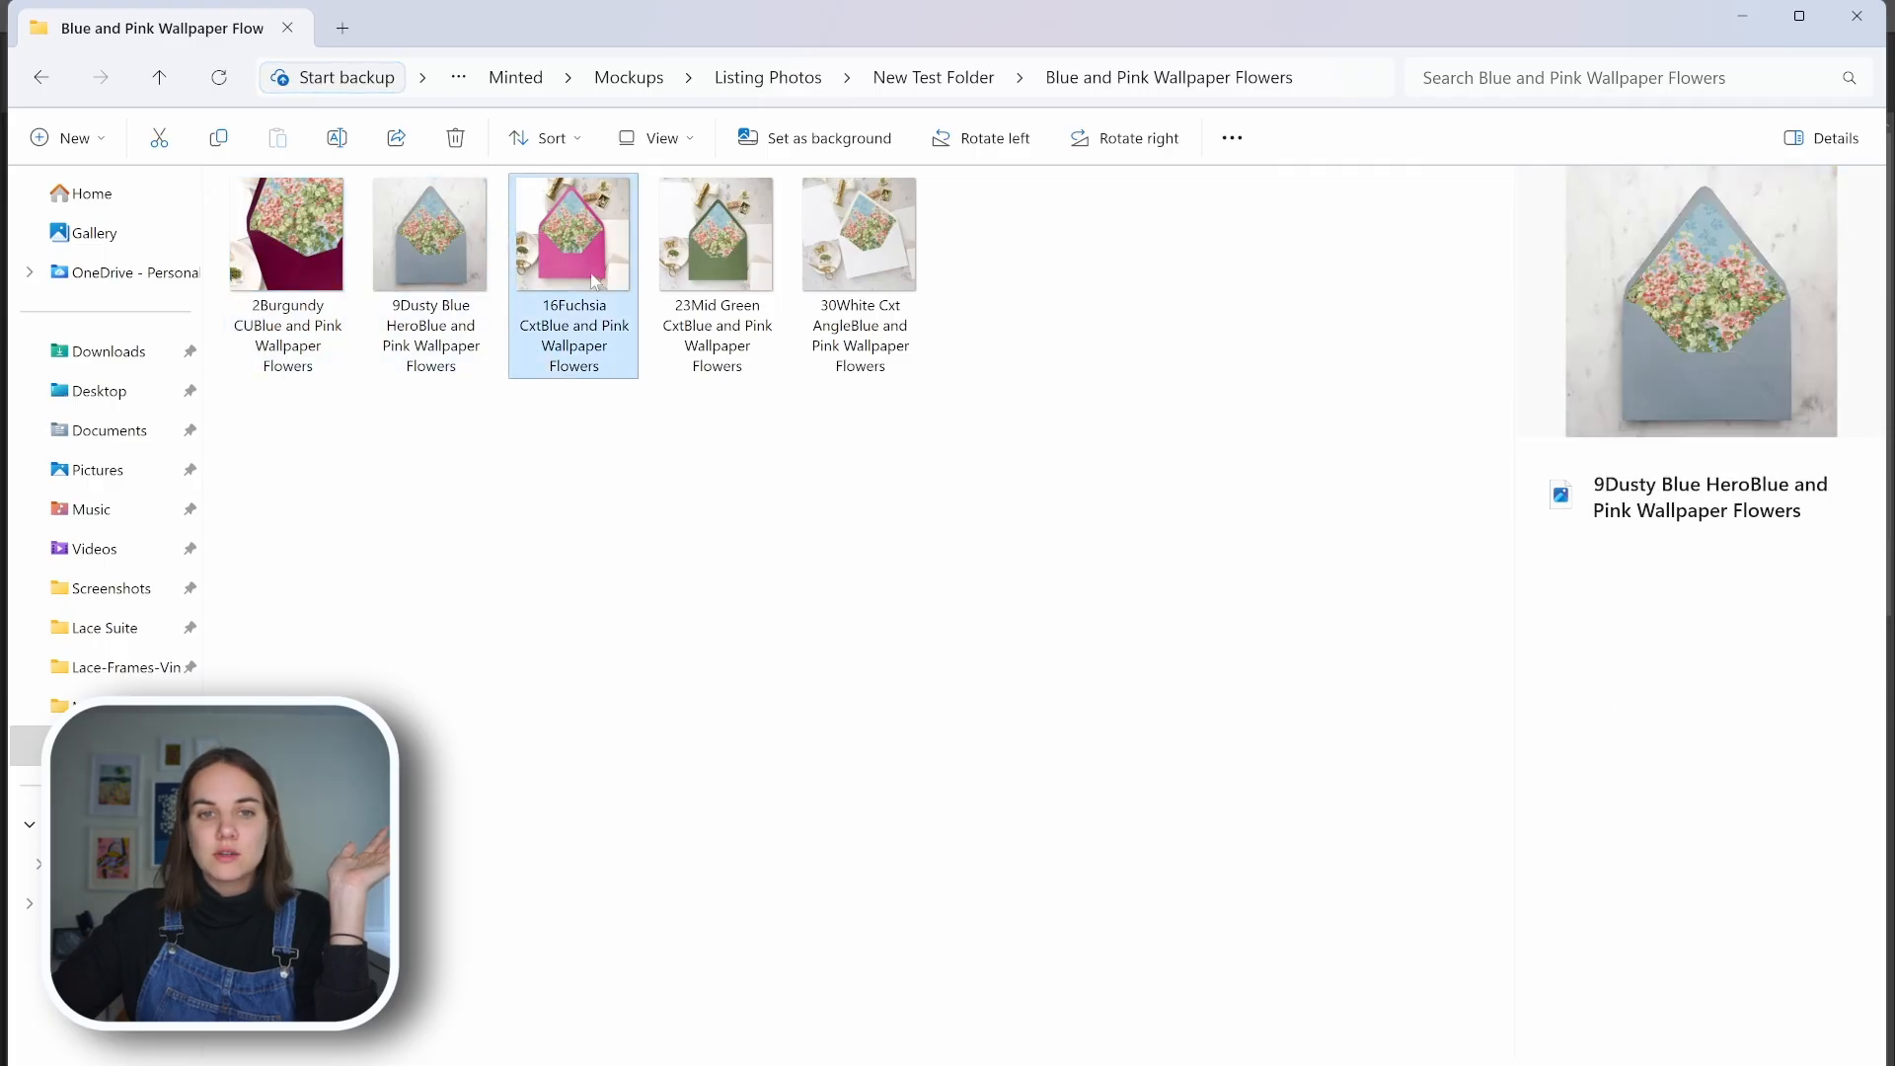
click(707, 277)
click(907, 259)
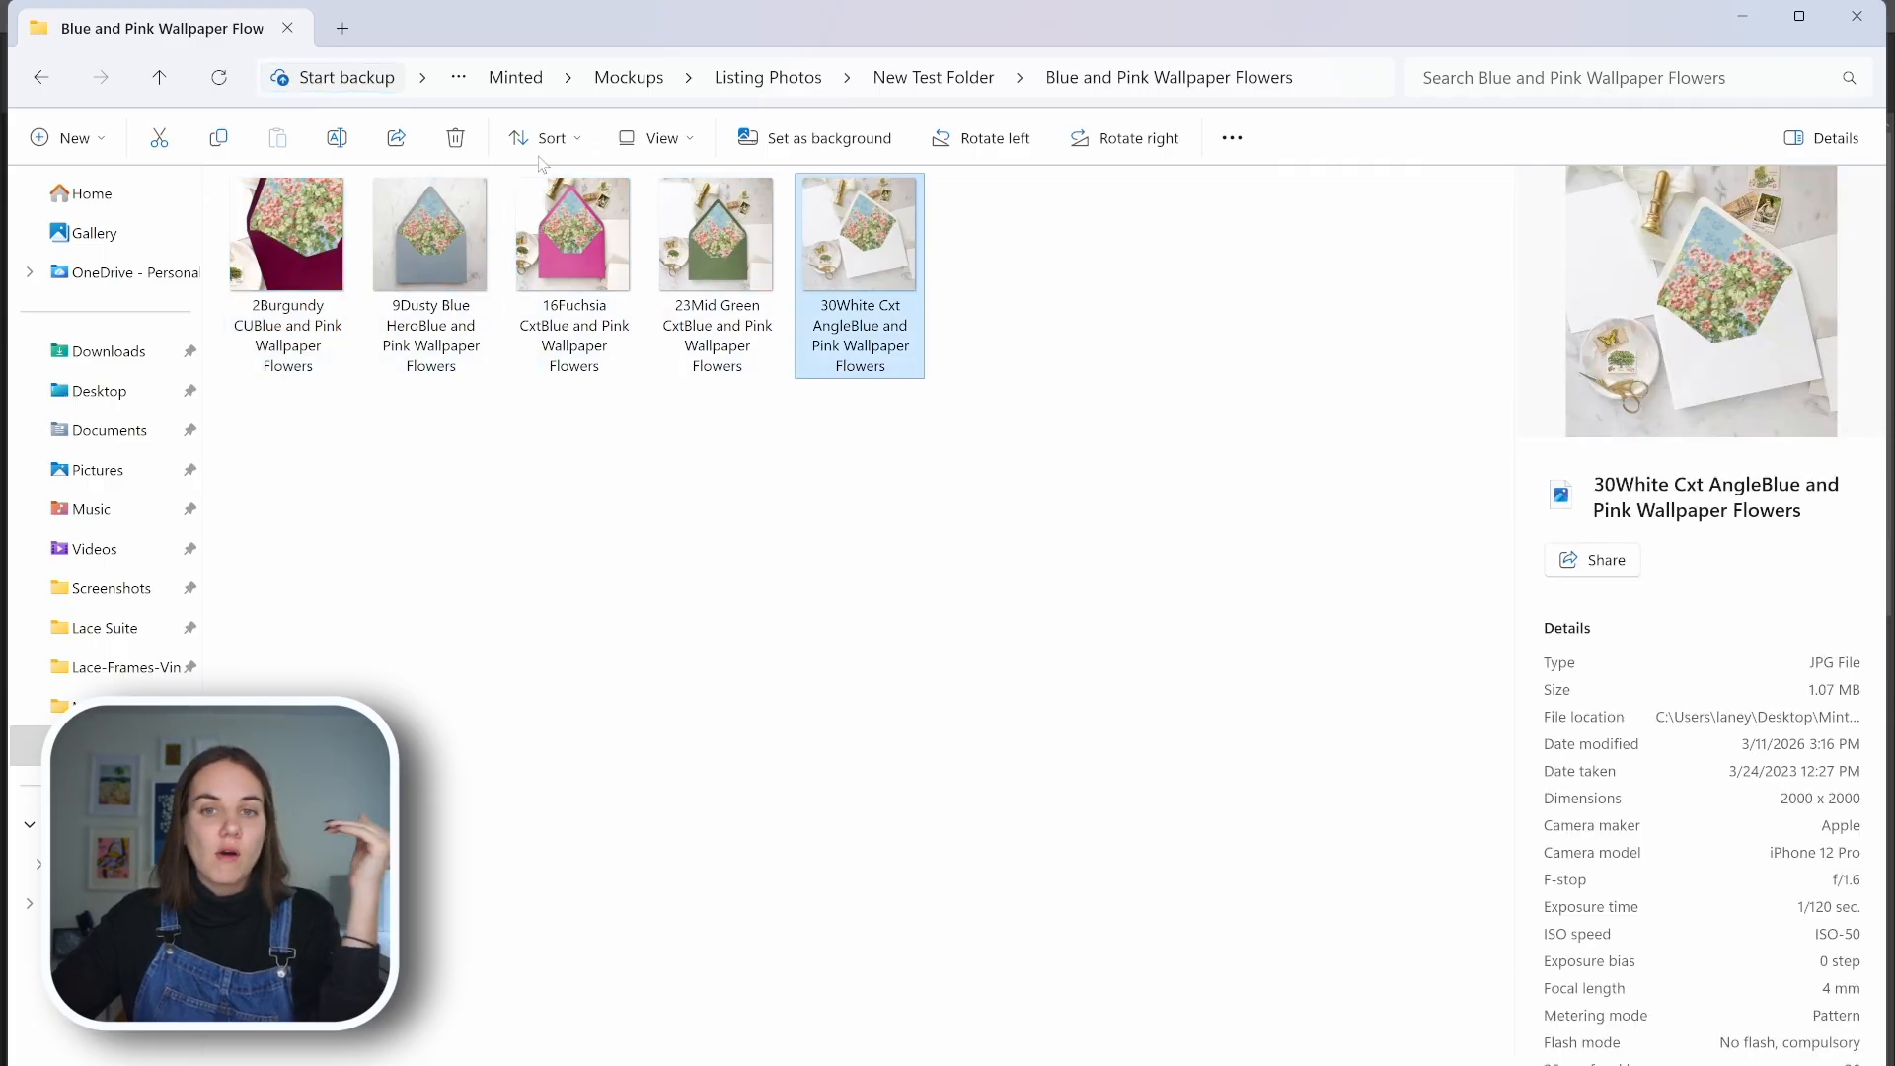
click(41, 78)
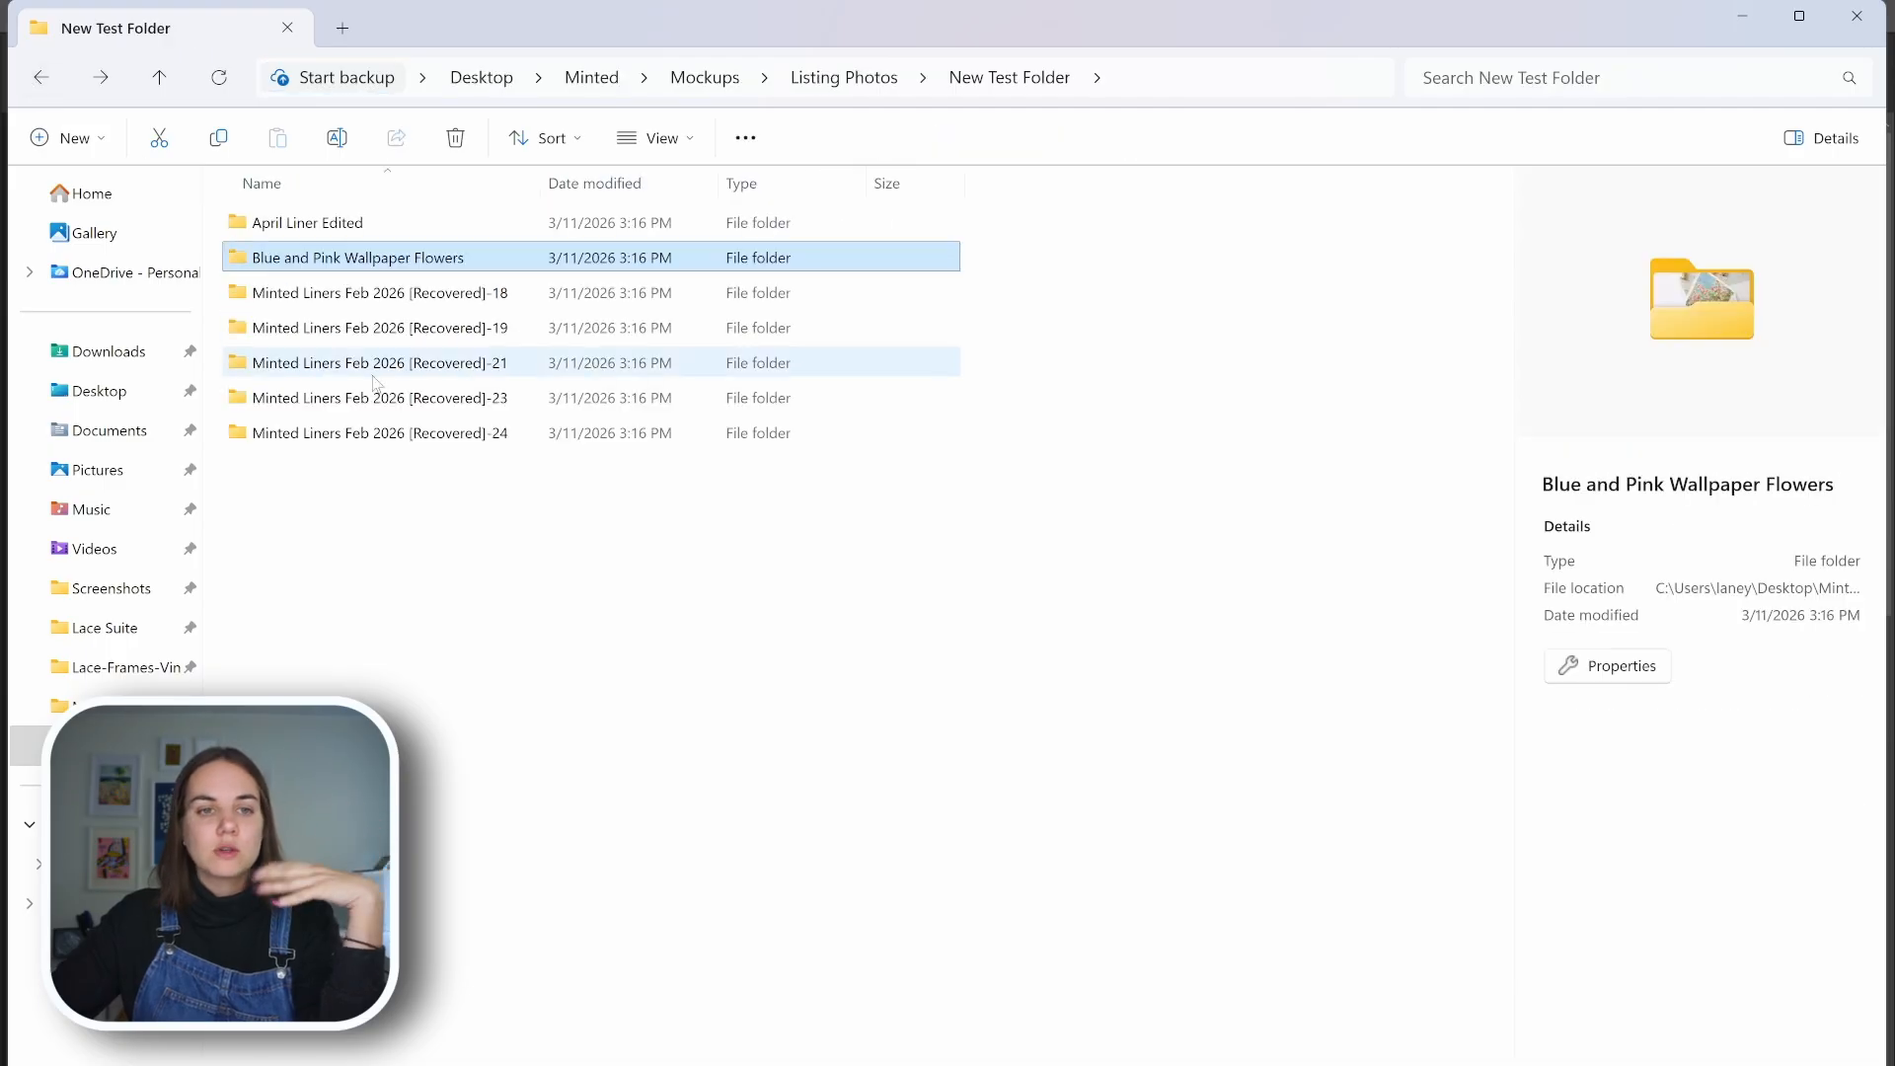
Preview the burgundy, dusty blue and fuchsia envelope mockups in the Recovered-21 folder, and return to New Test Folder
double_click(371, 362)
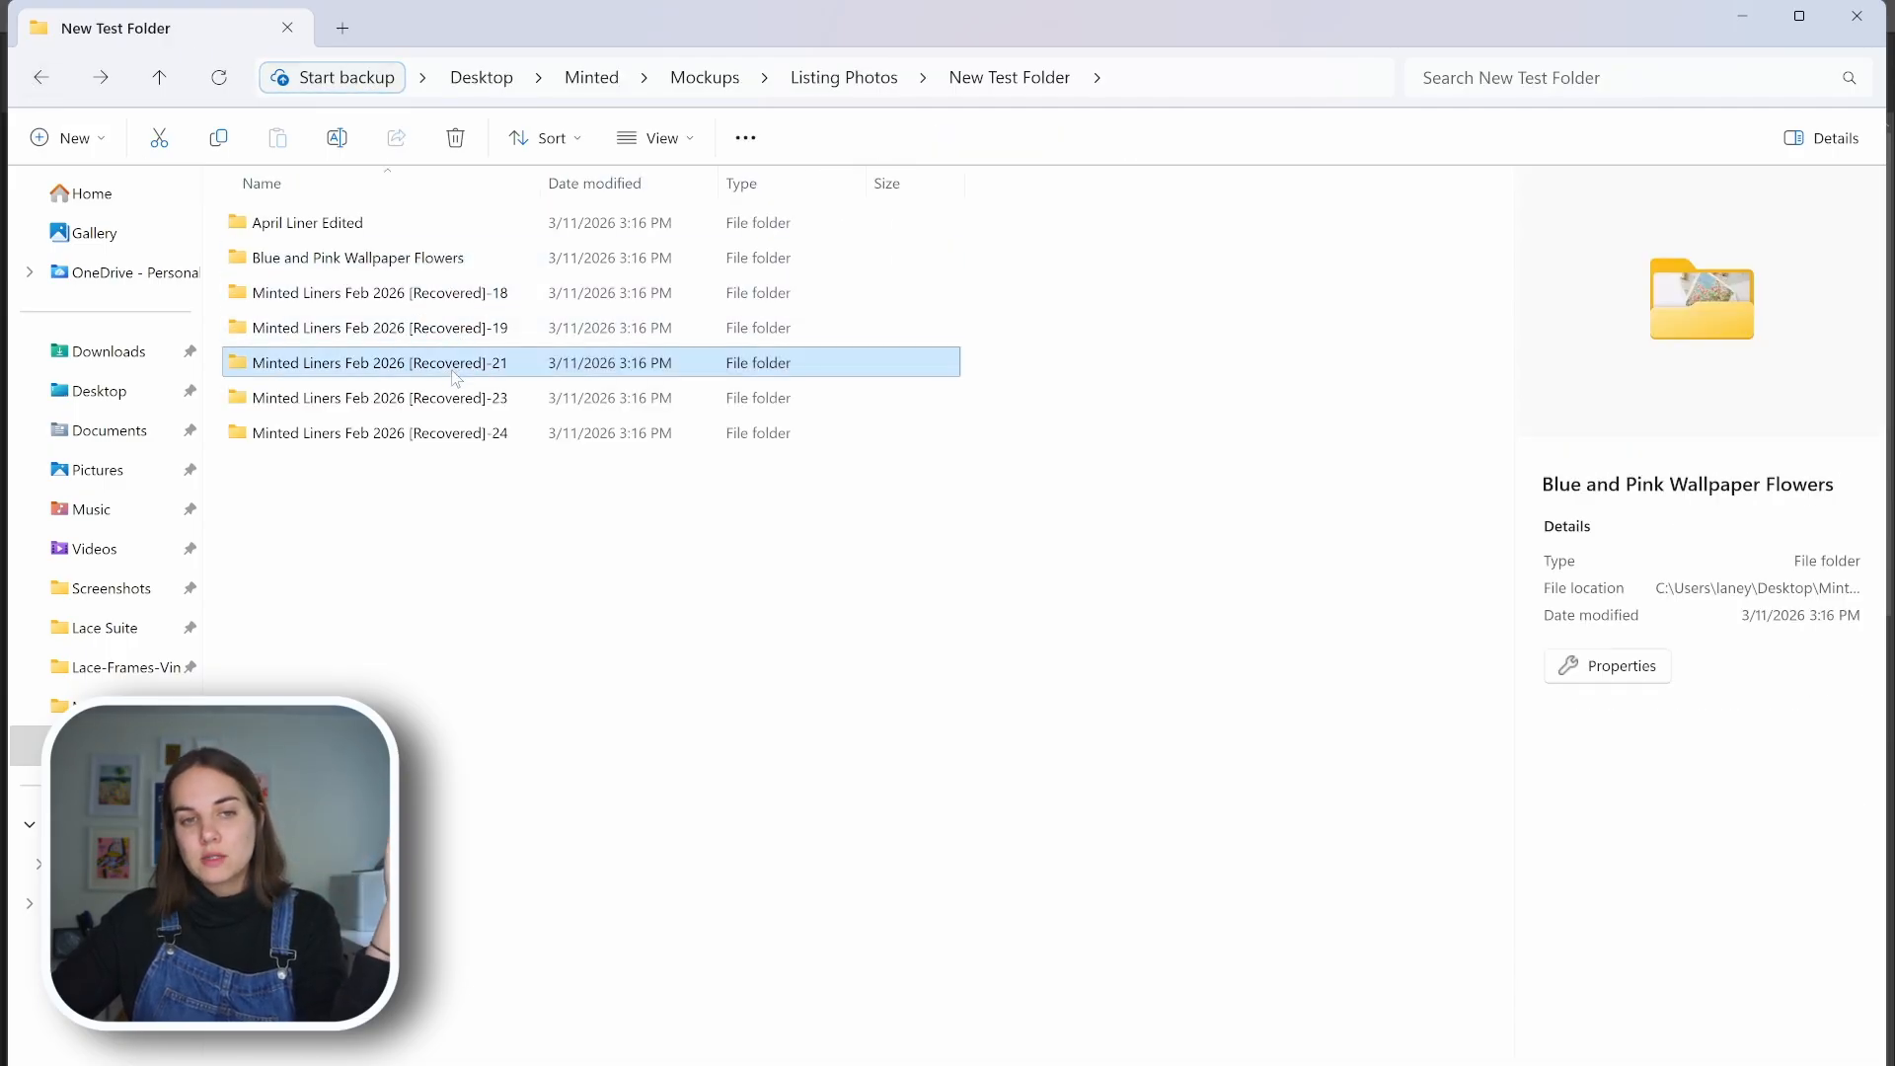
click(326, 246)
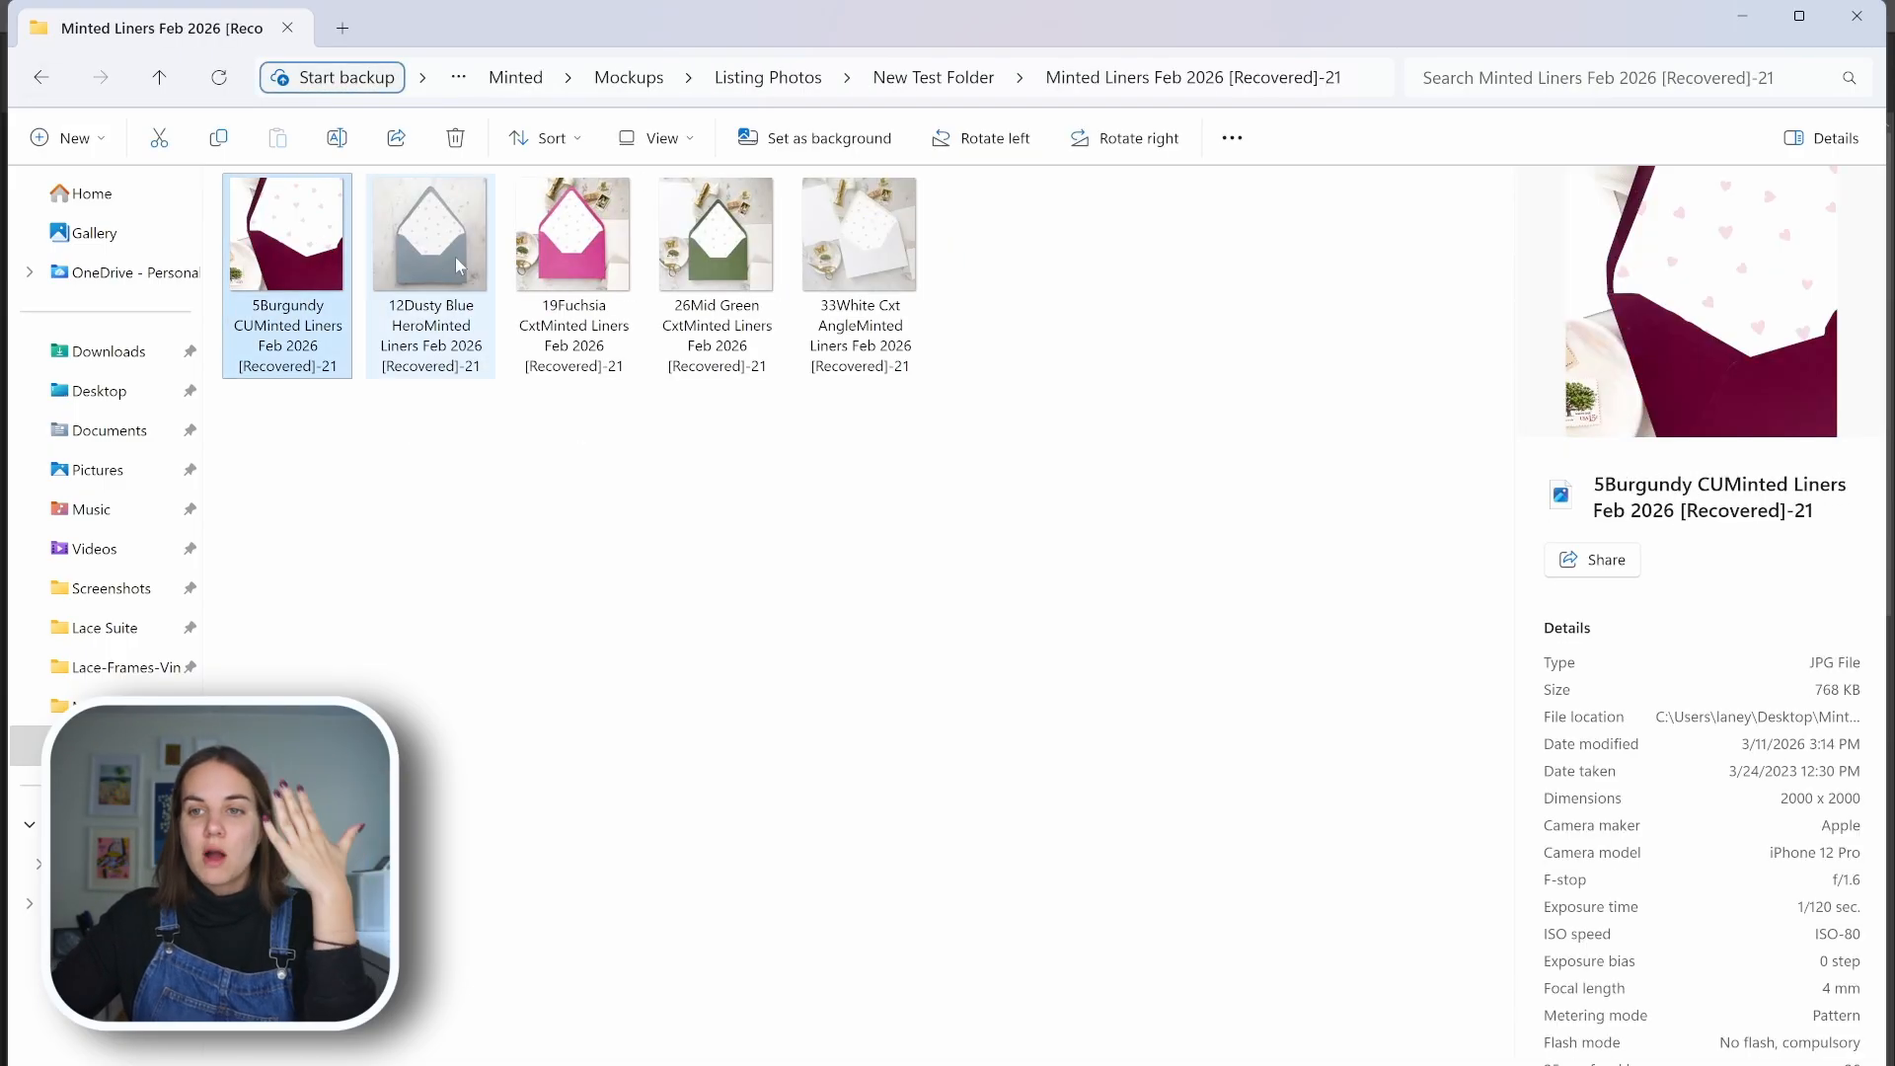
click(454, 256)
click(568, 280)
click(43, 76)
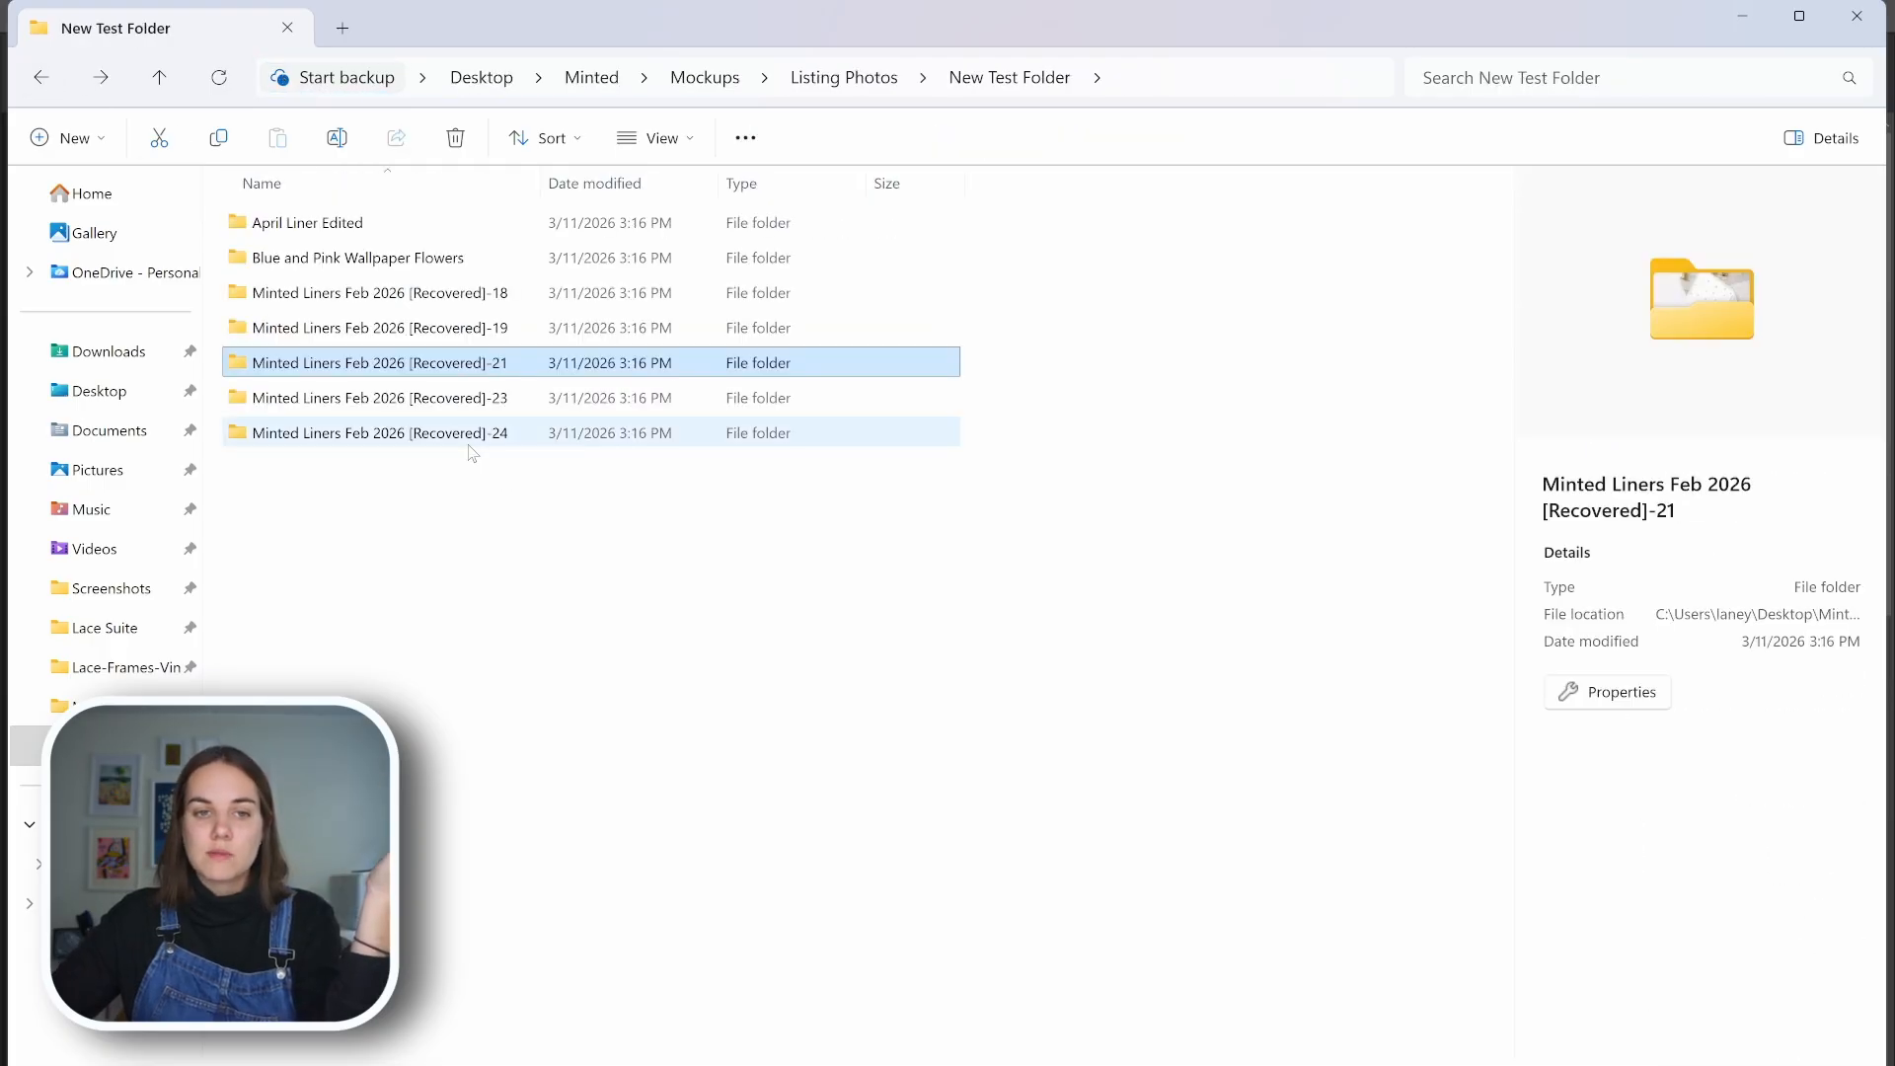
Preview the burgundy, dusty blue and fuchsia striped-liner mockups in the Recovered-24 folder, and return to New Test Folder
double_click(464, 432)
click(306, 247)
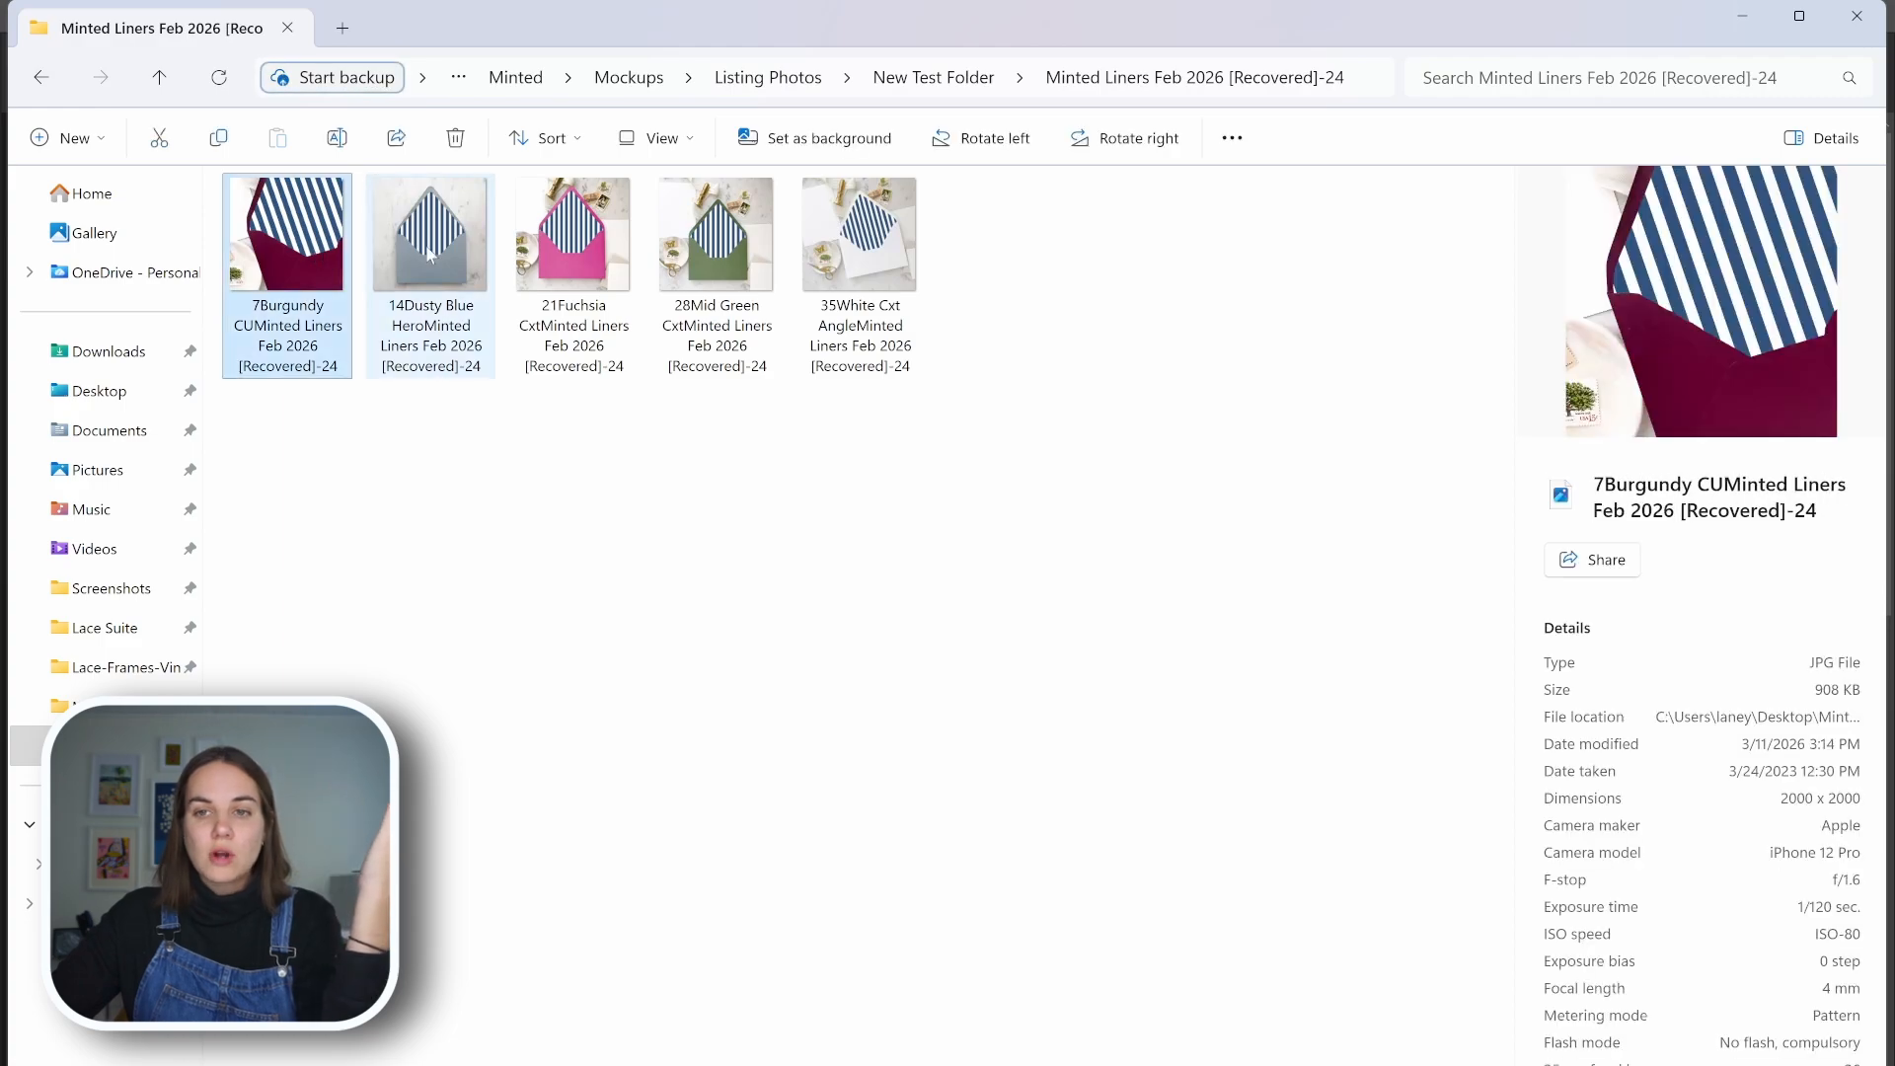
click(430, 254)
click(556, 286)
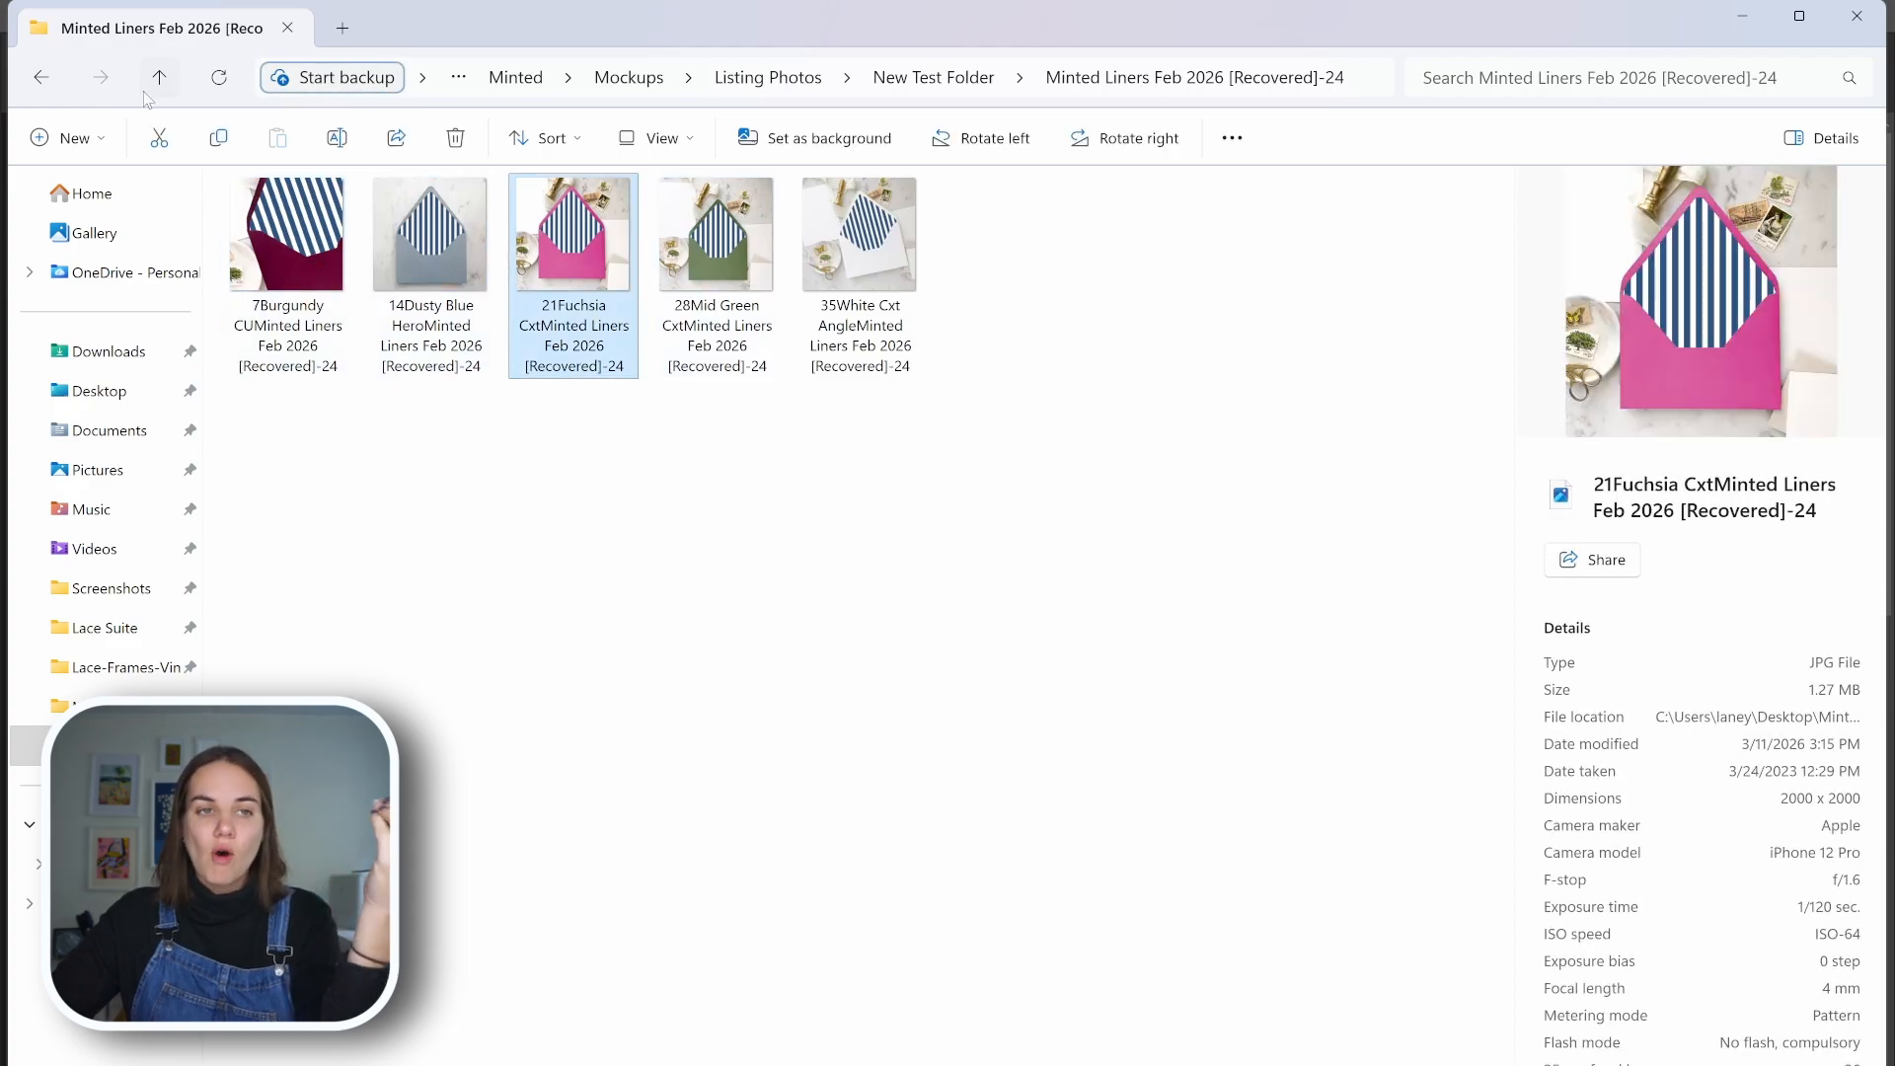
click(41, 79)
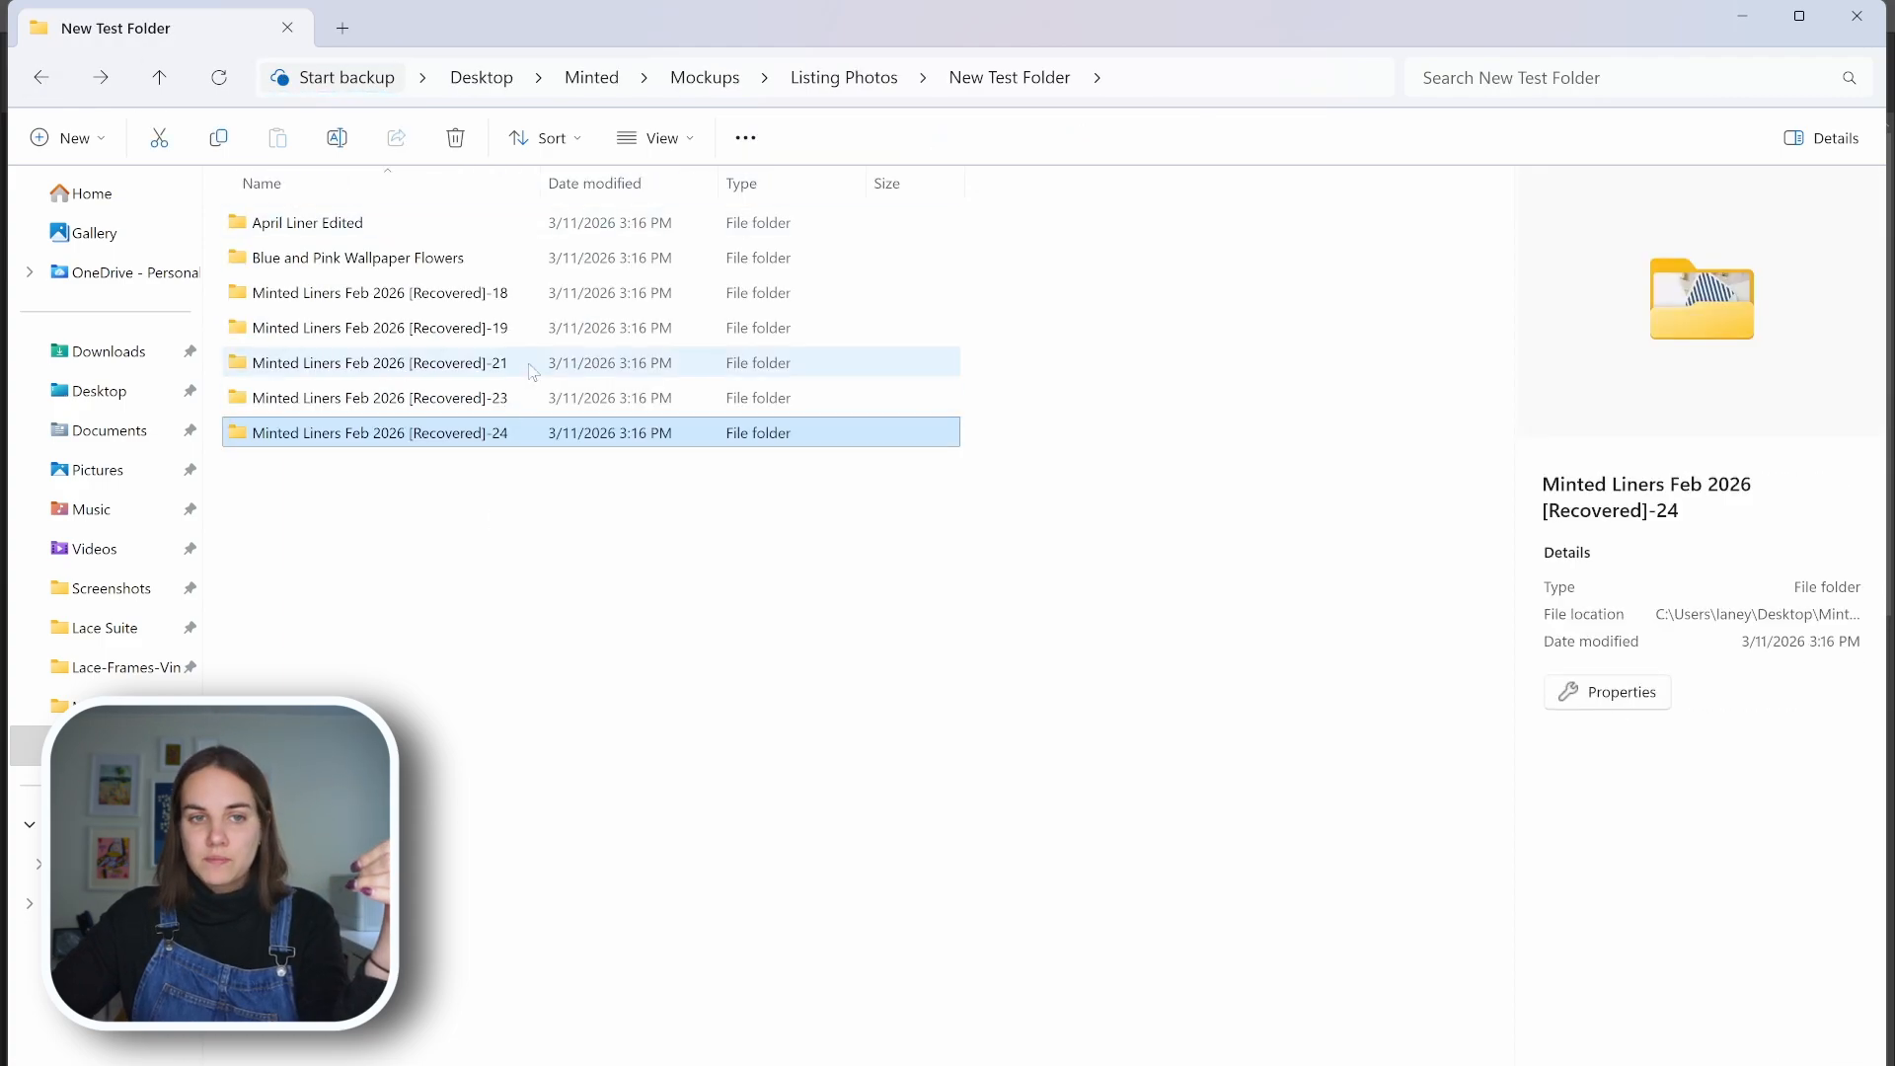
Compare the dusty blue and burgundy mockups in the Recovered-19 folder with the Minted pressed flowers liner listing in the browser
double_click(538, 328)
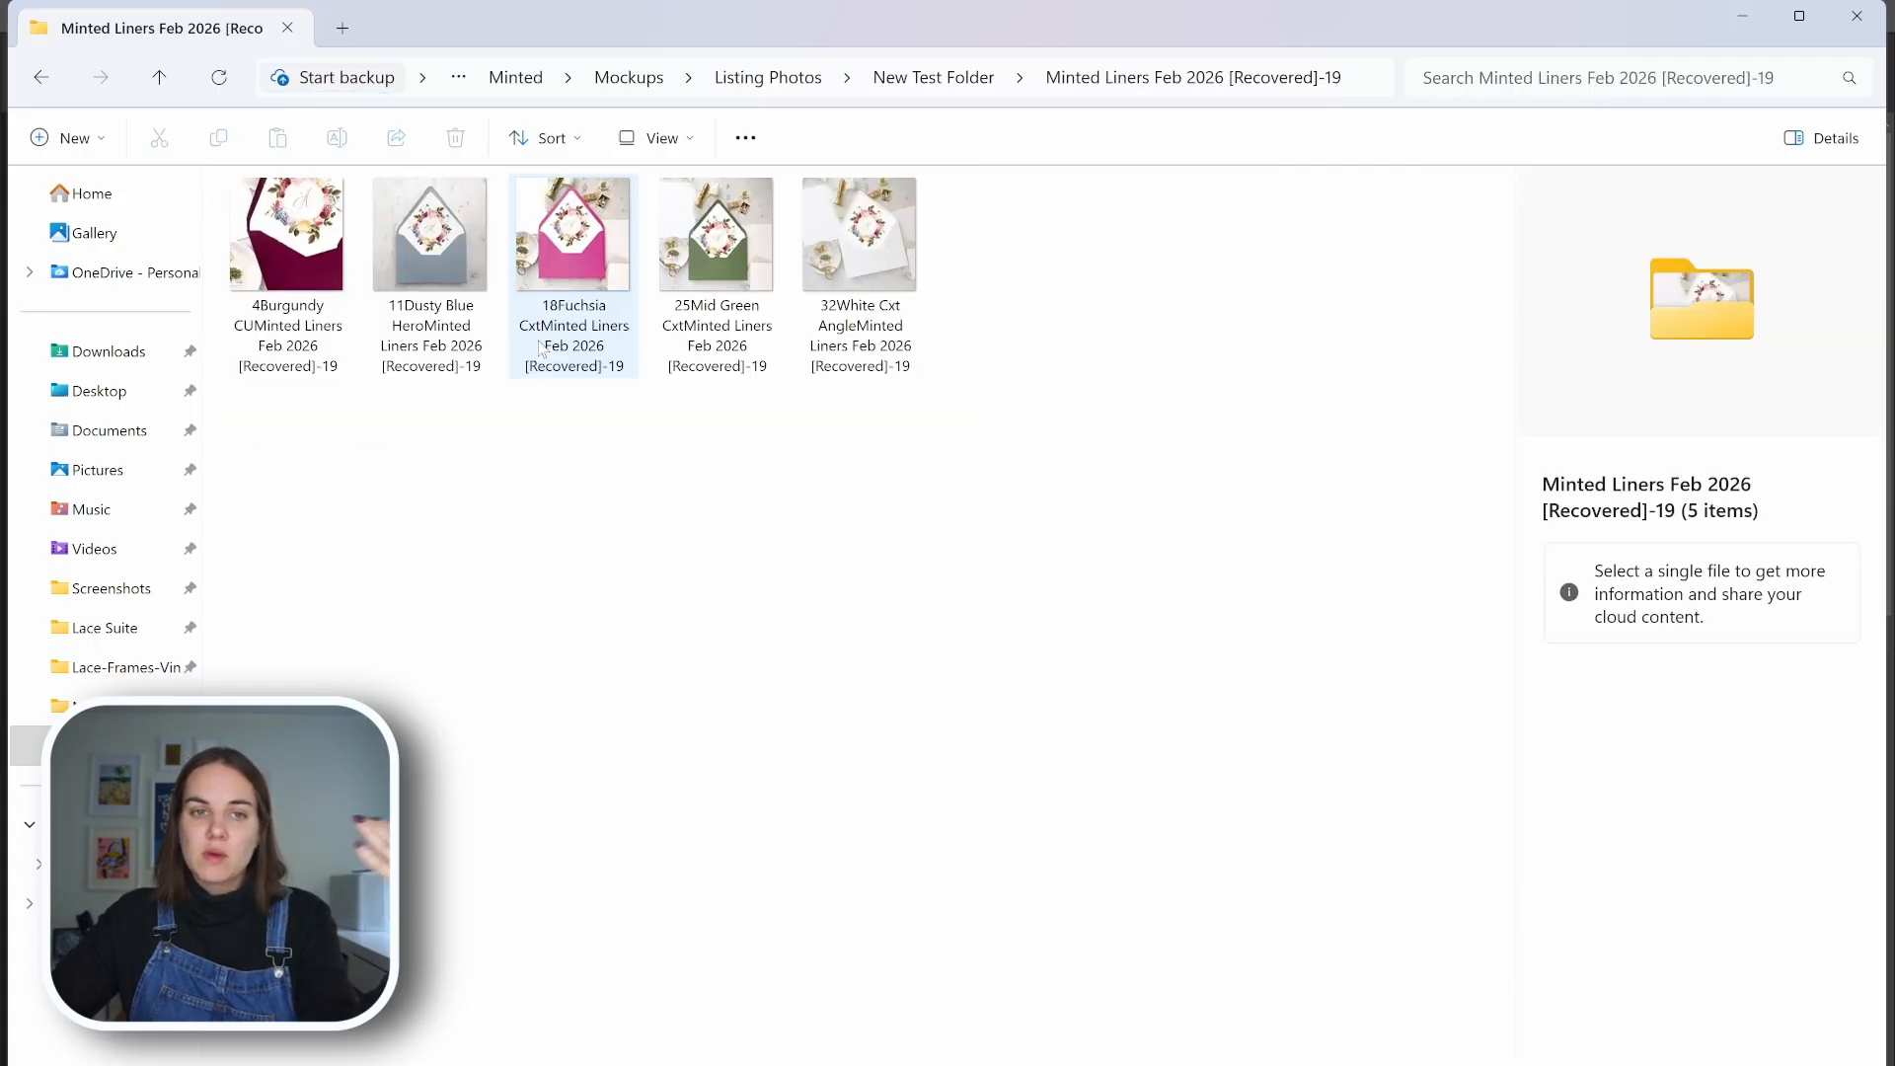
click(422, 259)
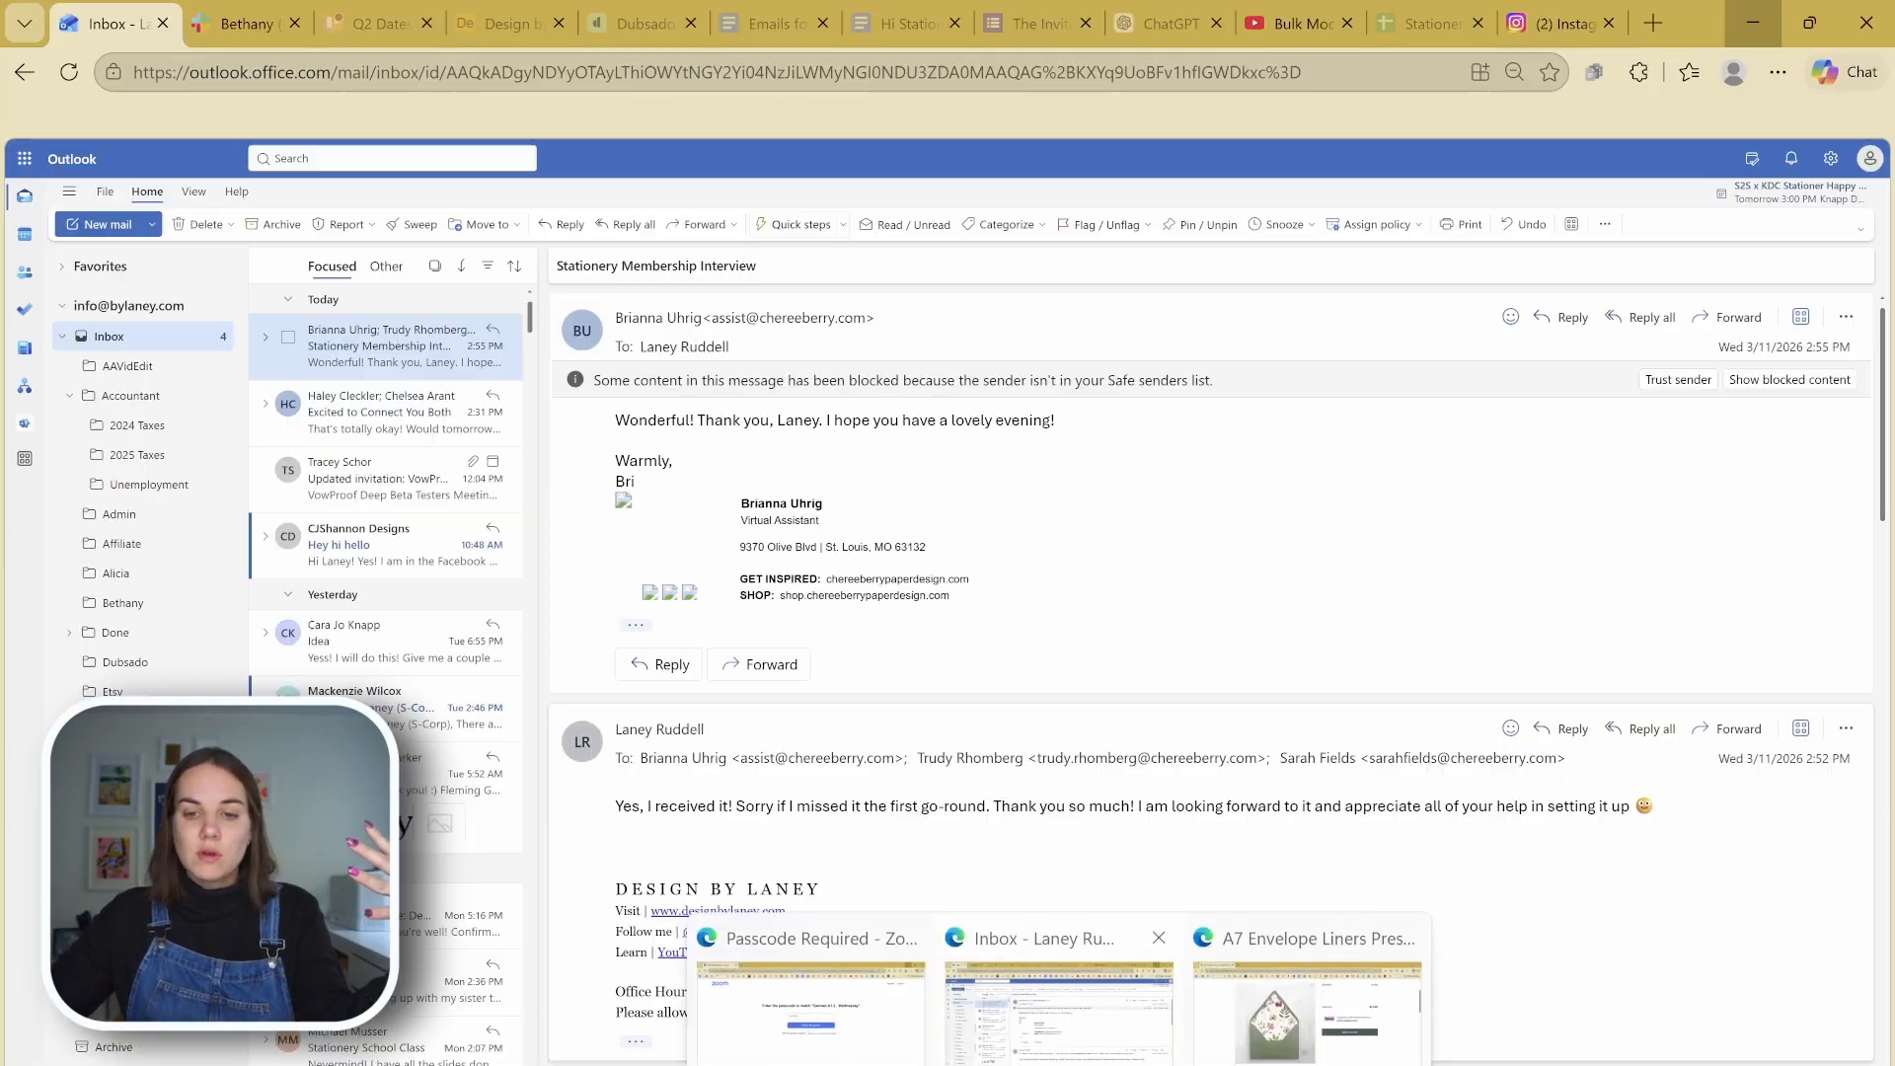
click(1481, 1002)
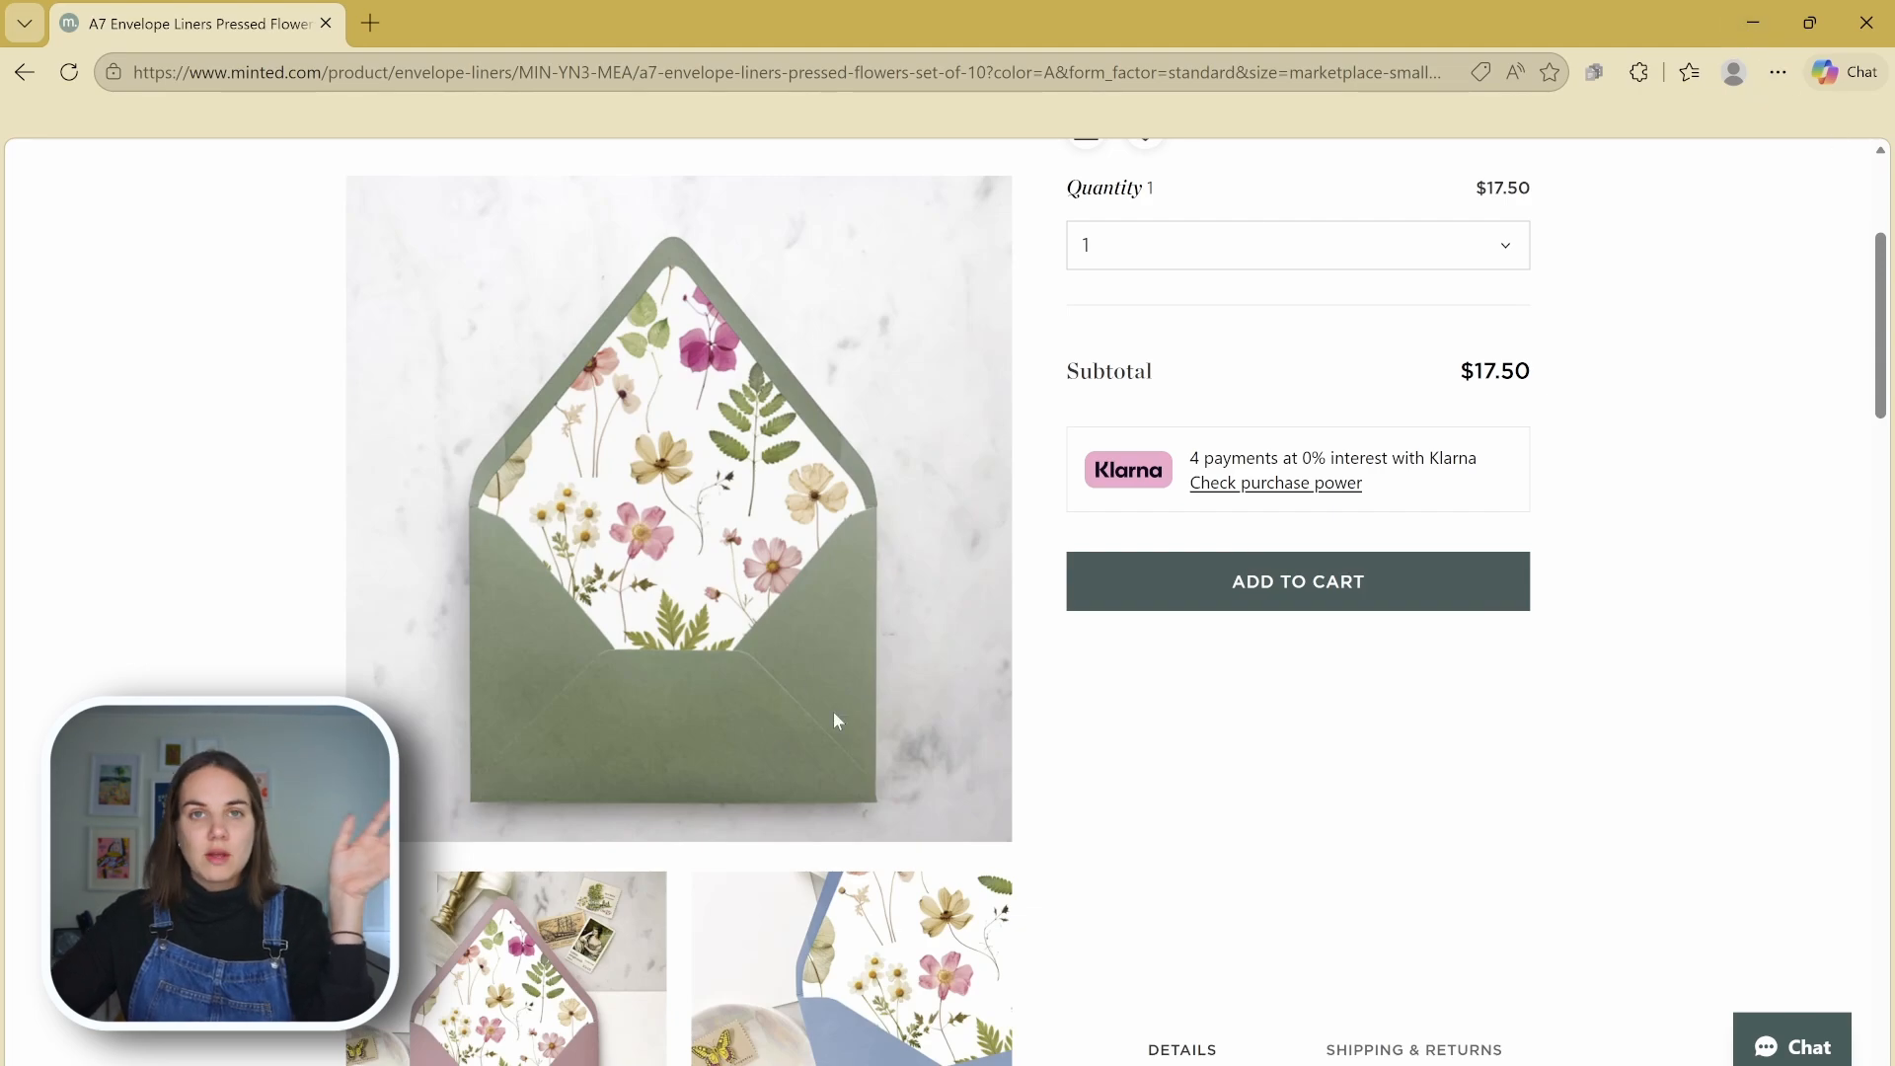
click(1753, 22)
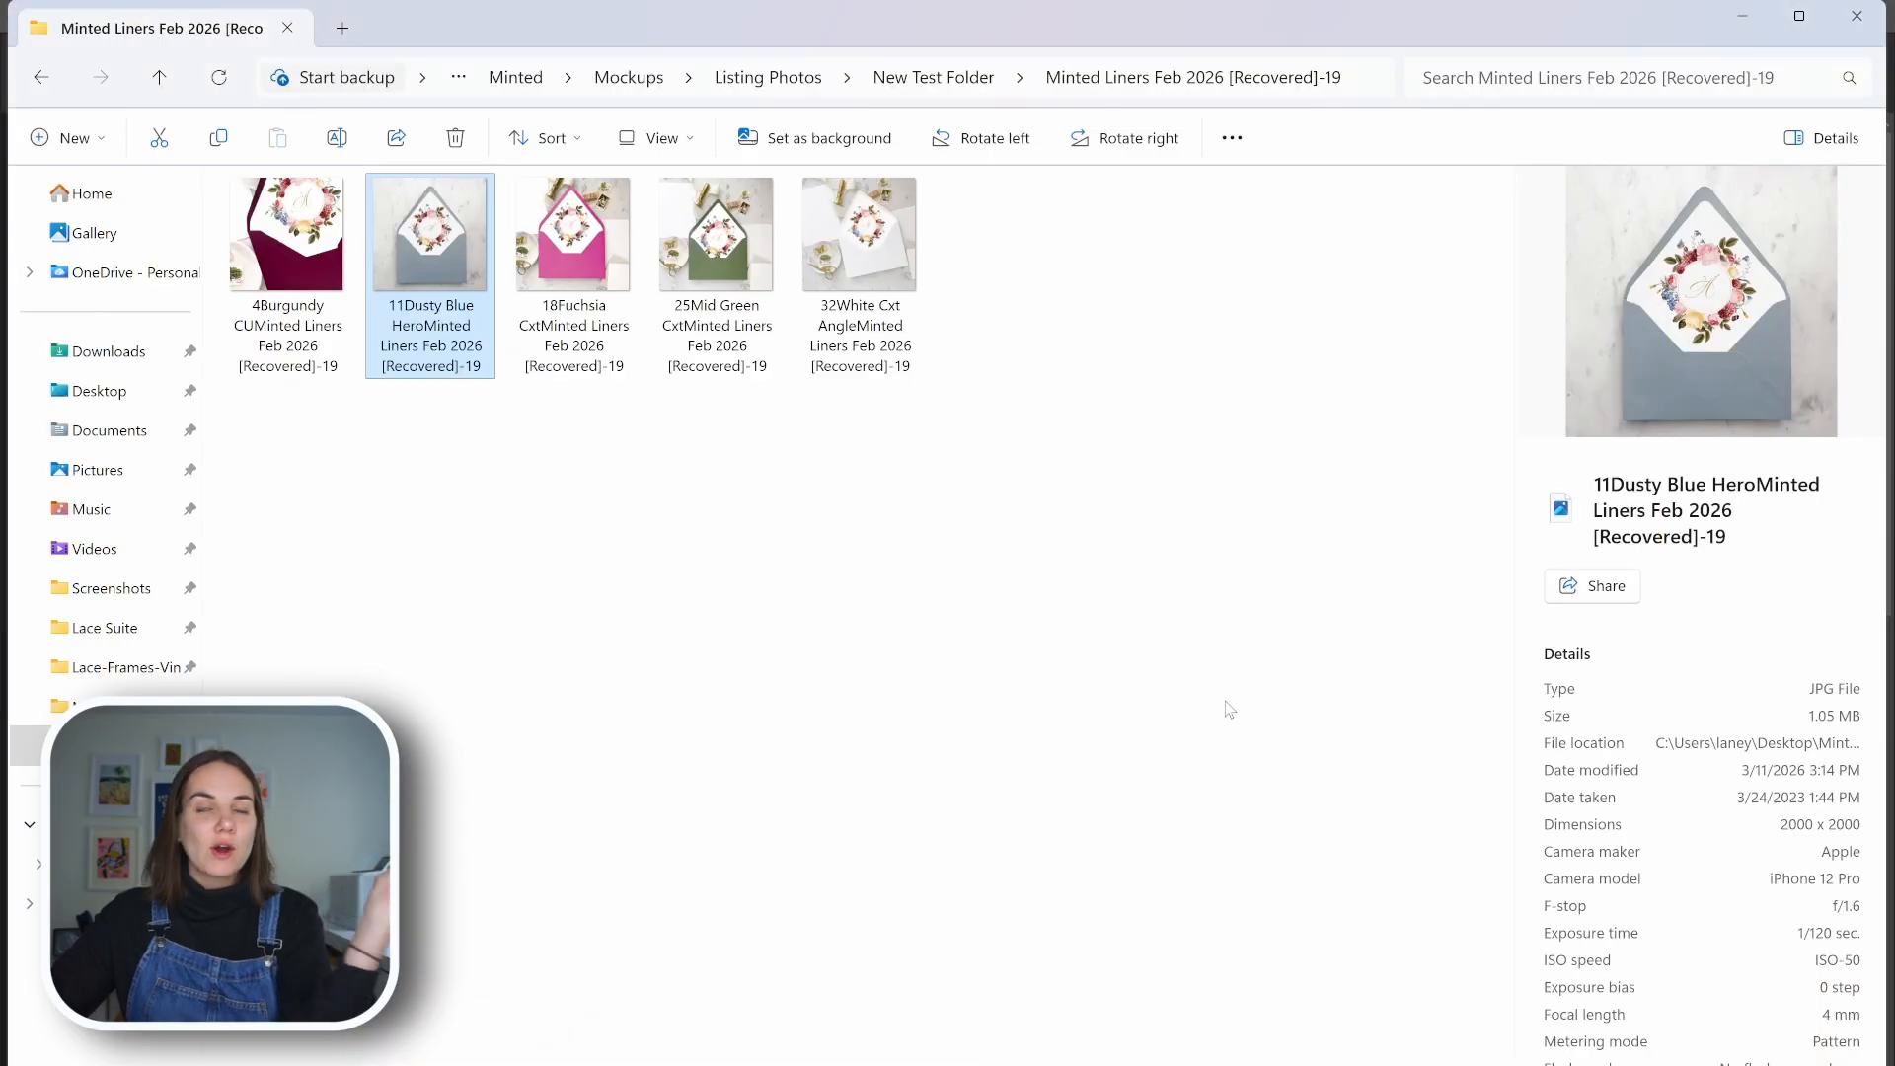
click(249, 239)
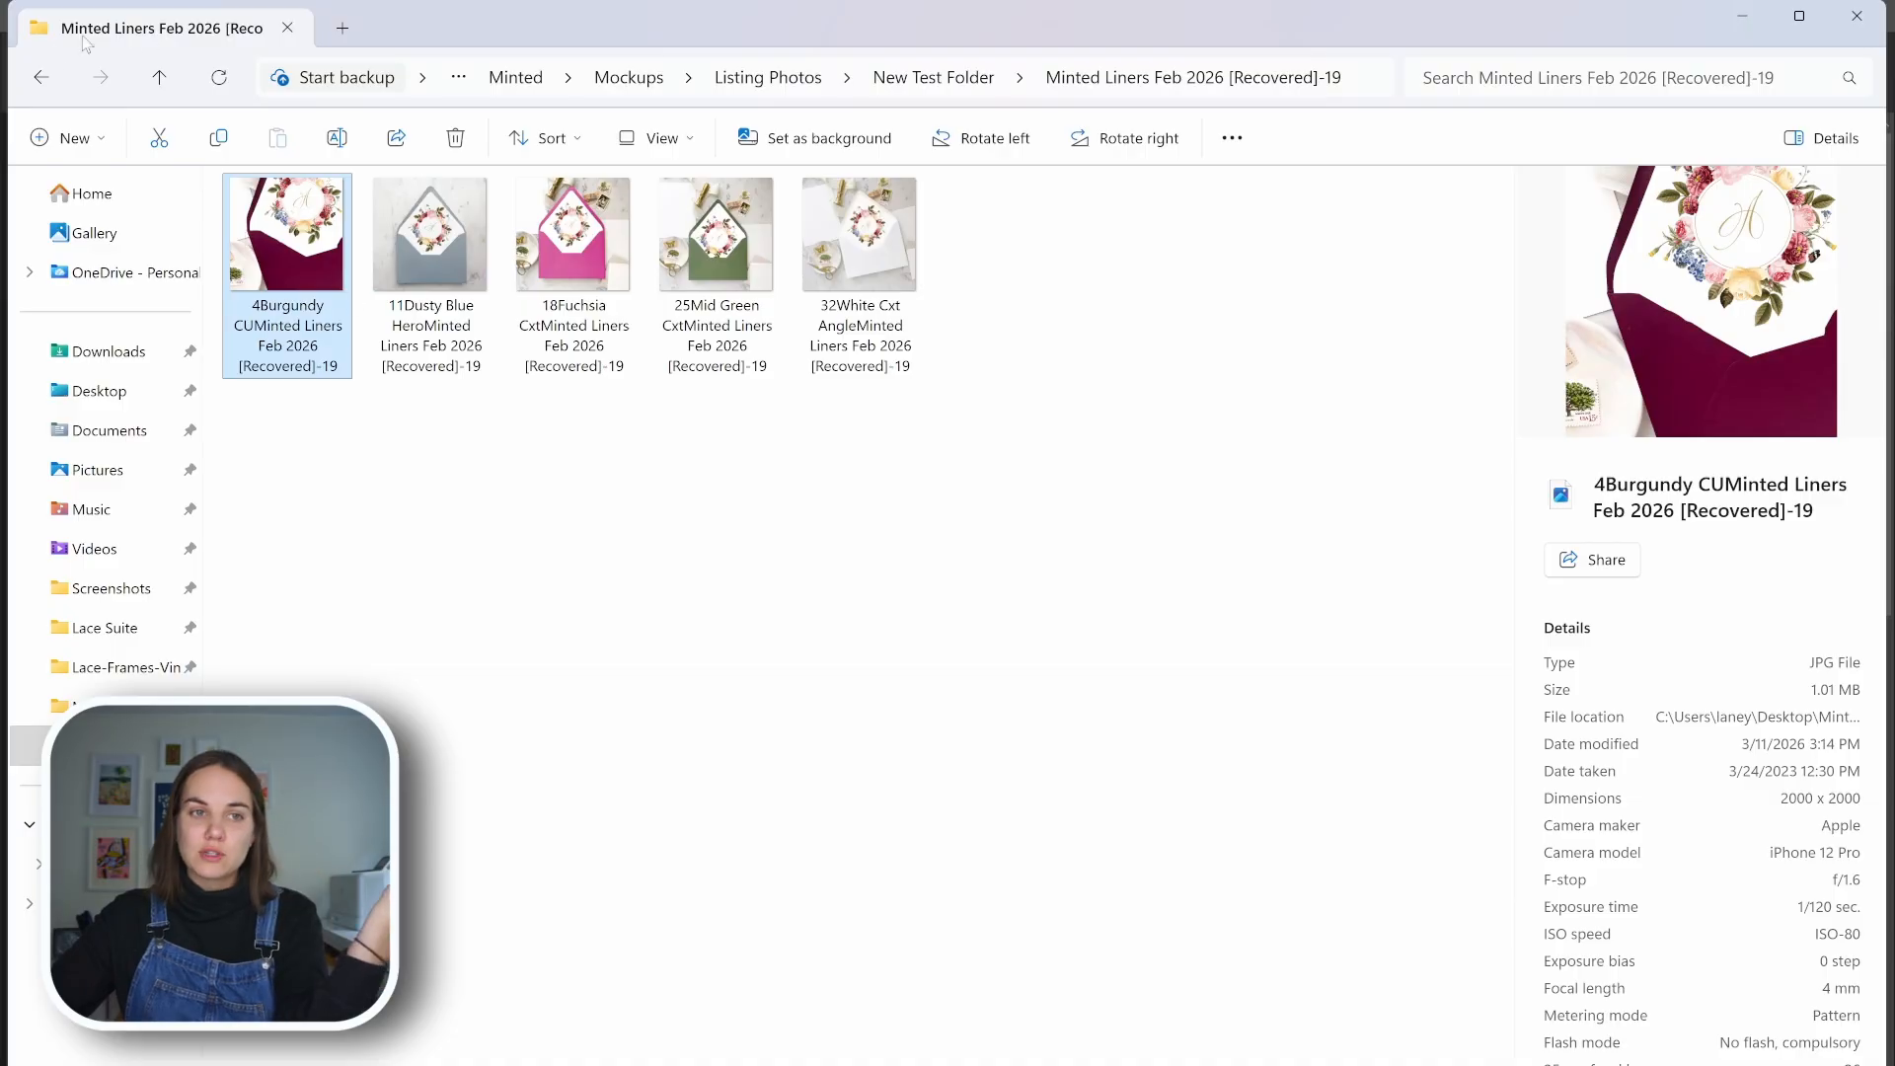
click(40, 76)
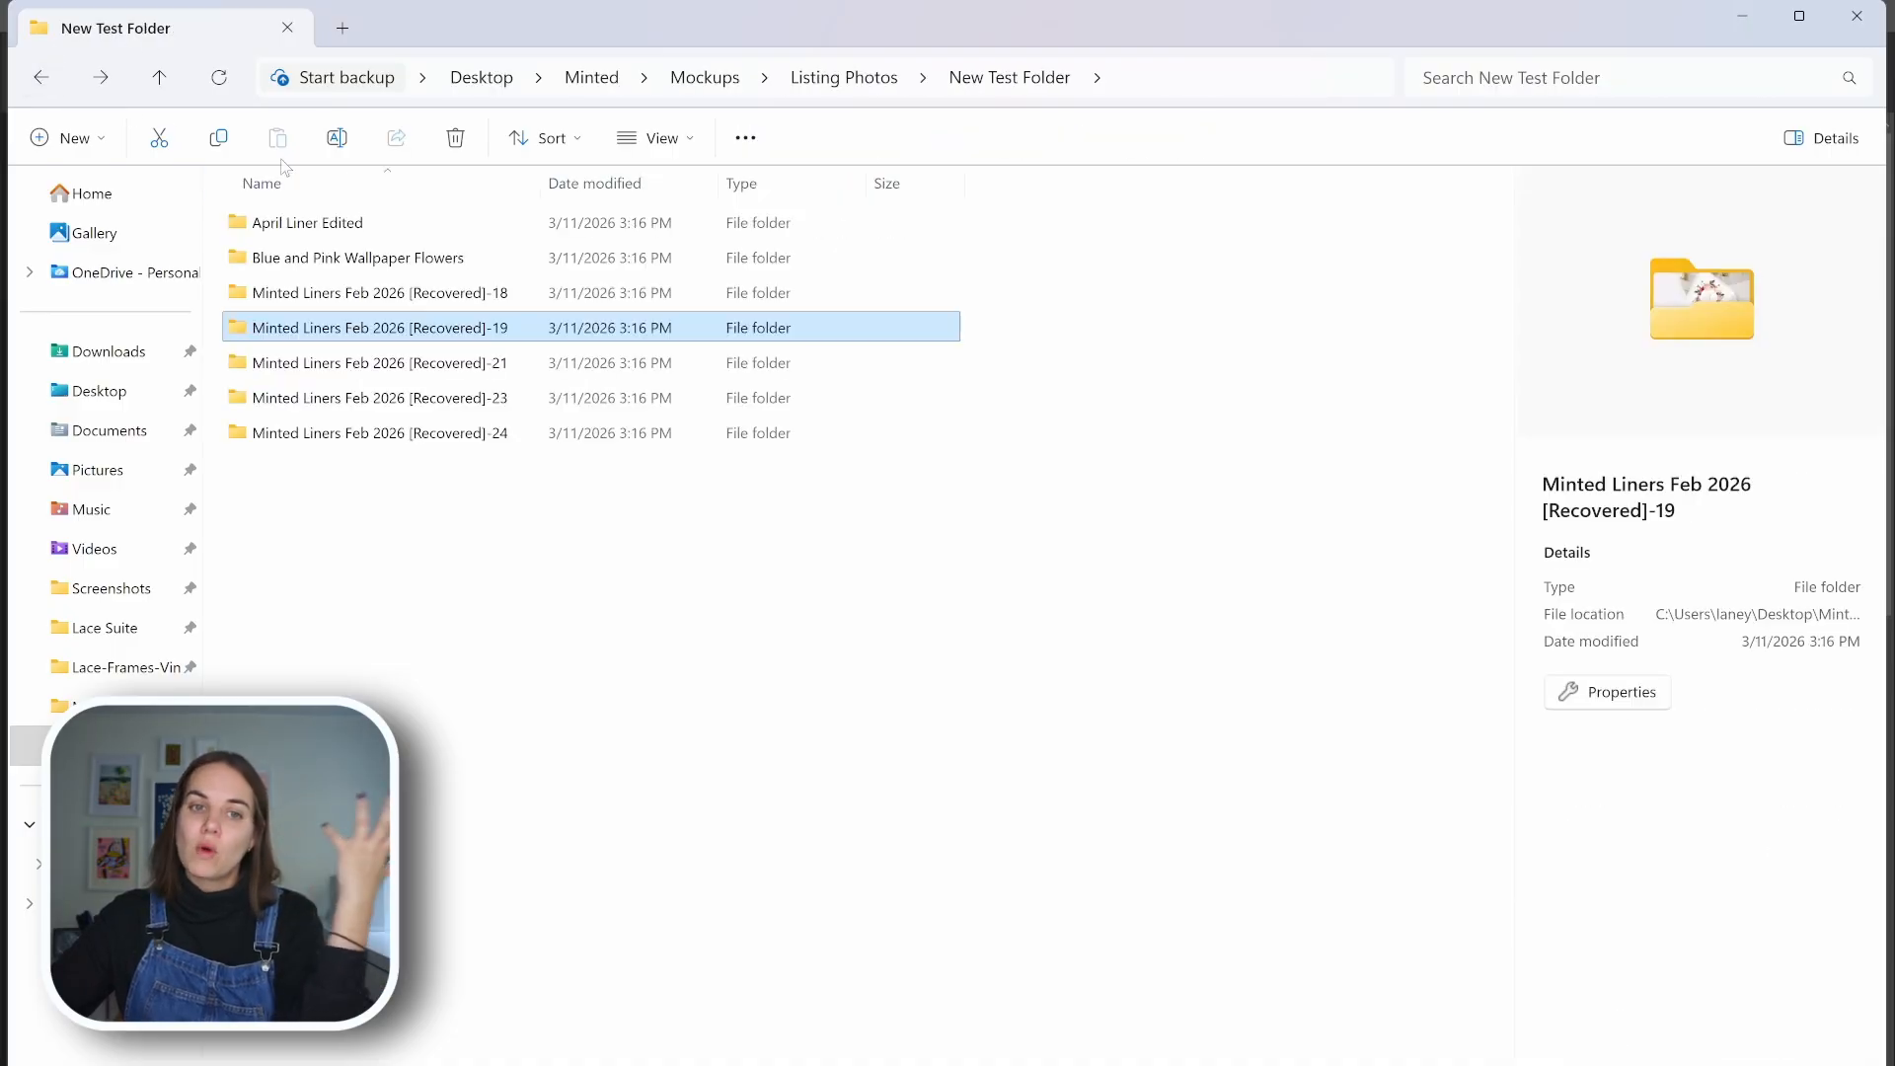
Reopen the Recovered-21 mockup folder and preview the fuchsia envelope image again
click(375, 362)
double_click(375, 362)
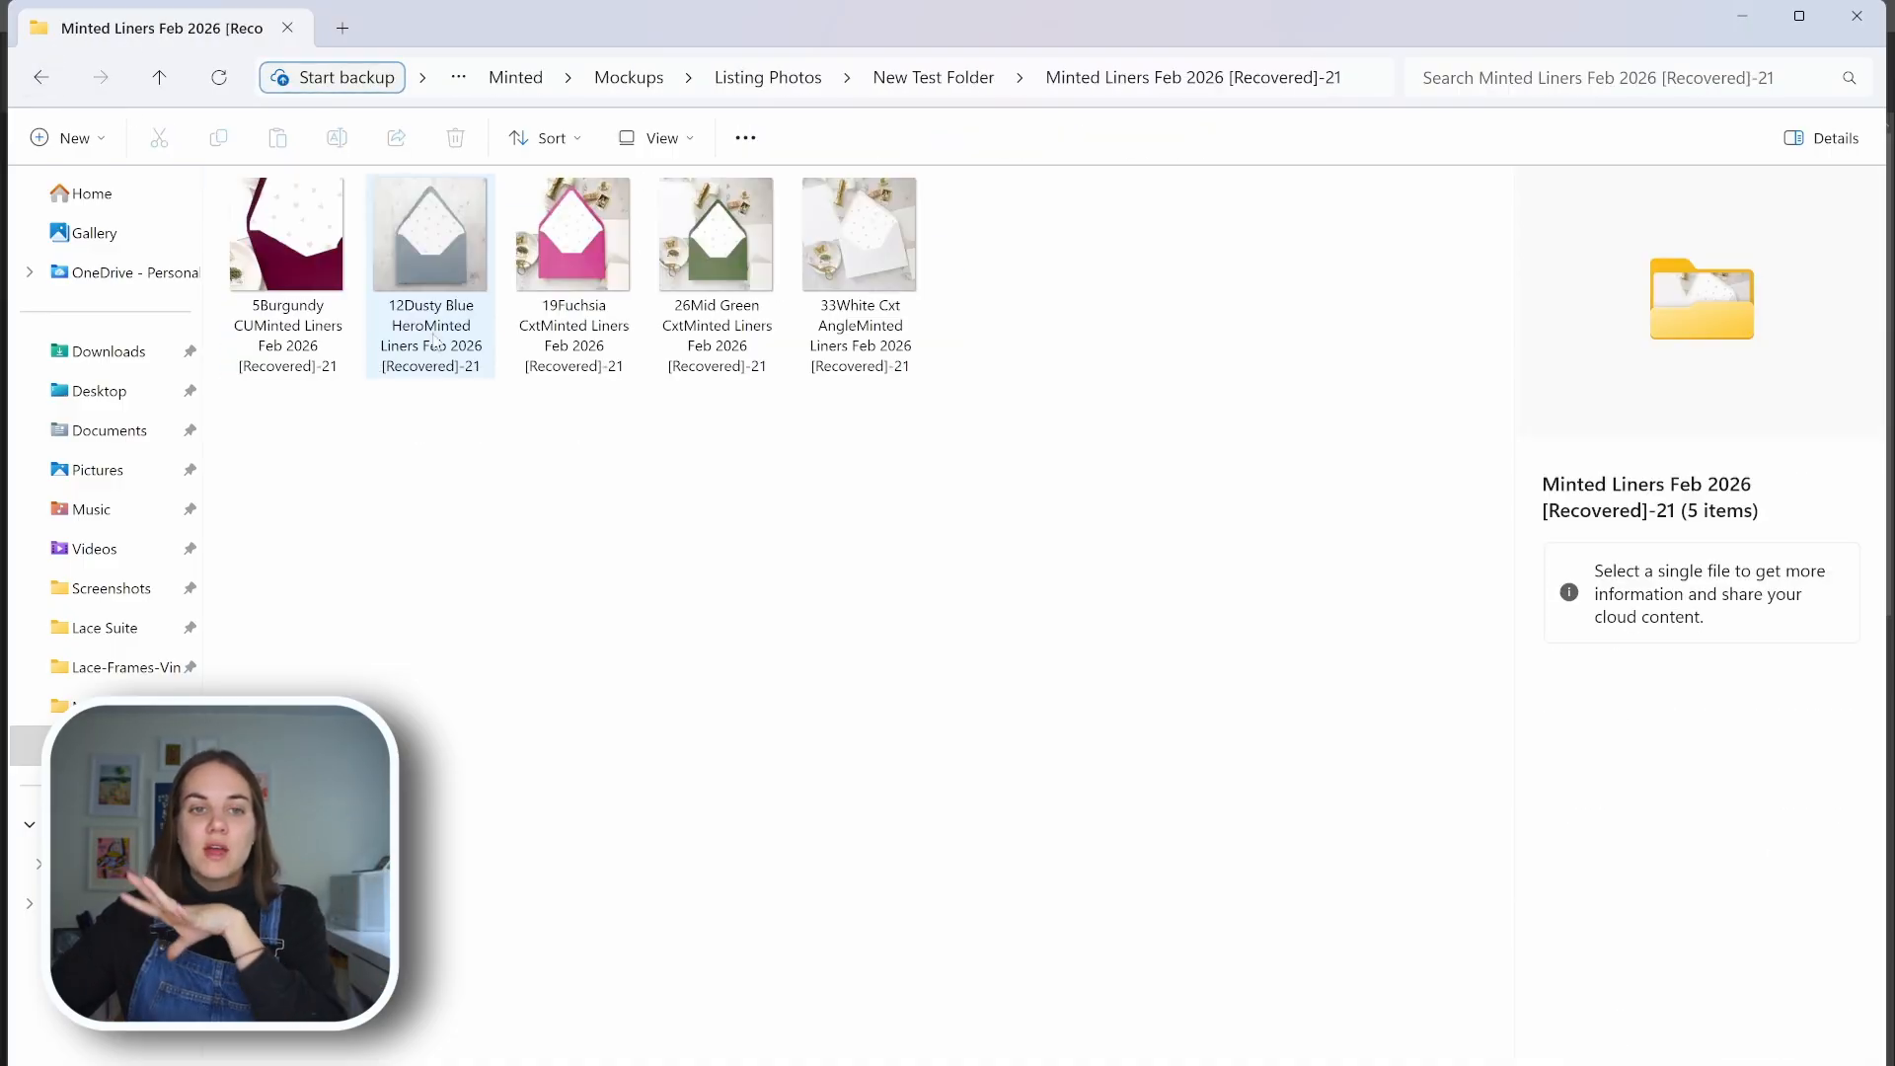
click(570, 258)
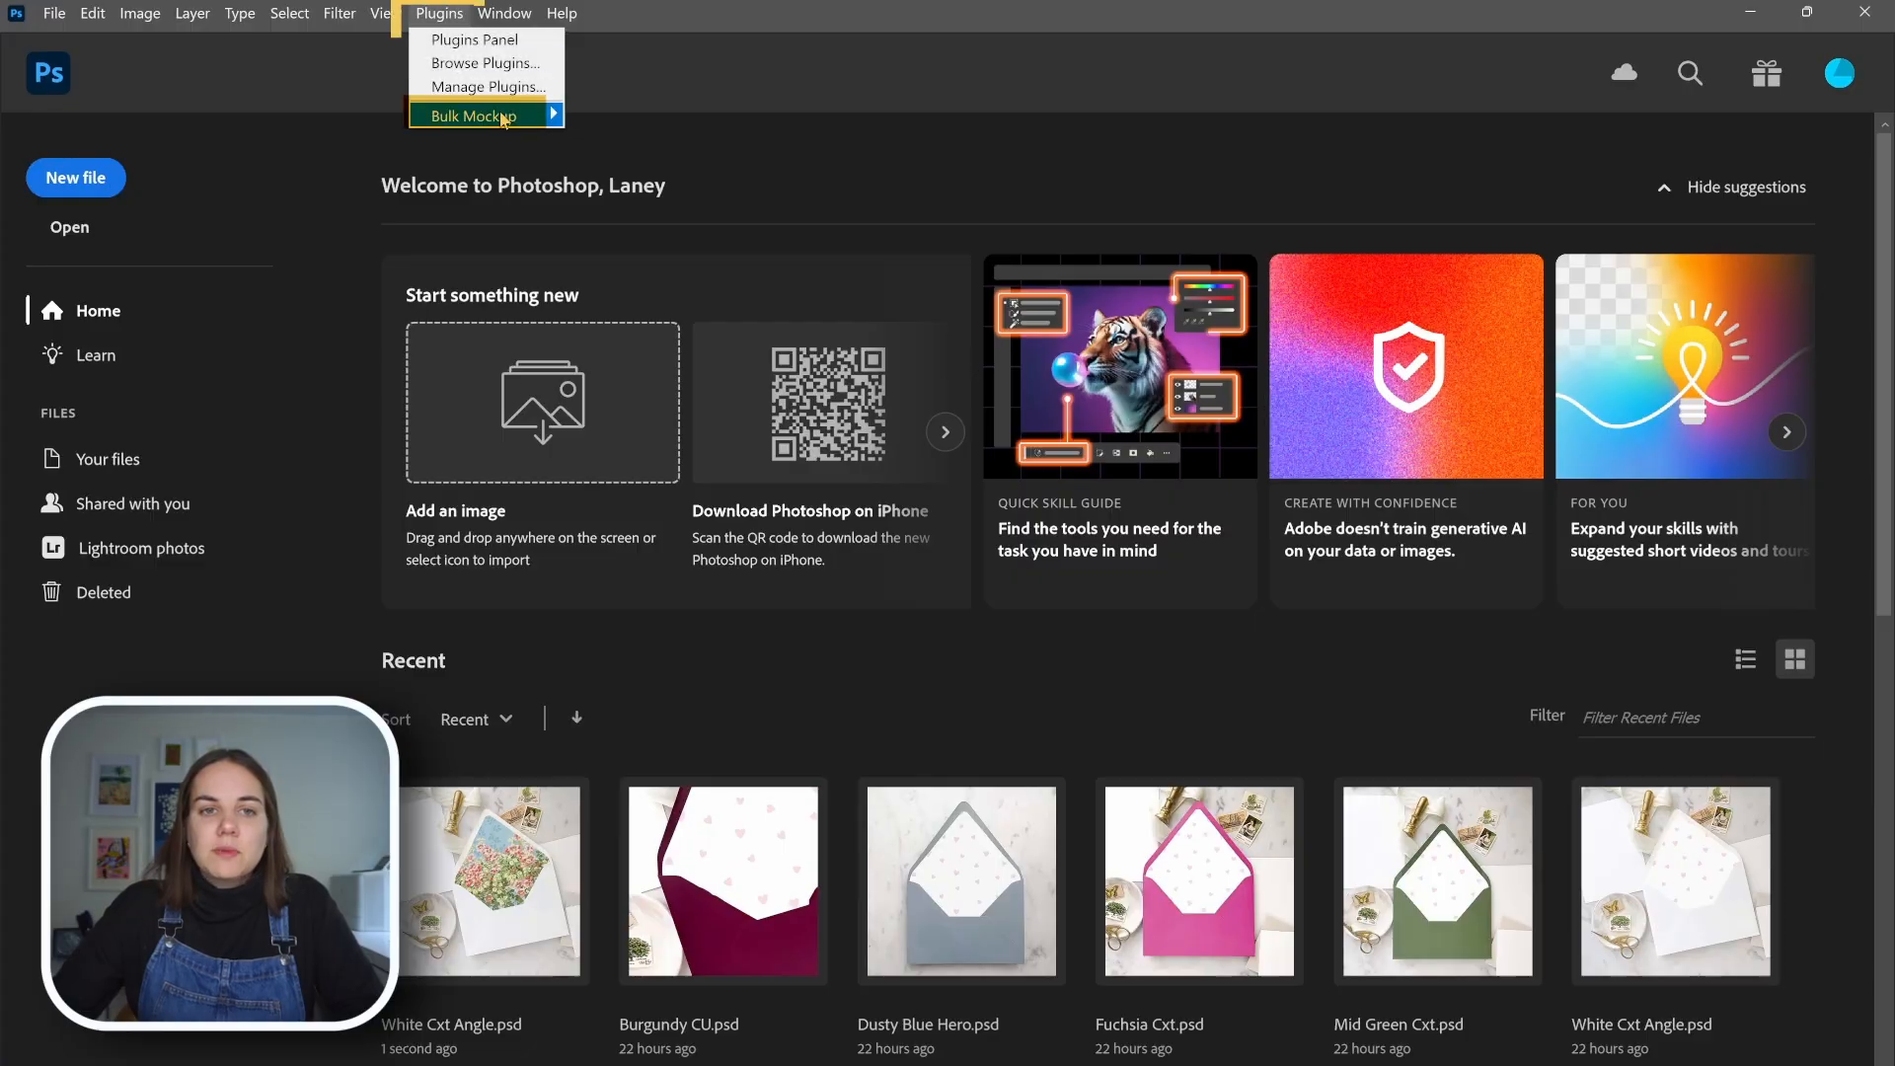
Open the Bulk Mockup plugin in Photoshop, review its settings categories, and return to its main options
mouse_move(546, 109)
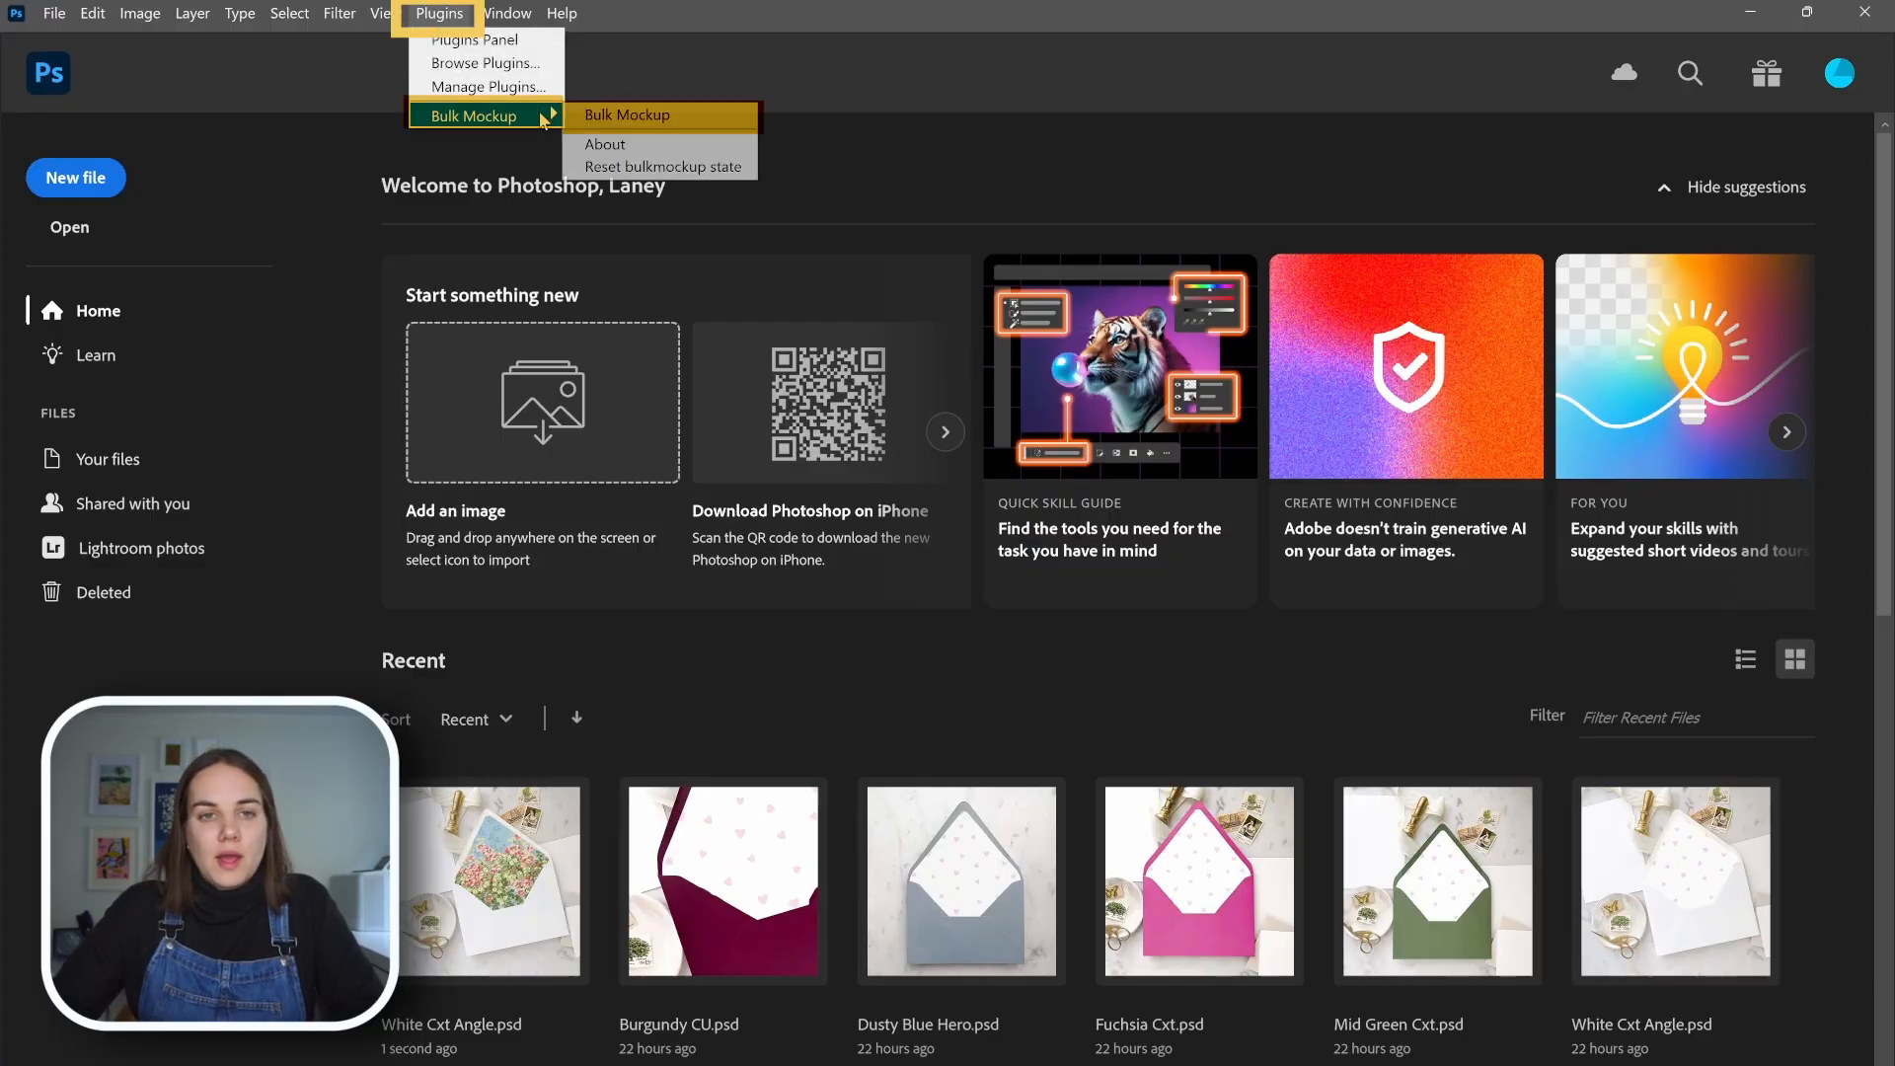
click(624, 114)
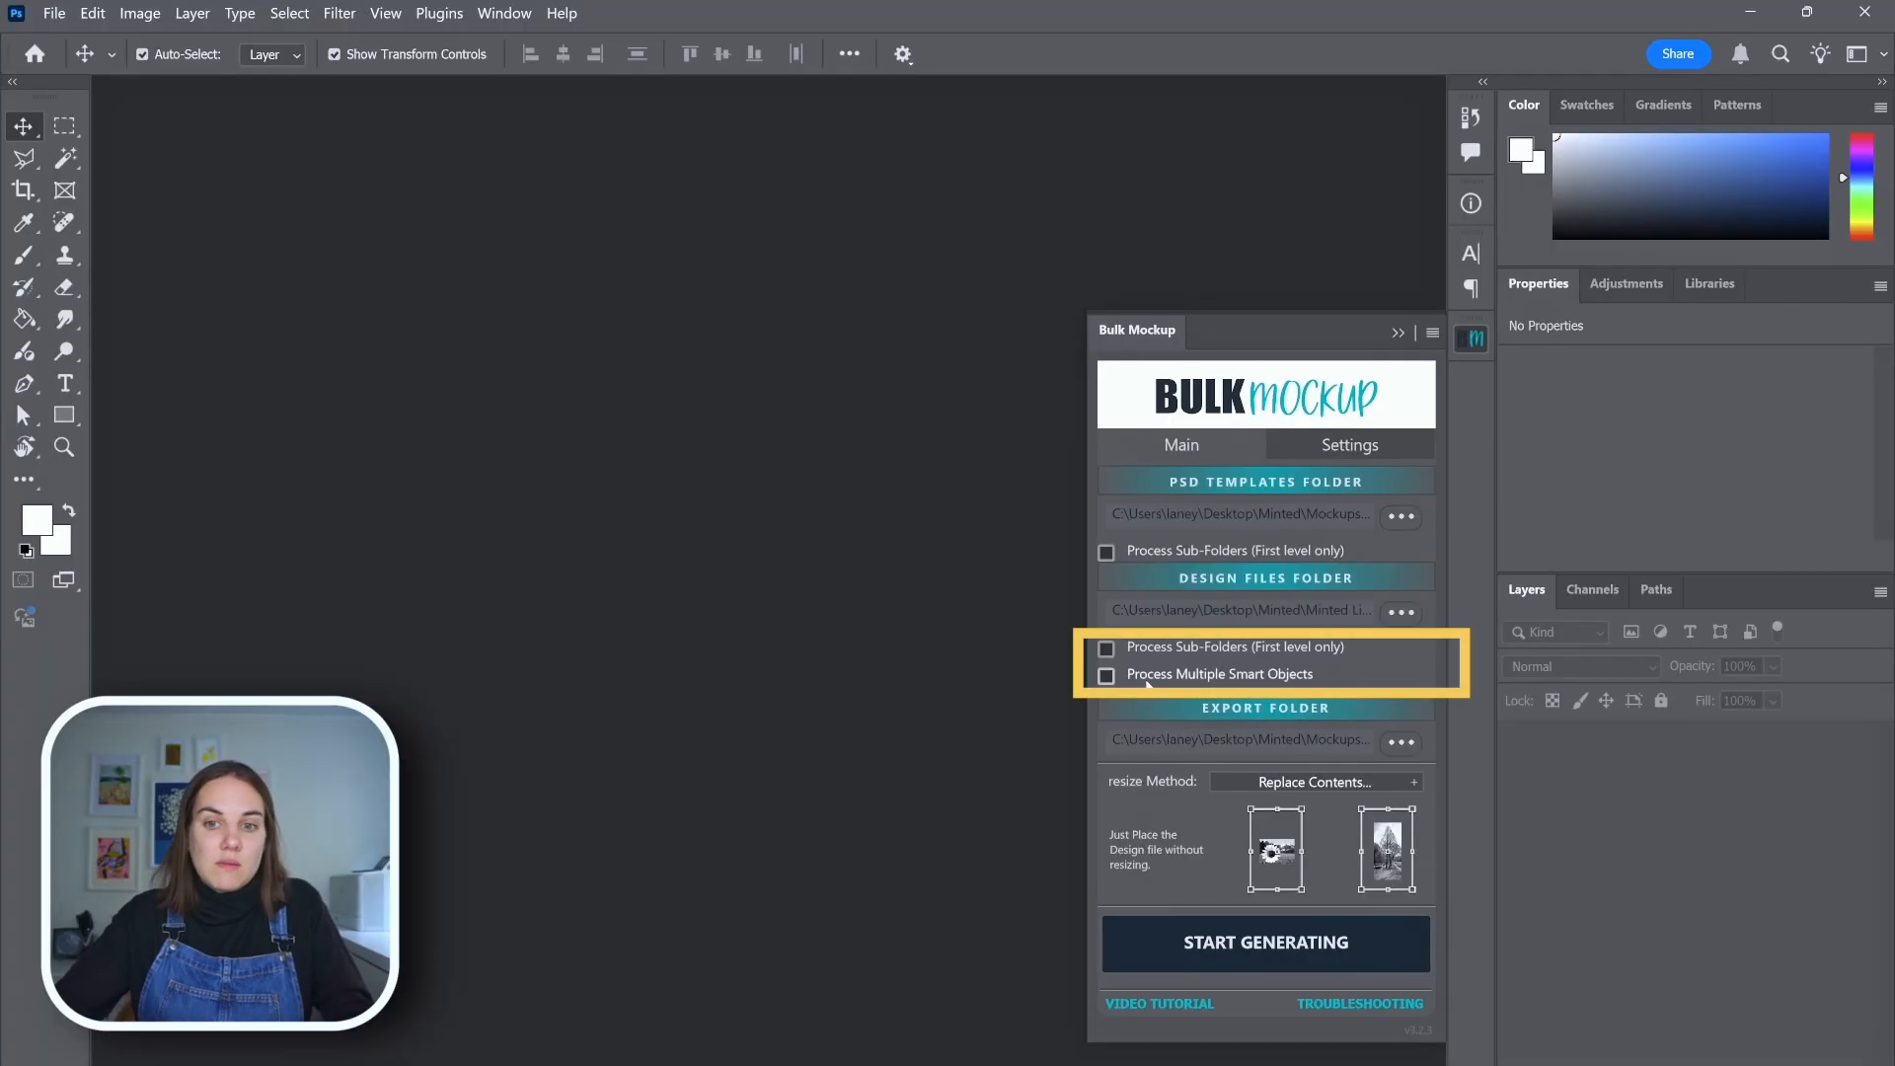
click(1368, 447)
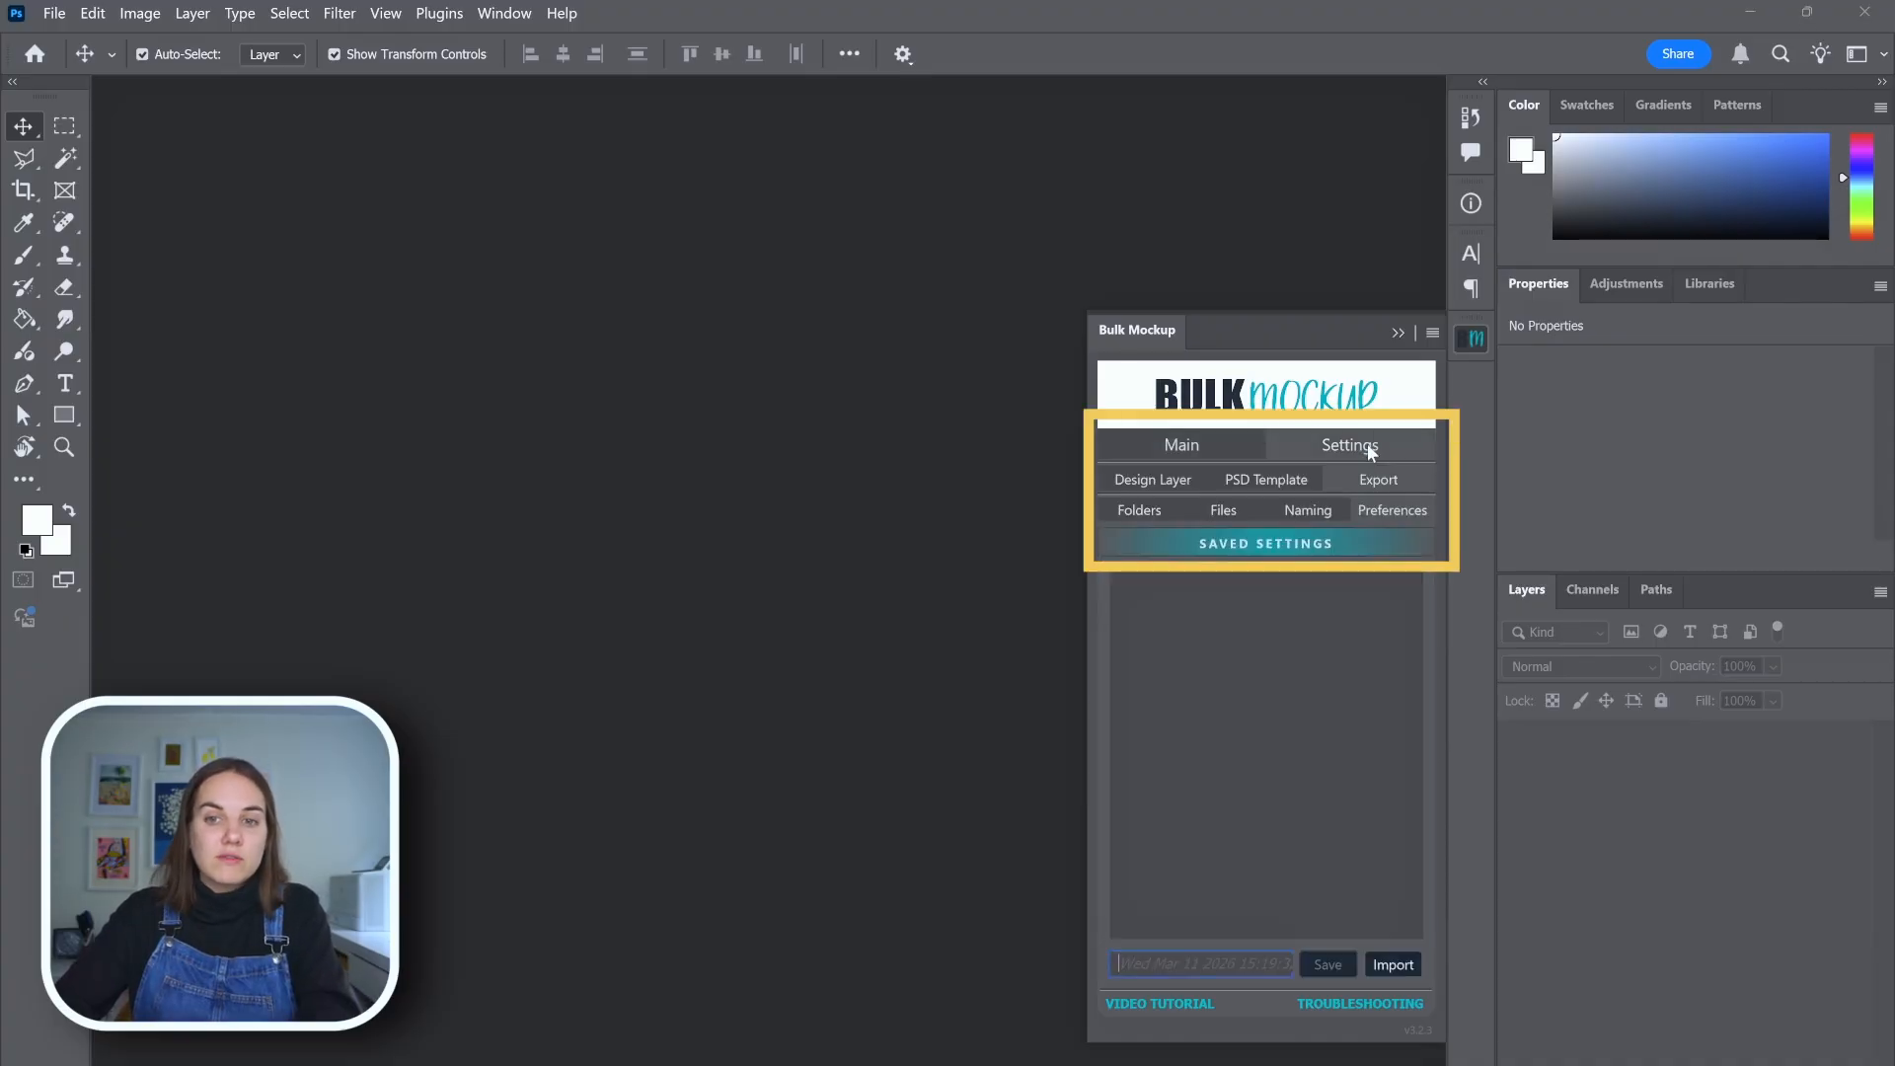
click(1194, 442)
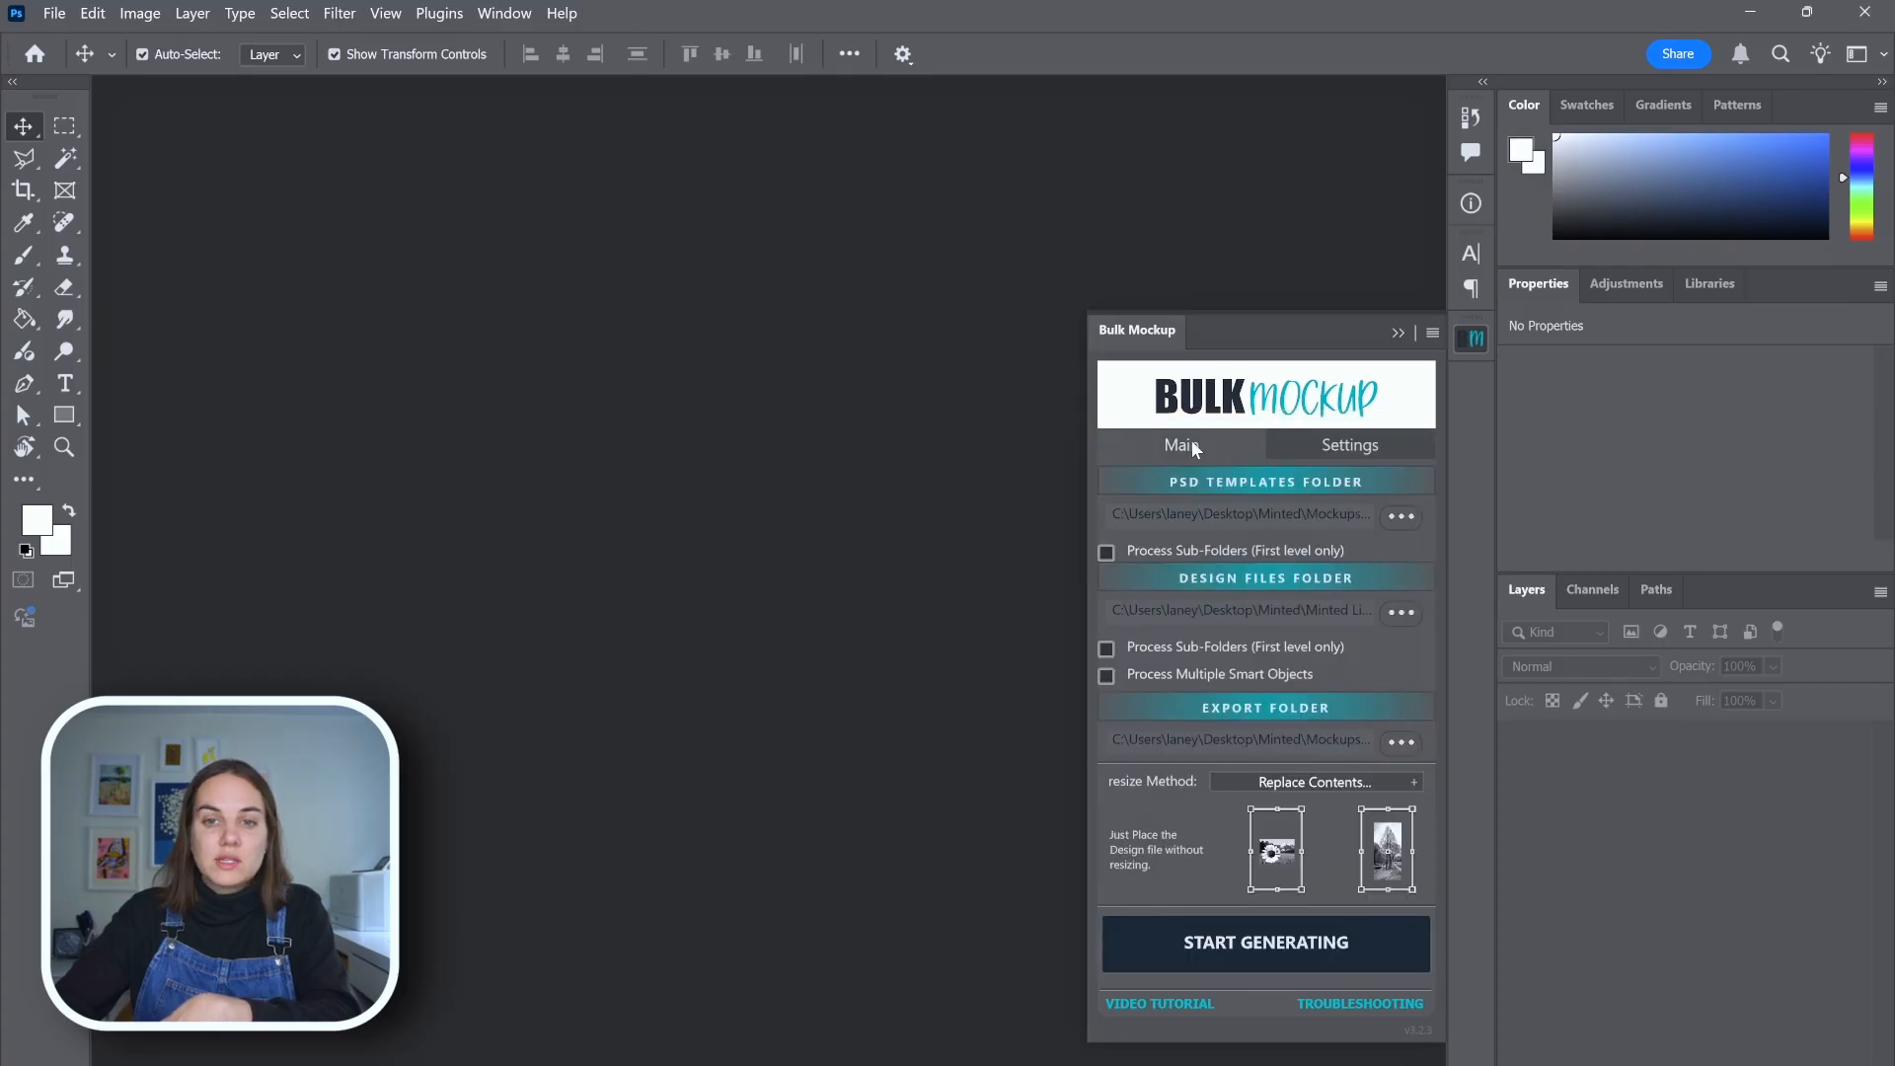